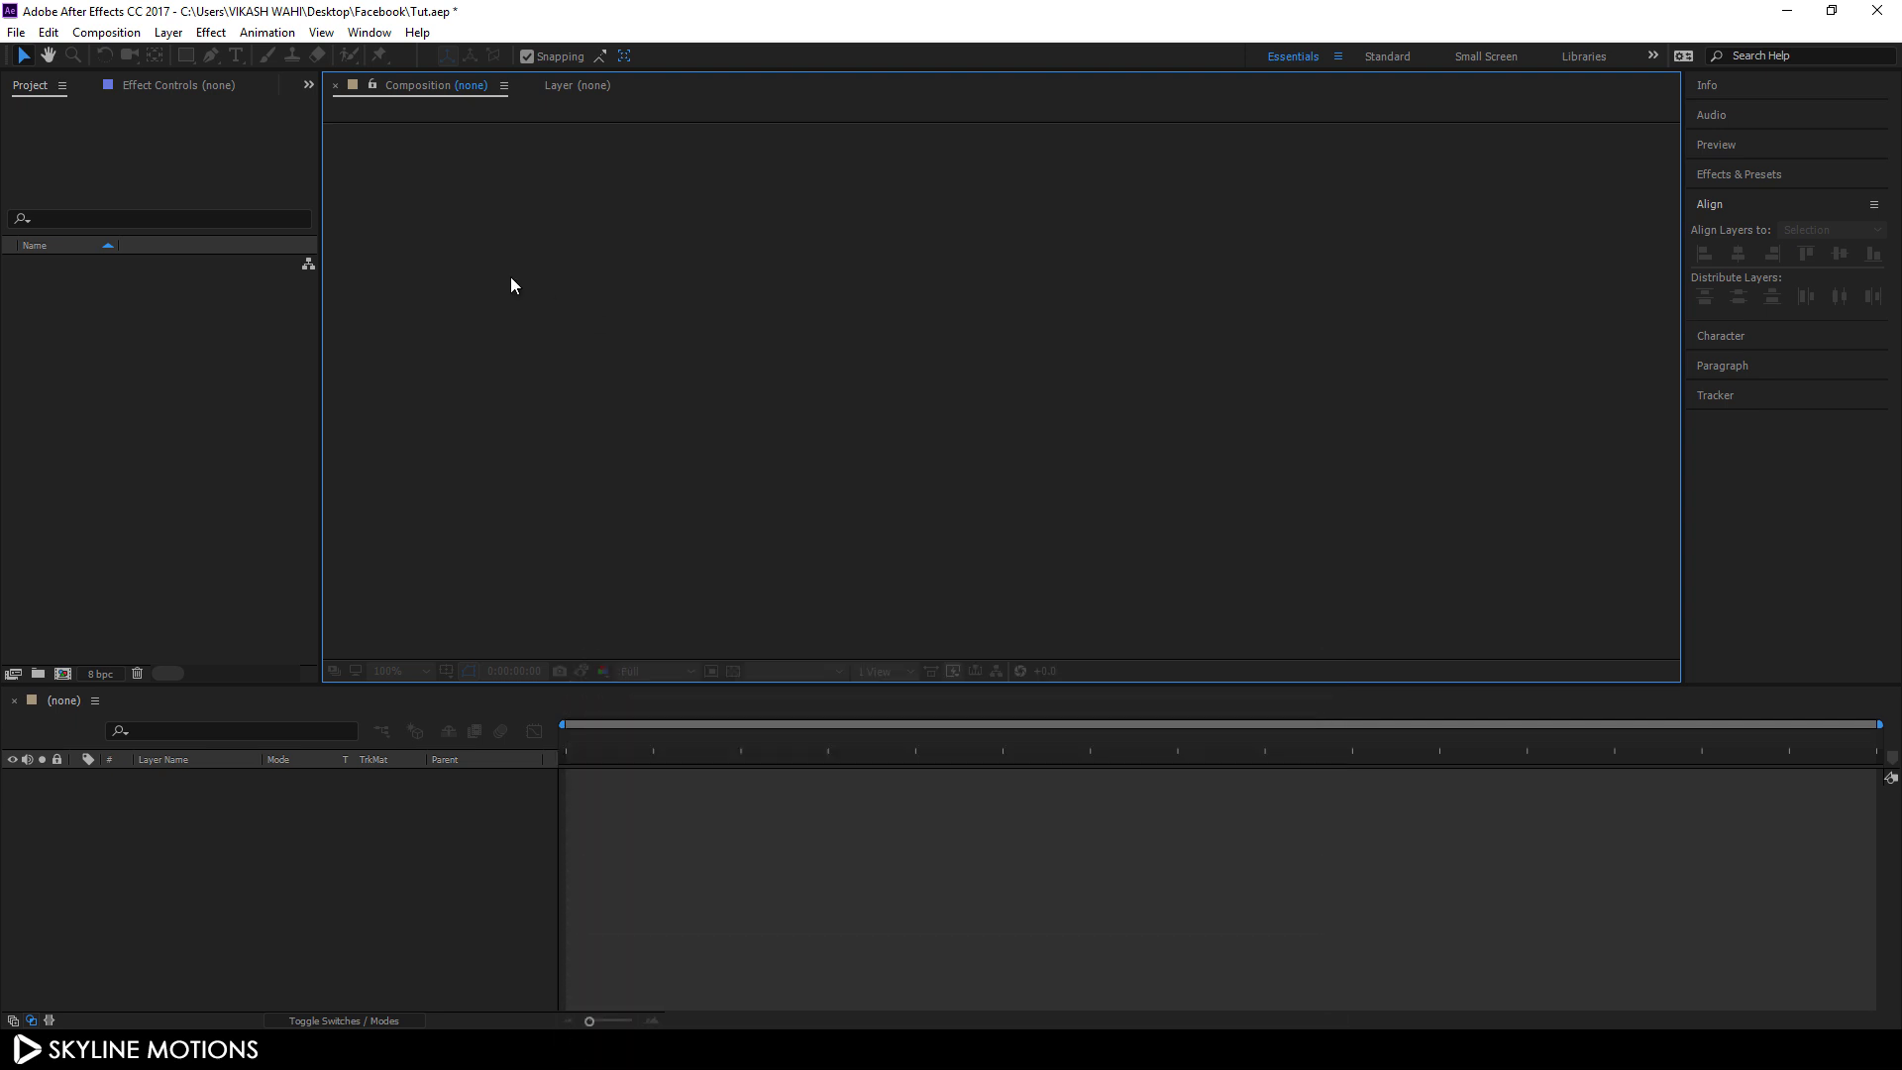
# Step: Create a new composition named Main at 1920 x 1080 px, 60 fps, with a 5-second duration
pyautogui.click(106, 32)
pyautogui.click(132, 58)
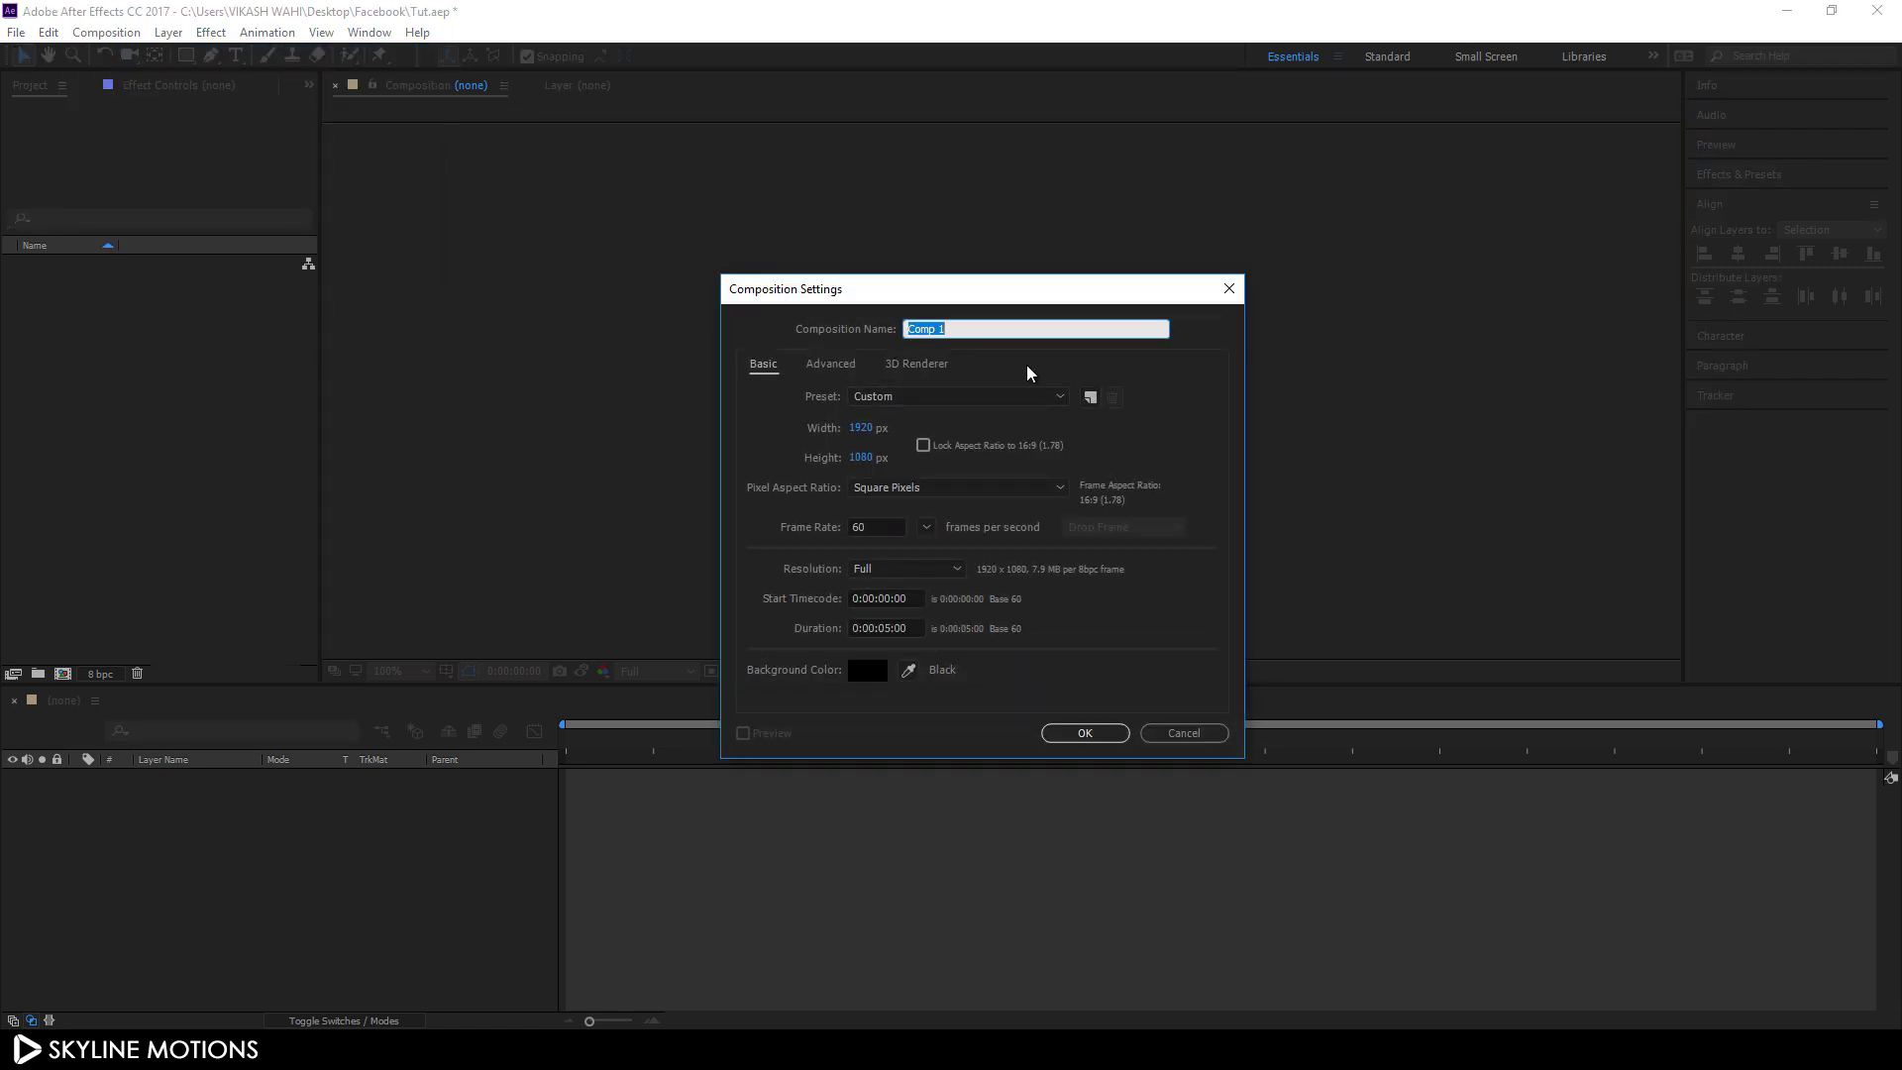
pyautogui.press('BackSpace')
pyautogui.click(1100, 731)
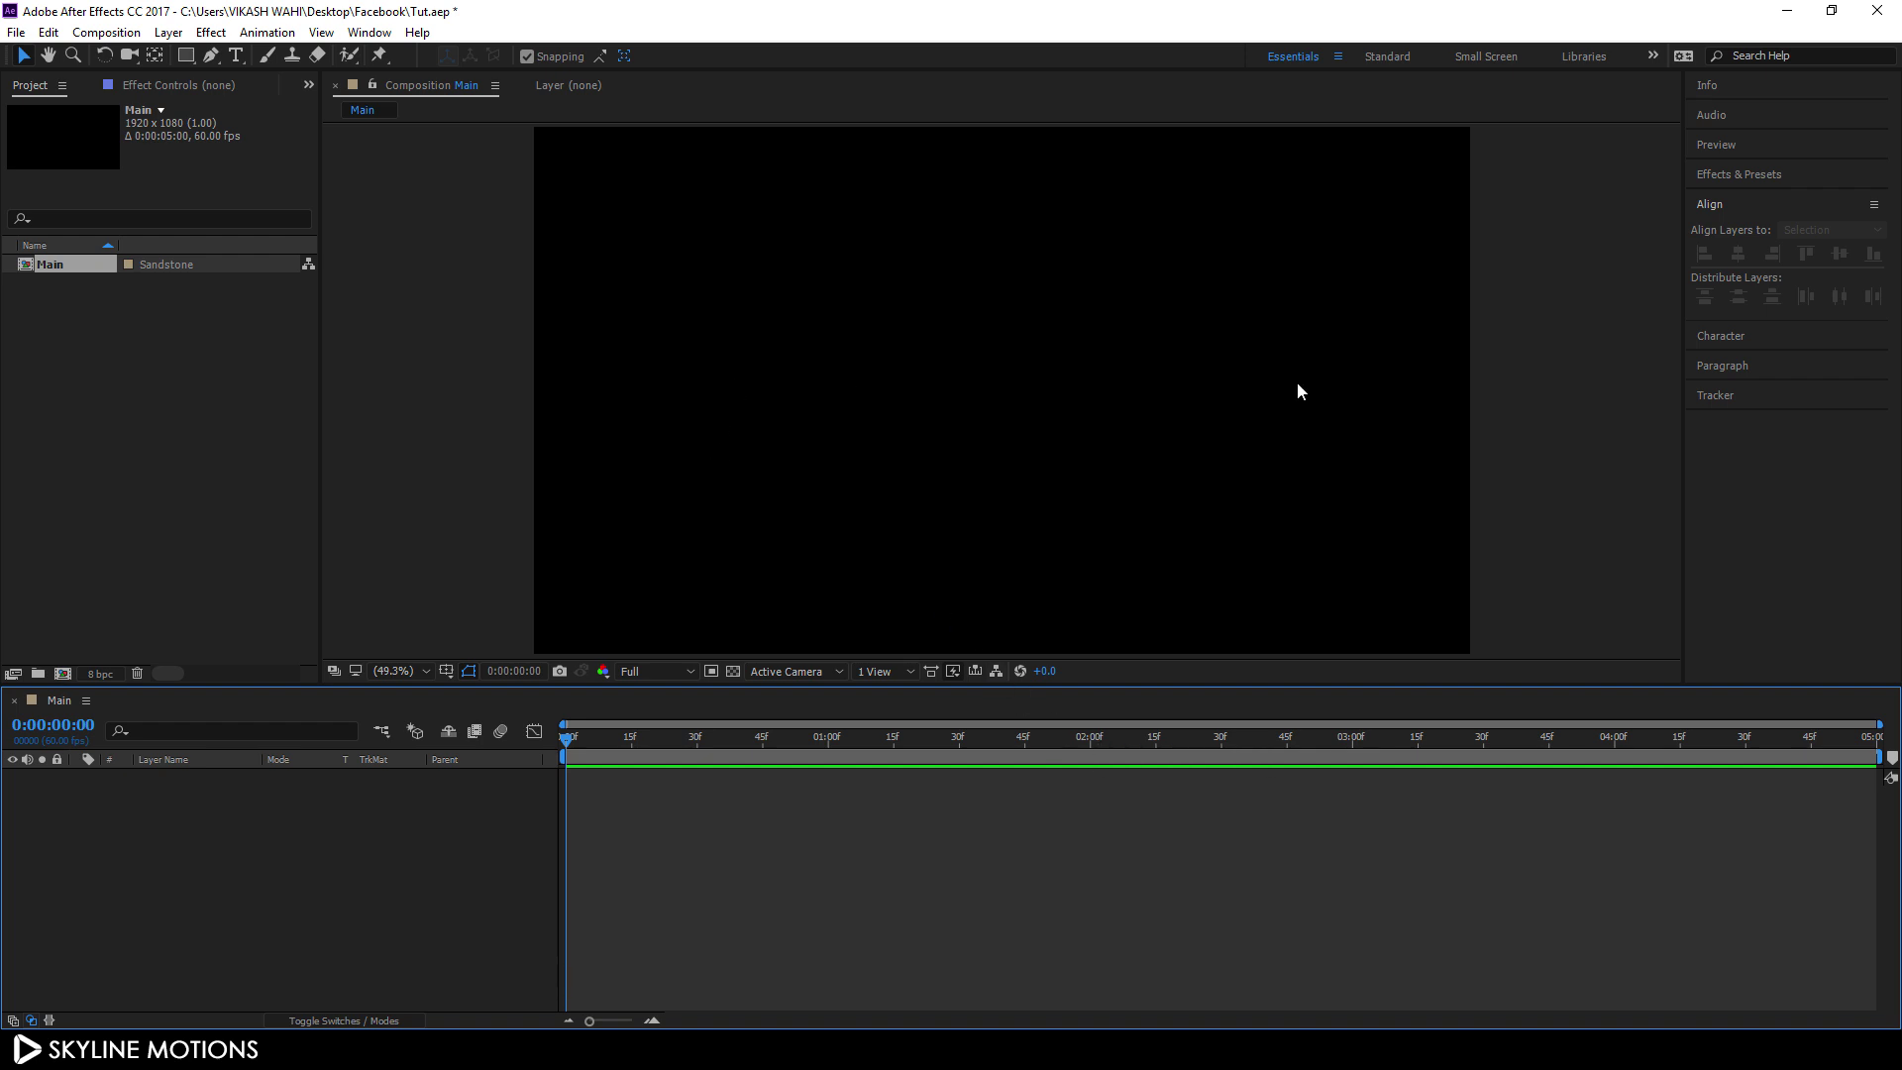
# Step: Draw a wide rectangle about 1234 x 209 px near the composition's centre, with a solid white fill and no stroke
pyautogui.click(186, 54)
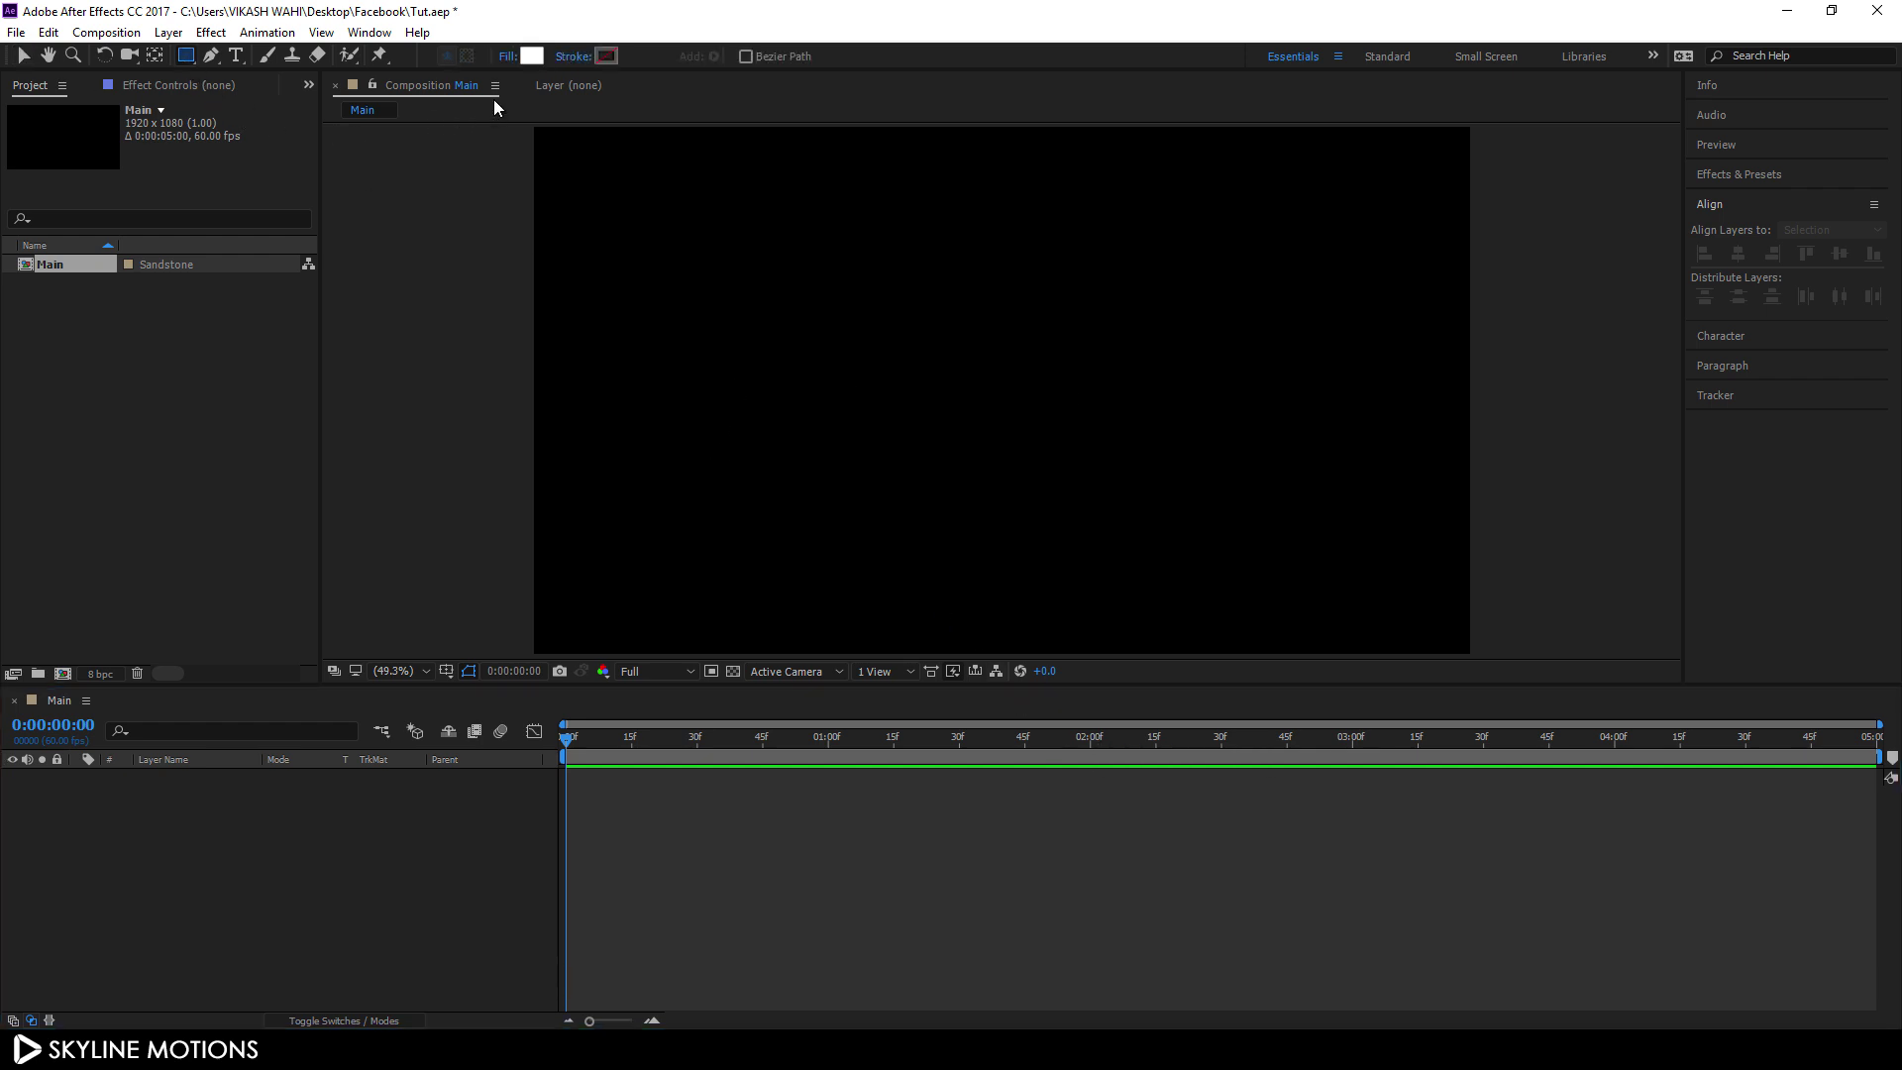
pyautogui.click(506, 56)
pyautogui.click(909, 584)
pyautogui.click(532, 56)
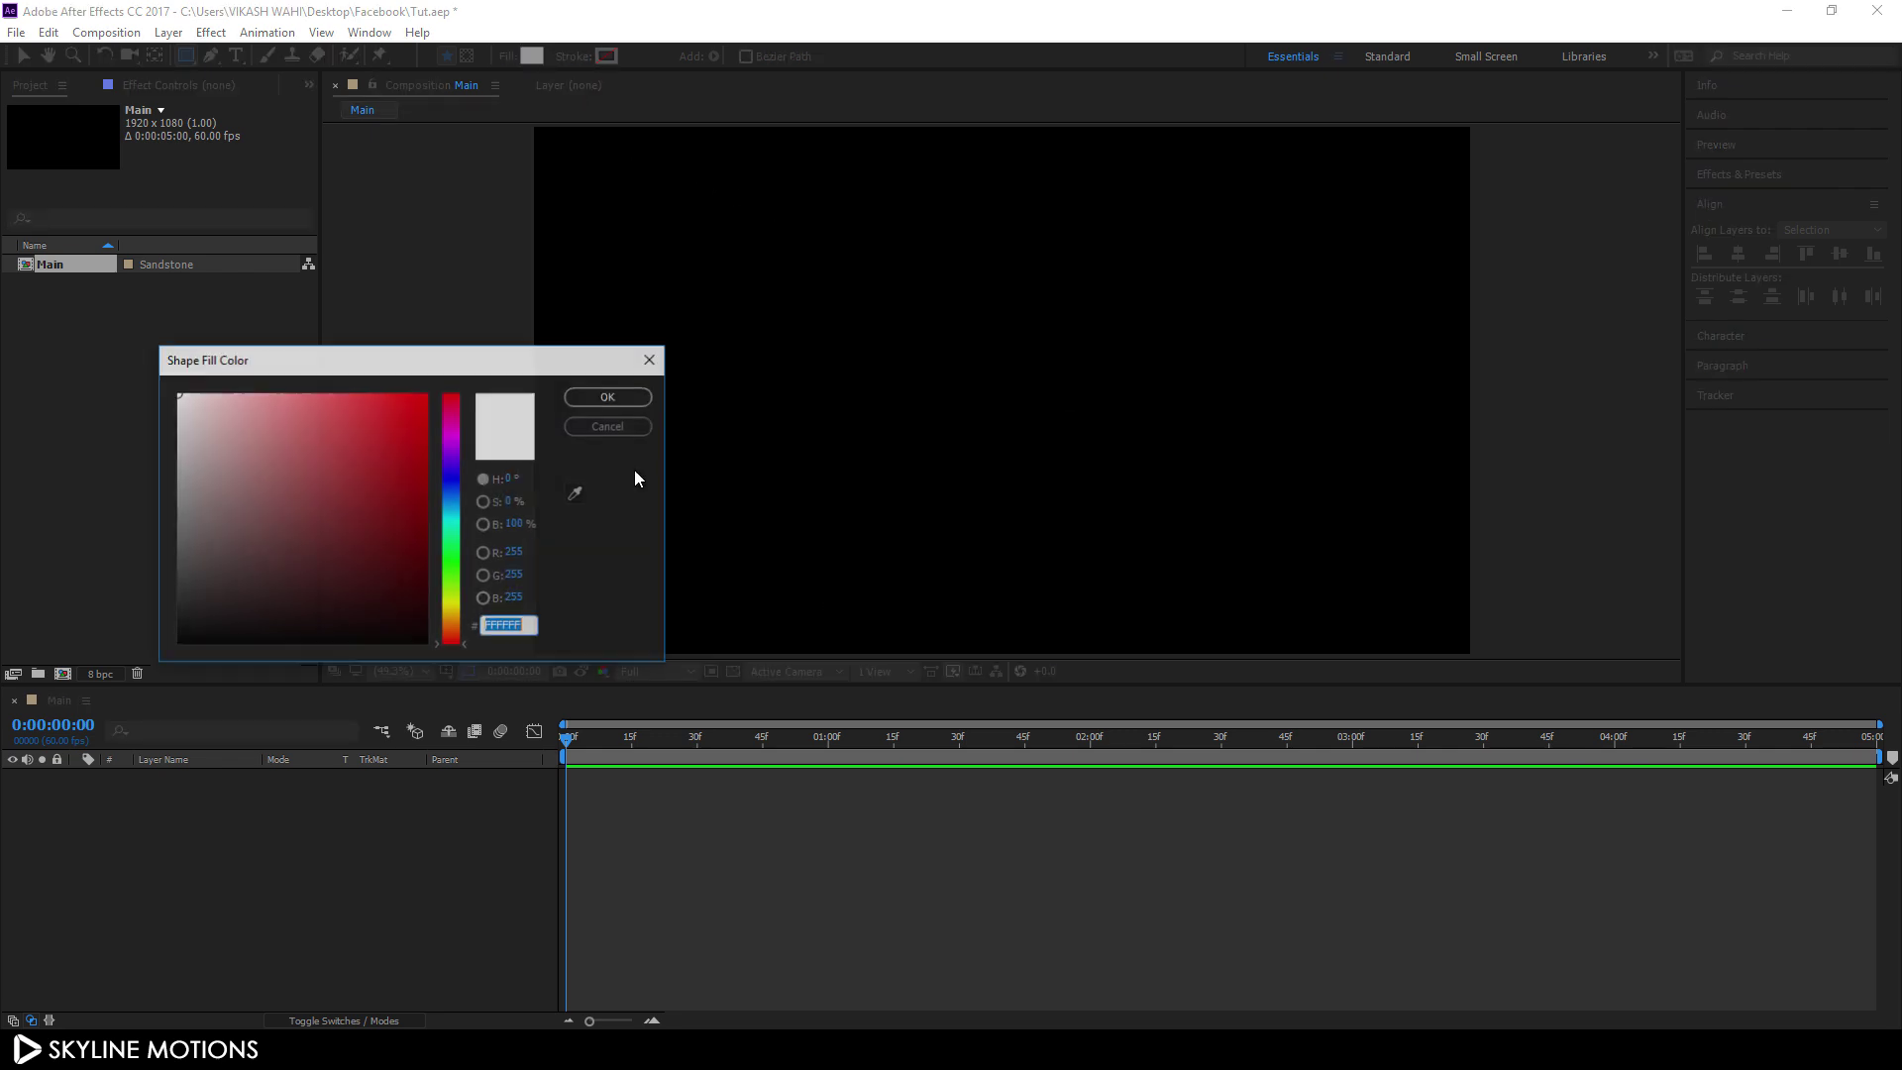
pyautogui.click(584, 397)
pyautogui.click(565, 56)
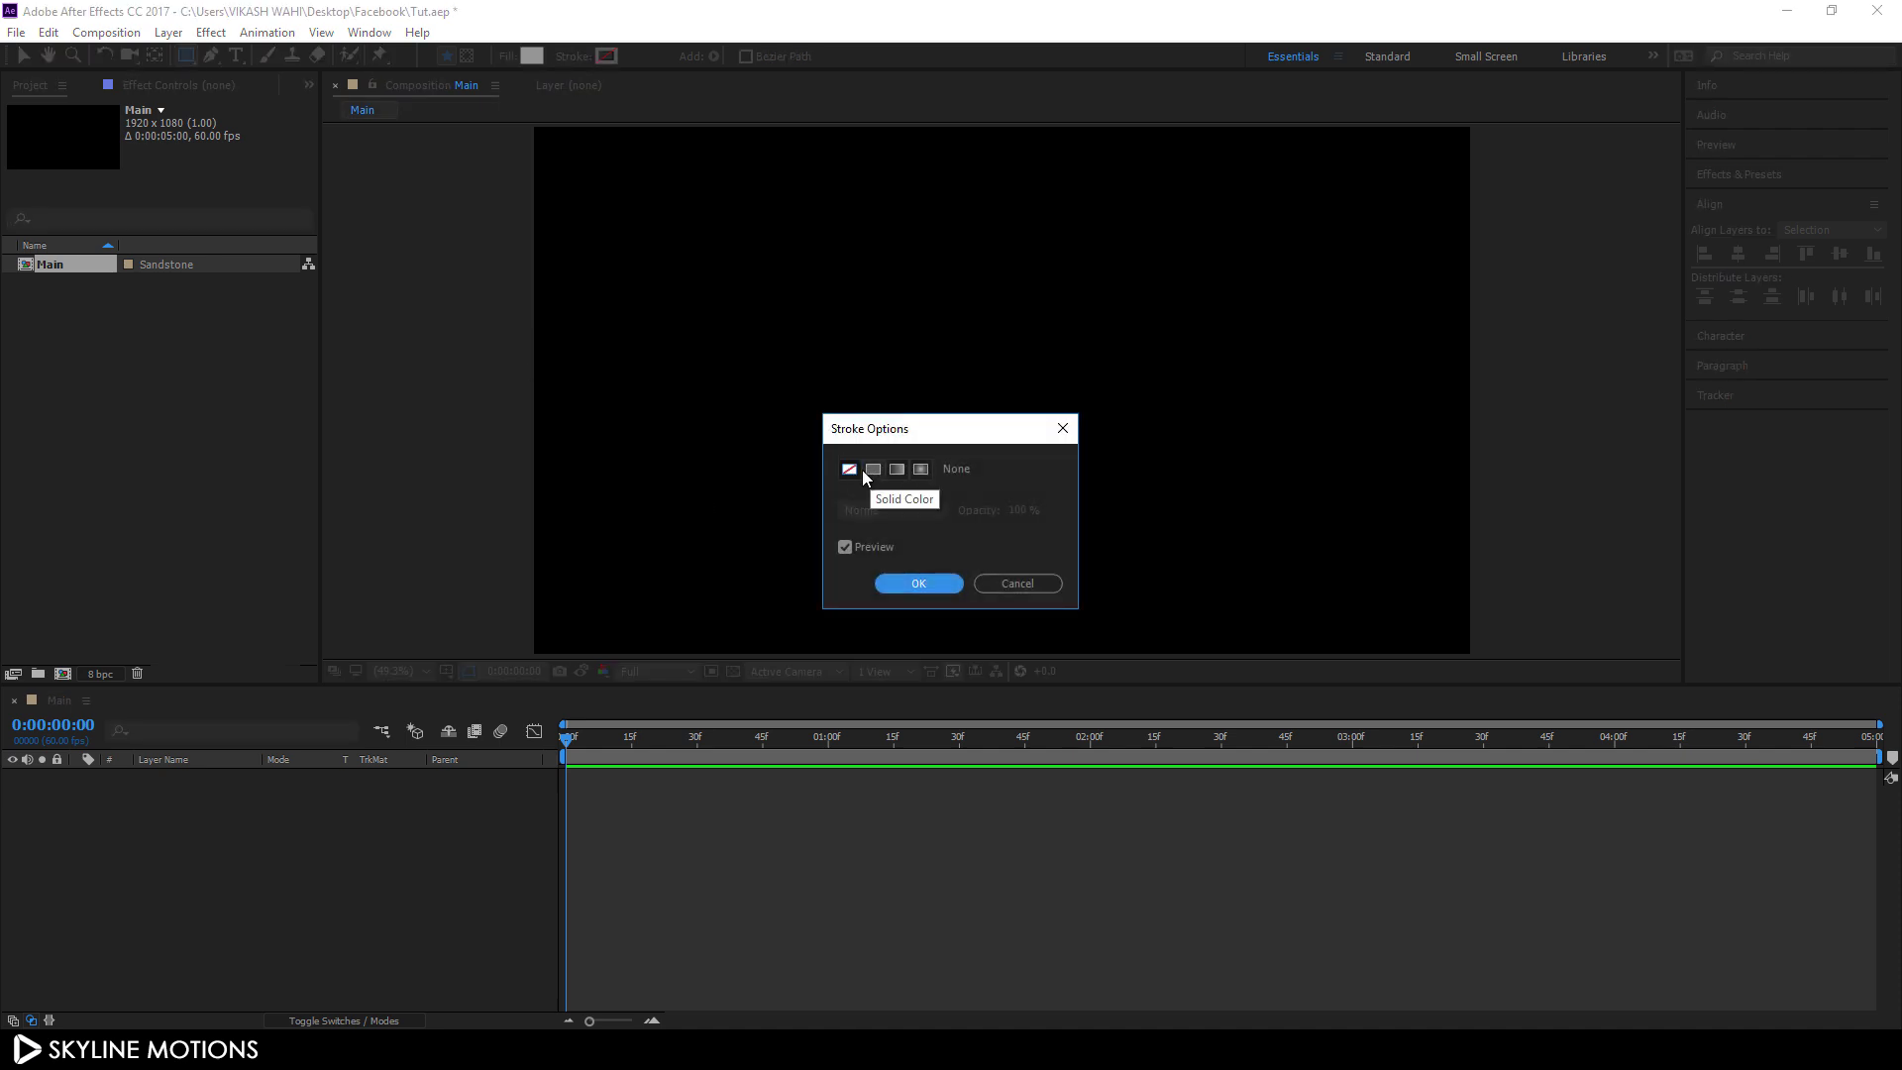
pyautogui.click(915, 582)
pyautogui.moveTo(748, 373)
pyautogui.mouseDown()
pyautogui.moveTo(1222, 480)
pyautogui.moveTo(1347, 473)
pyautogui.mouseUp()
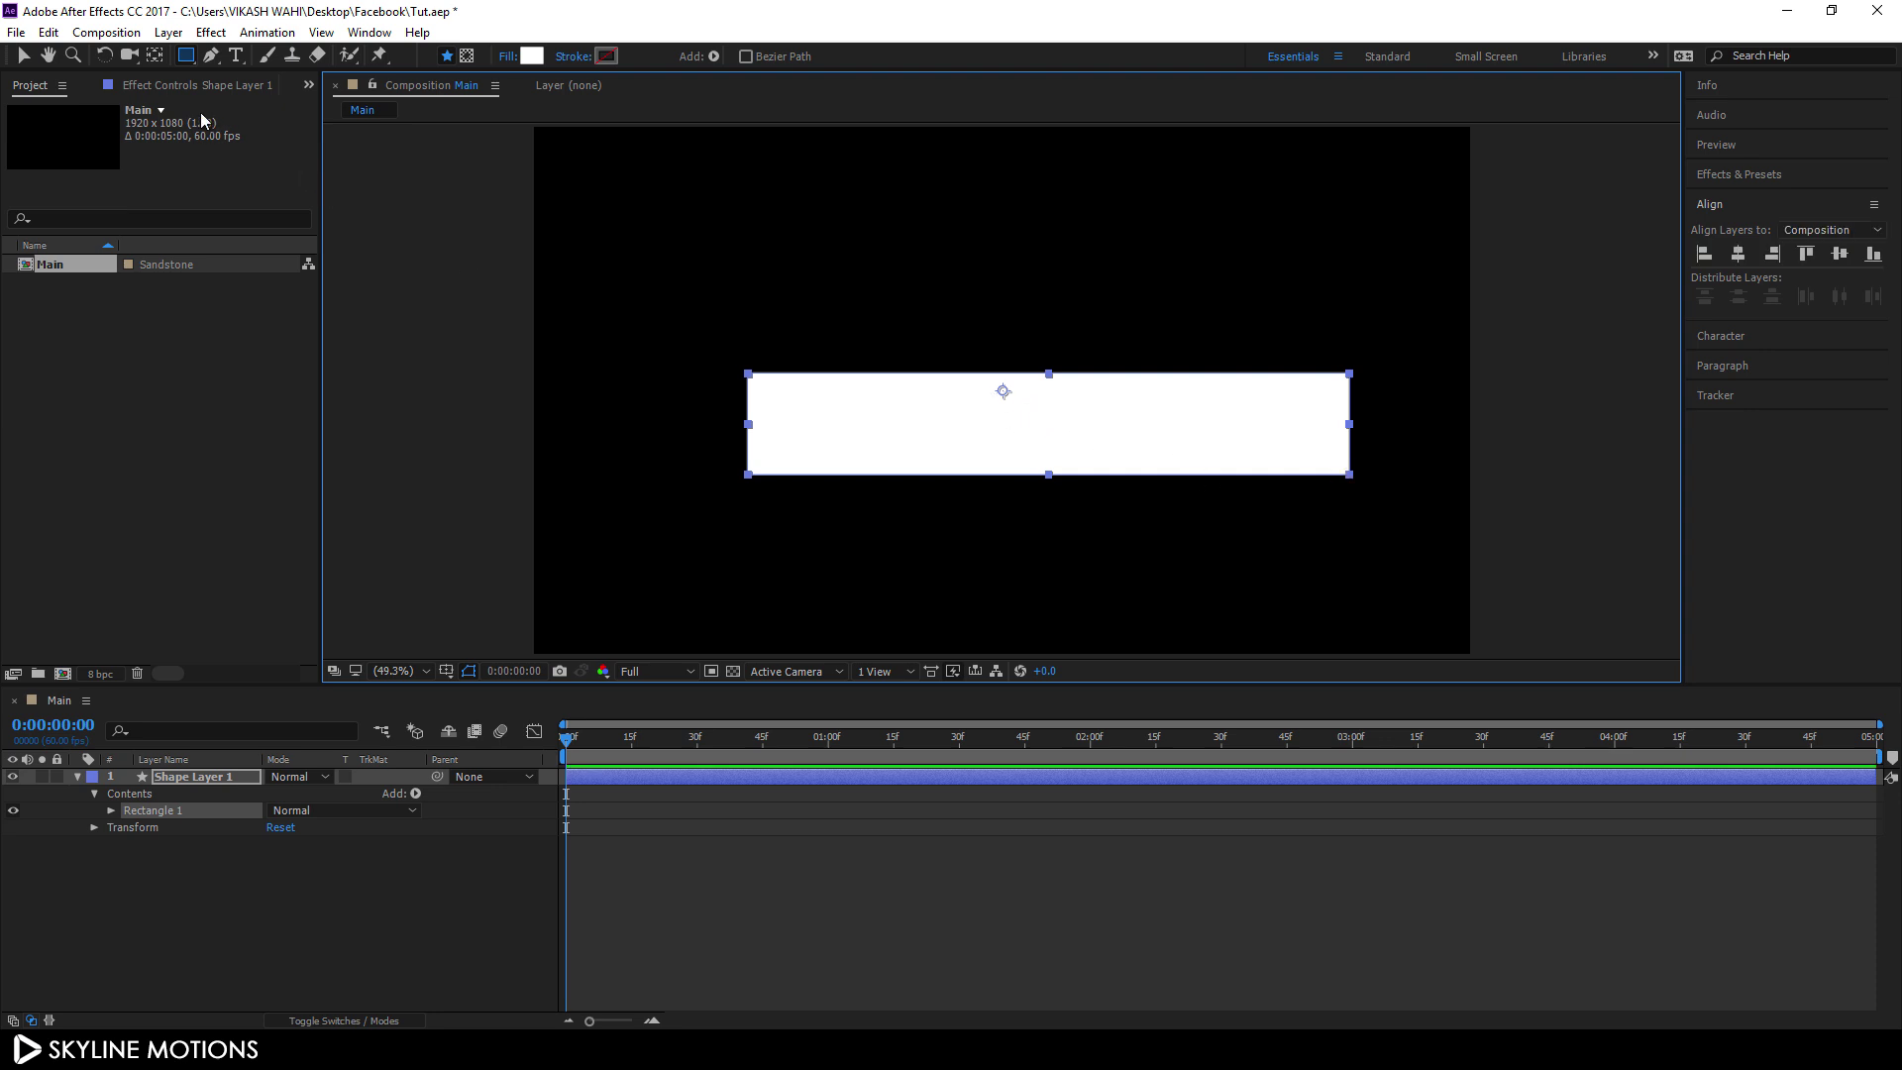
# Step: Move the shape layer's anchor point to the centre of the white rectangle
pyautogui.click(154, 56)
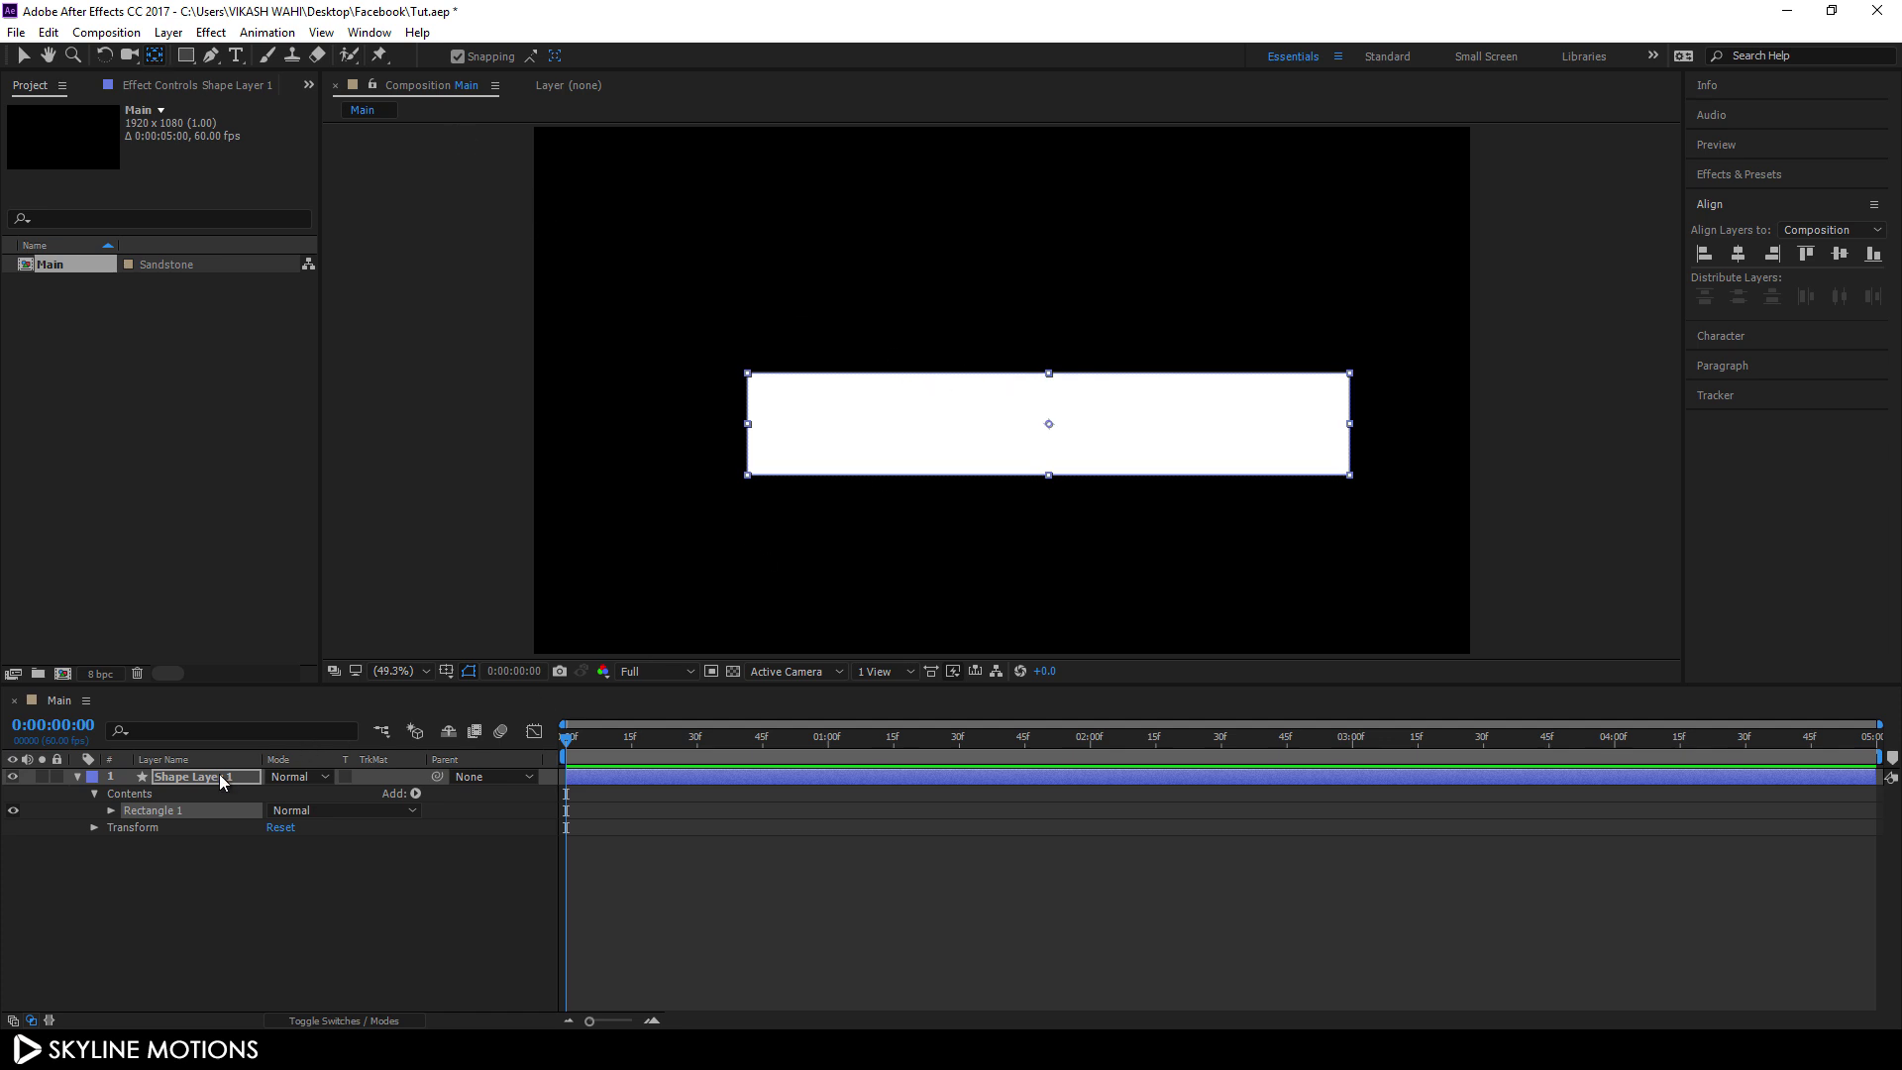
pyautogui.click(220, 778)
pyautogui.moveTo(1017, 395); pyautogui.dragTo(1044, 424)
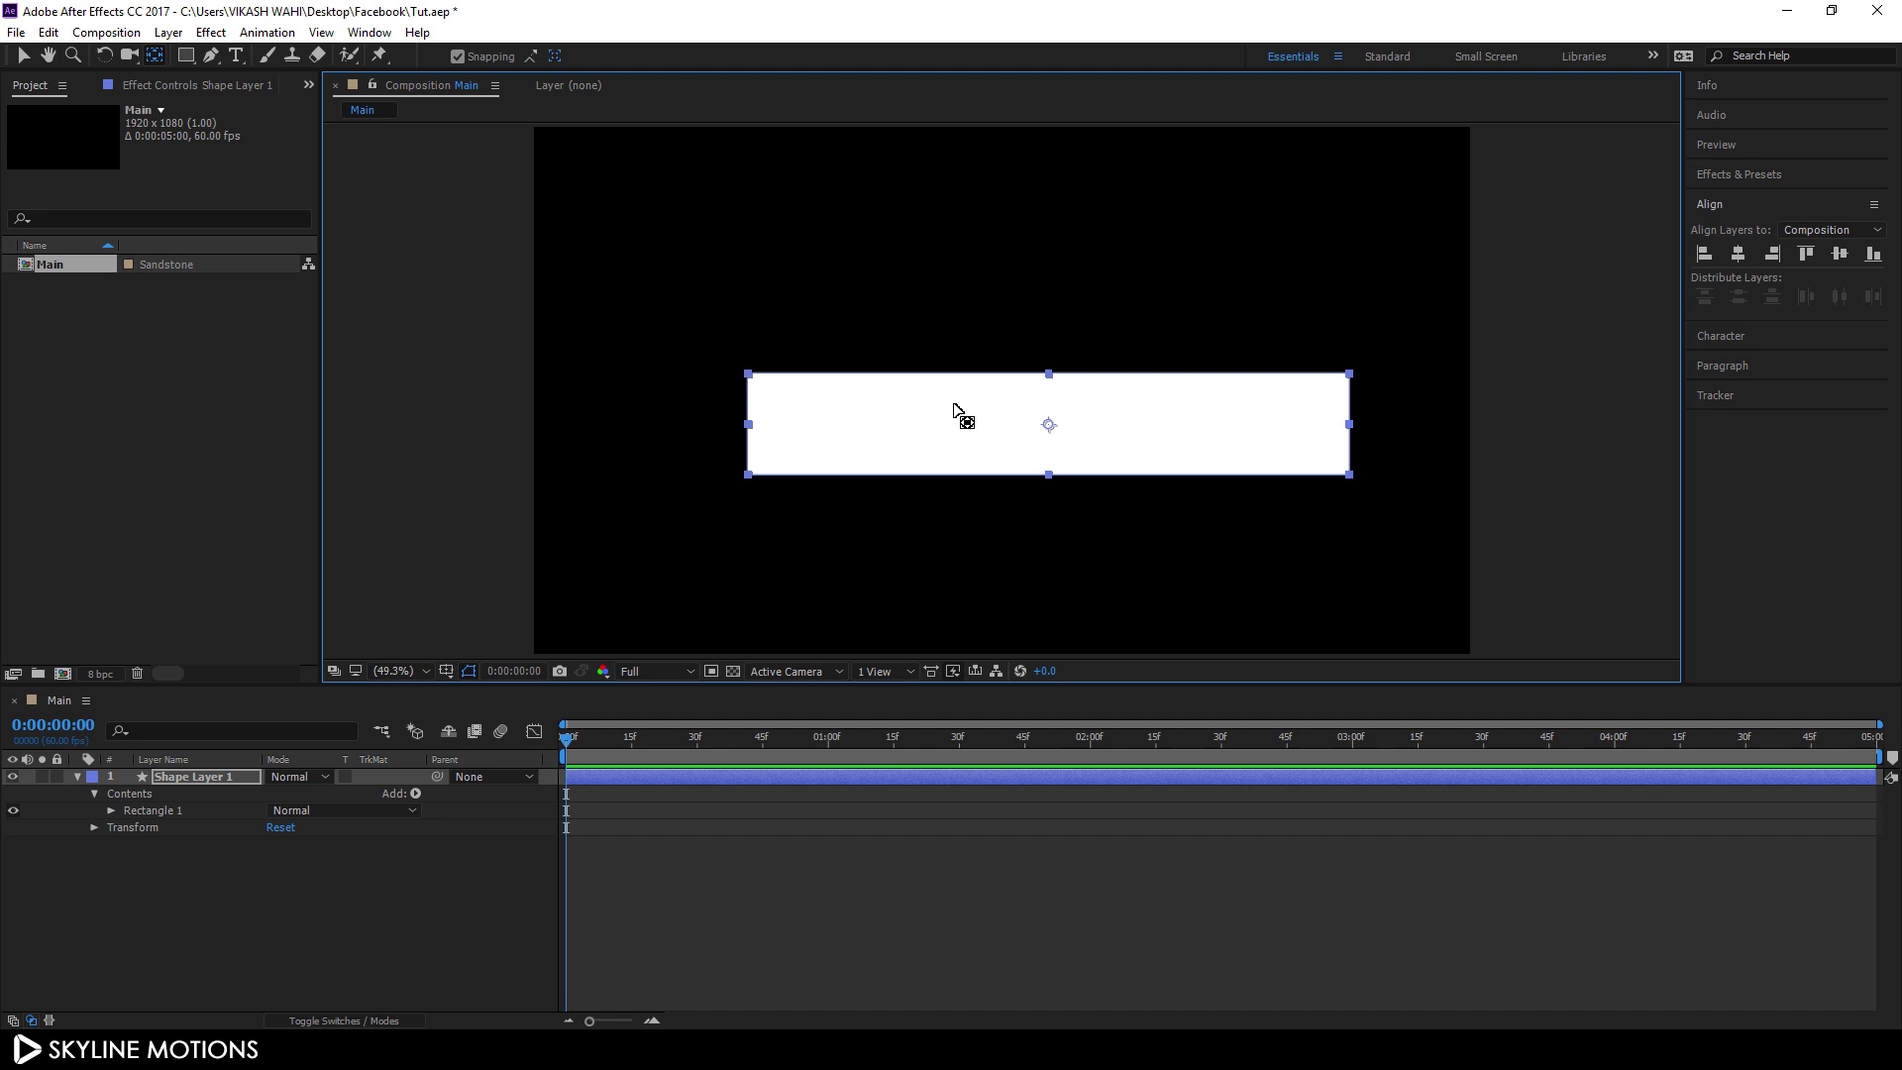
# Step: Align the shape layer to the composition's centre both horizontally and vertically
pyautogui.click(208, 776)
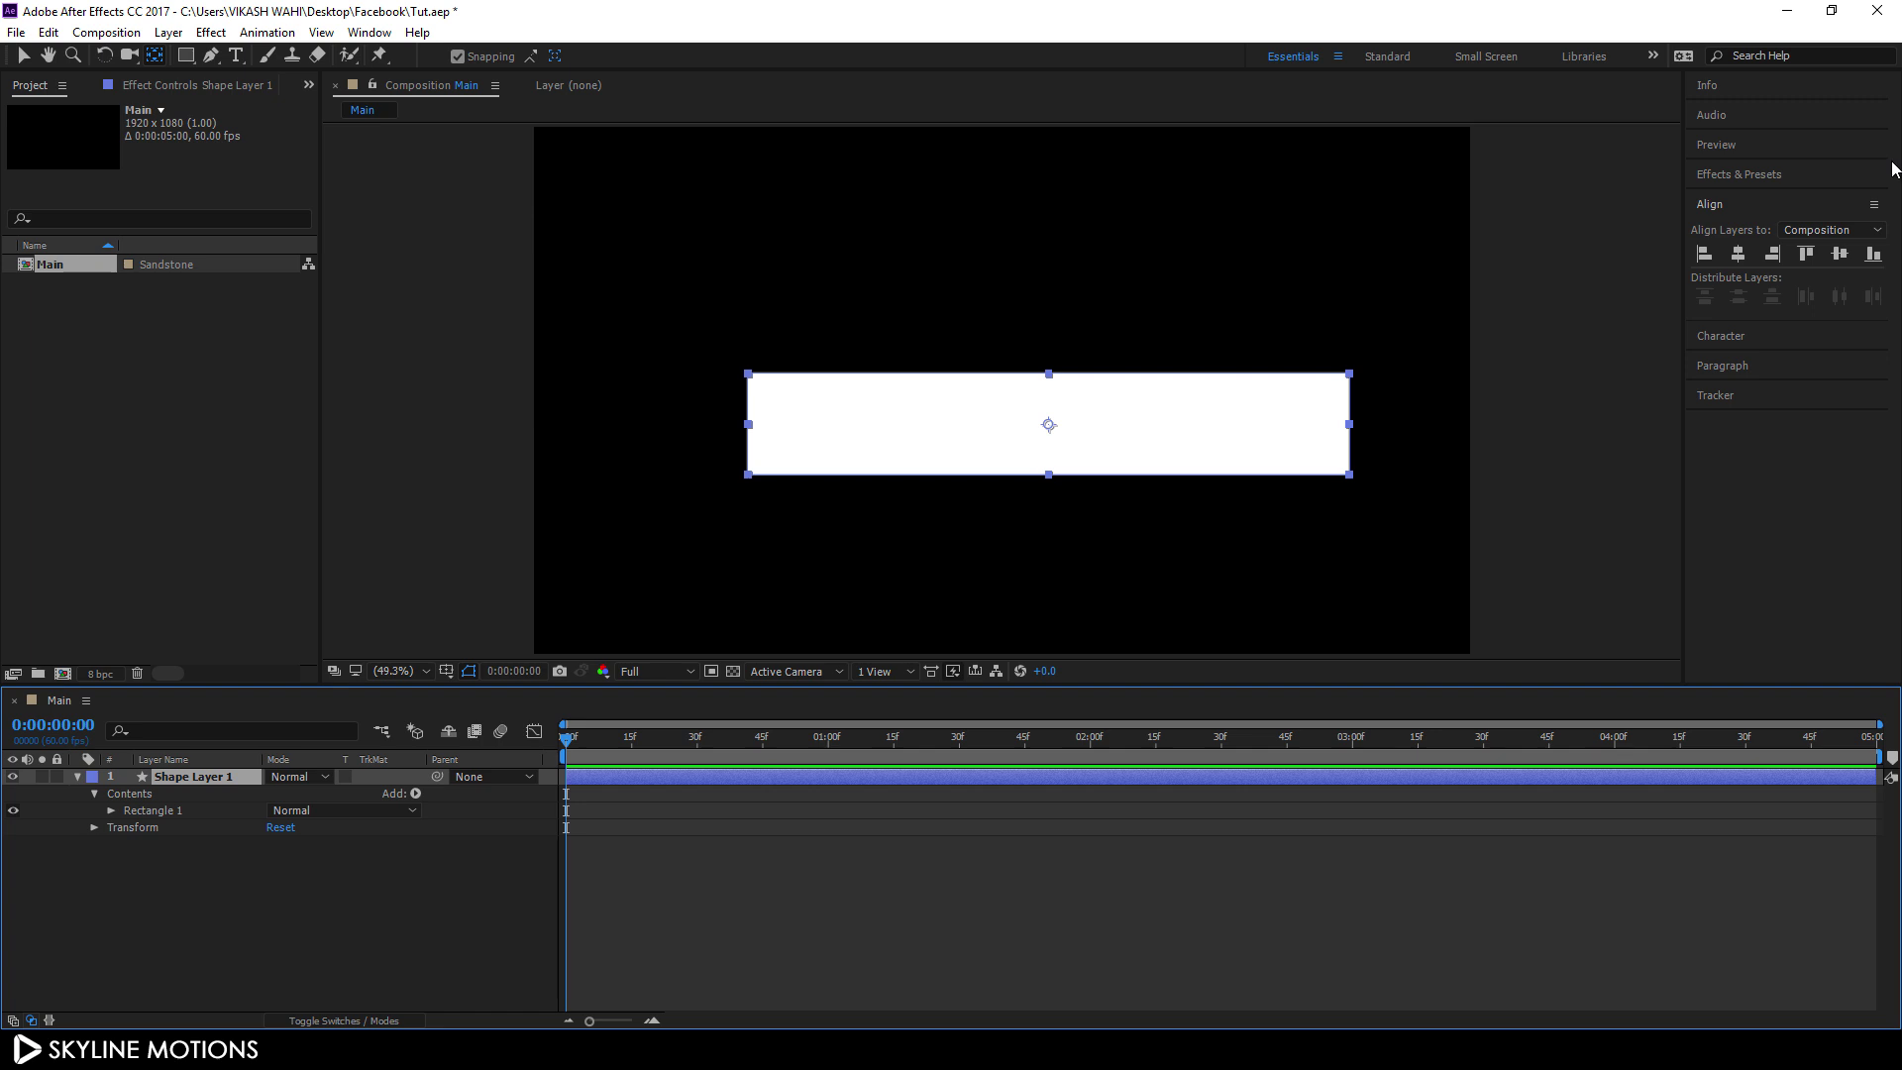
pyautogui.click(366, 34)
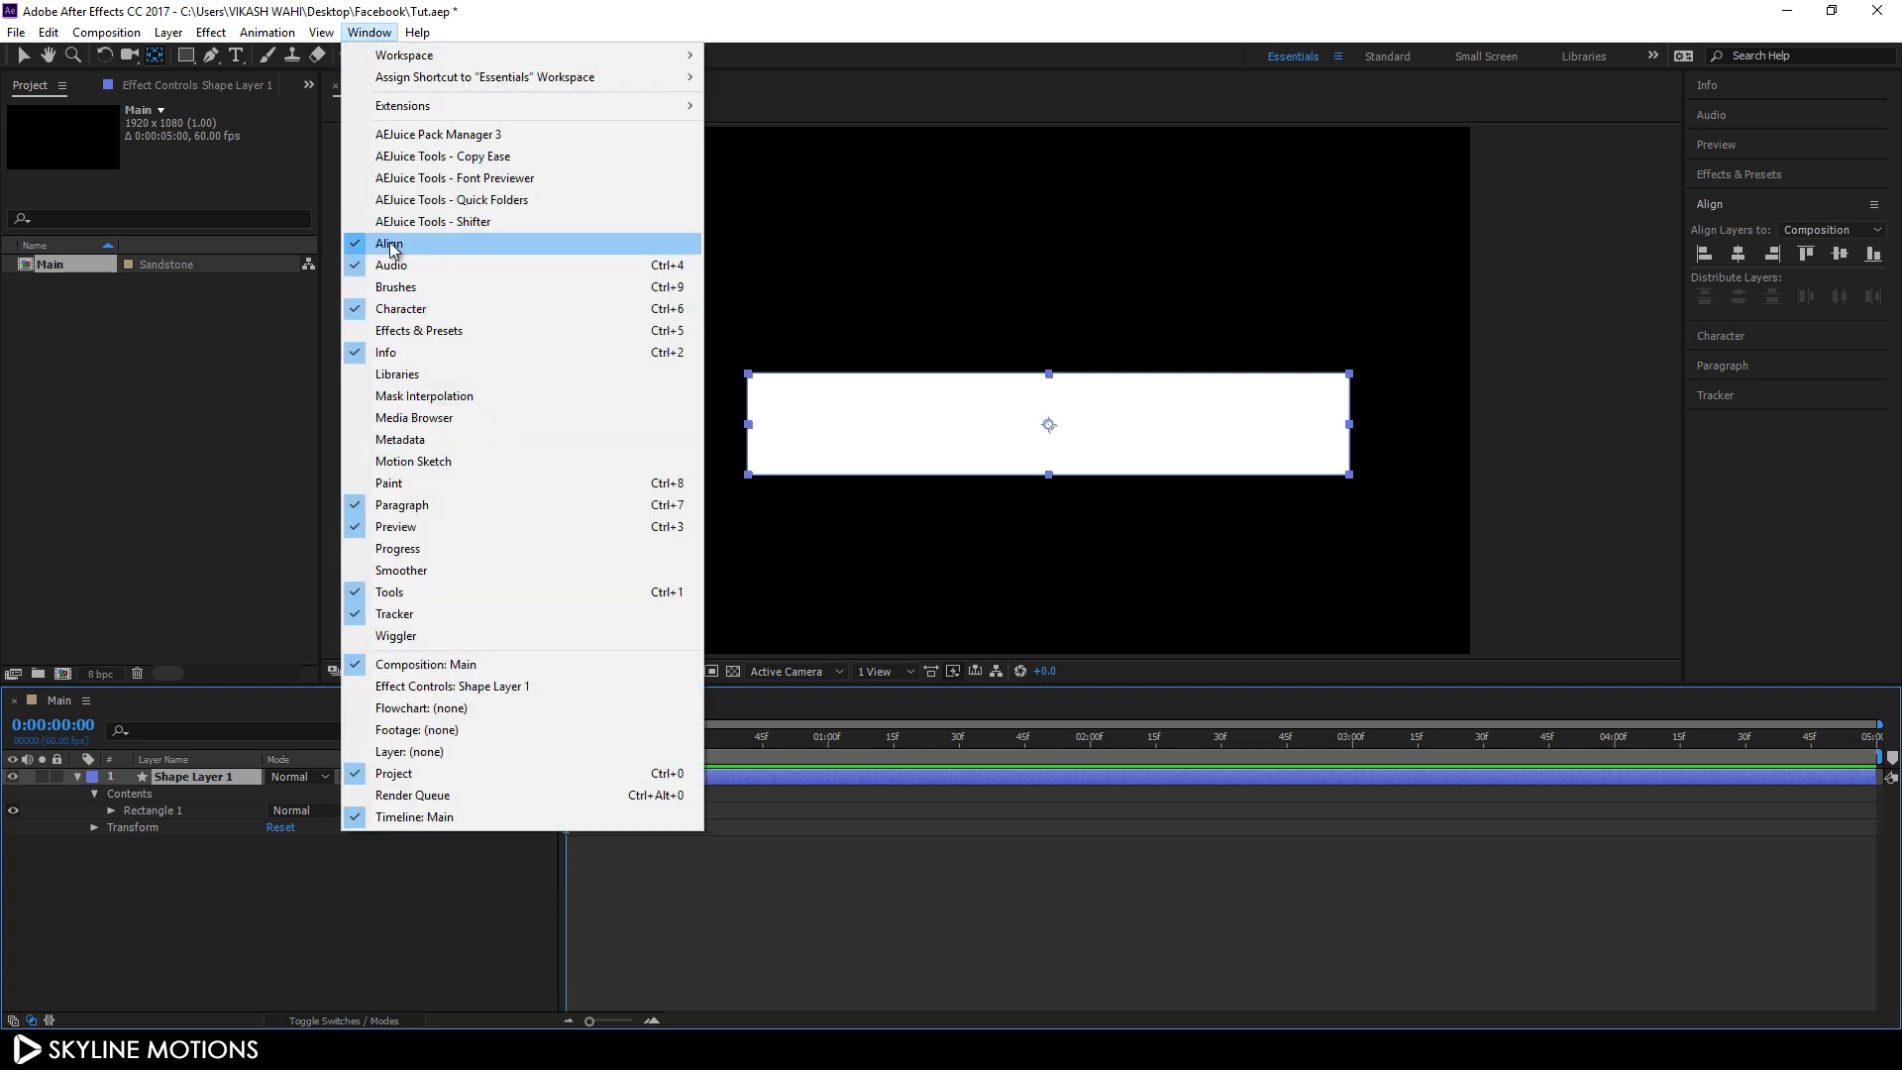
pyautogui.click(392, 244)
pyautogui.click(1738, 255)
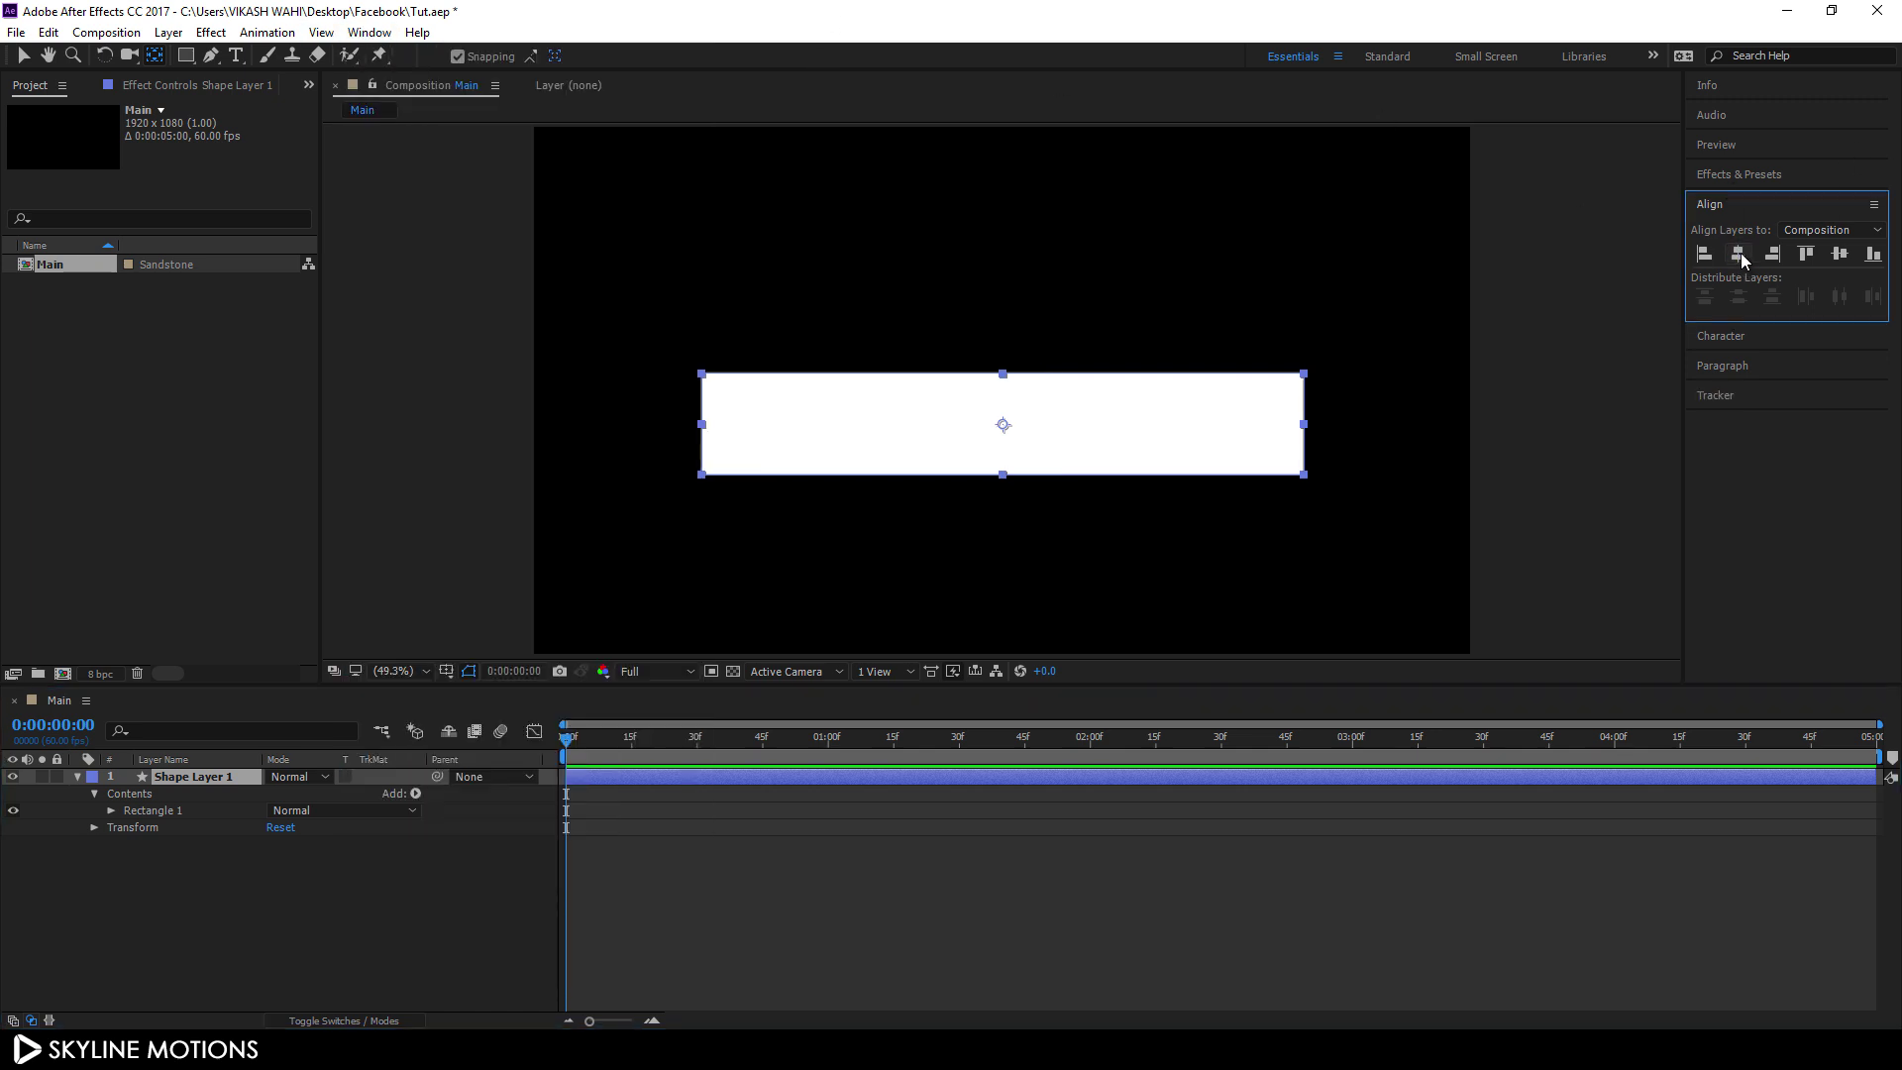
pyautogui.click(1837, 255)
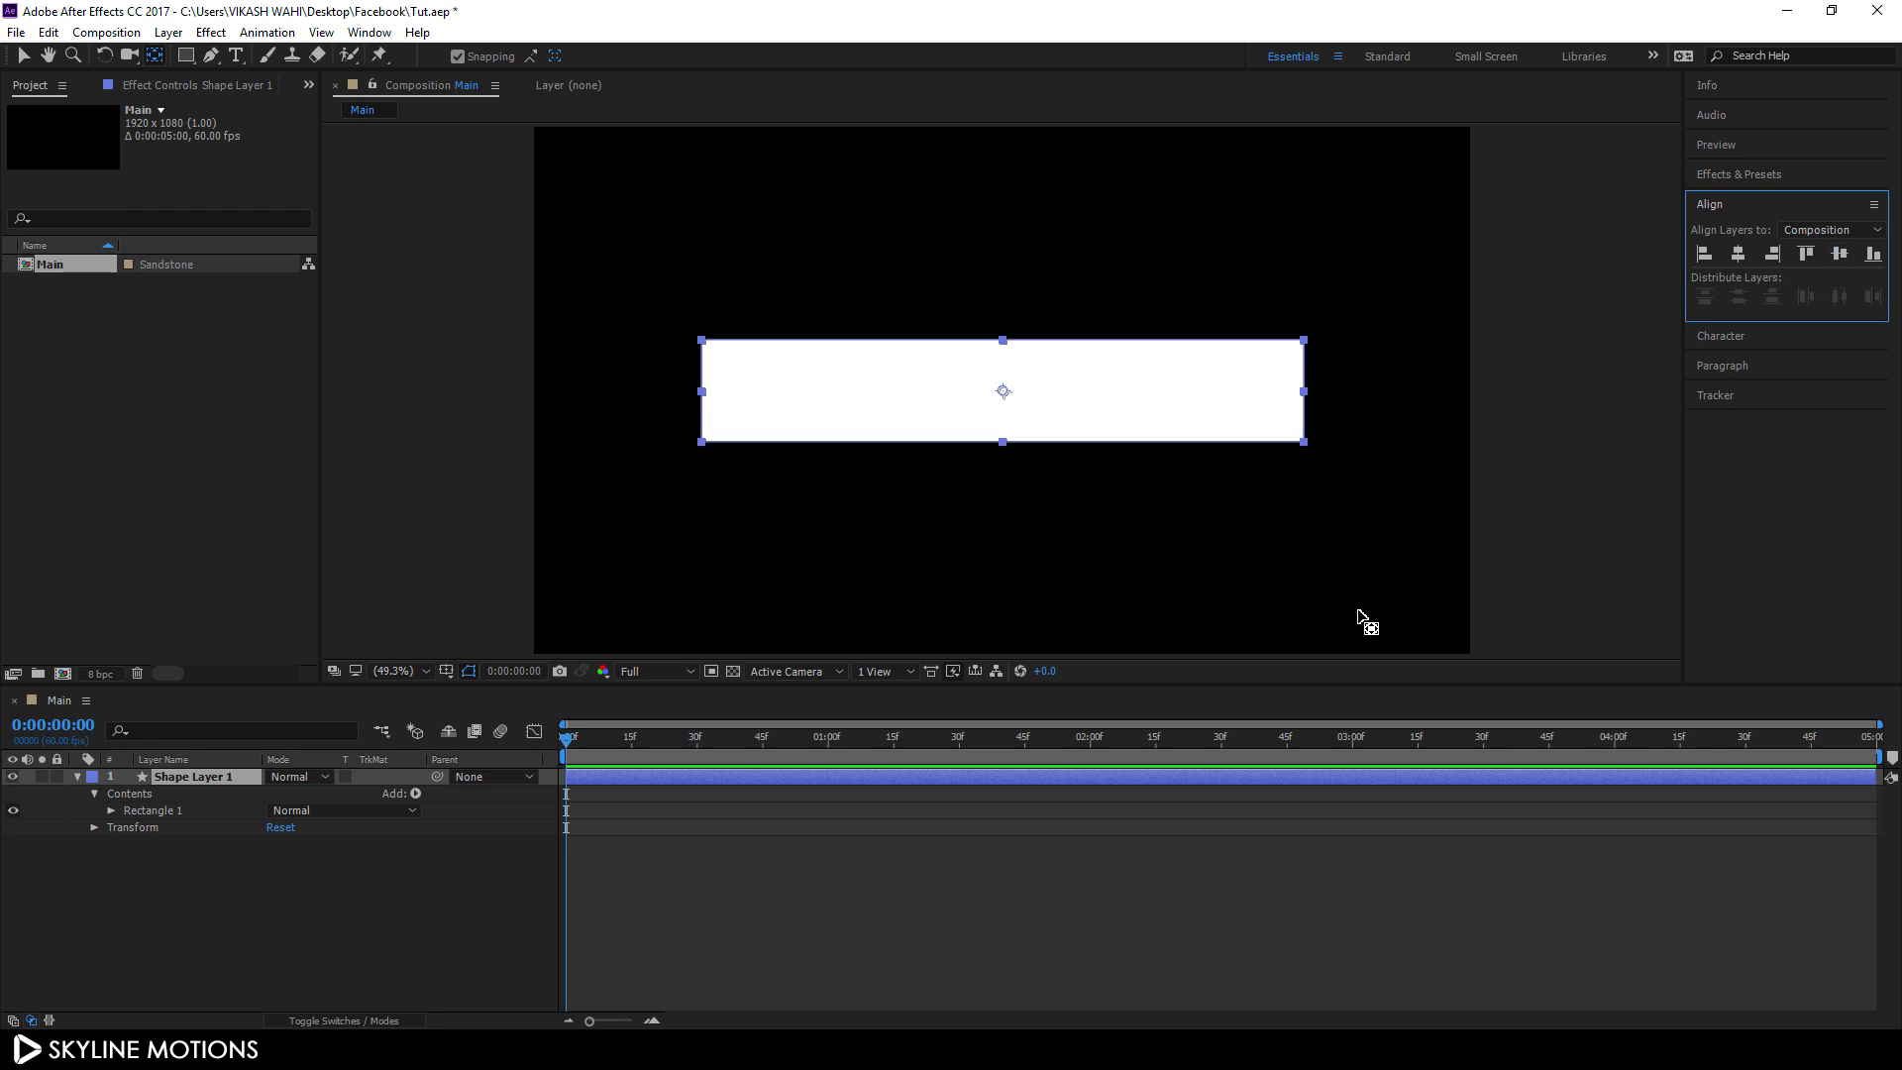
# Step: Unlink the rectangle path's size proportions and set its size to 900 x 150
pyautogui.click(111, 811)
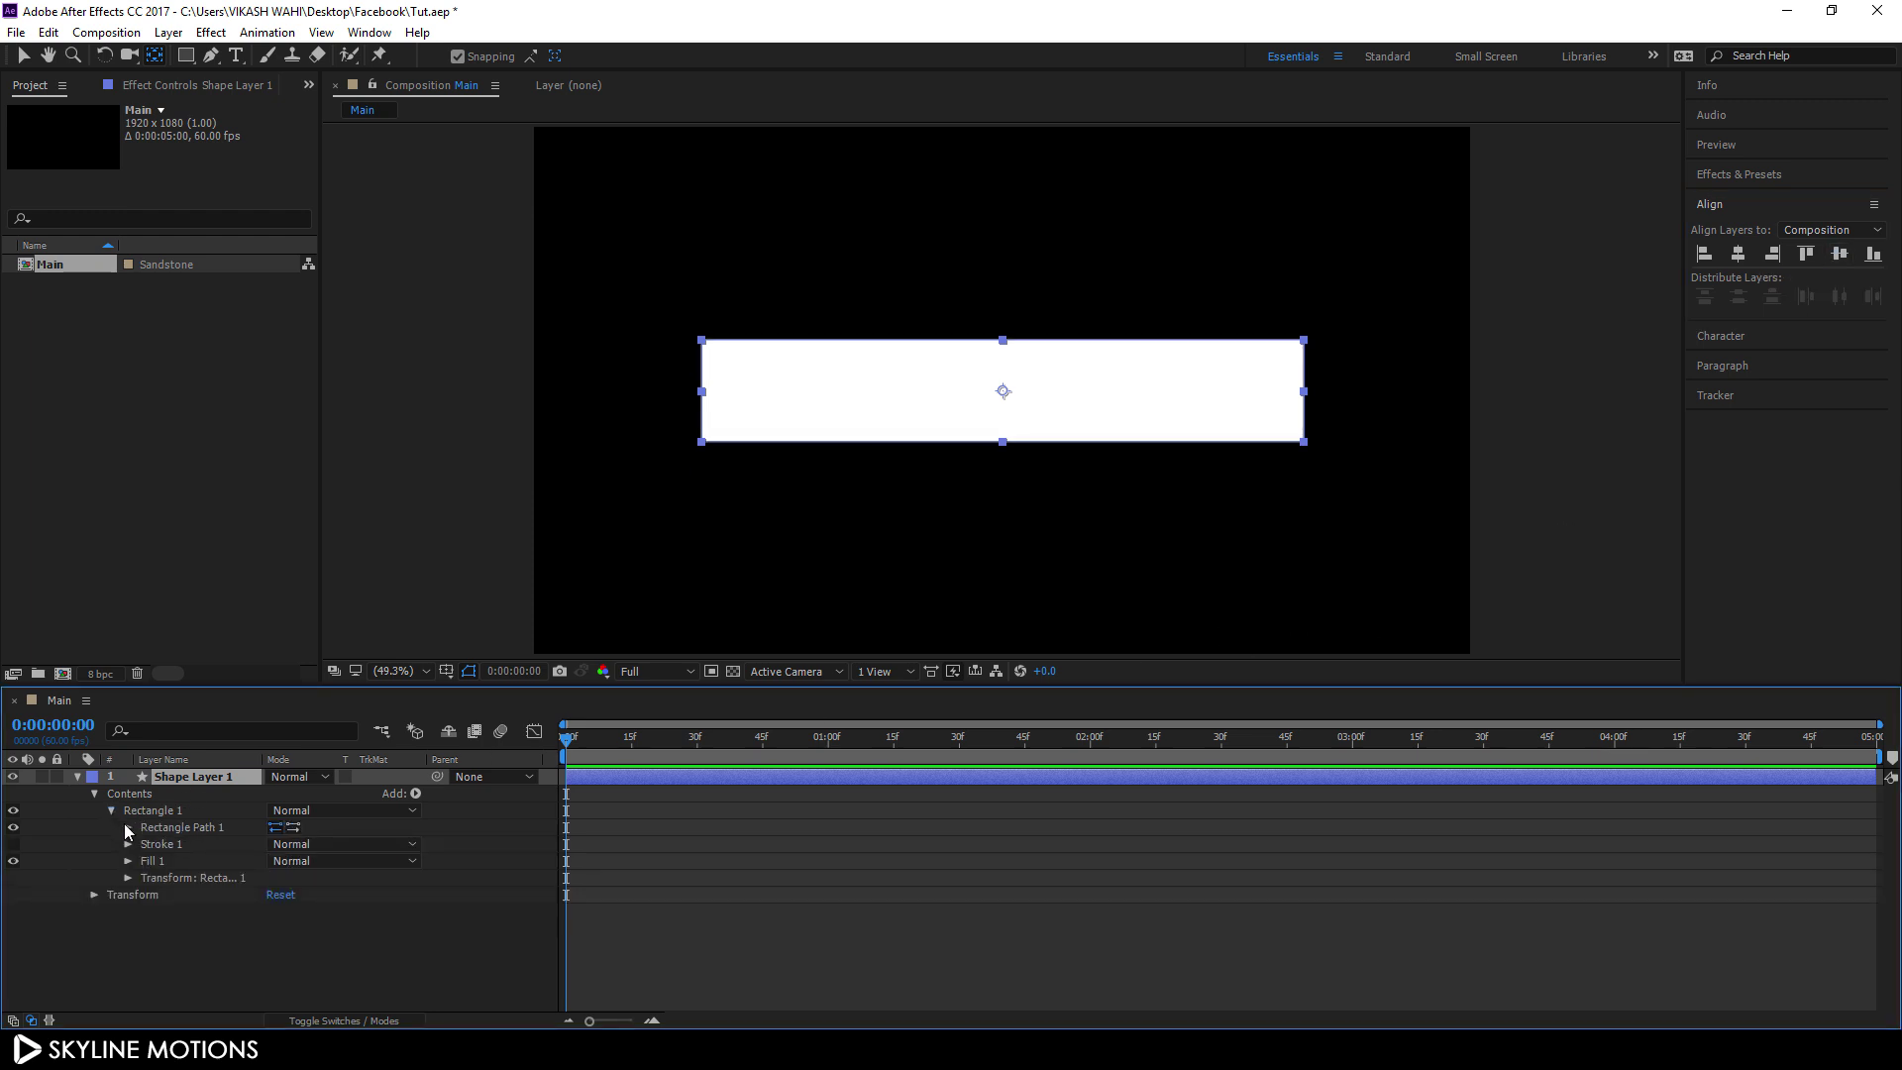
pyautogui.click(128, 828)
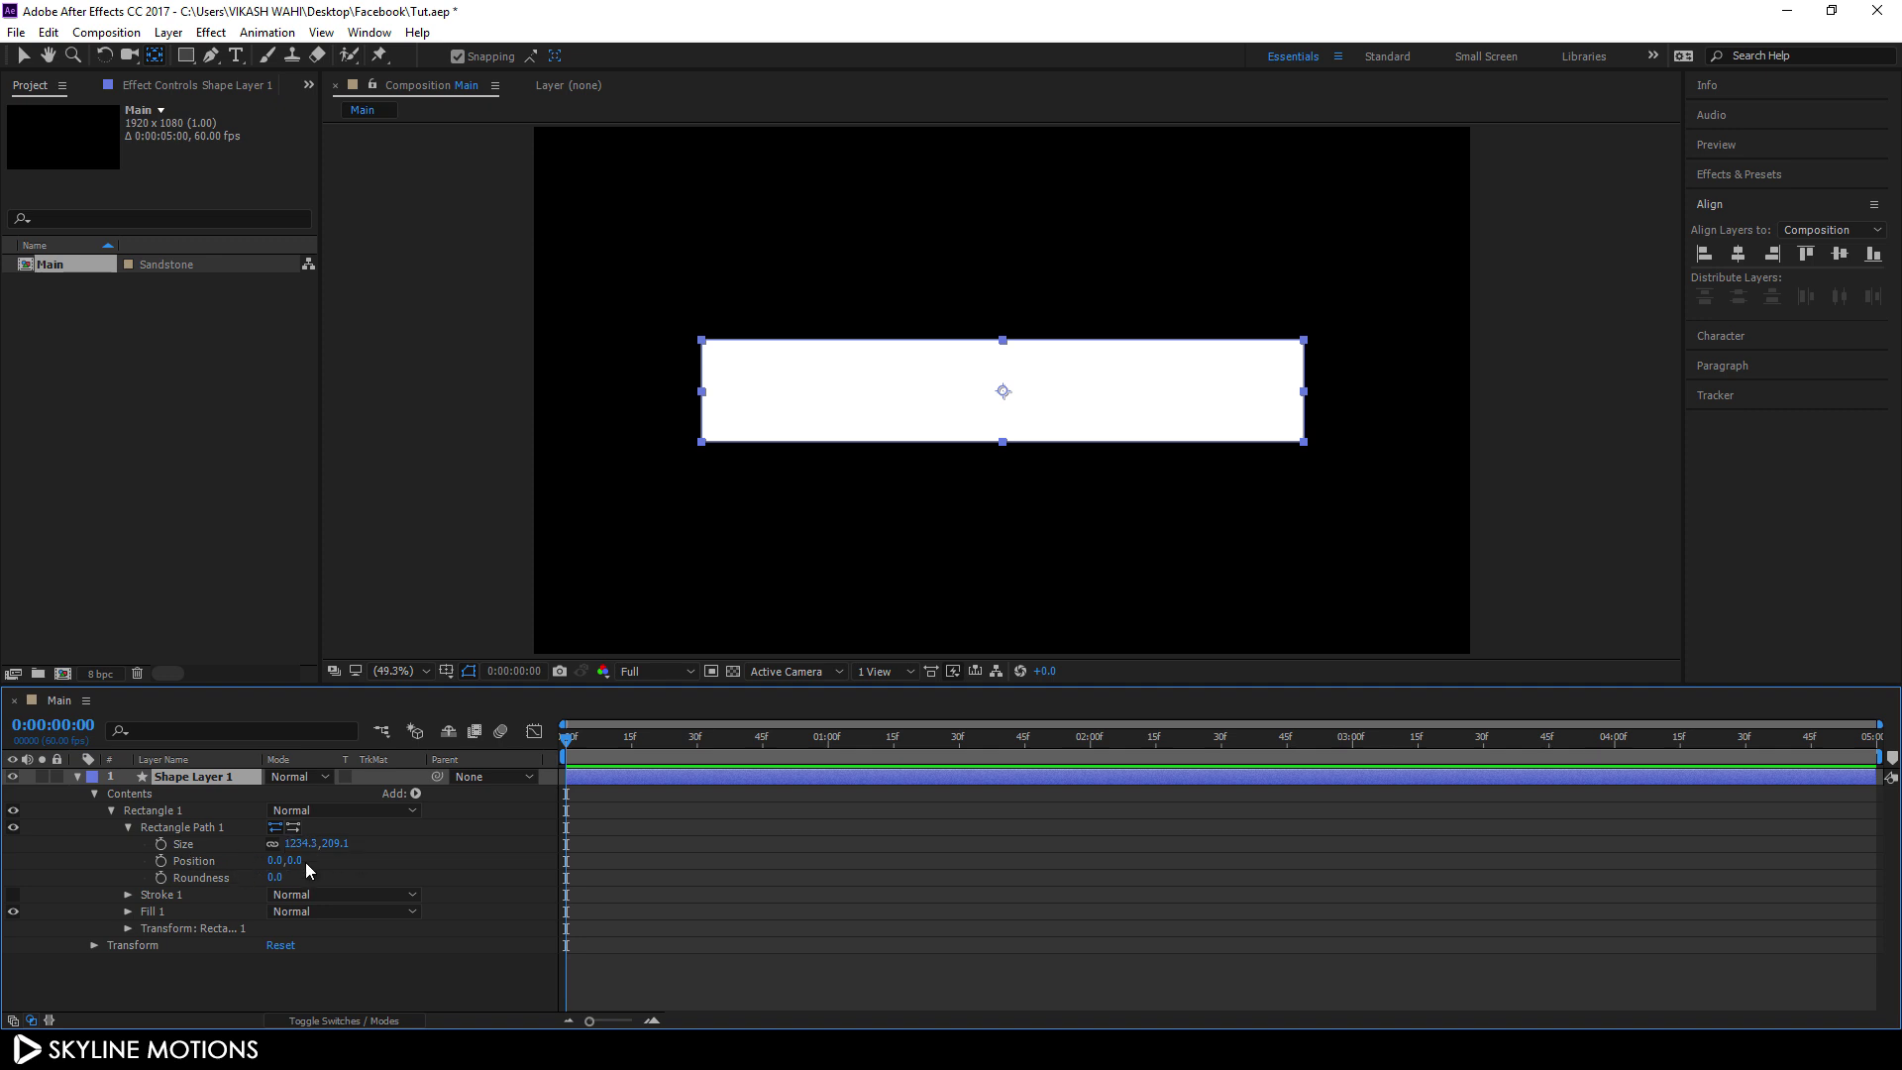
pyautogui.click(271, 843)
pyautogui.click(293, 845)
pyautogui.press('BackSpace')
pyautogui.write('900')
pyautogui.press('Return')
pyautogui.click(332, 844)
pyautogui.write('15')
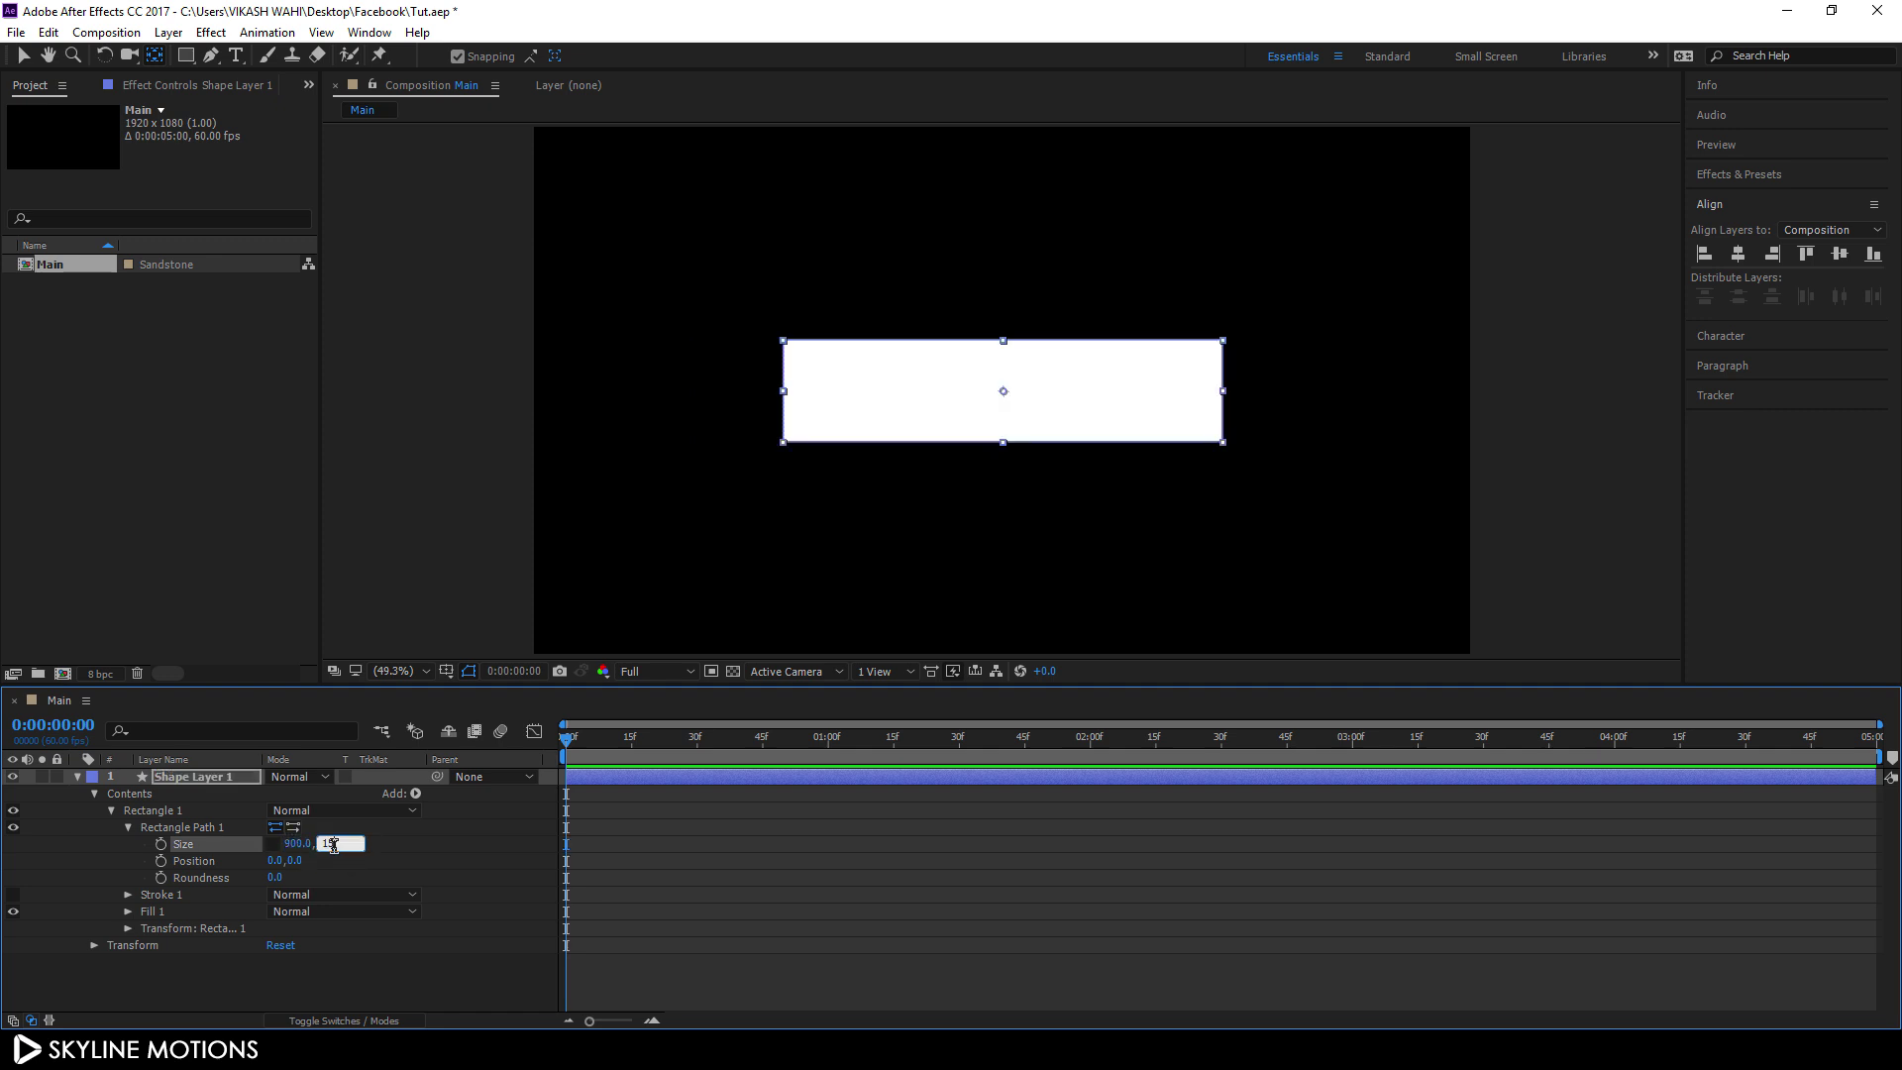
pyautogui.write('0')
pyautogui.press('Return')
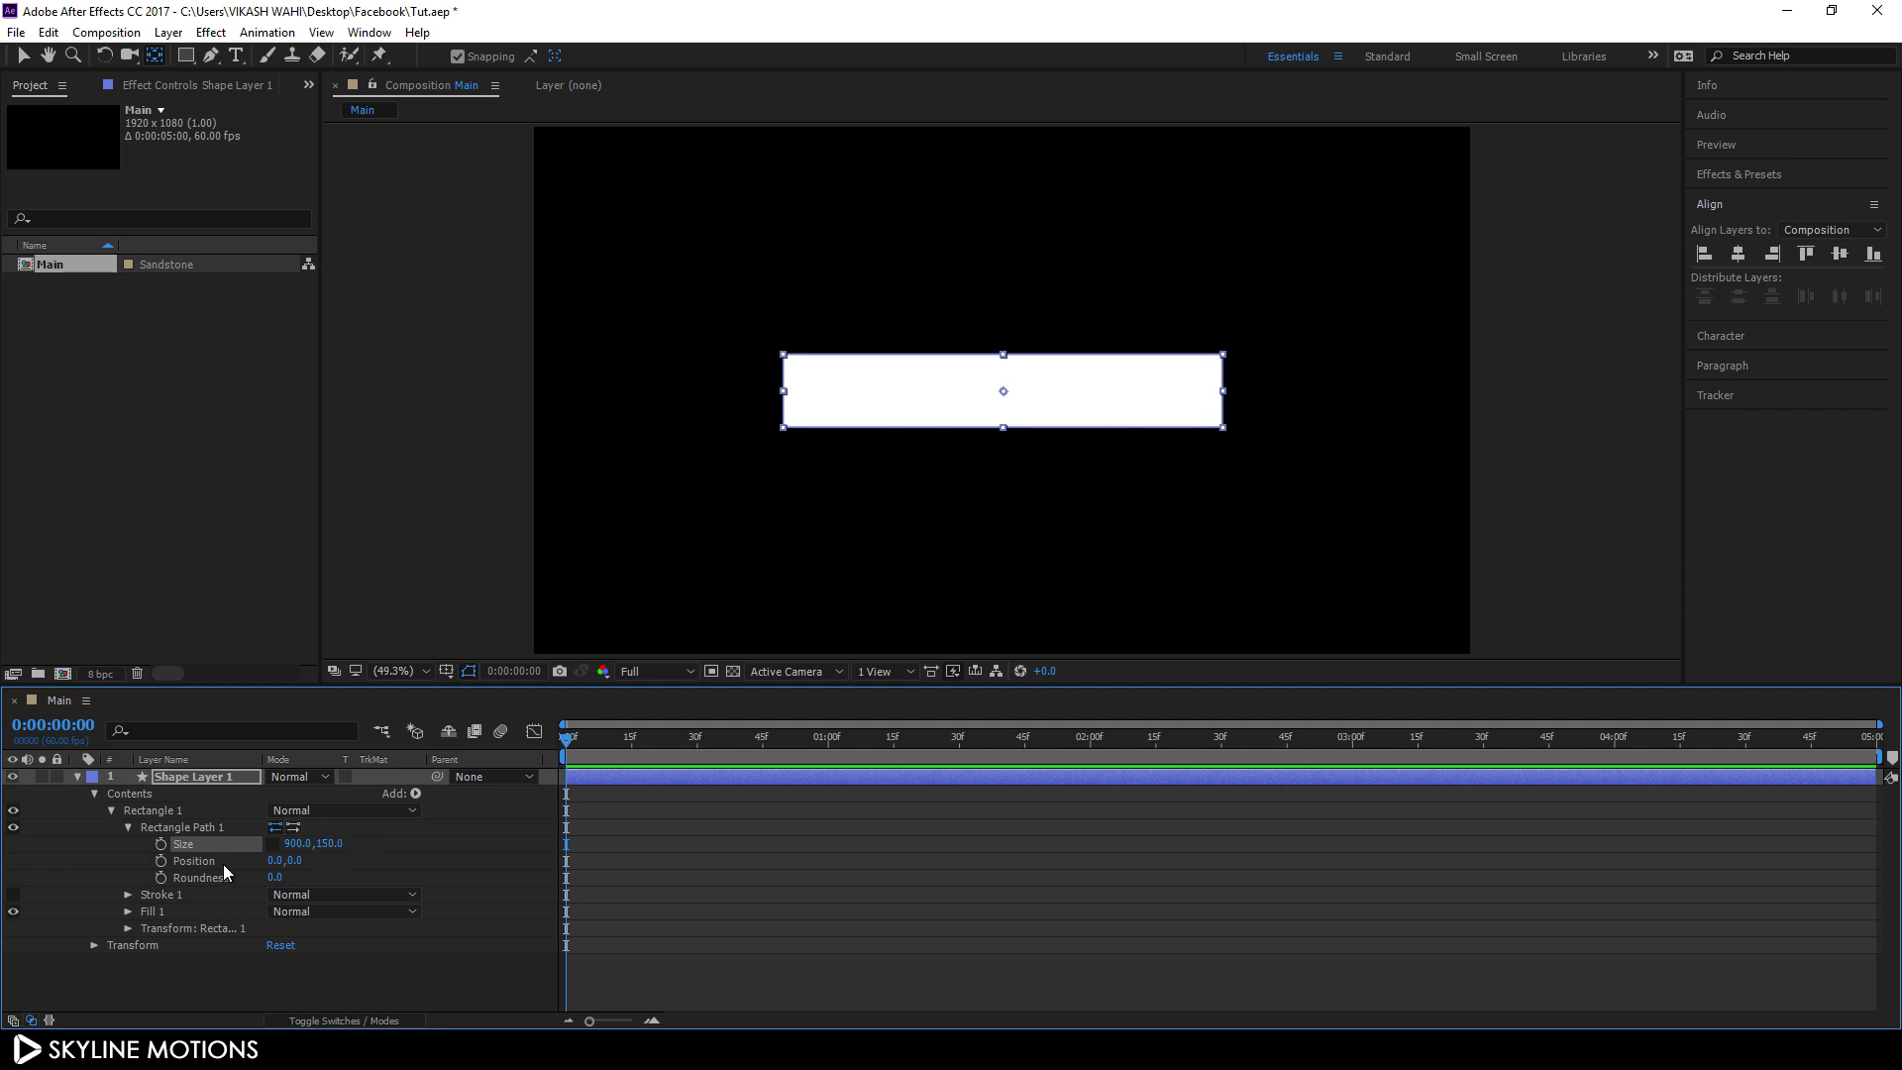
pyautogui.click(128, 827)
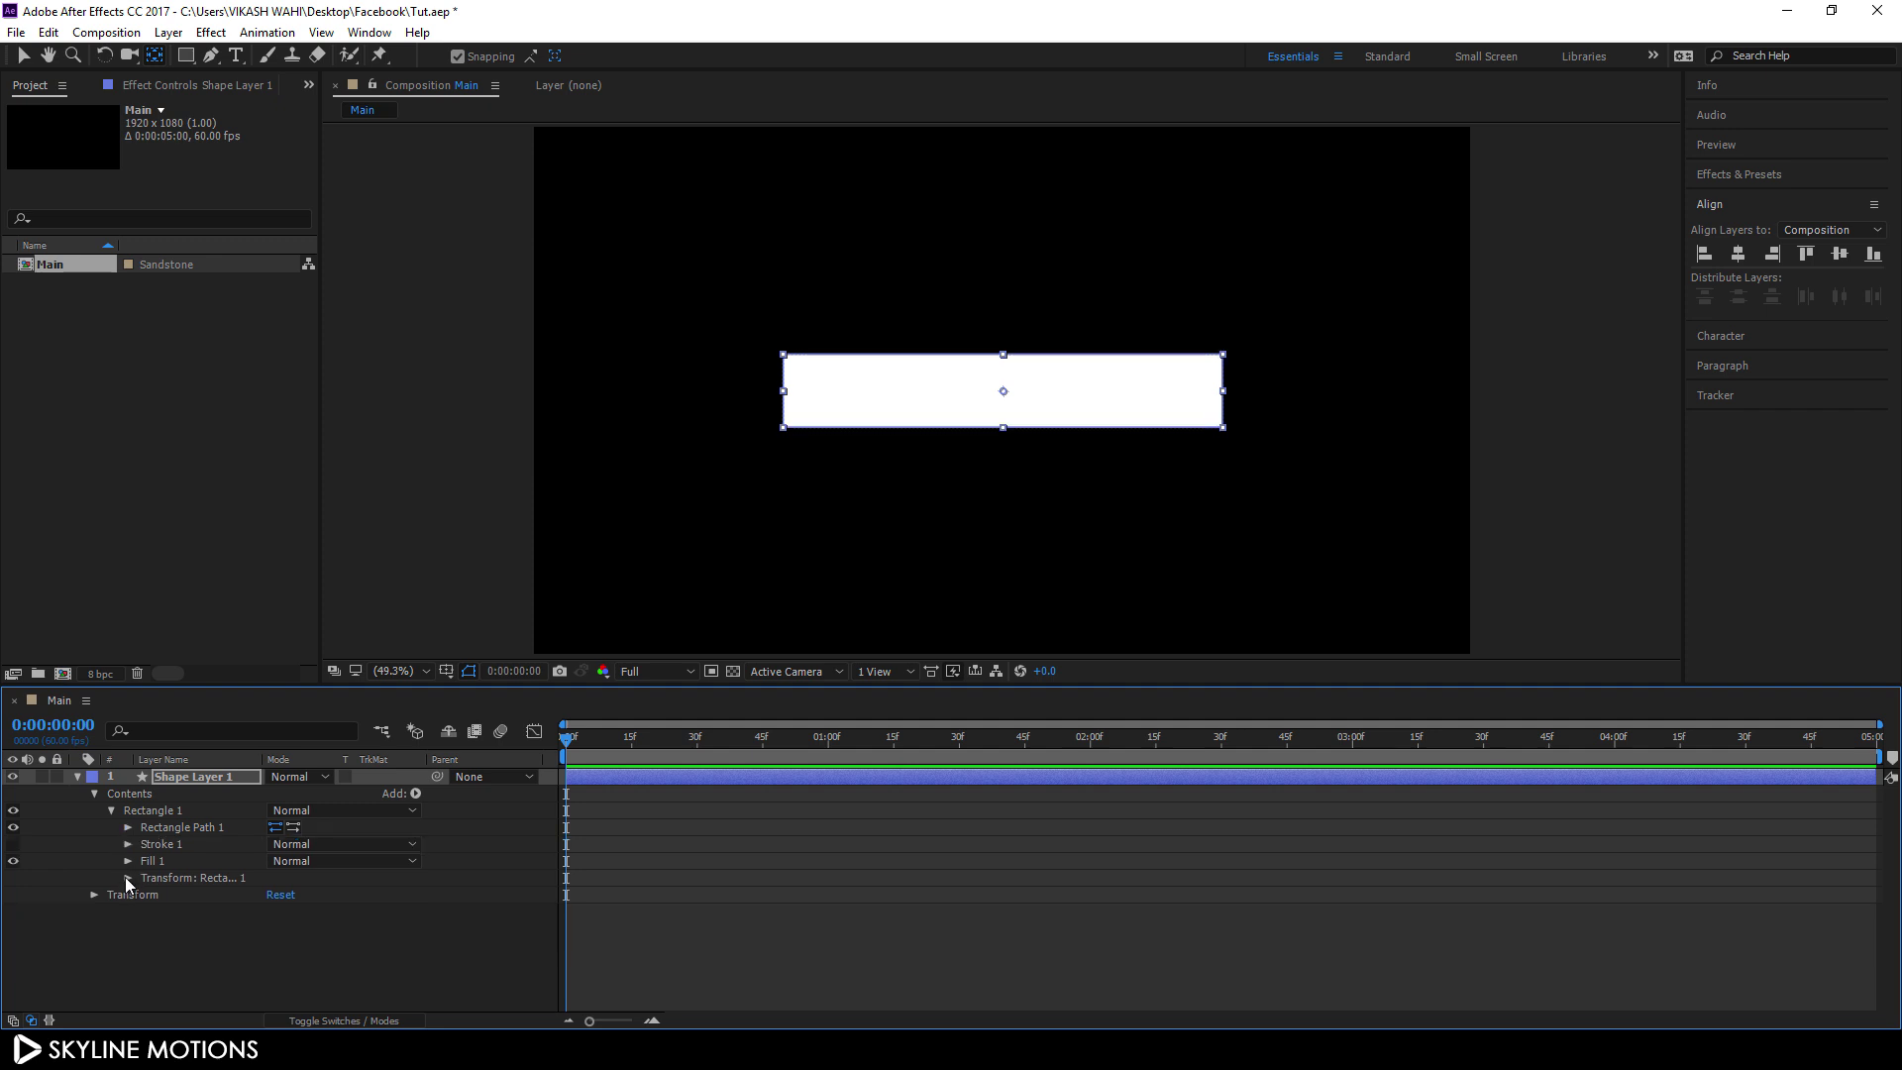
# Step: Set the skew in Rectangle 1's transform properties to 35
pyautogui.click(127, 878)
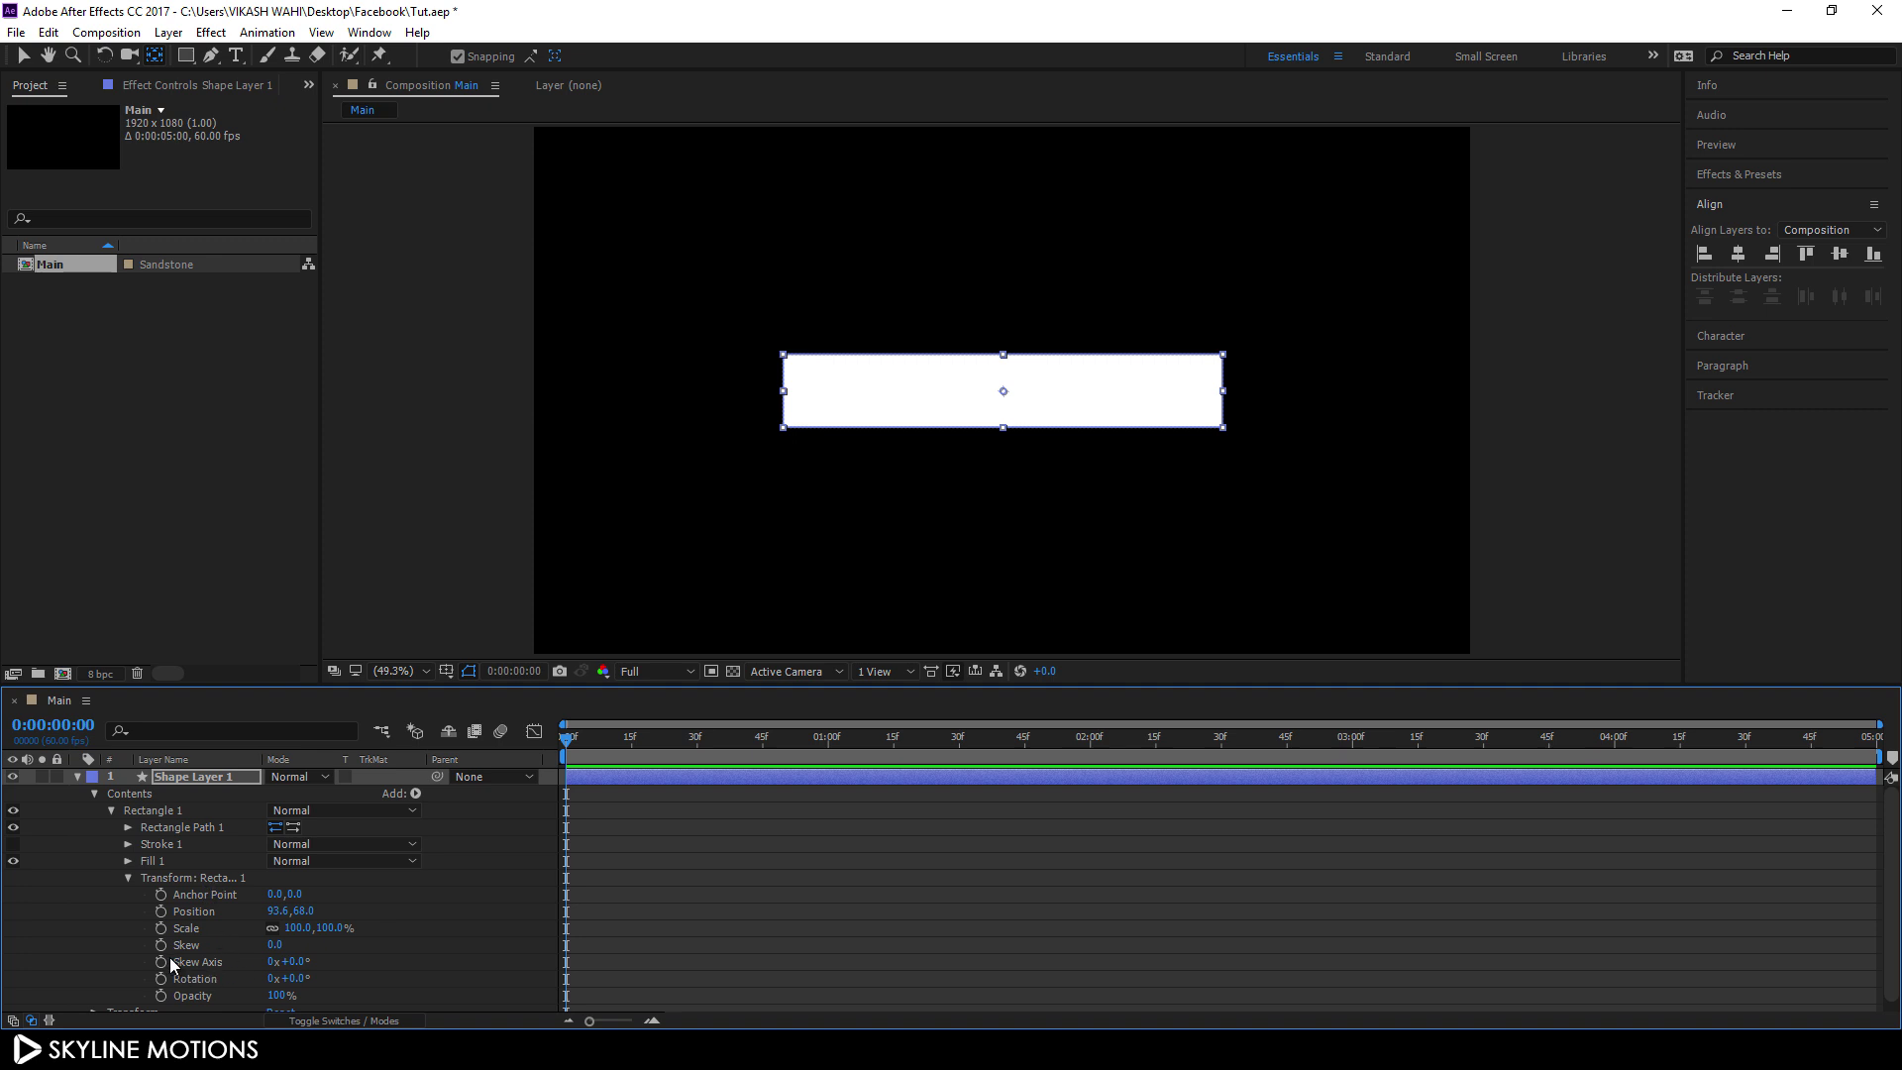
pyautogui.click(274, 946)
pyautogui.write('35')
pyautogui.press('Return')
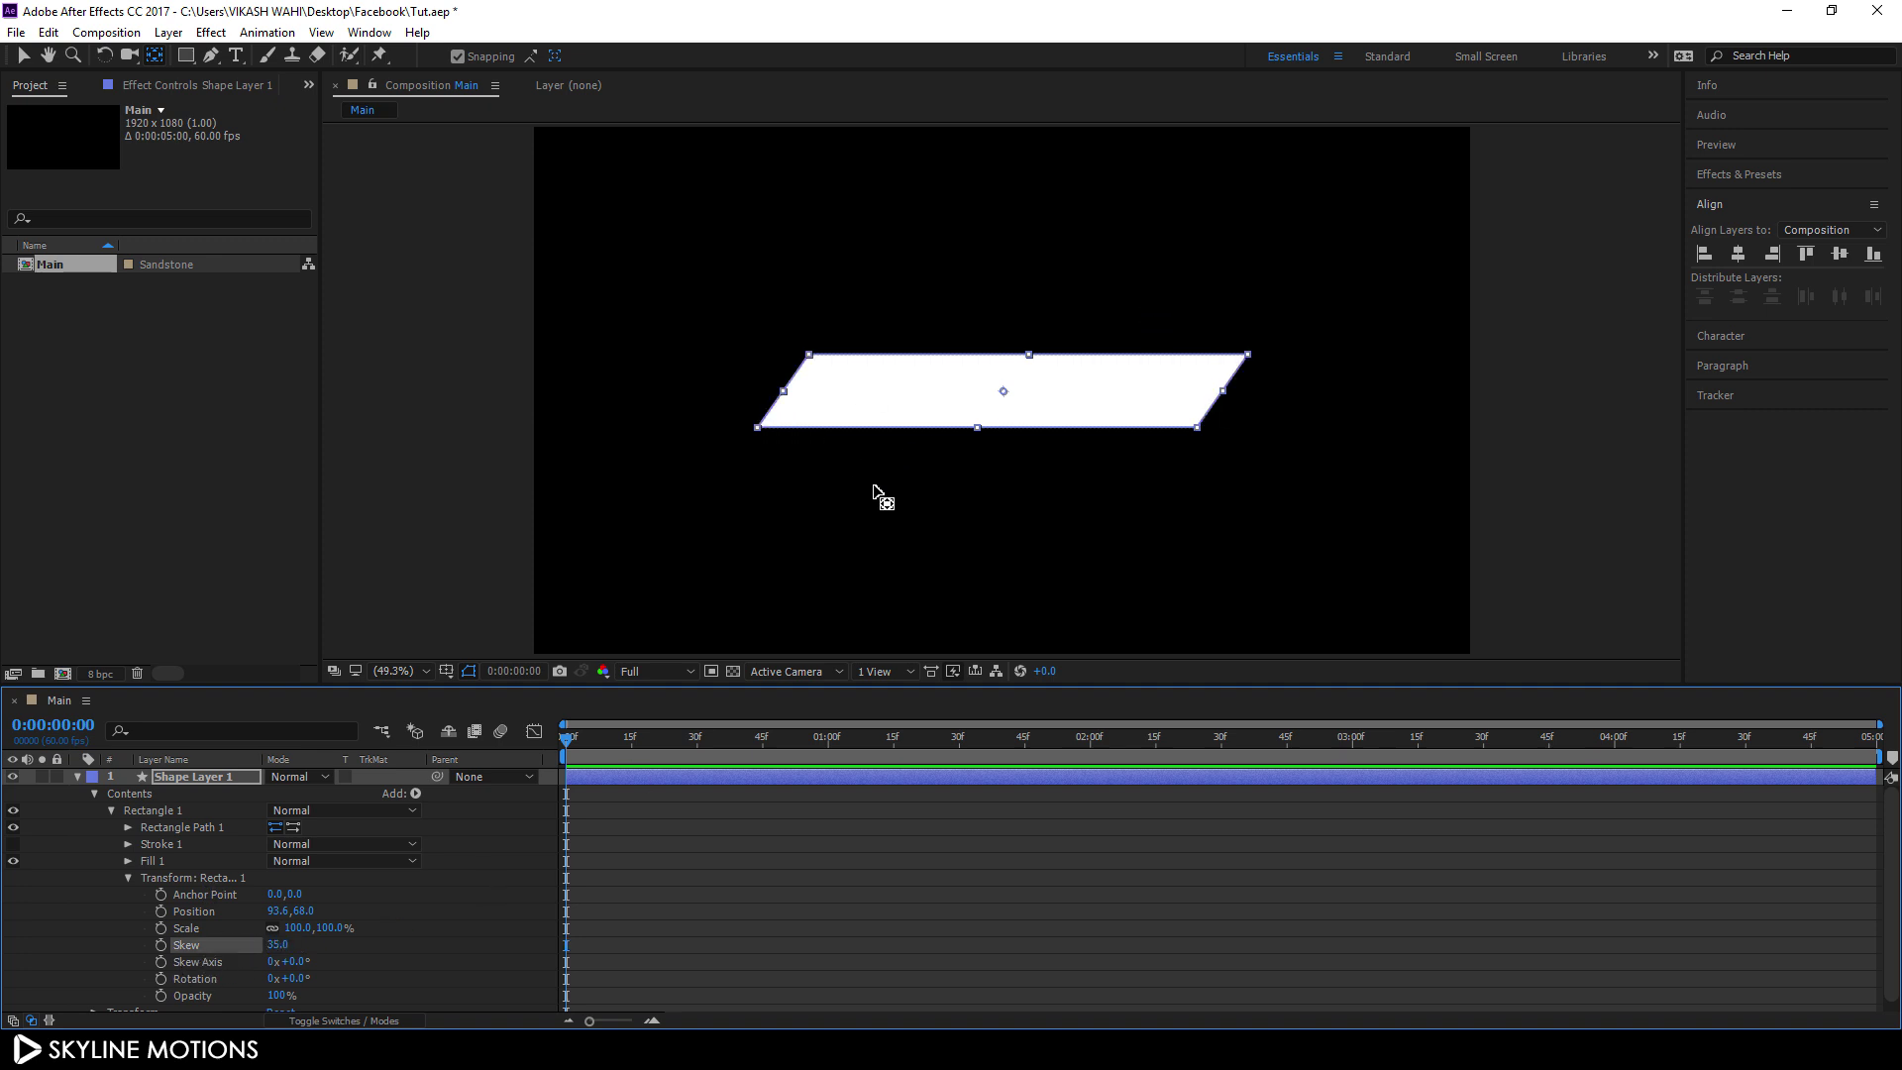
pyautogui.click(78, 777)
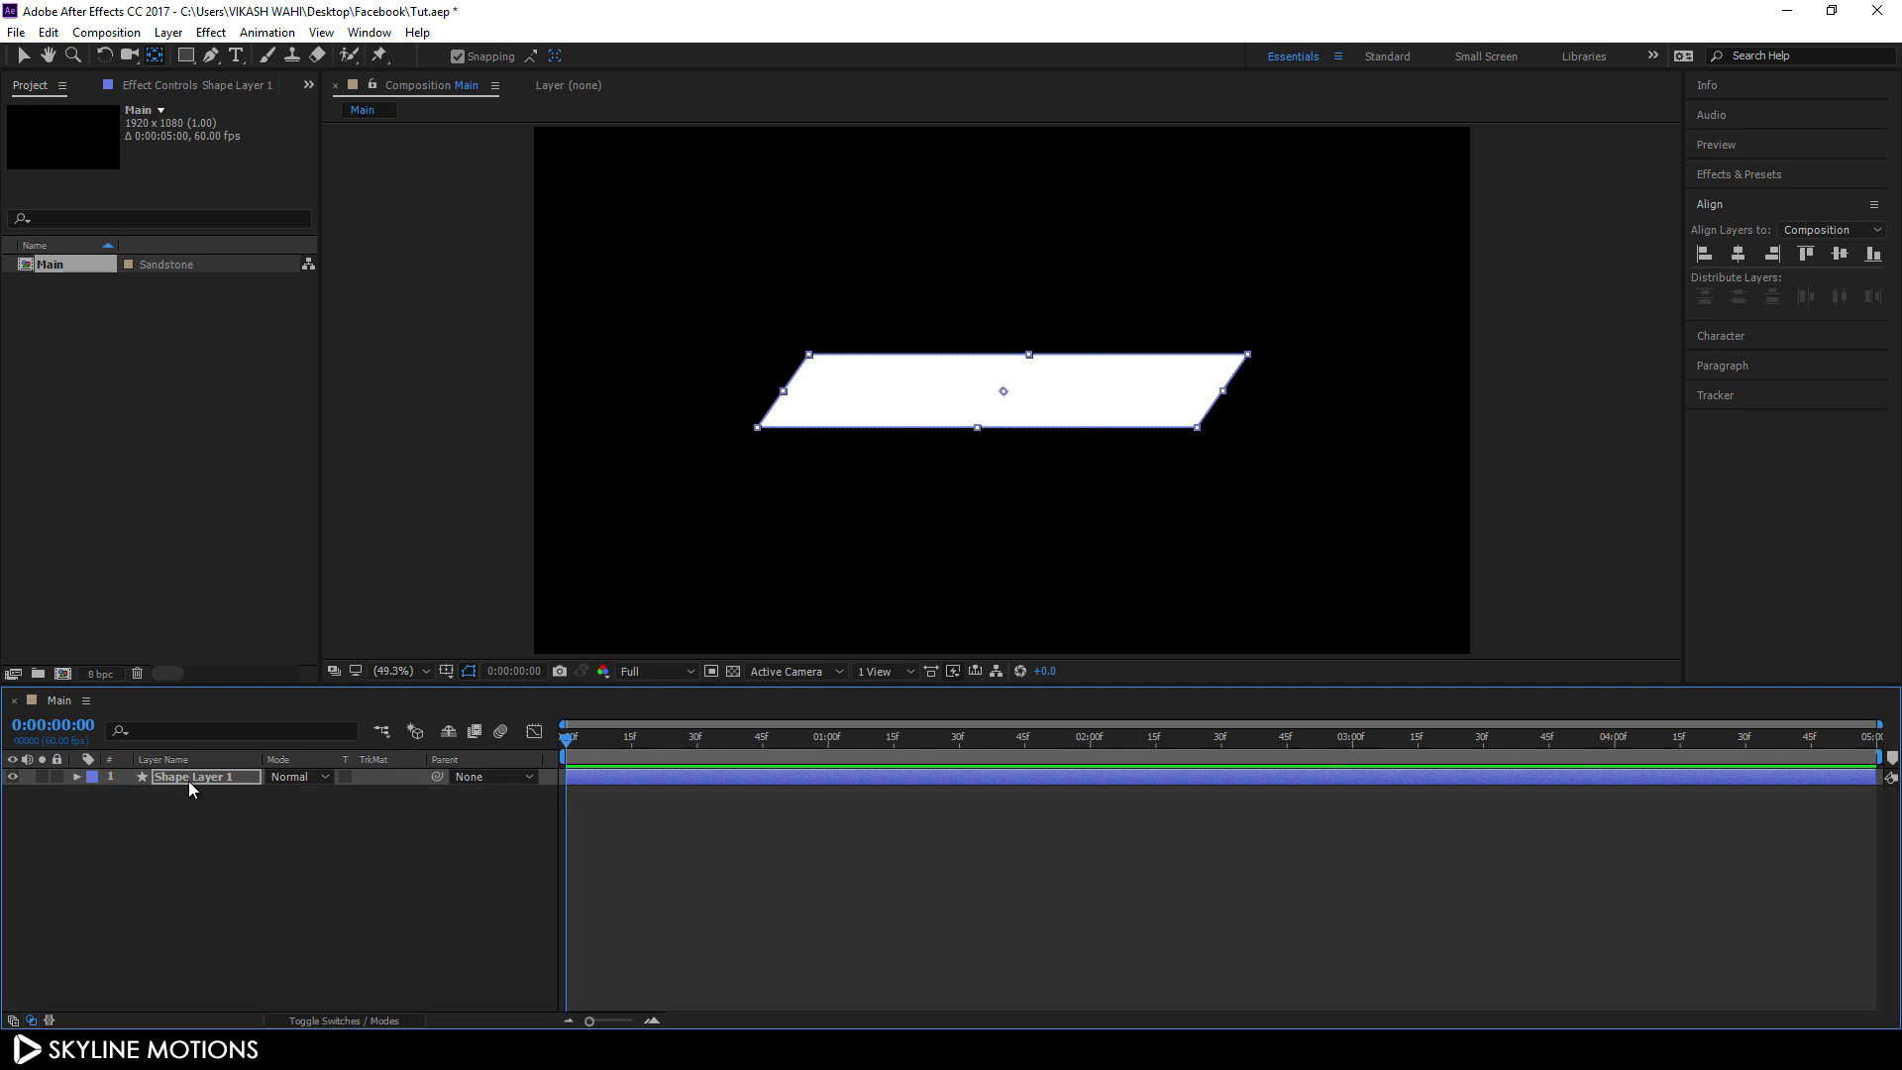
# Step: Rename the shape layer as Shape 1 and duplicate it
pyautogui.rightClick(189, 781)
pyautogui.click(260, 1018)
pyautogui.moveTo(236, 777); pyautogui.dragTo(196, 780)
pyautogui.write('1')
pyautogui.press('Return')
pyautogui.hotkey('ctrl', 'd')
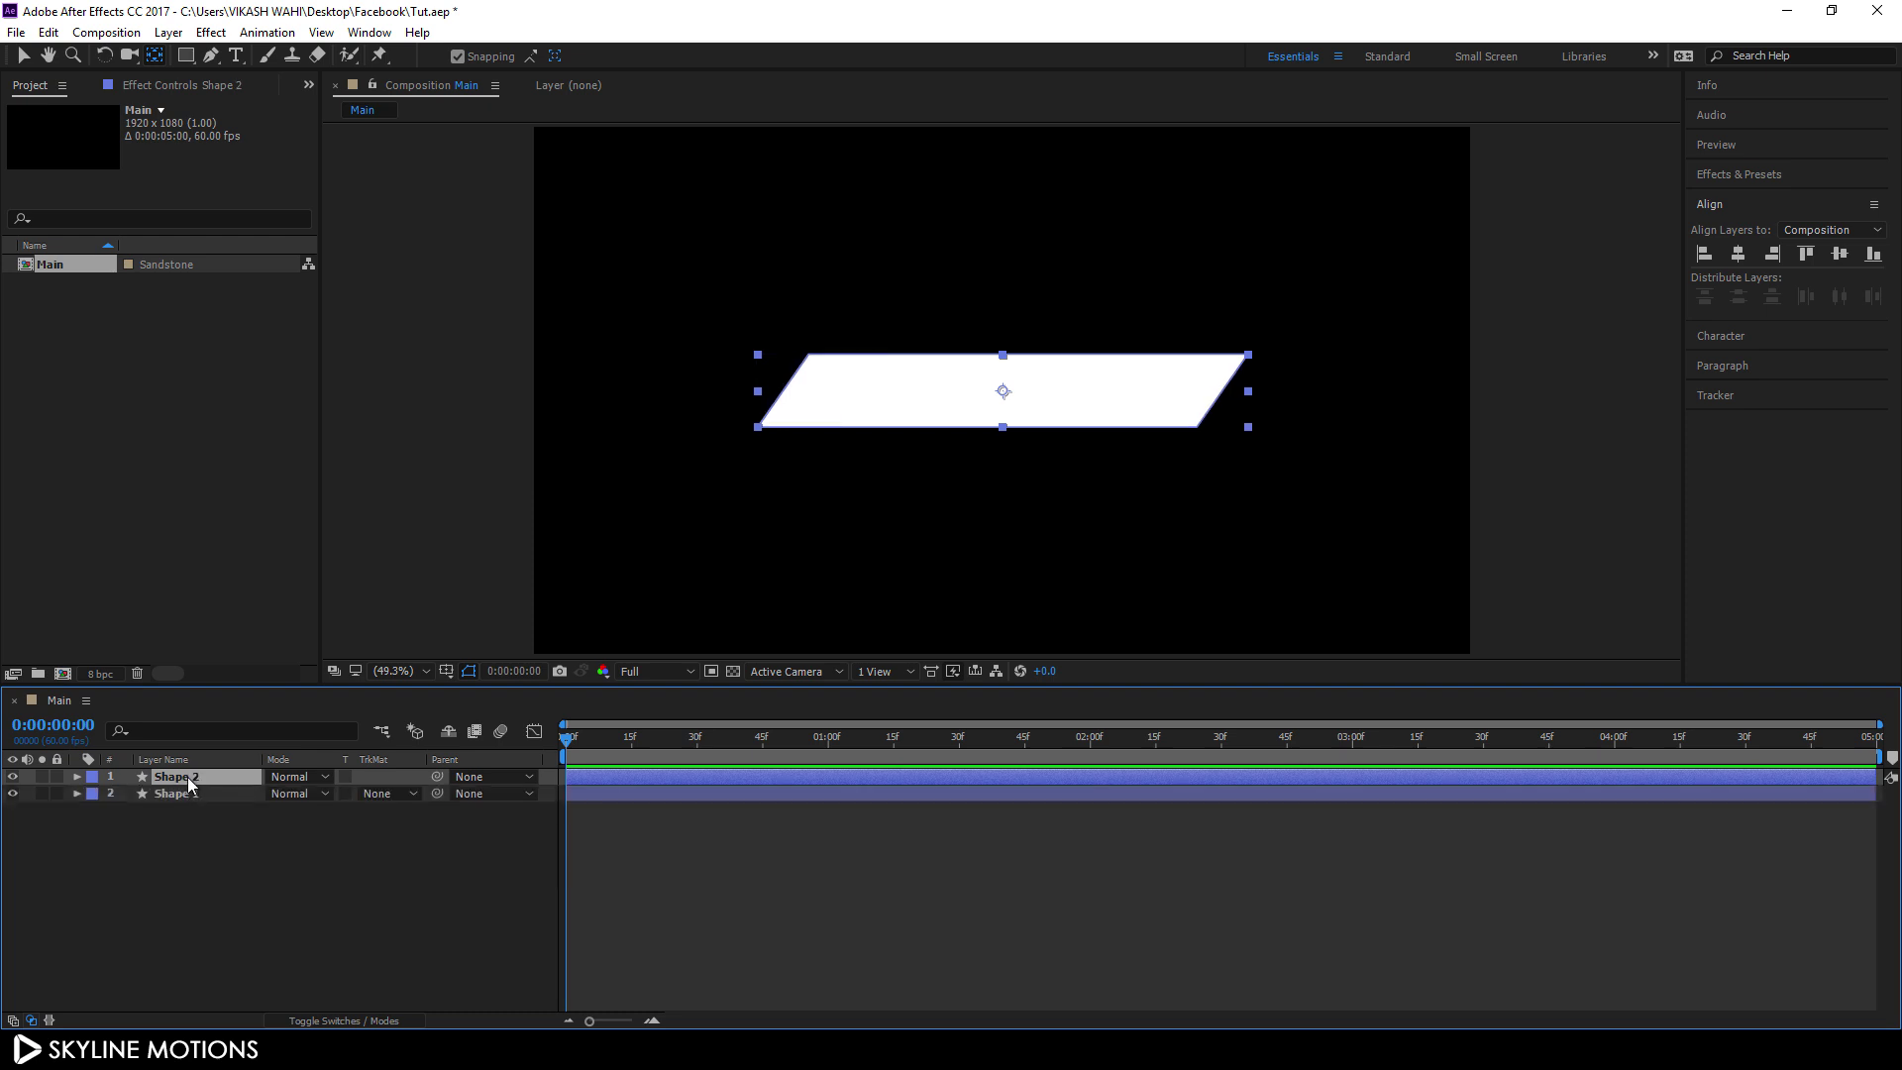
# Step: Change the fill color of the duplicate layer Shape 2 to red, FF0000
pyautogui.click(186, 55)
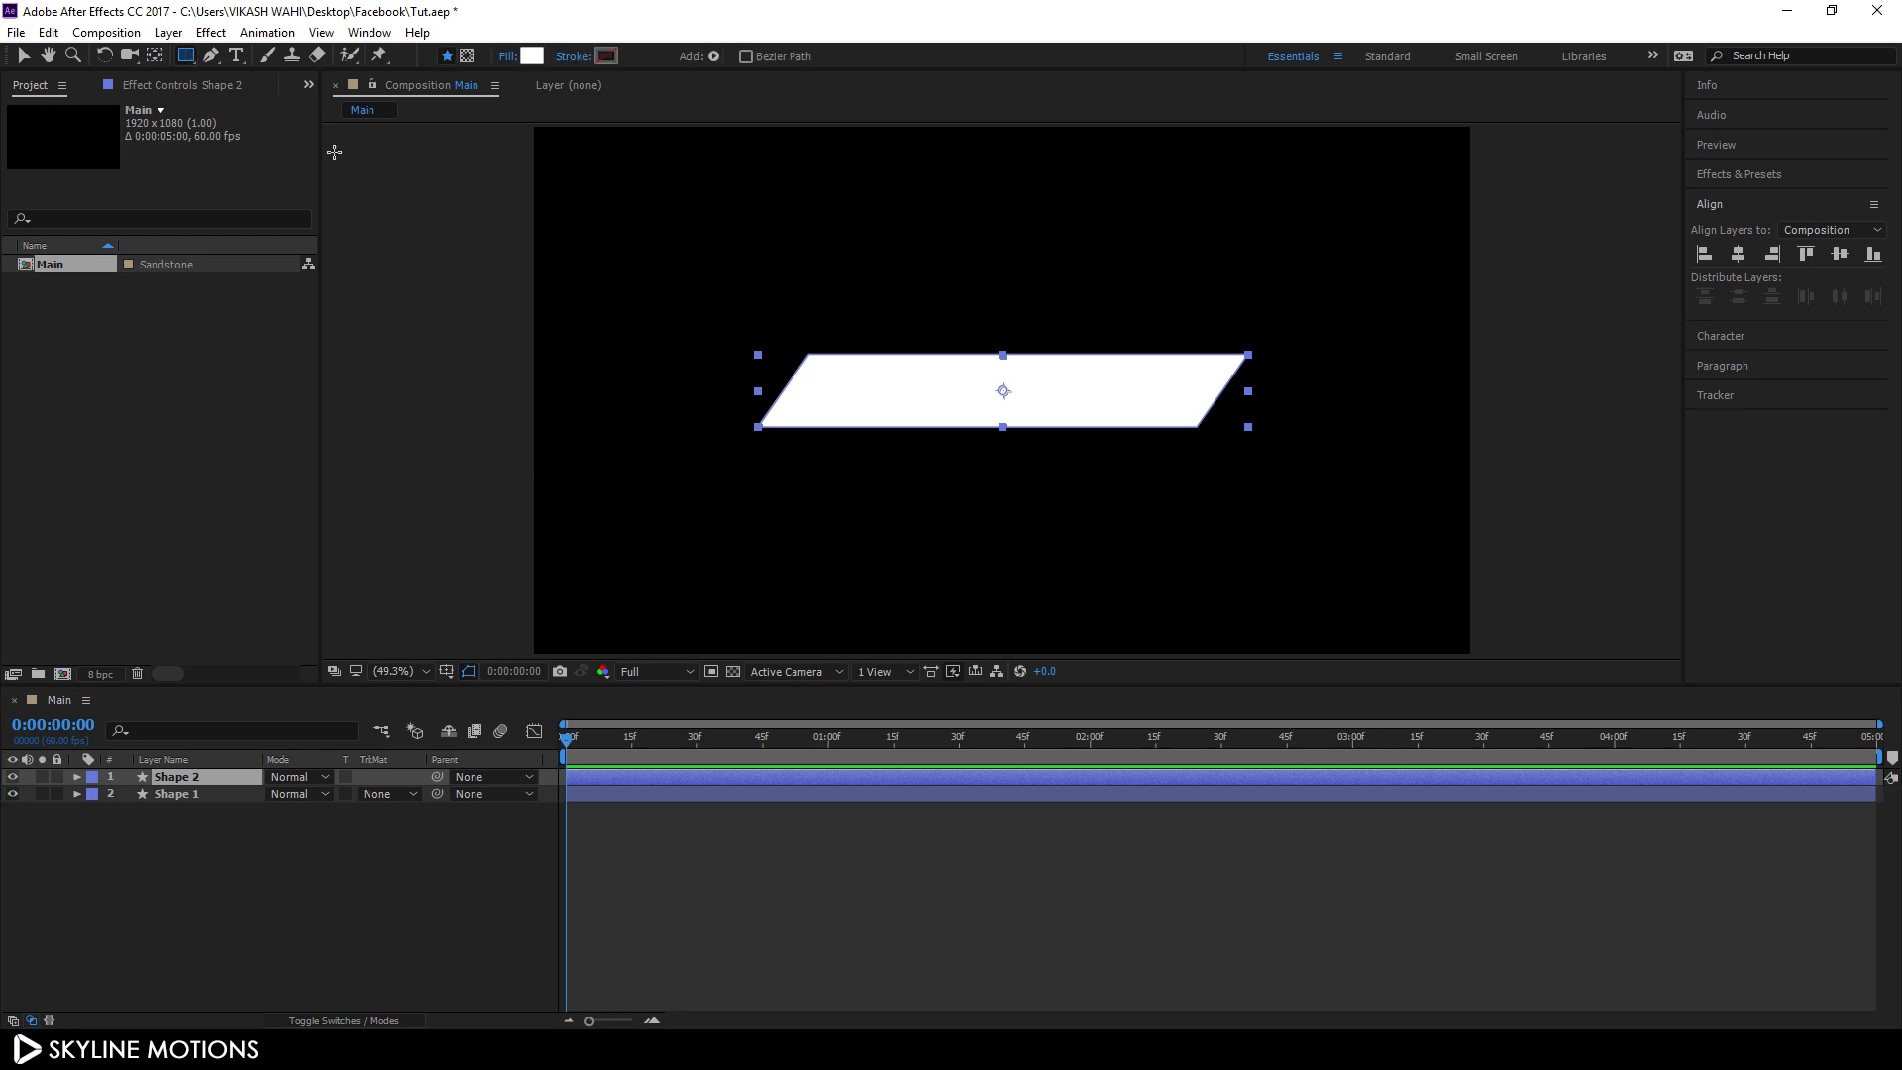
pyautogui.click(532, 55)
pyautogui.moveTo(401, 434); pyautogui.dragTo(454, 366)
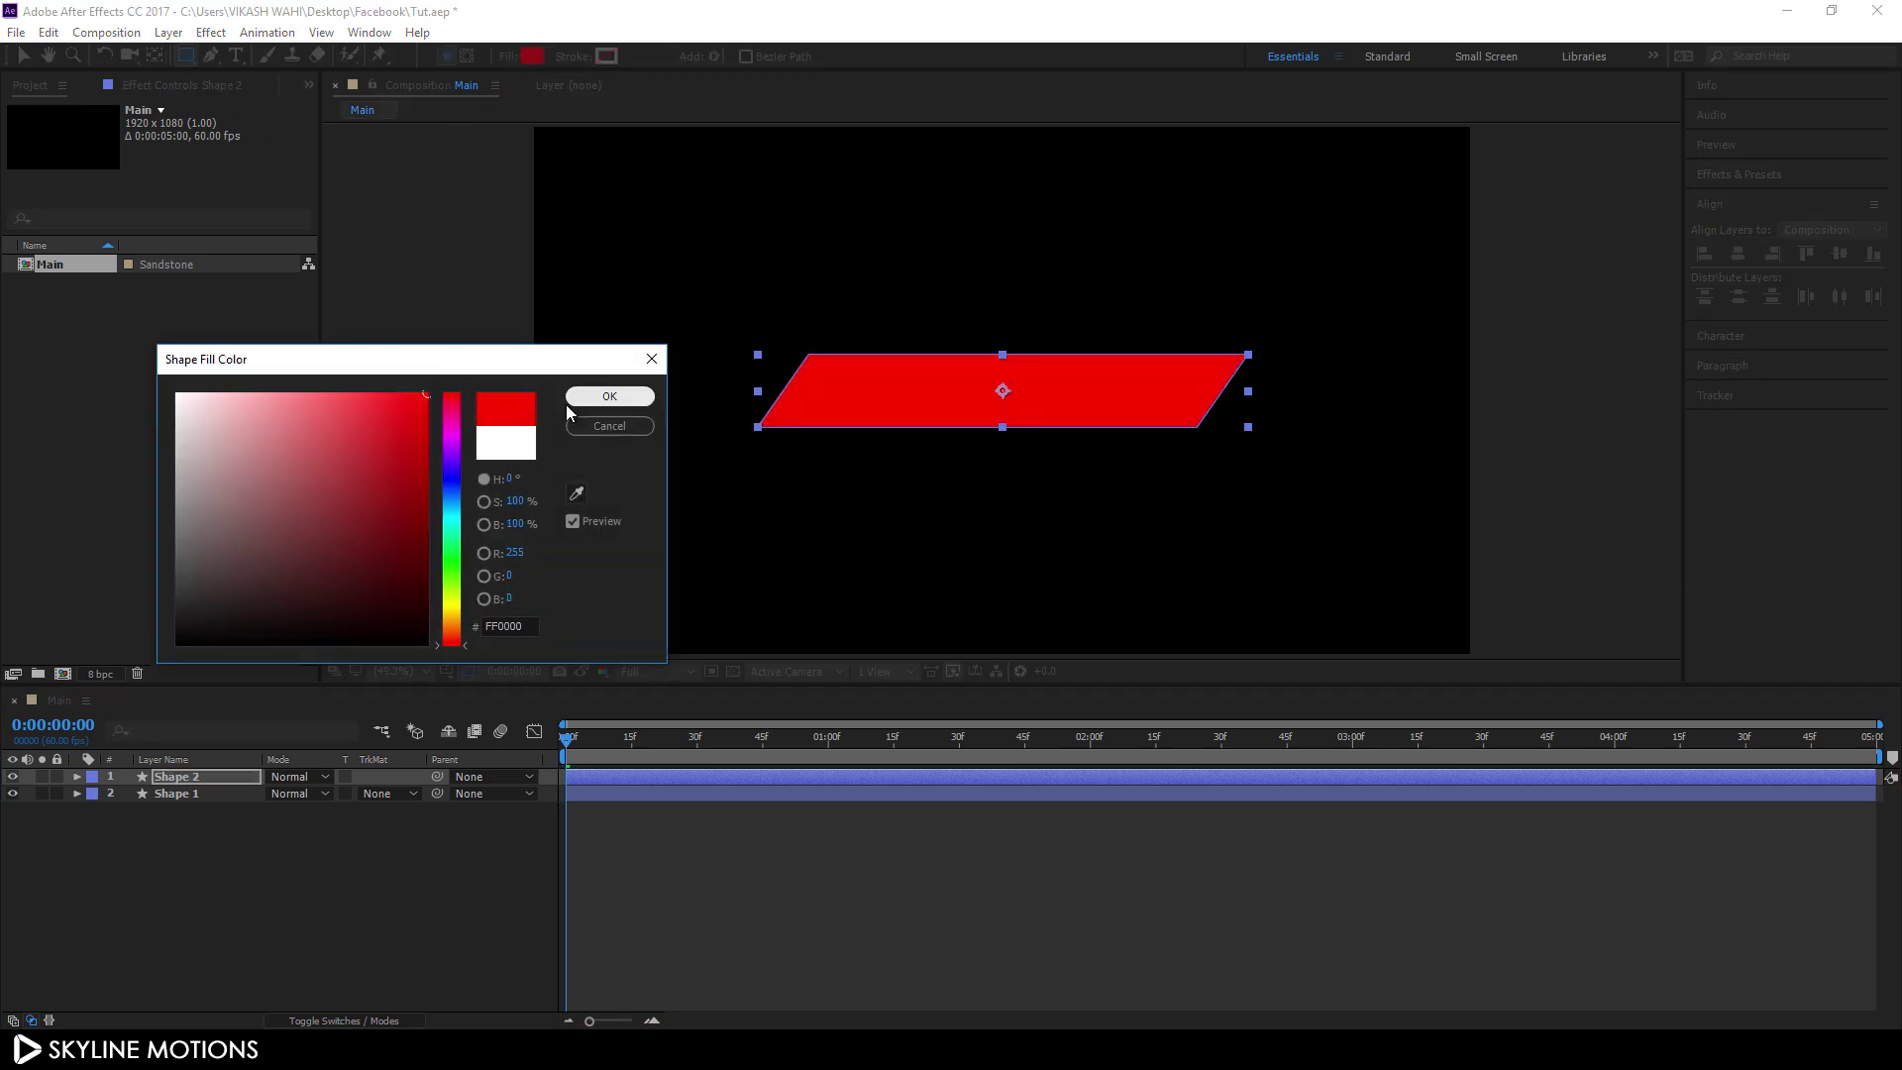
pyautogui.click(607, 396)
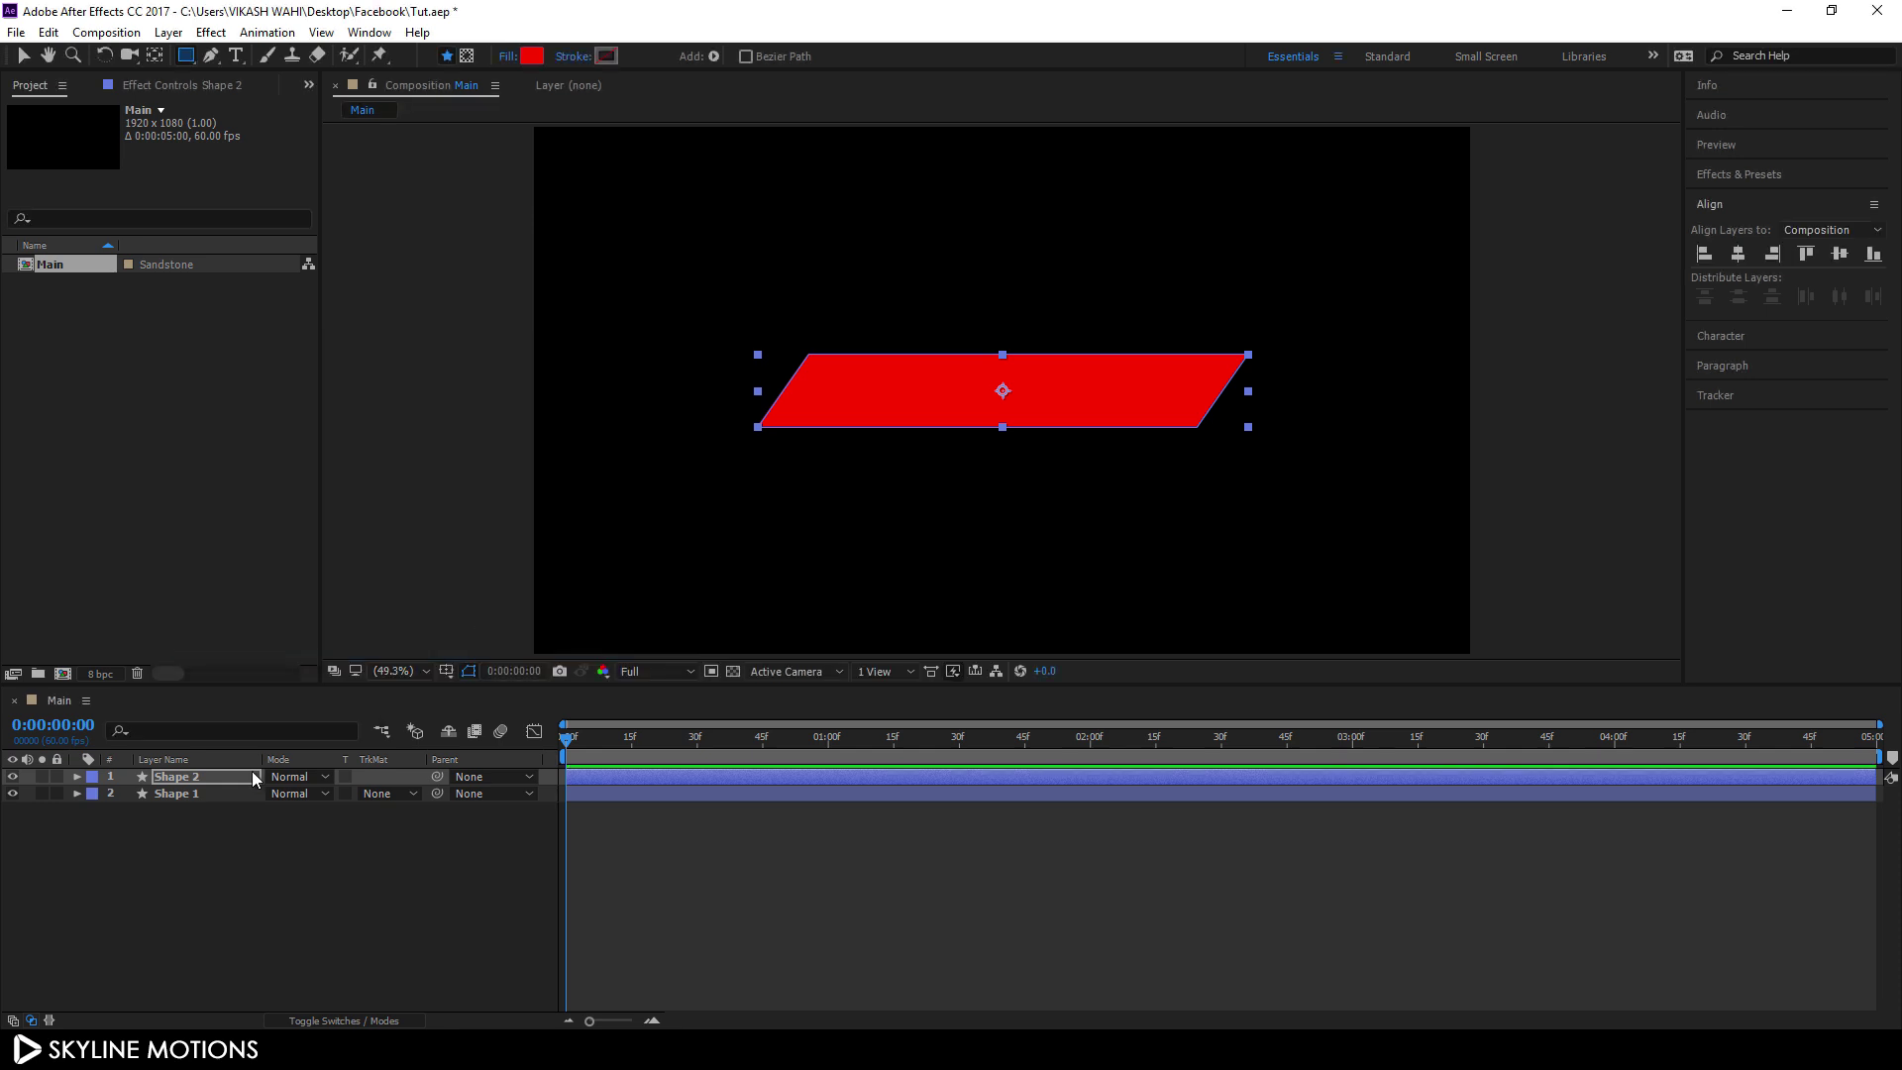
# Step: Set the width of Shape 2's rectangle path to 200
pyautogui.click(77, 776)
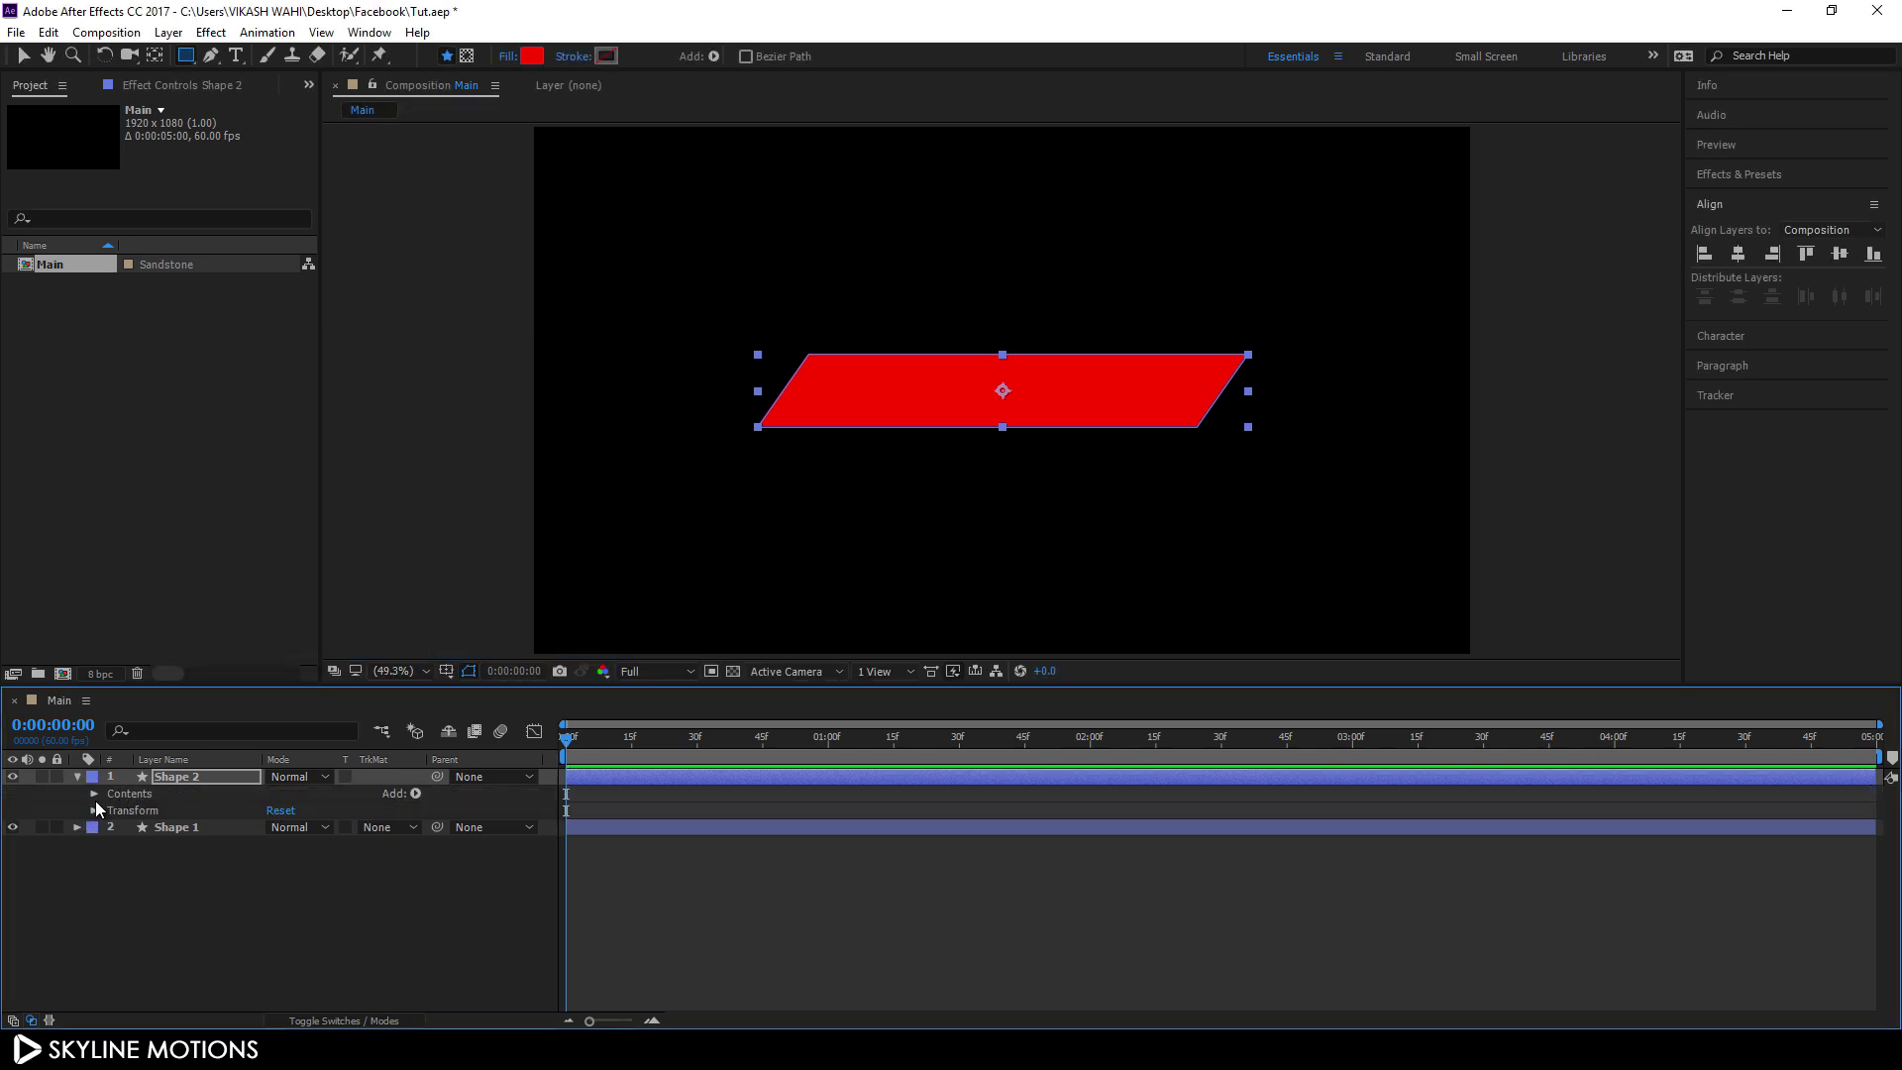
pyautogui.click(95, 793)
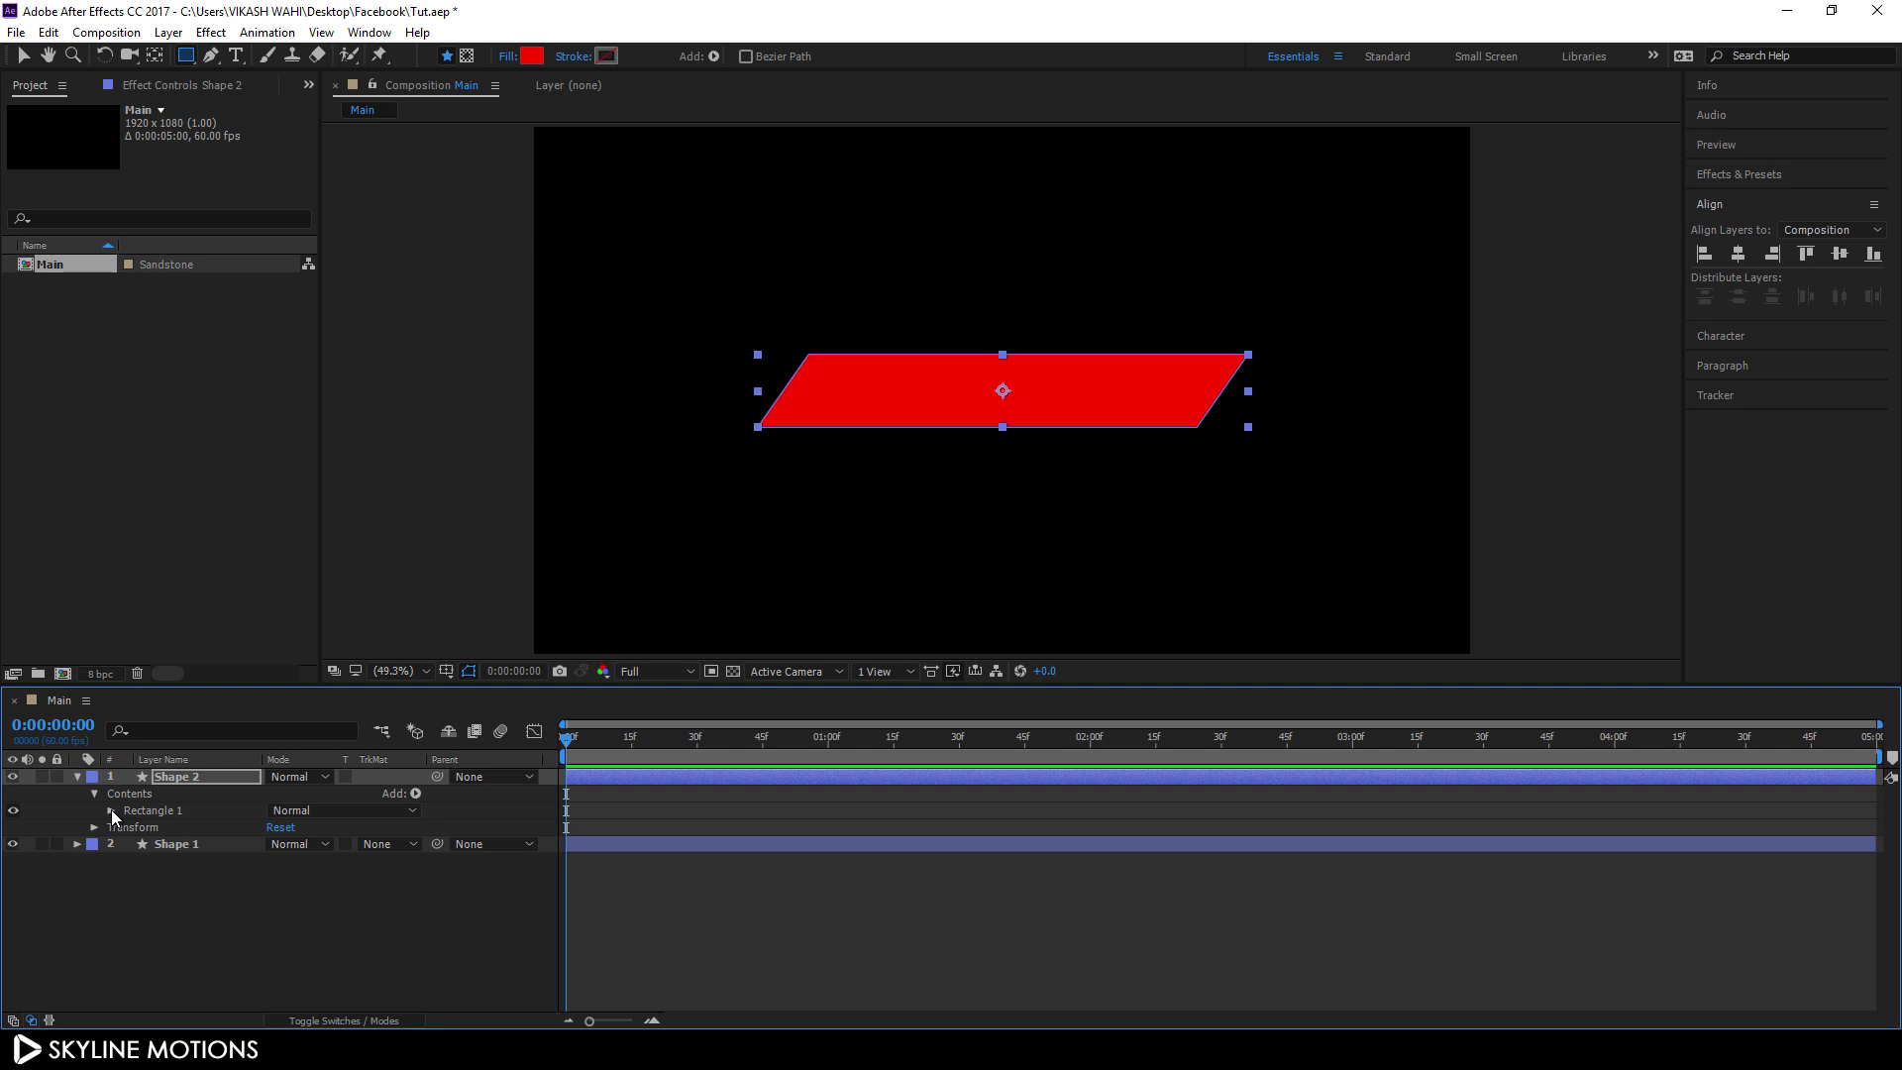
pyautogui.click(111, 810)
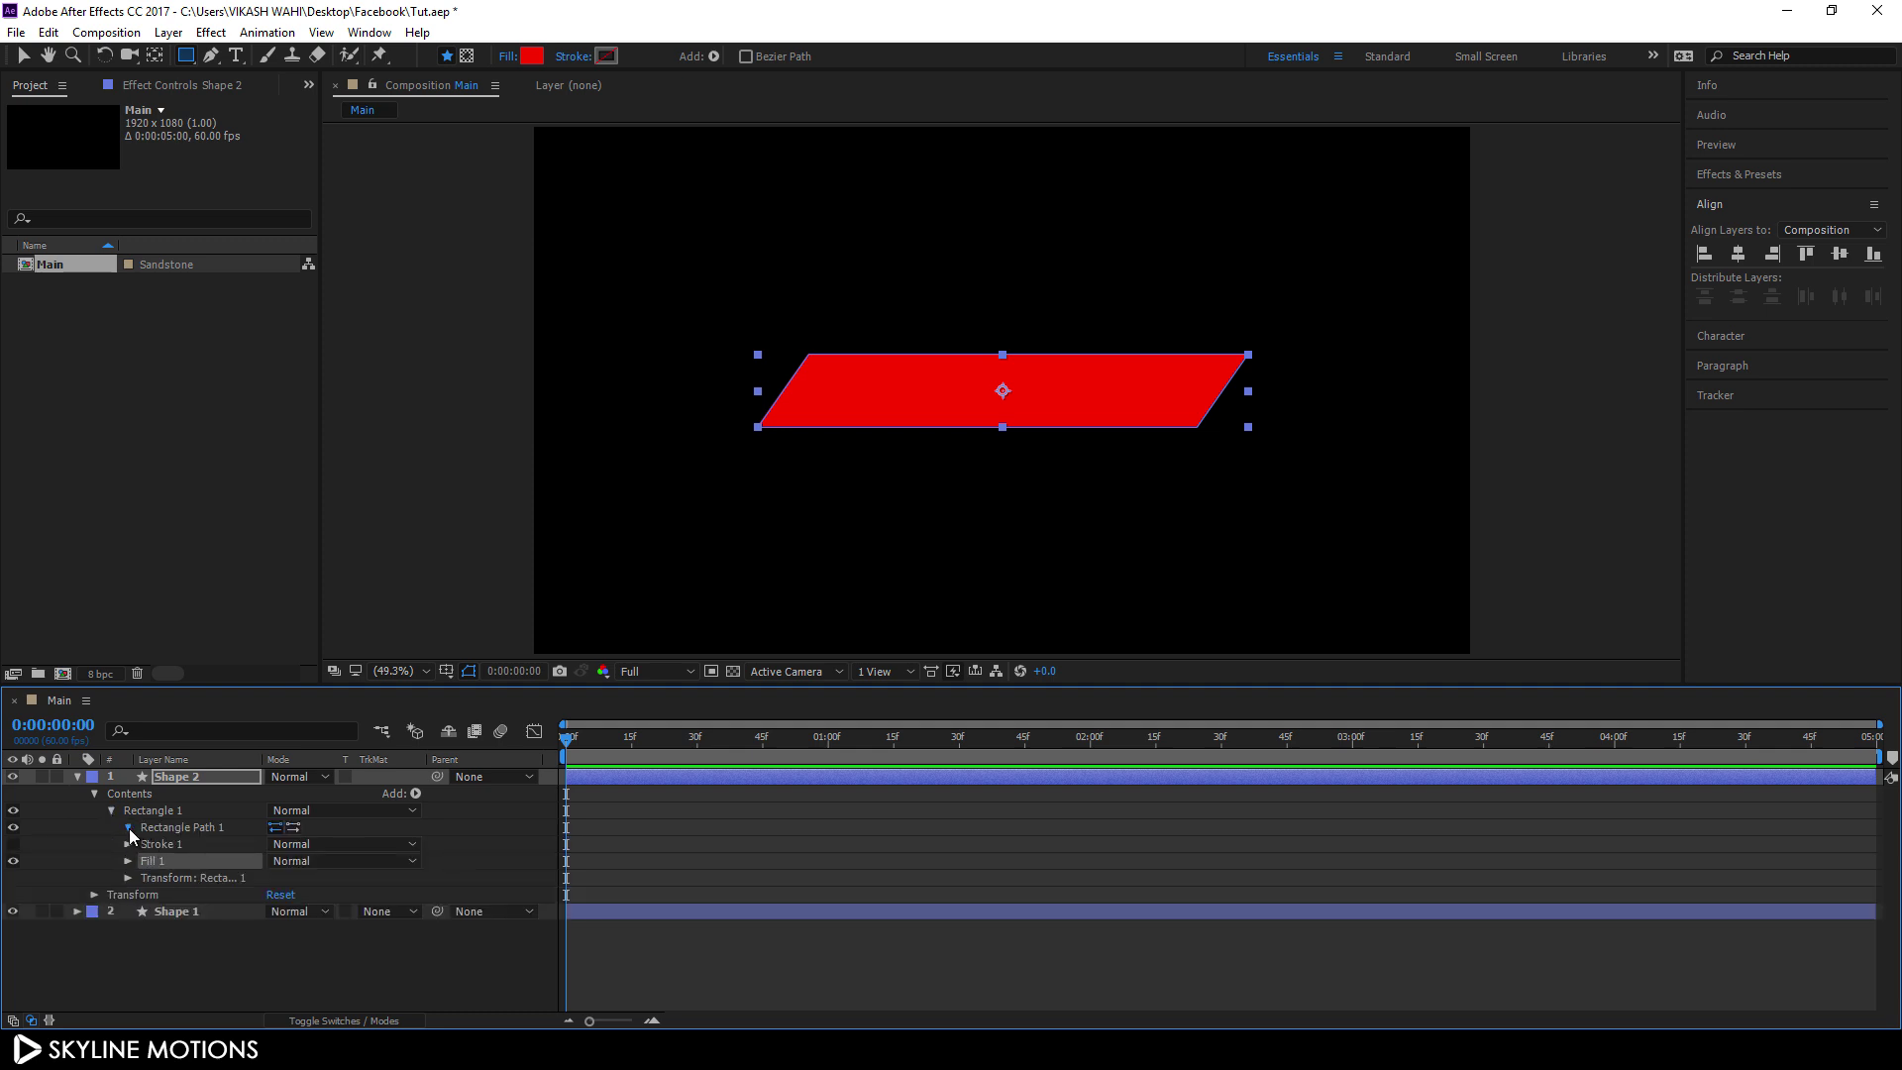
pyautogui.click(128, 827)
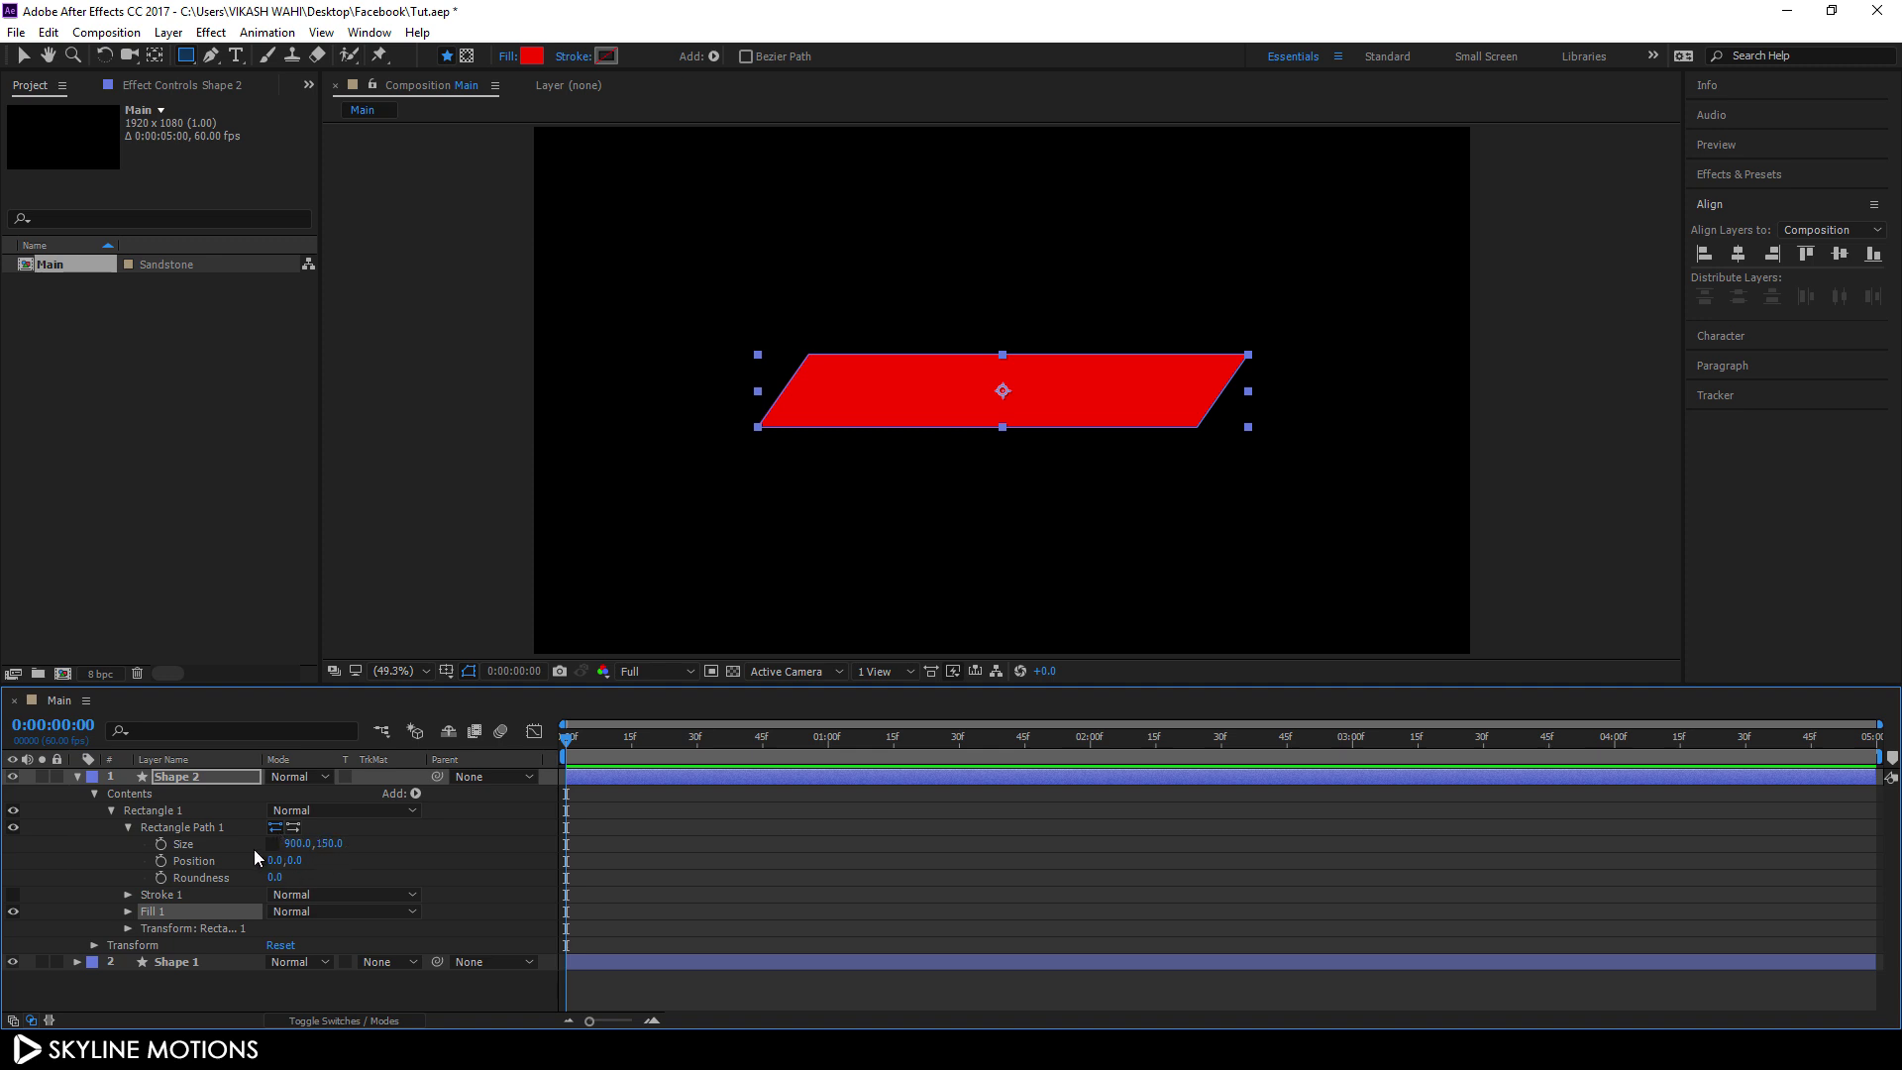
pyautogui.click(288, 843)
pyautogui.press('BackSpace')
pyautogui.press('Return')
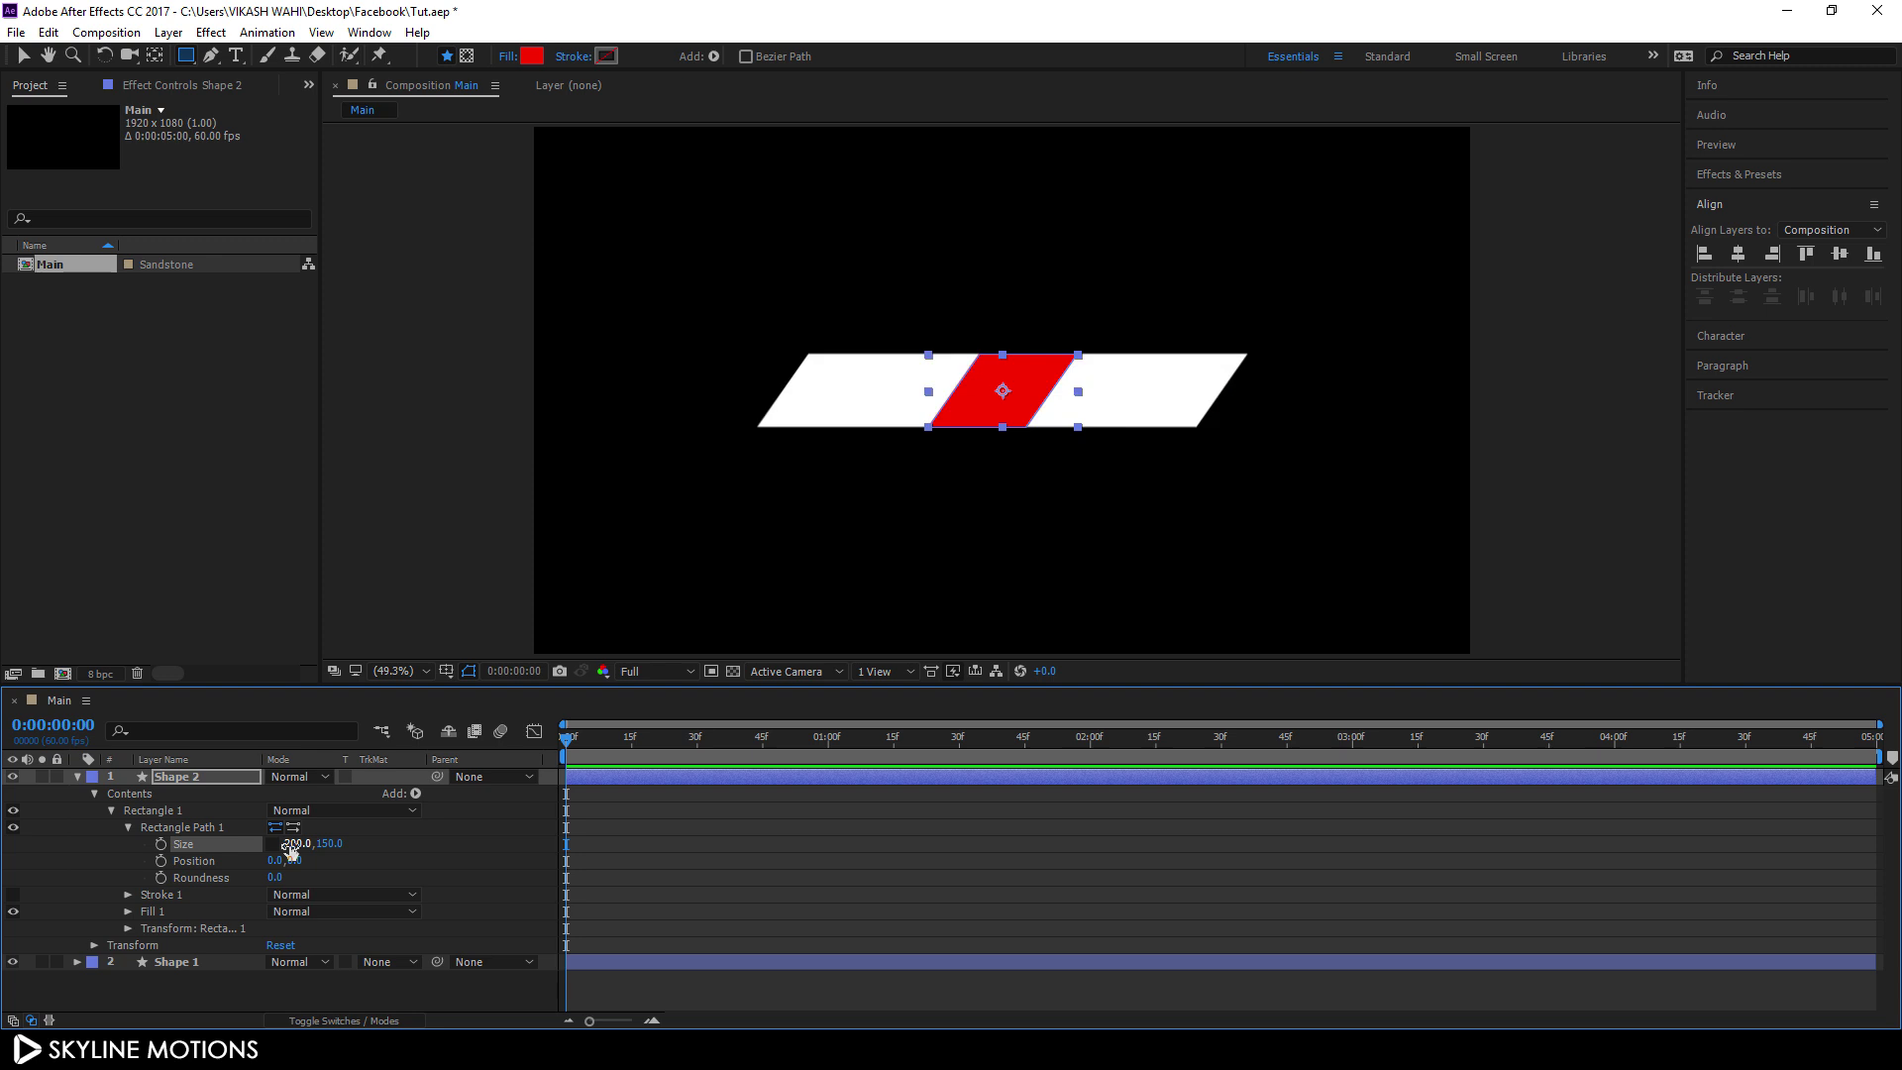
pyautogui.click(78, 776)
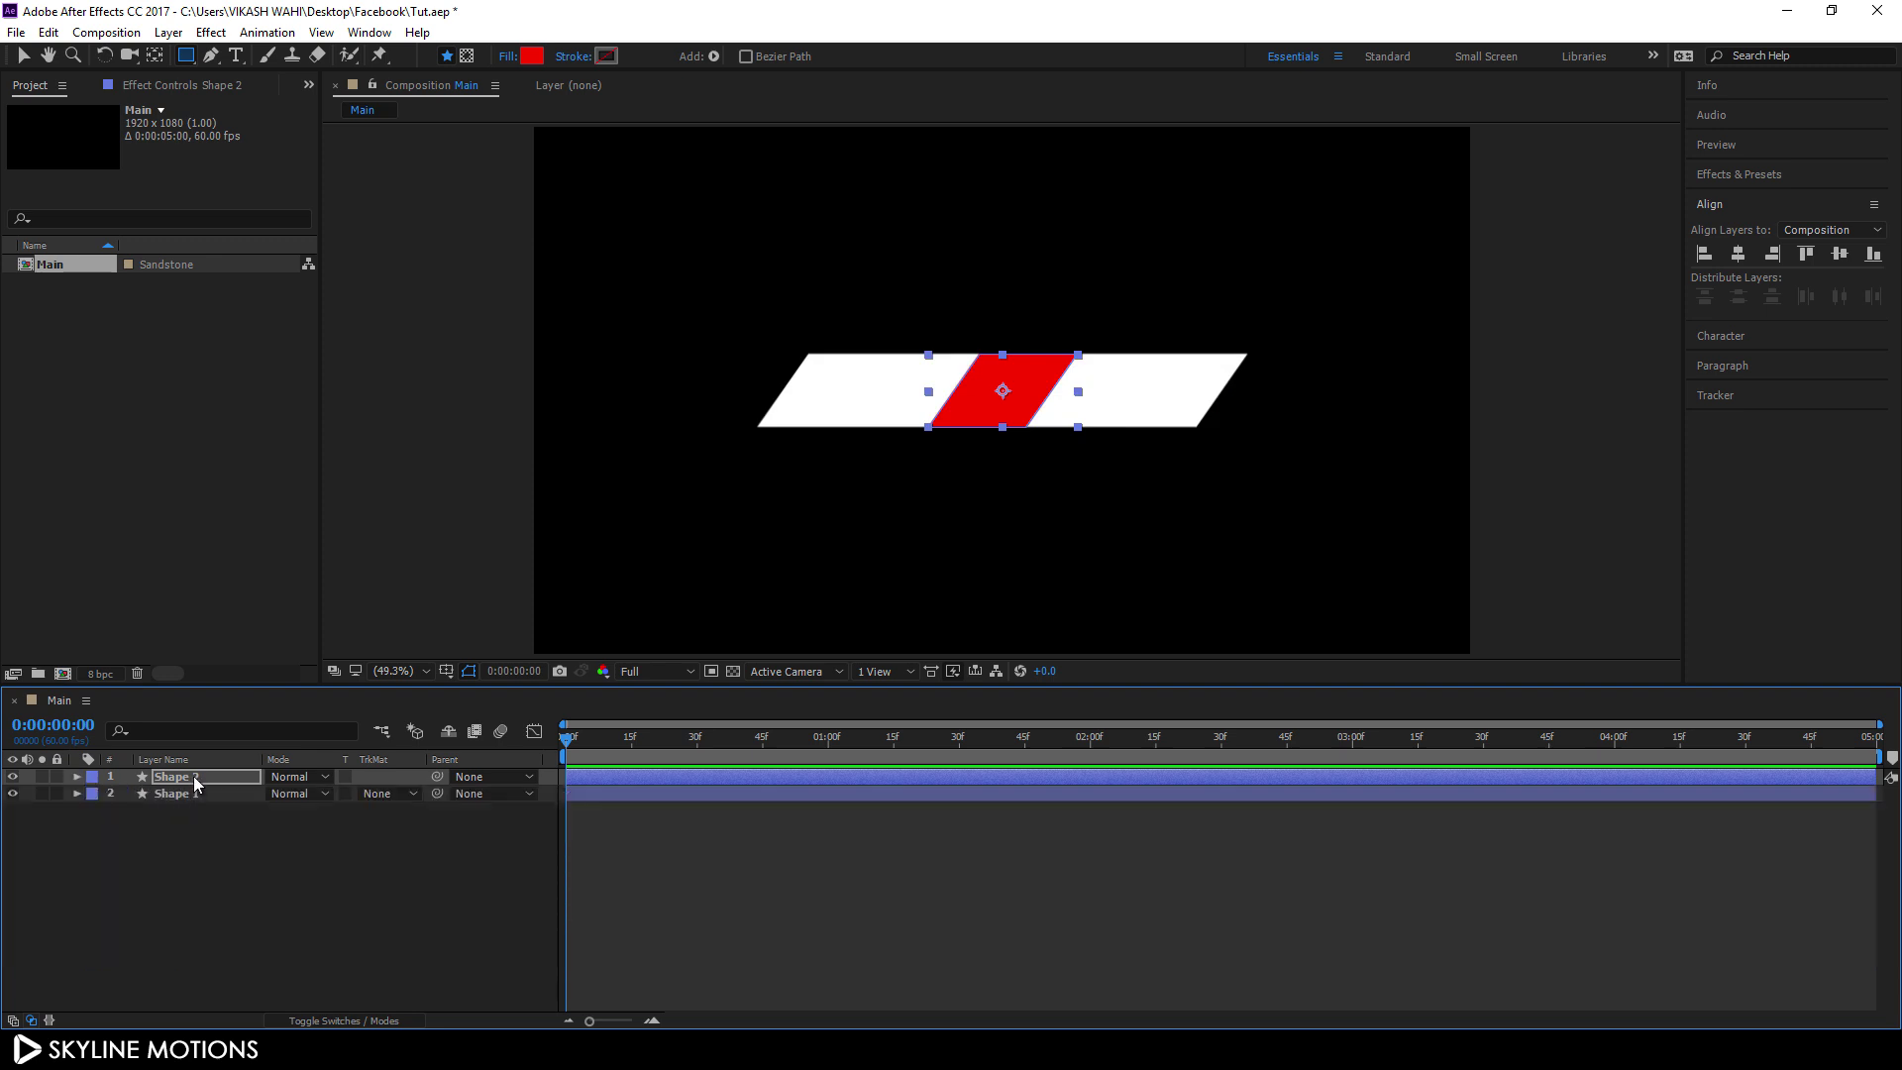
# Step: Scale the Shape 2 layer to 110% in both dimensions
pyautogui.press('s')
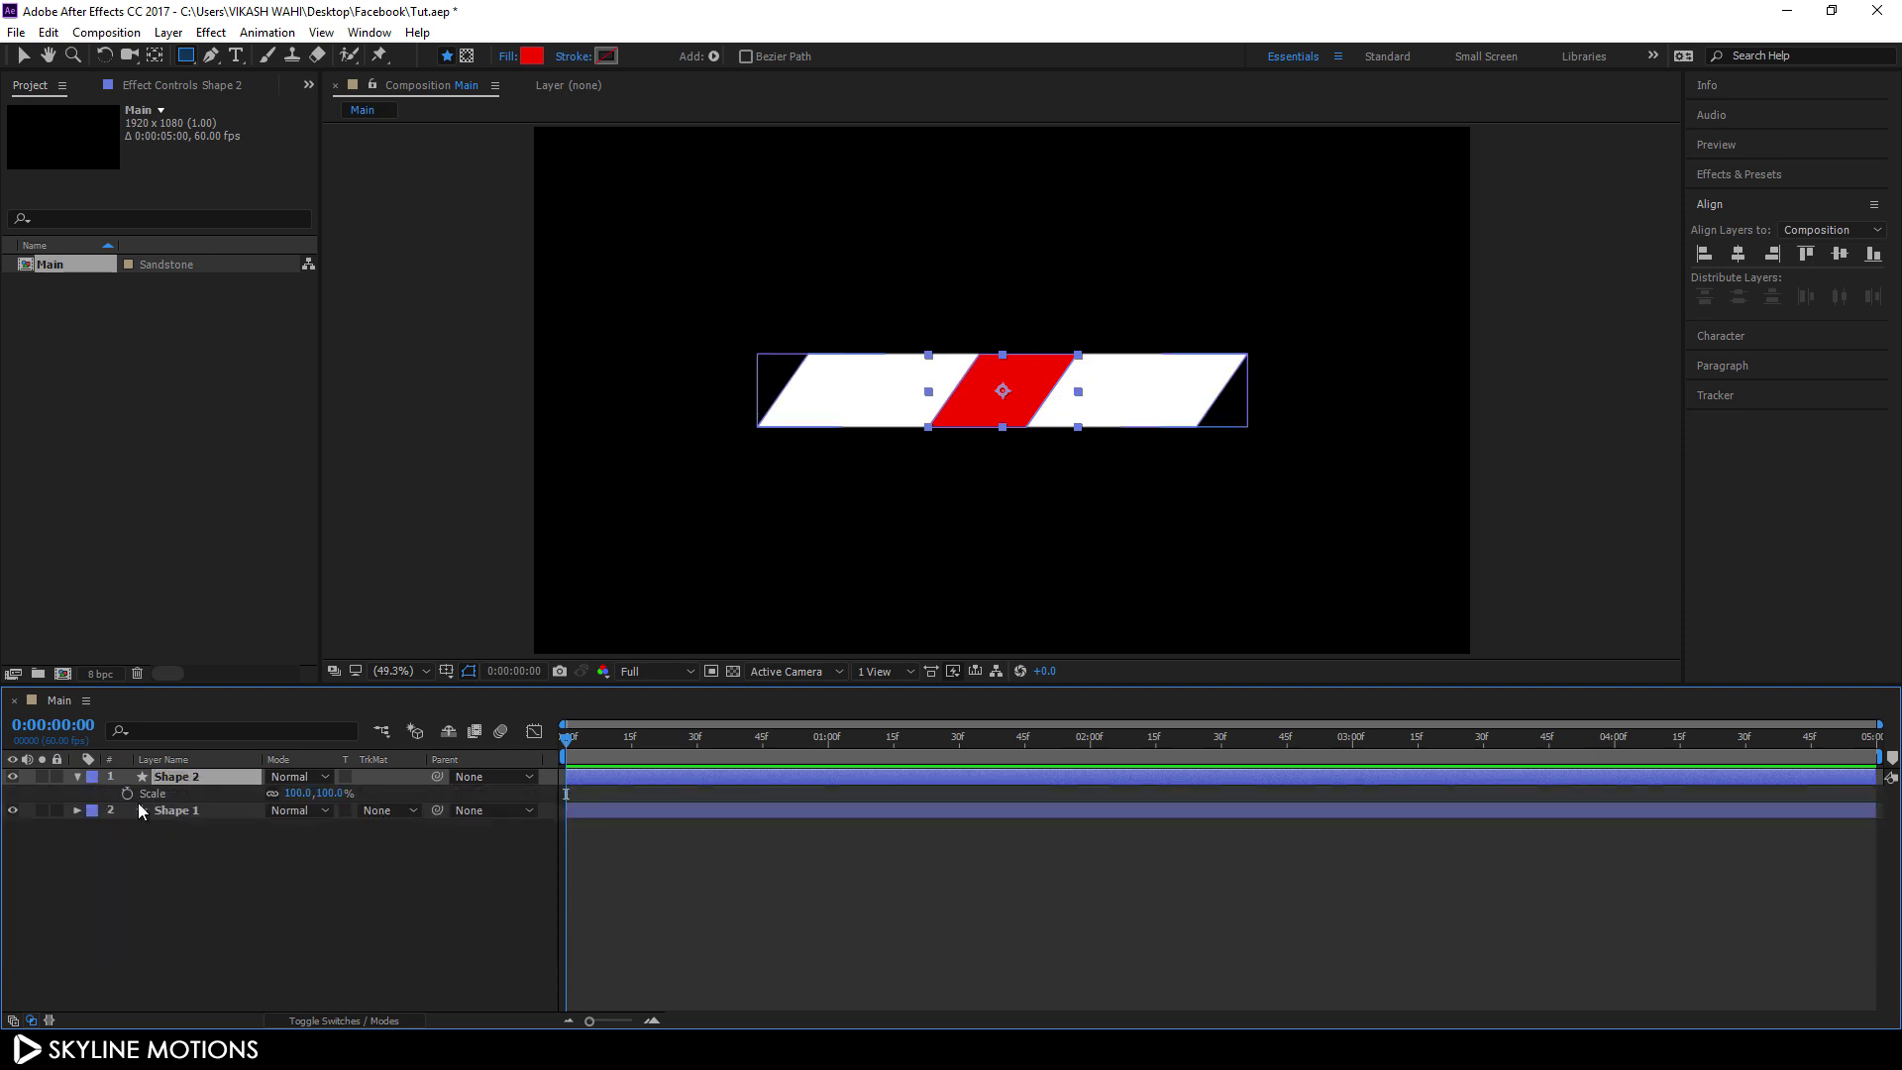
pyautogui.click(332, 793)
pyautogui.write('1')
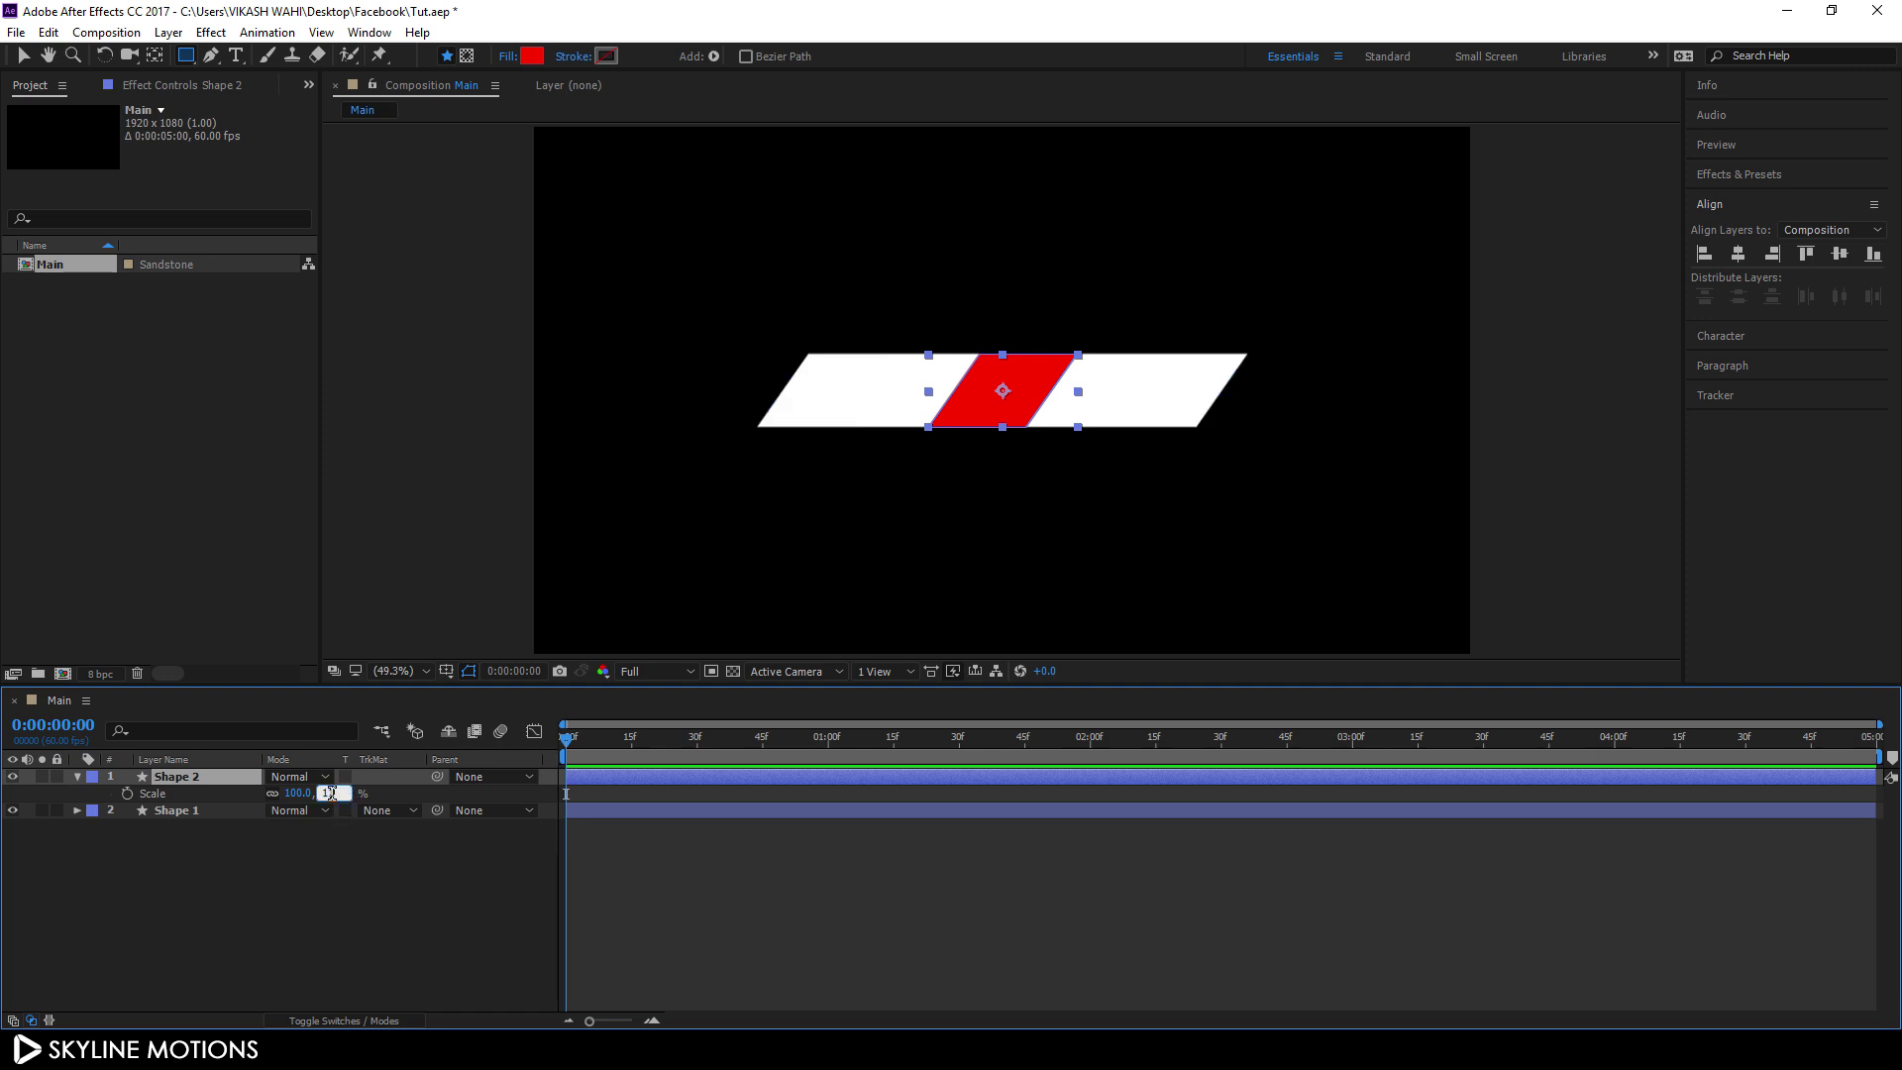
pyautogui.write('10')
pyautogui.press('Return')
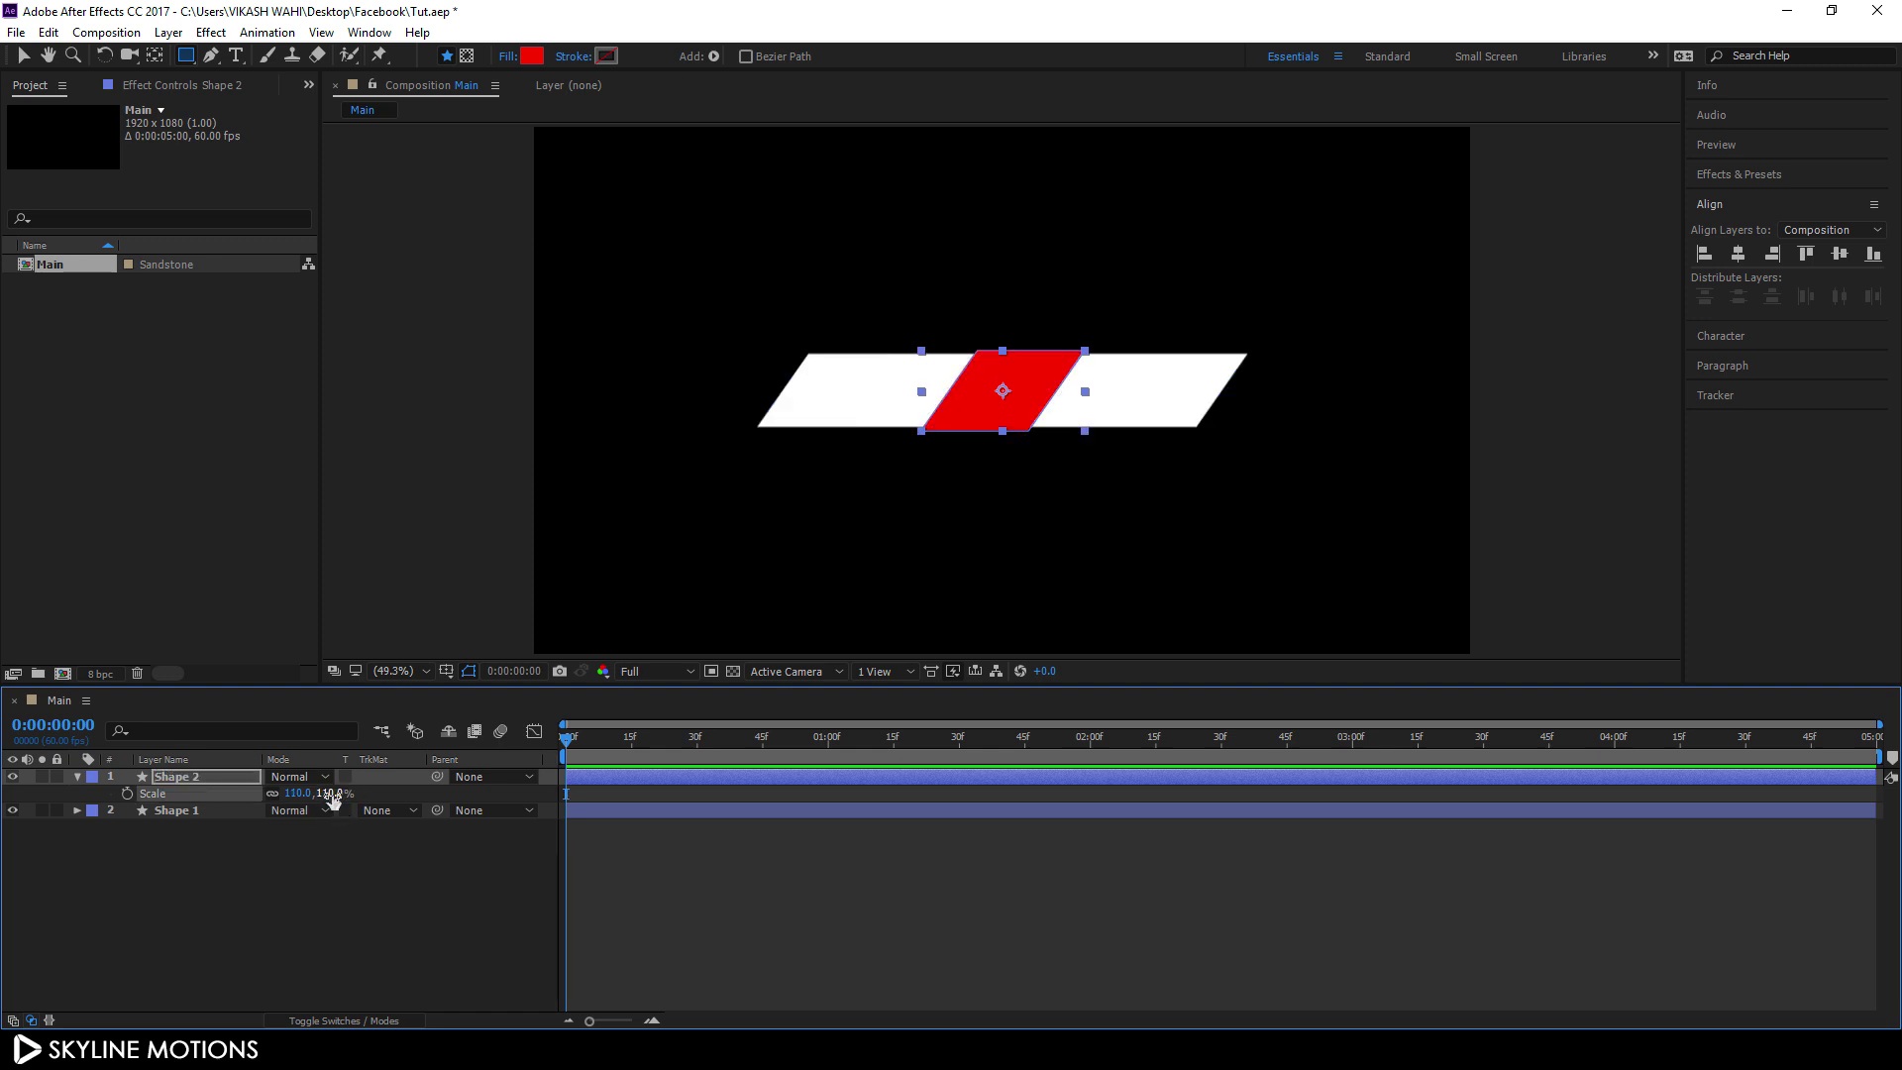
pyautogui.click(76, 778)
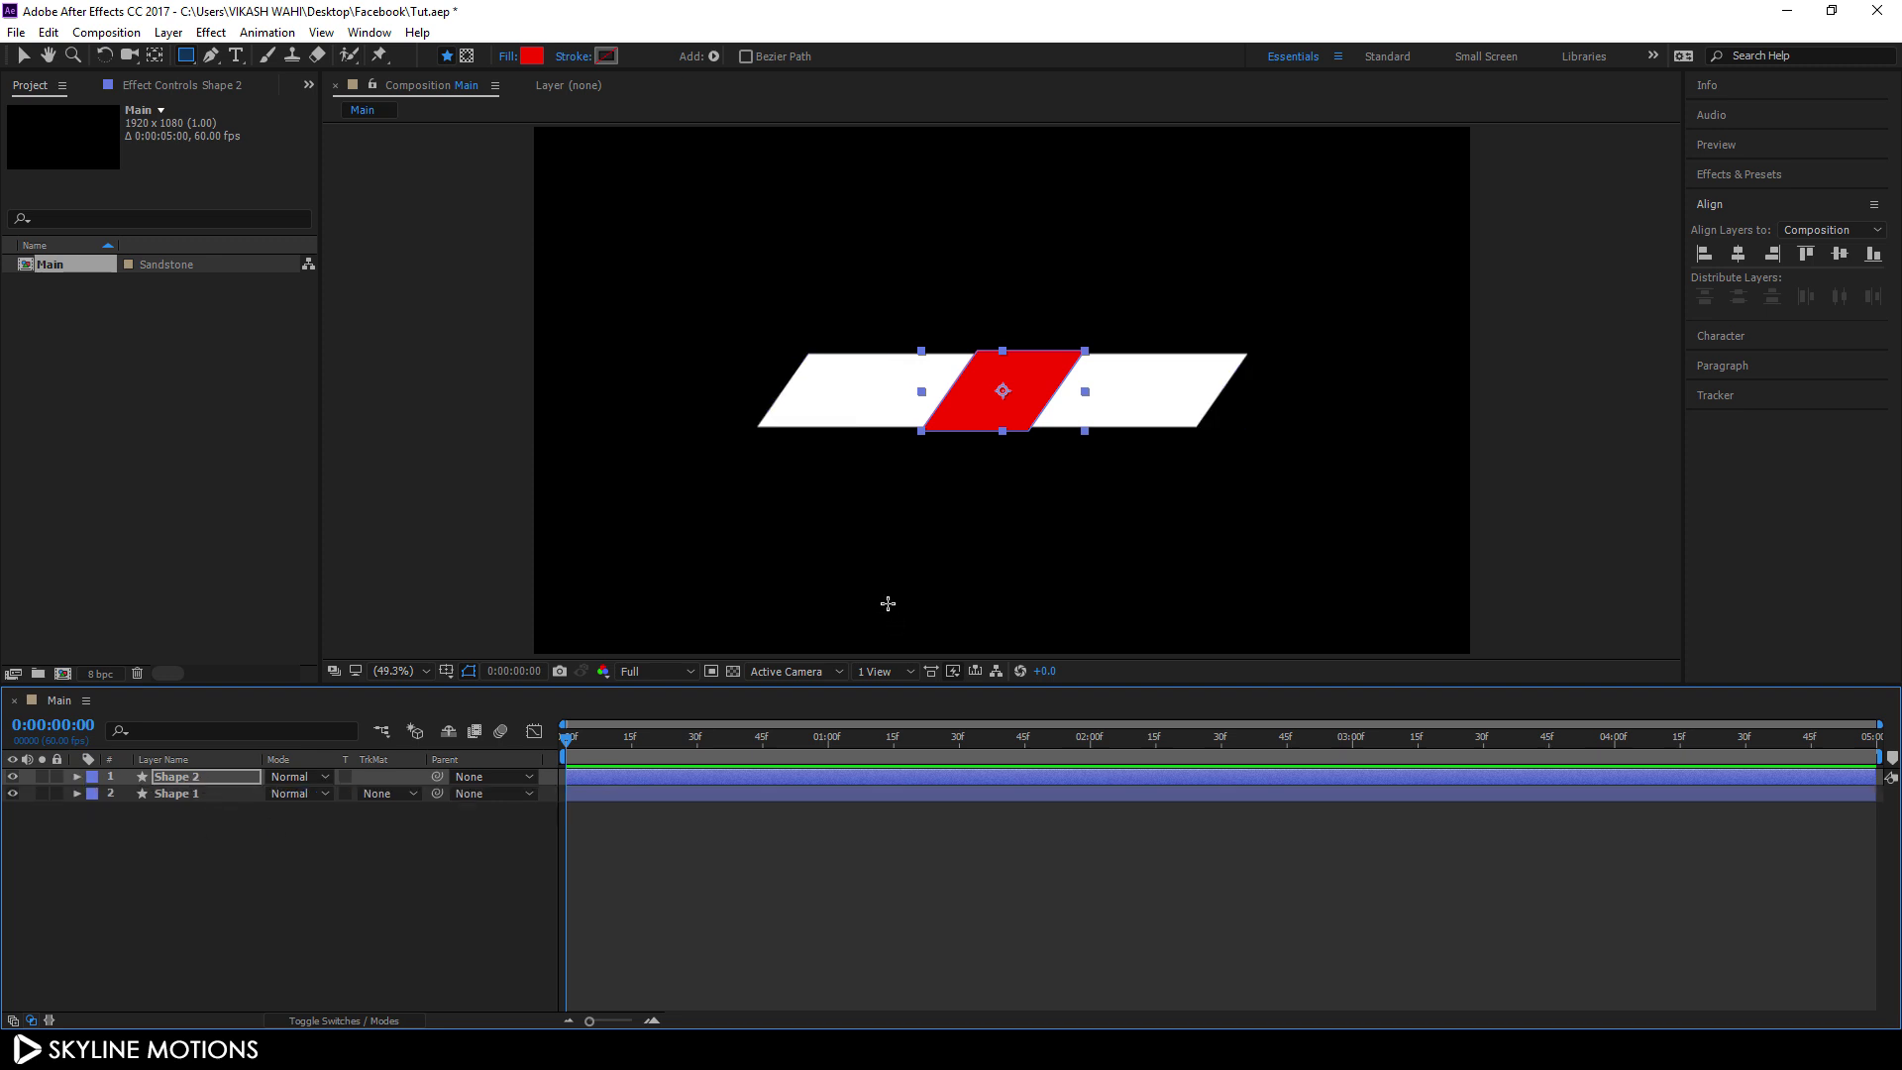
pyautogui.press('/')
pyautogui.press('.')
pyautogui.press(',')
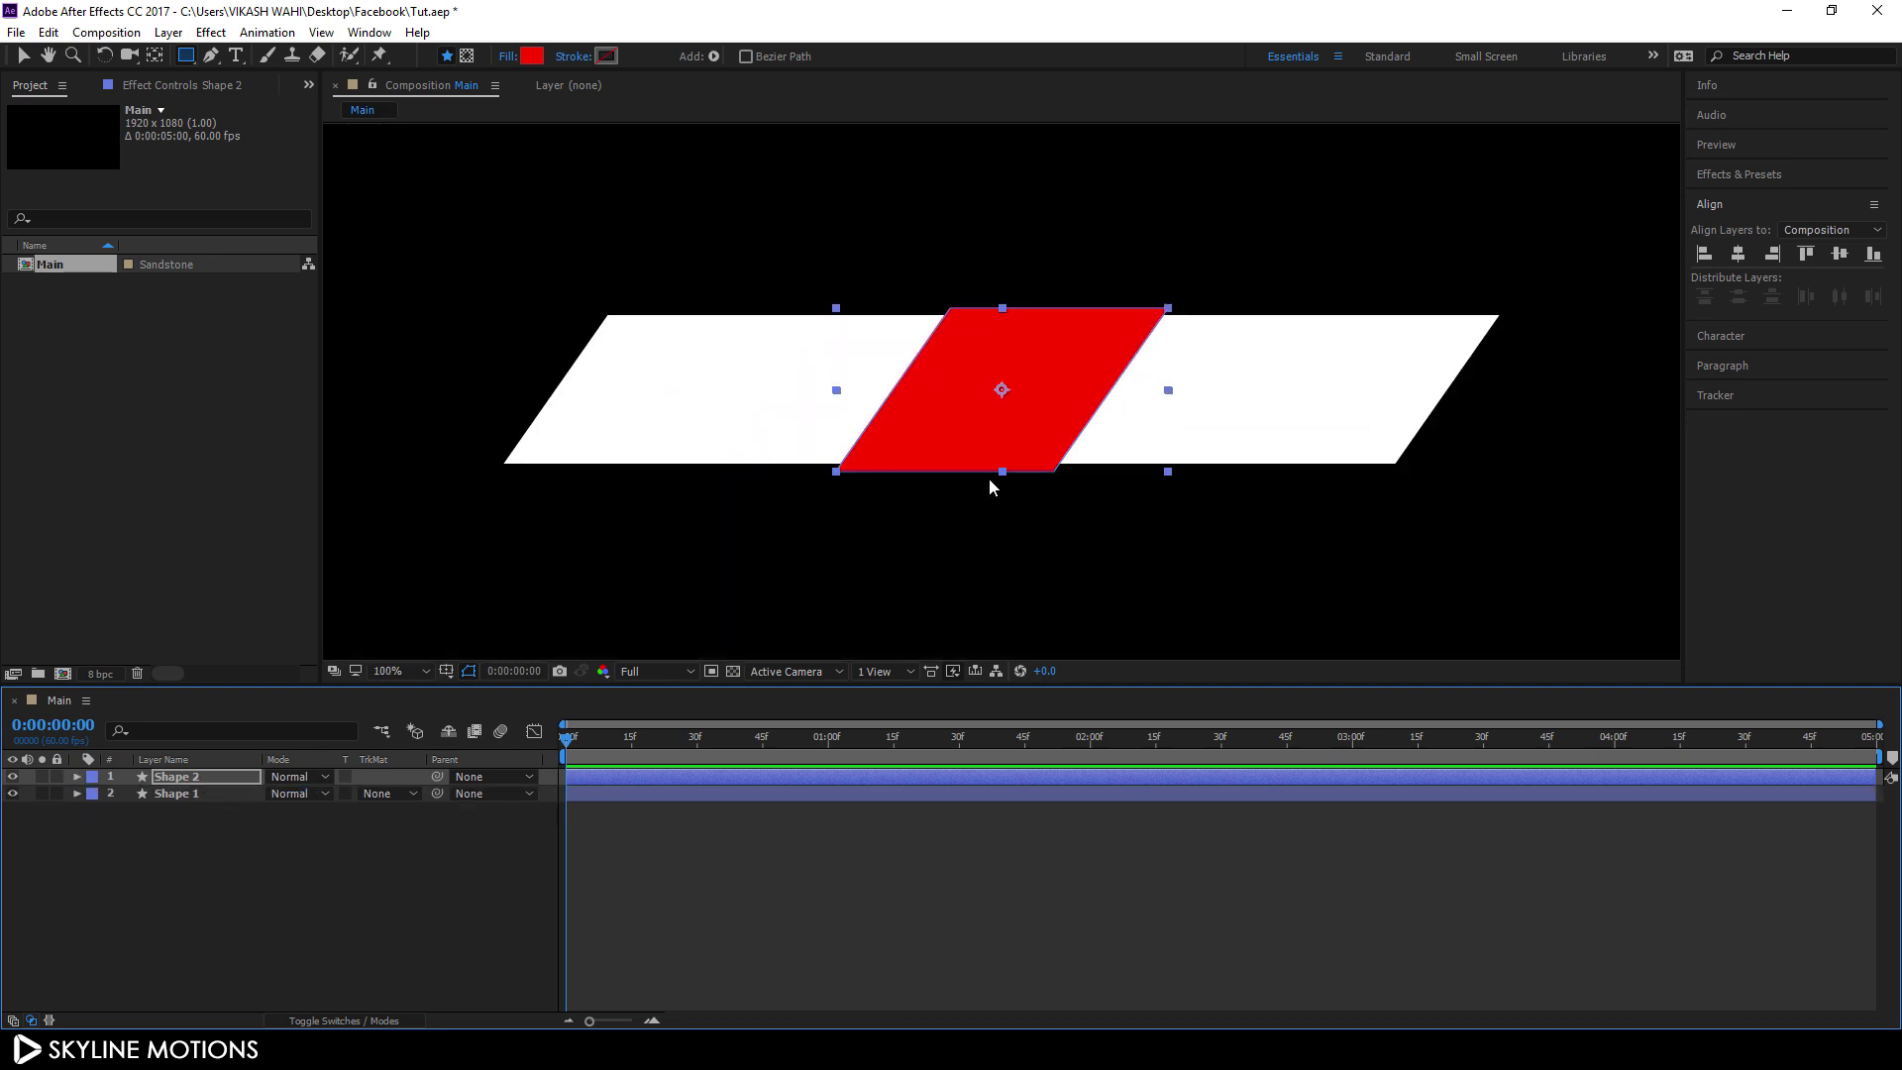
# Step: Import the Instagram image from the Logo folder into the project as footage
pyautogui.click(395, 877)
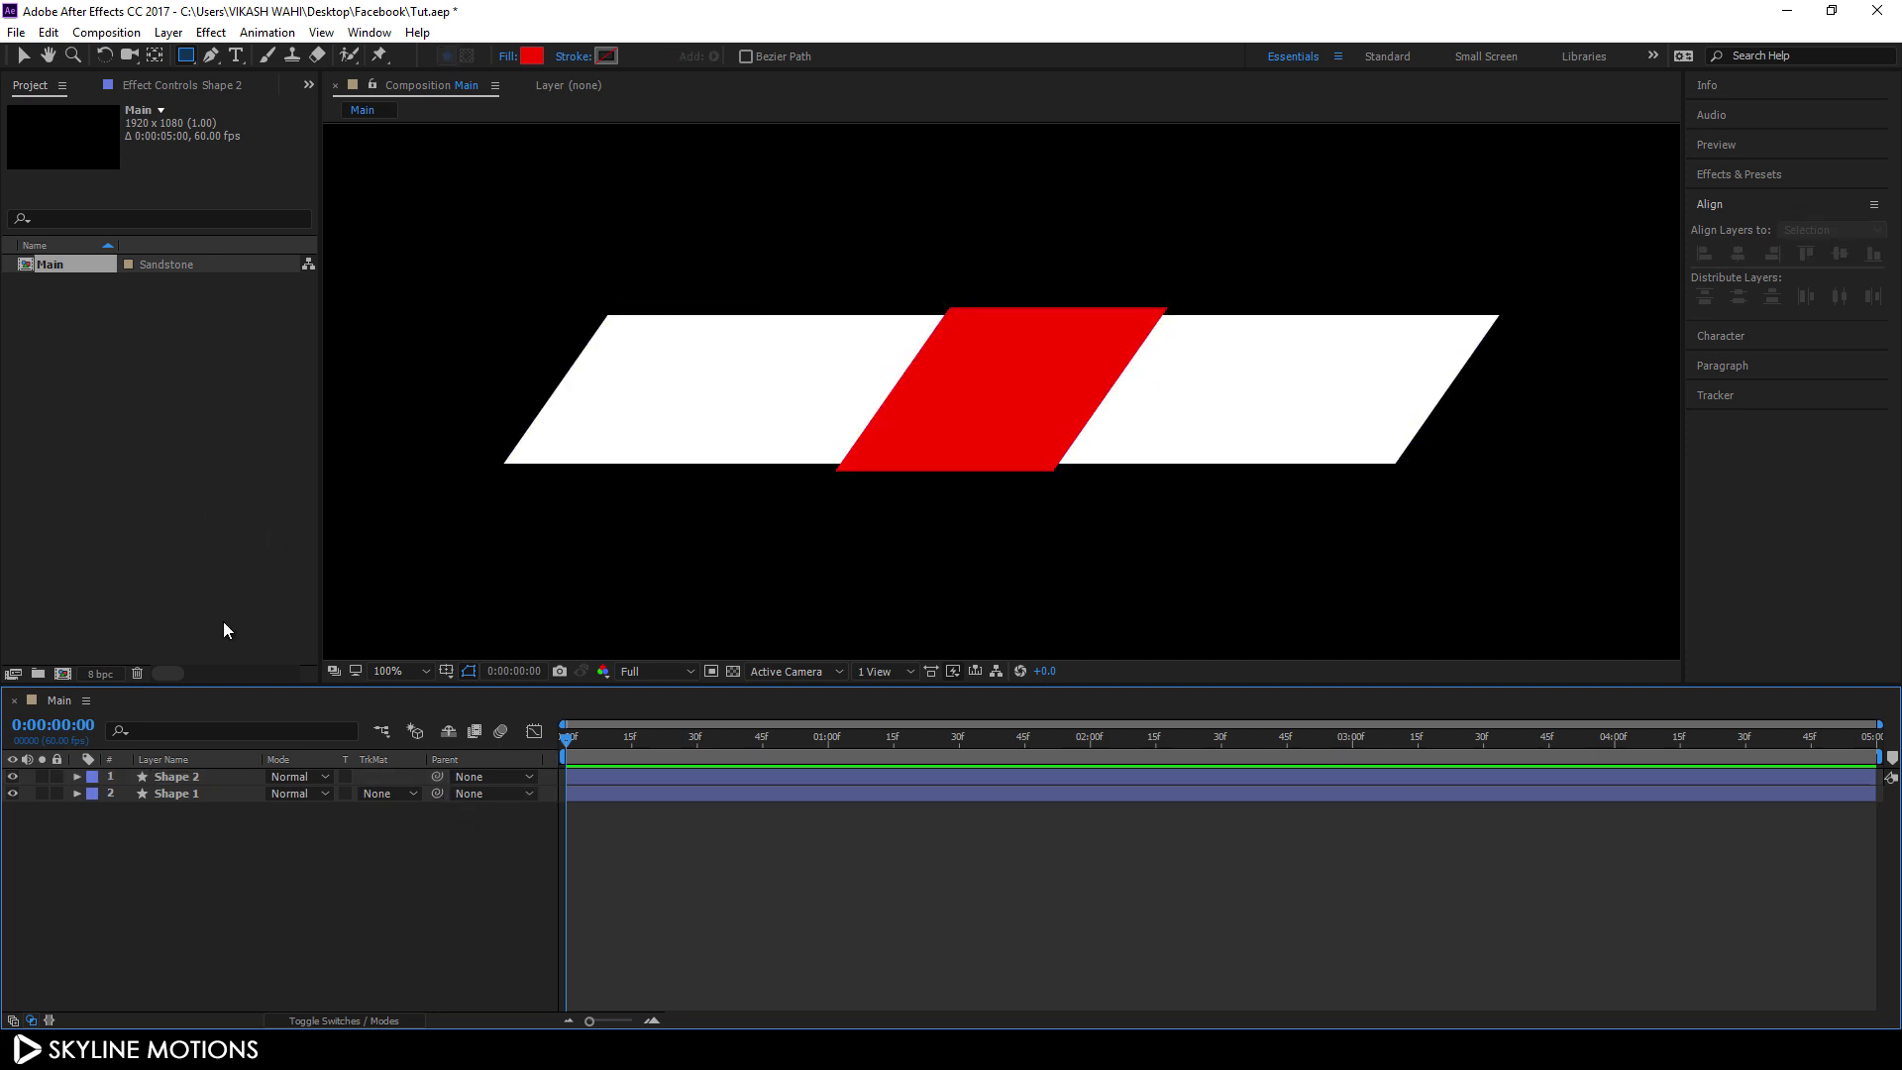
pyautogui.rightClick(139, 393)
pyautogui.moveTo(198, 490)
pyautogui.click(437, 493)
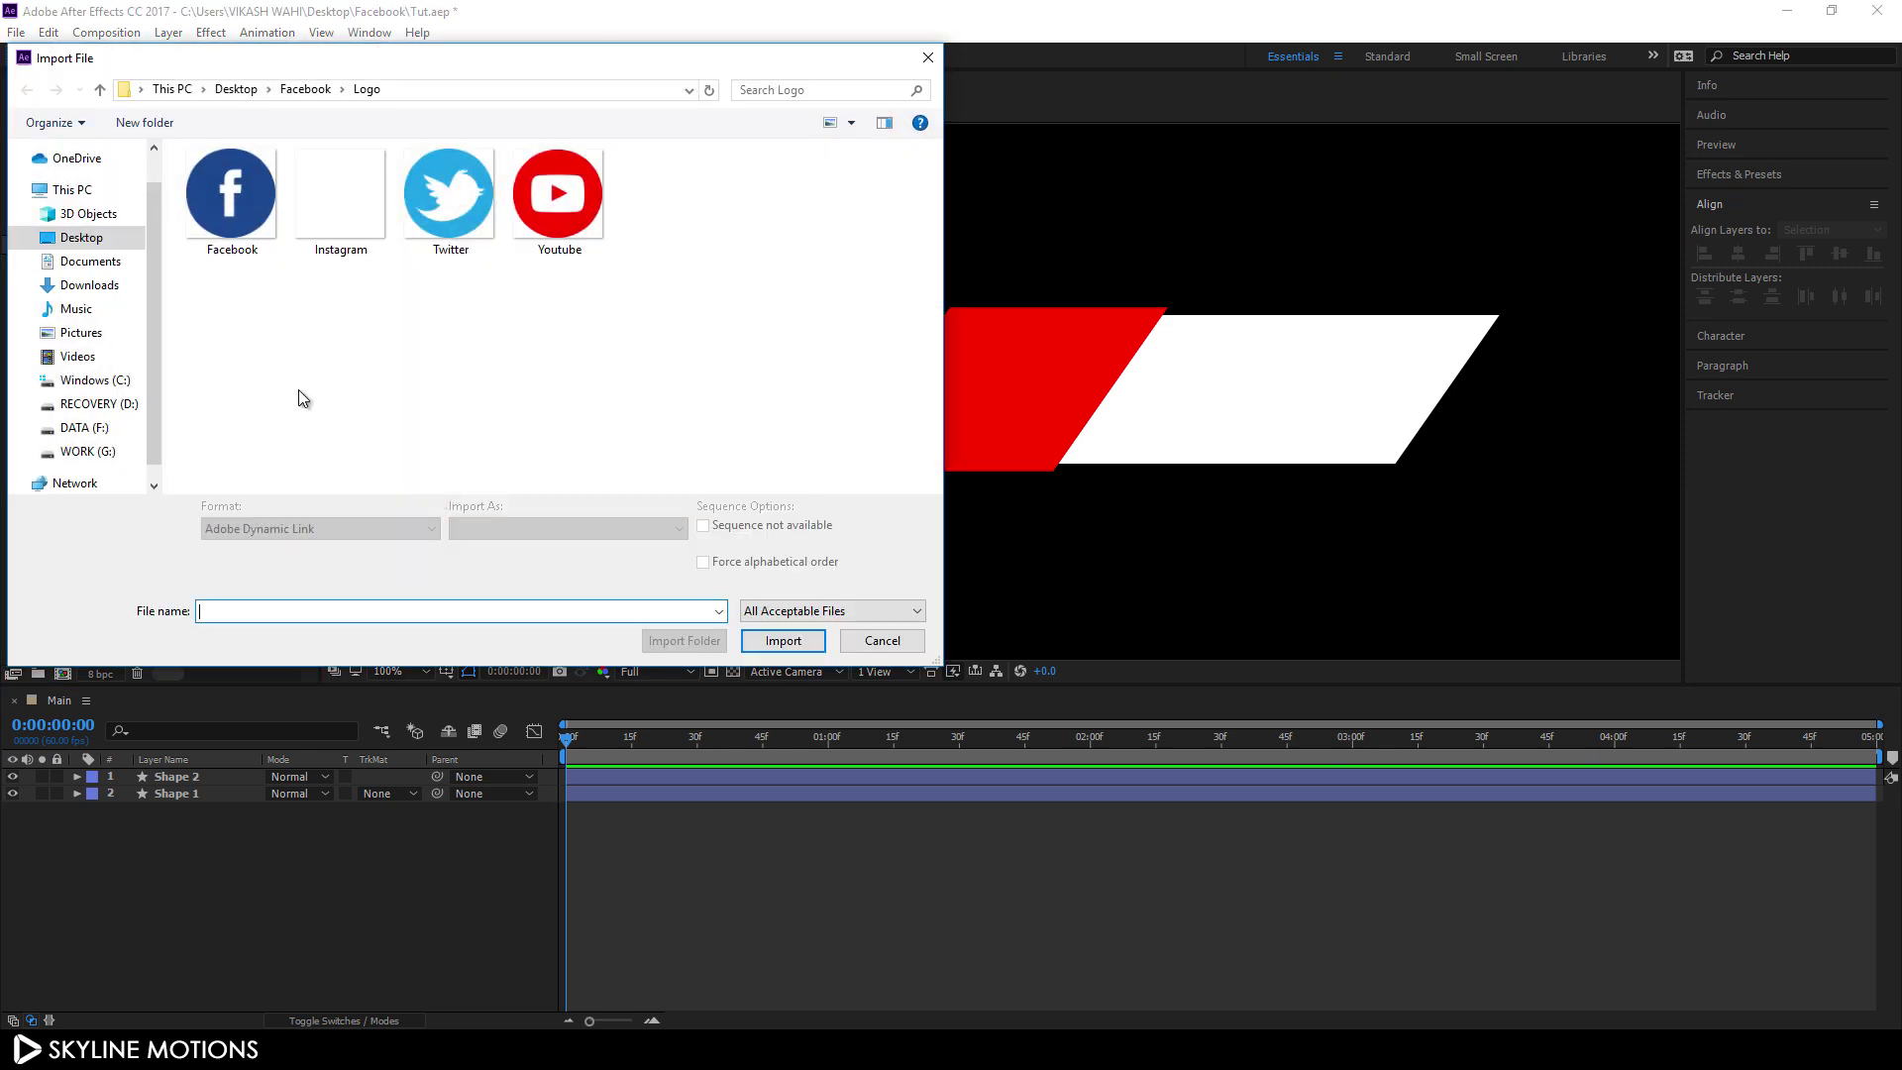
pyautogui.click(323, 208)
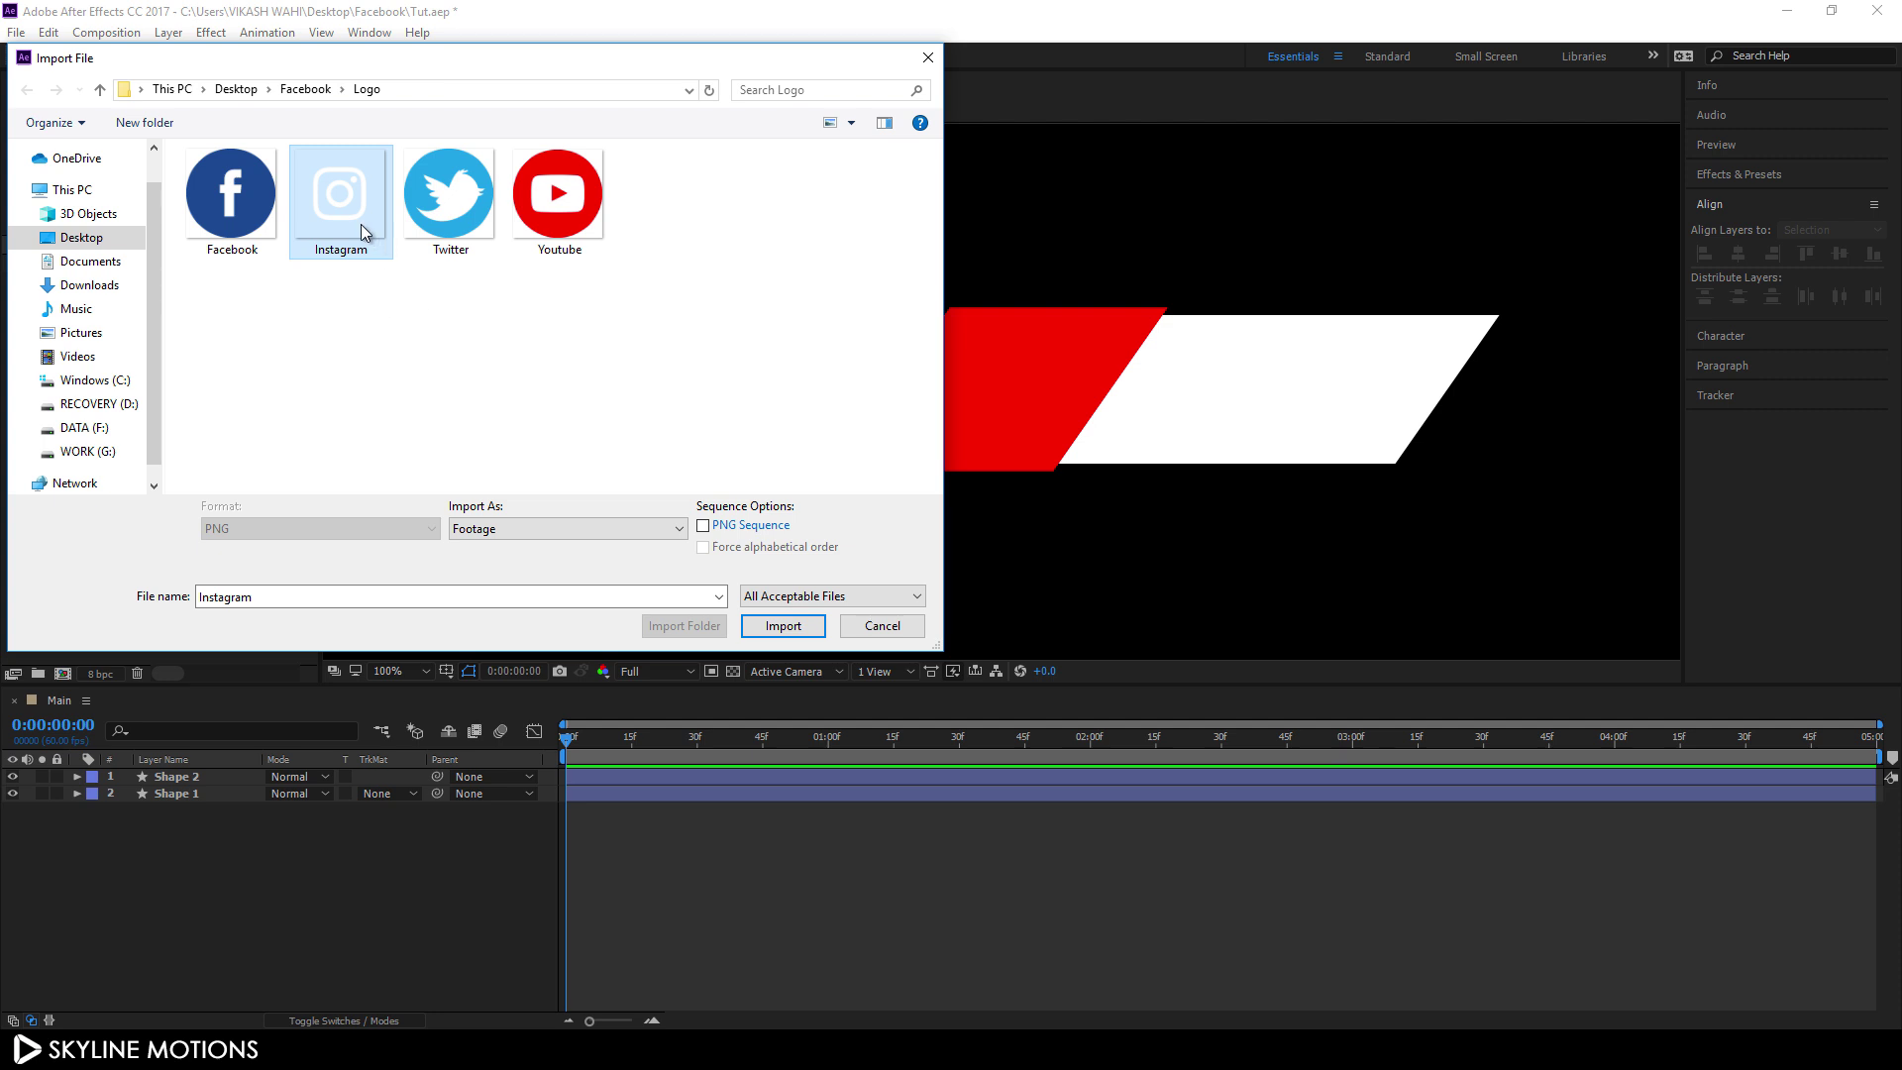
pyautogui.click(764, 619)
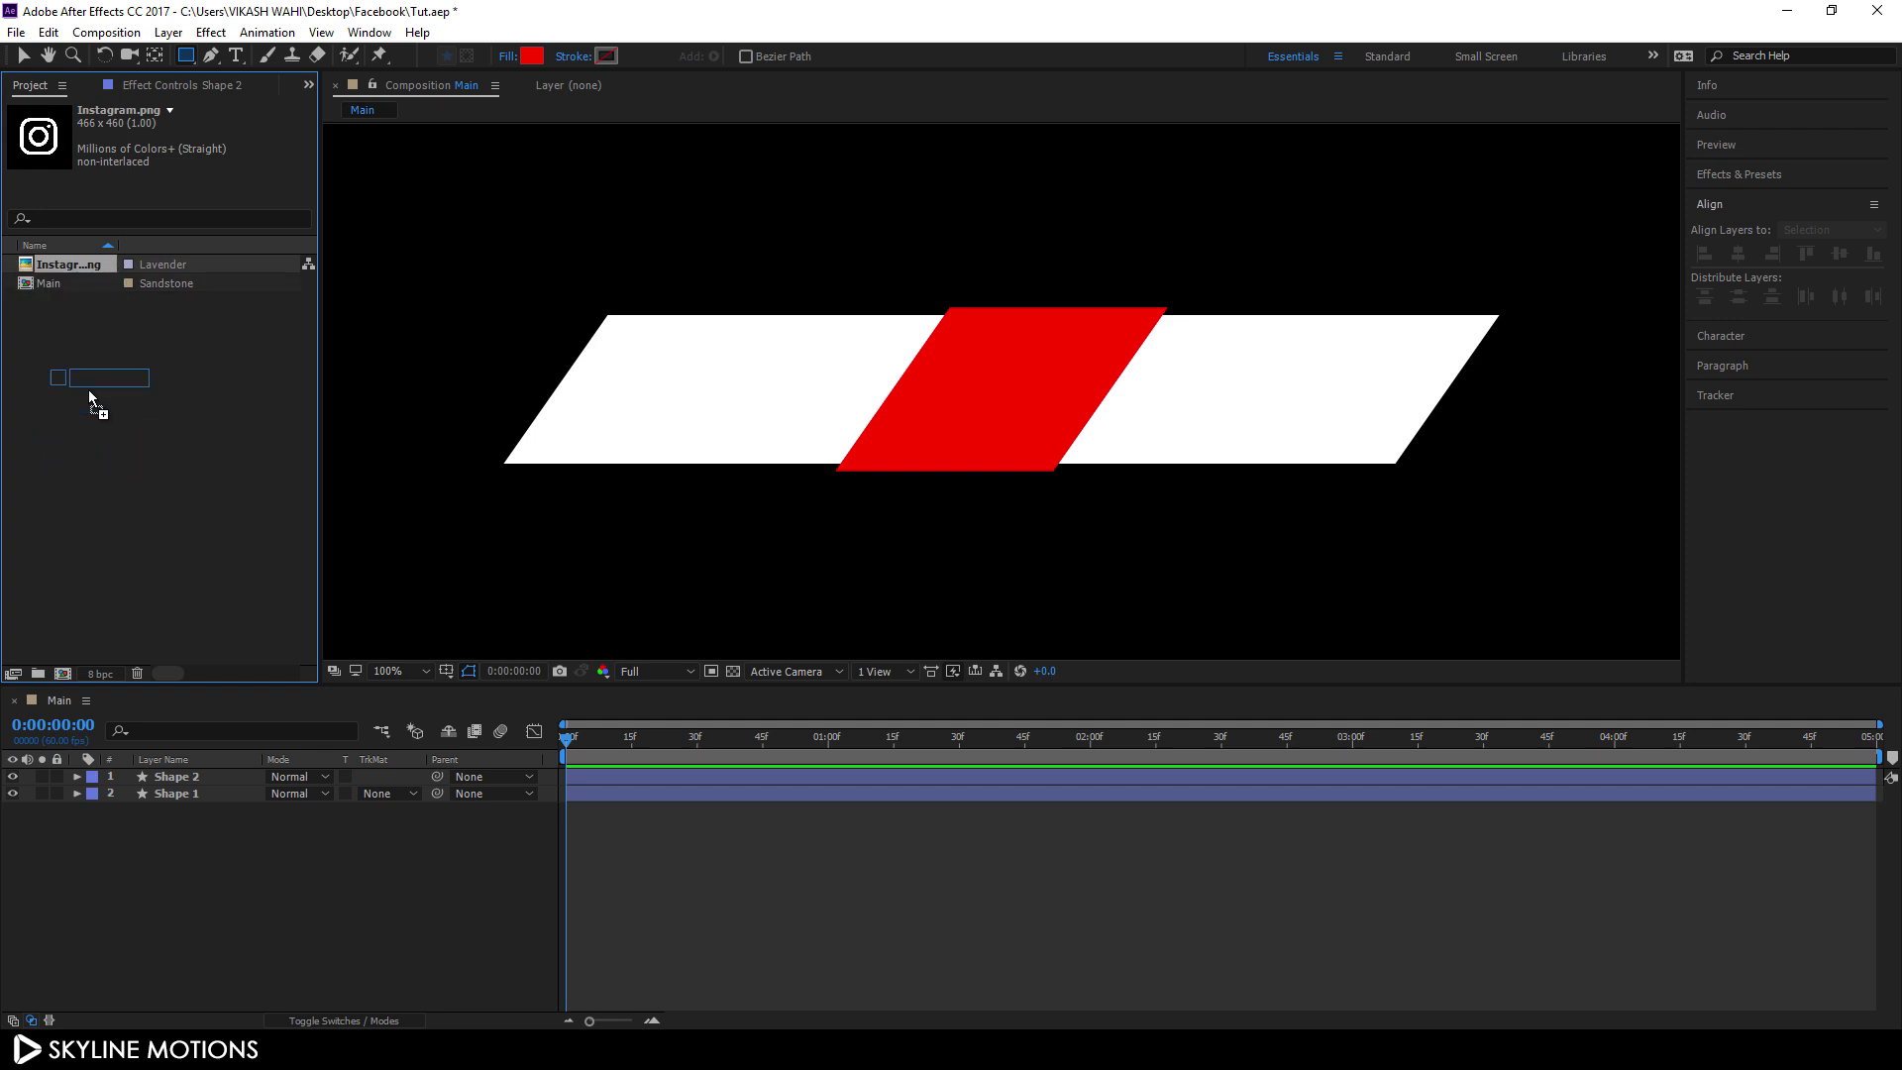
# Step: Create a new composition from Instagram.png and rename it as Logo
pyautogui.moveTo(66, 669); pyautogui.dragTo(65, 670)
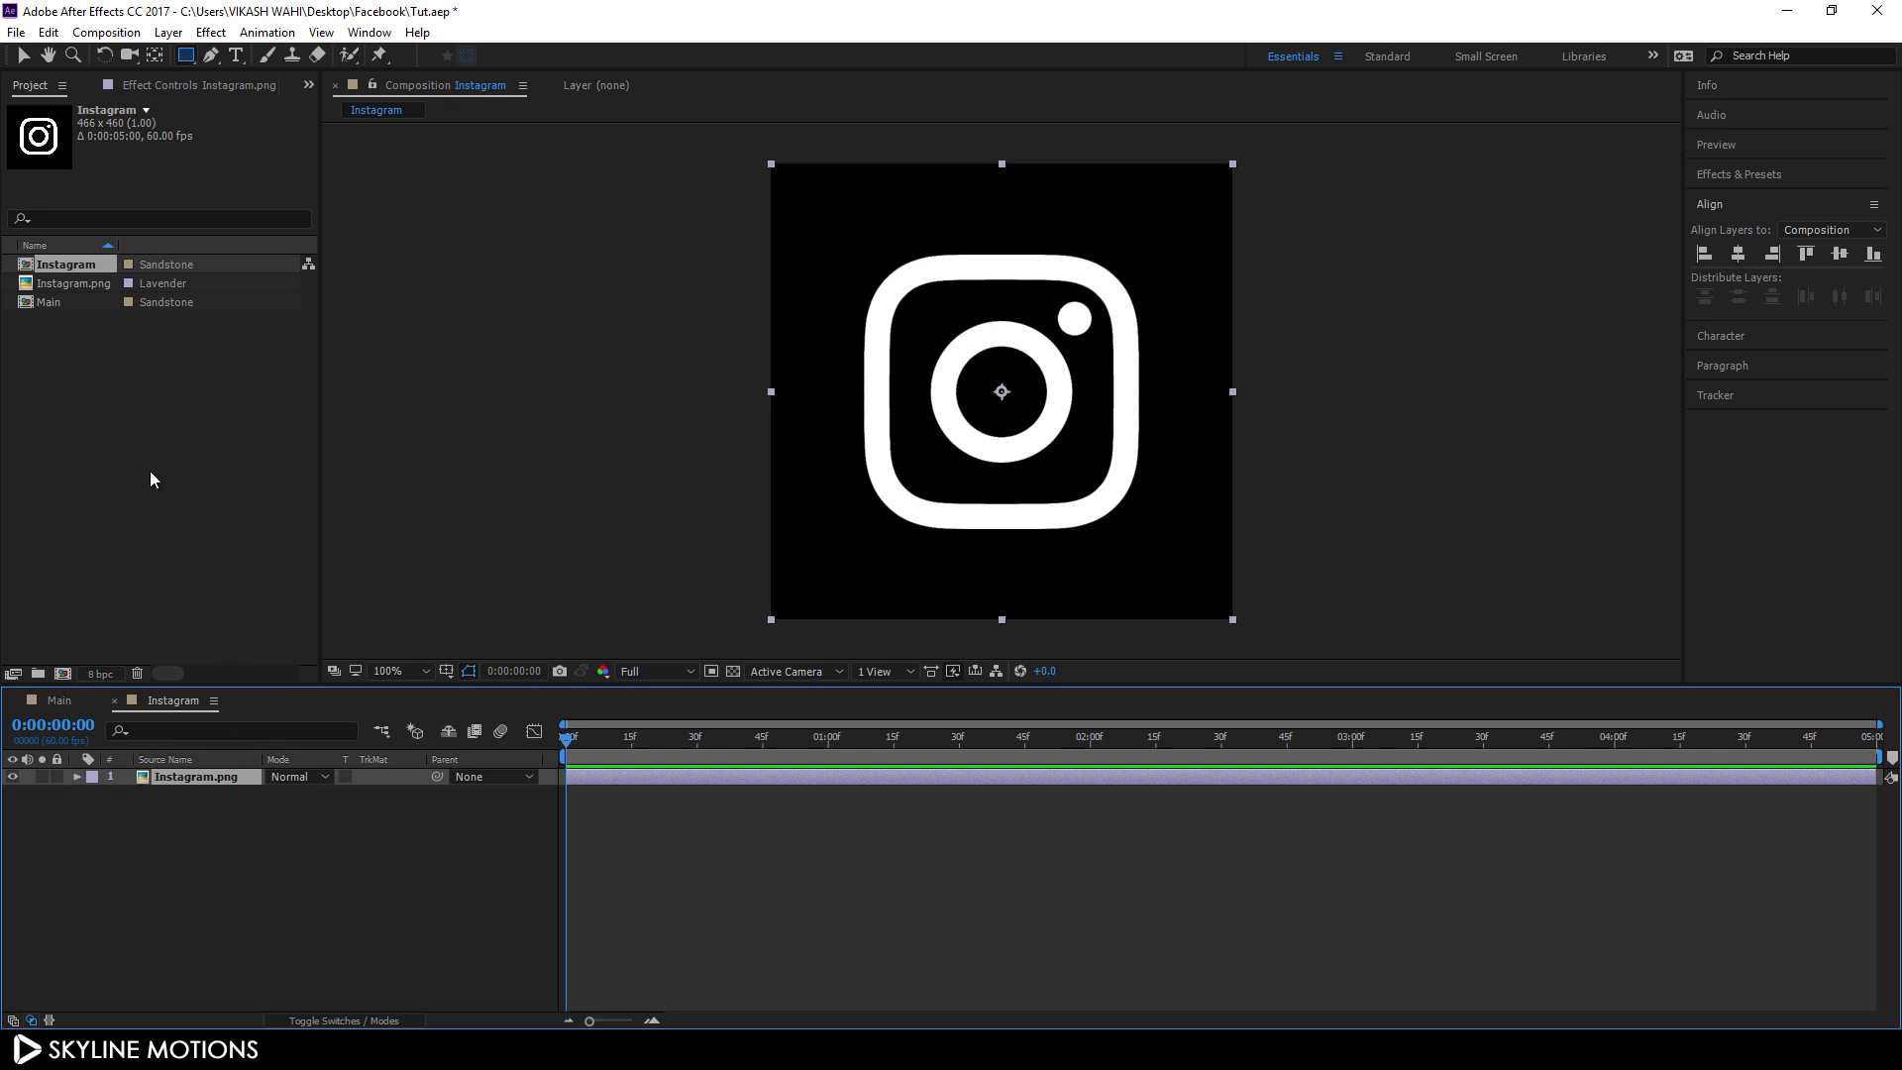
pyautogui.rightClick(75, 265)
pyautogui.click(167, 561)
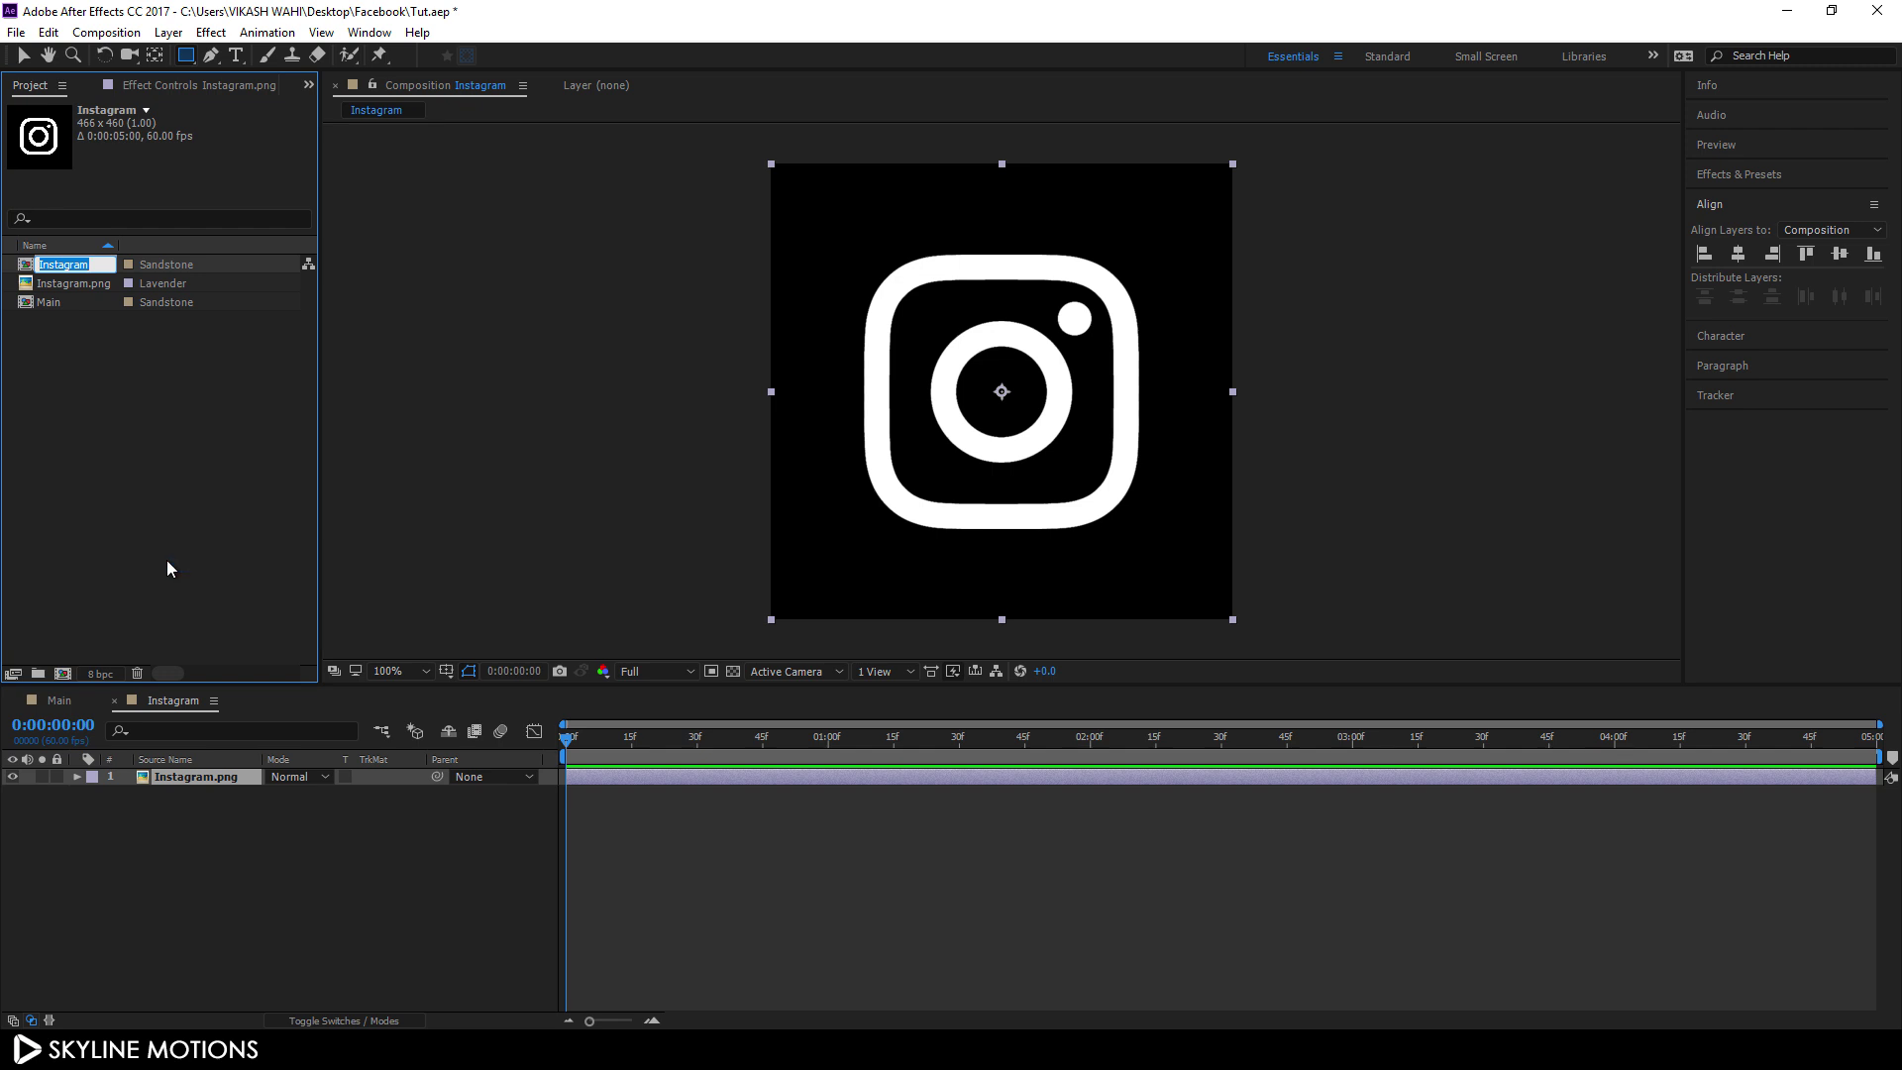
pyautogui.write('Logo')
pyautogui.press('Return')
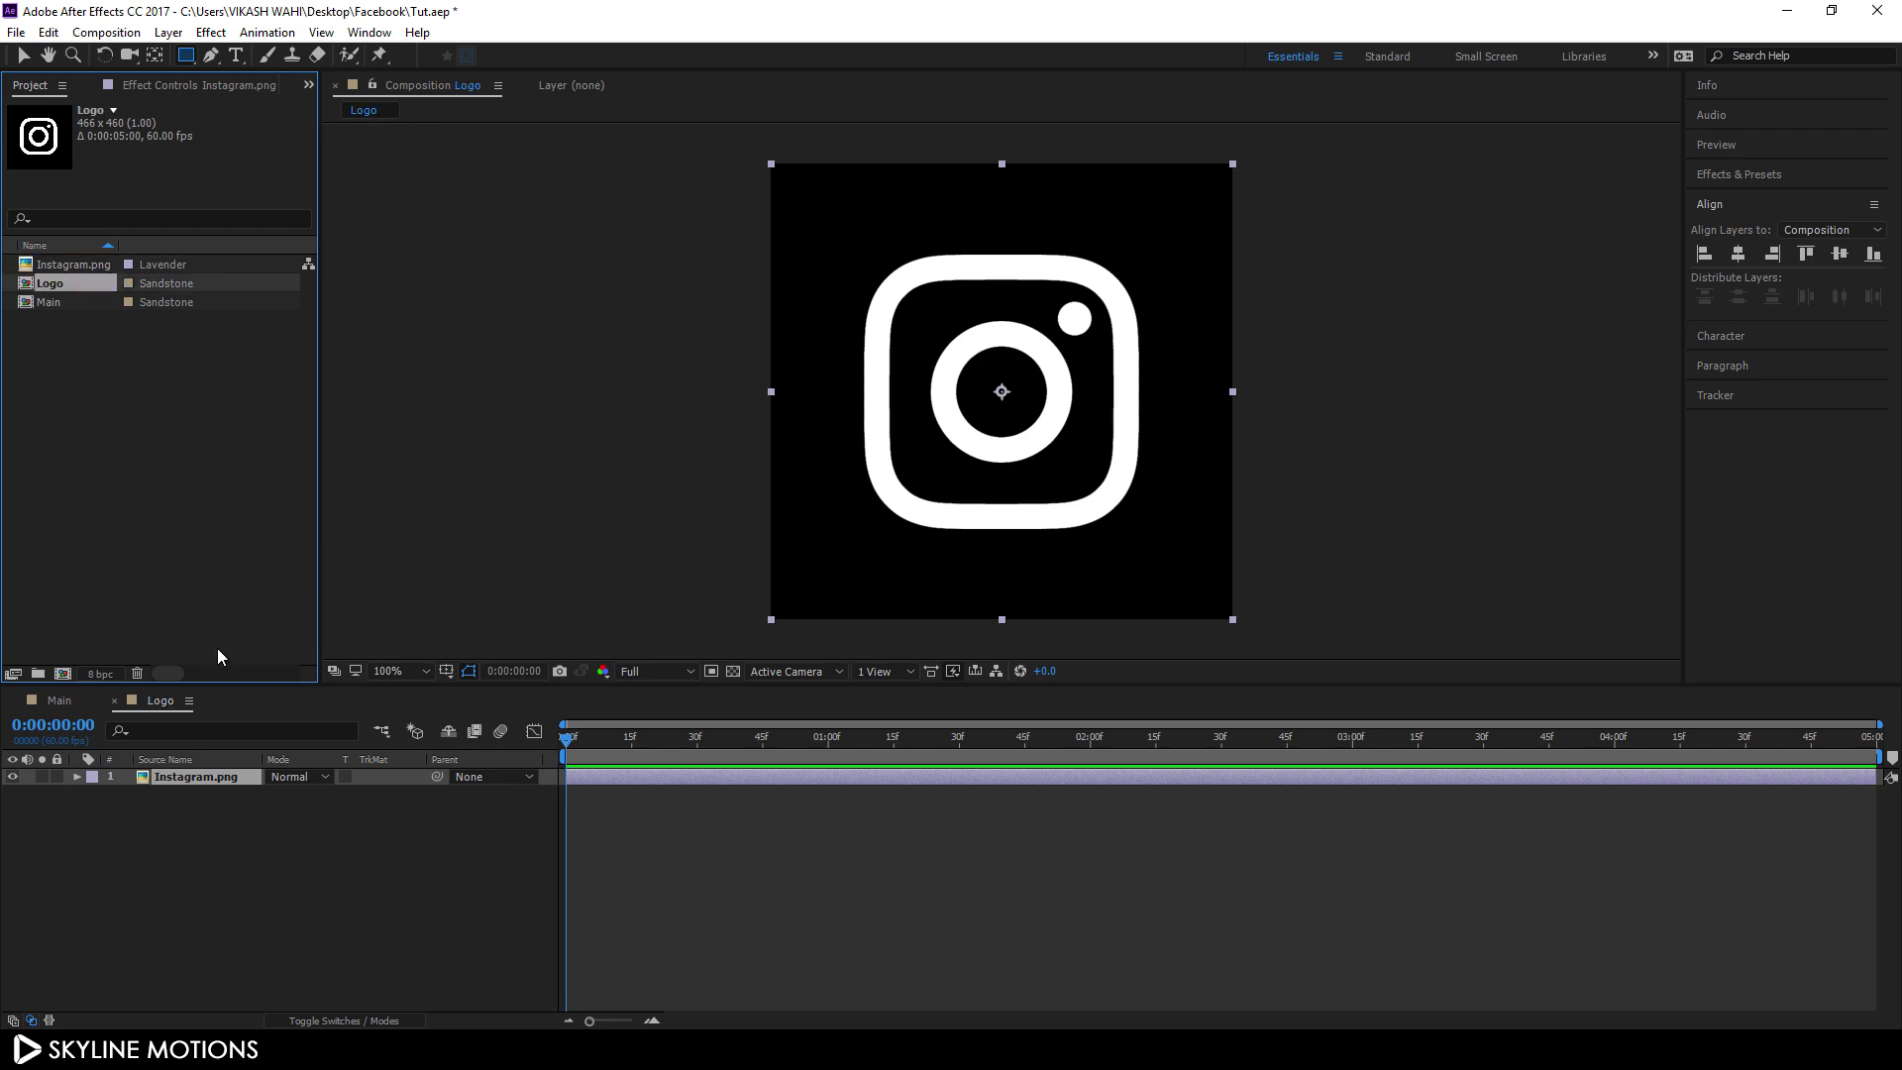
# Step: Place the Logo composition as the topmost layer in Main and scale it to 30%
pyautogui.click(63, 698)
pyautogui.moveTo(55, 286); pyautogui.dragTo(182, 771)
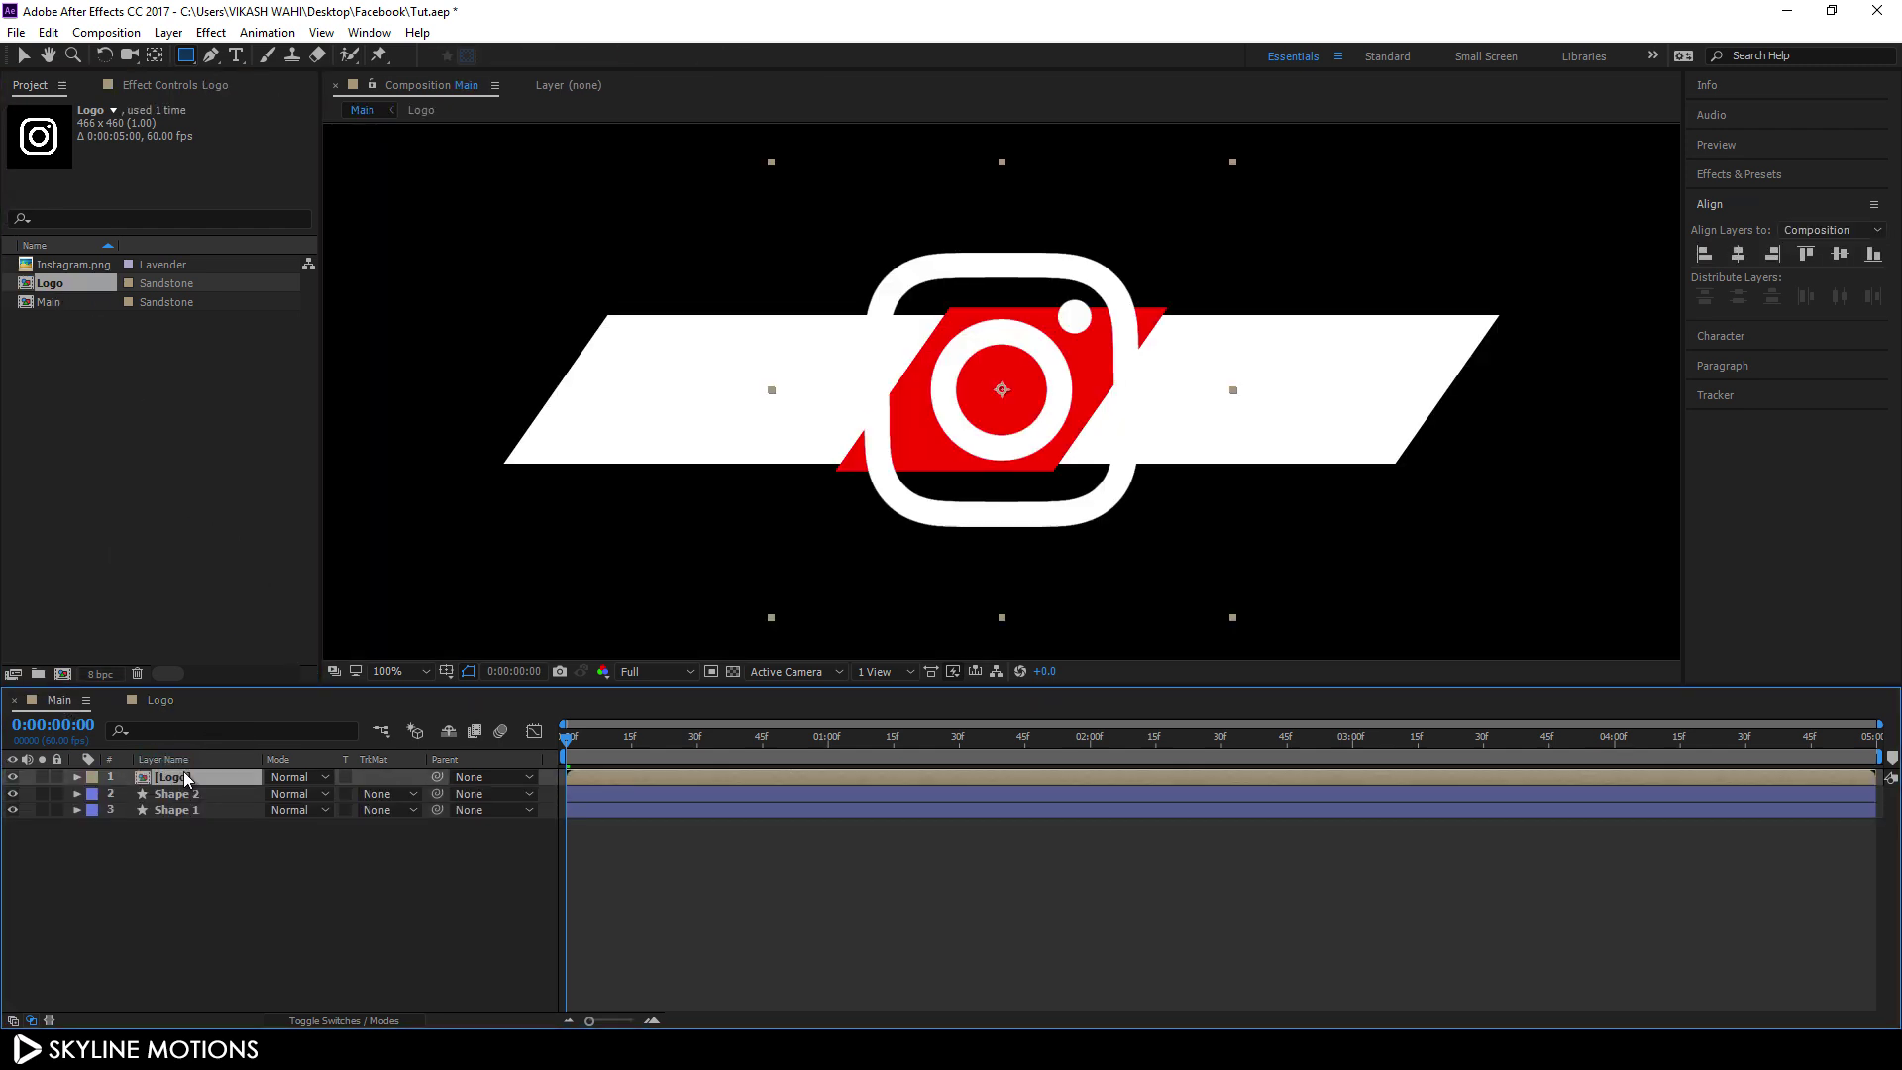
pyautogui.press('s')
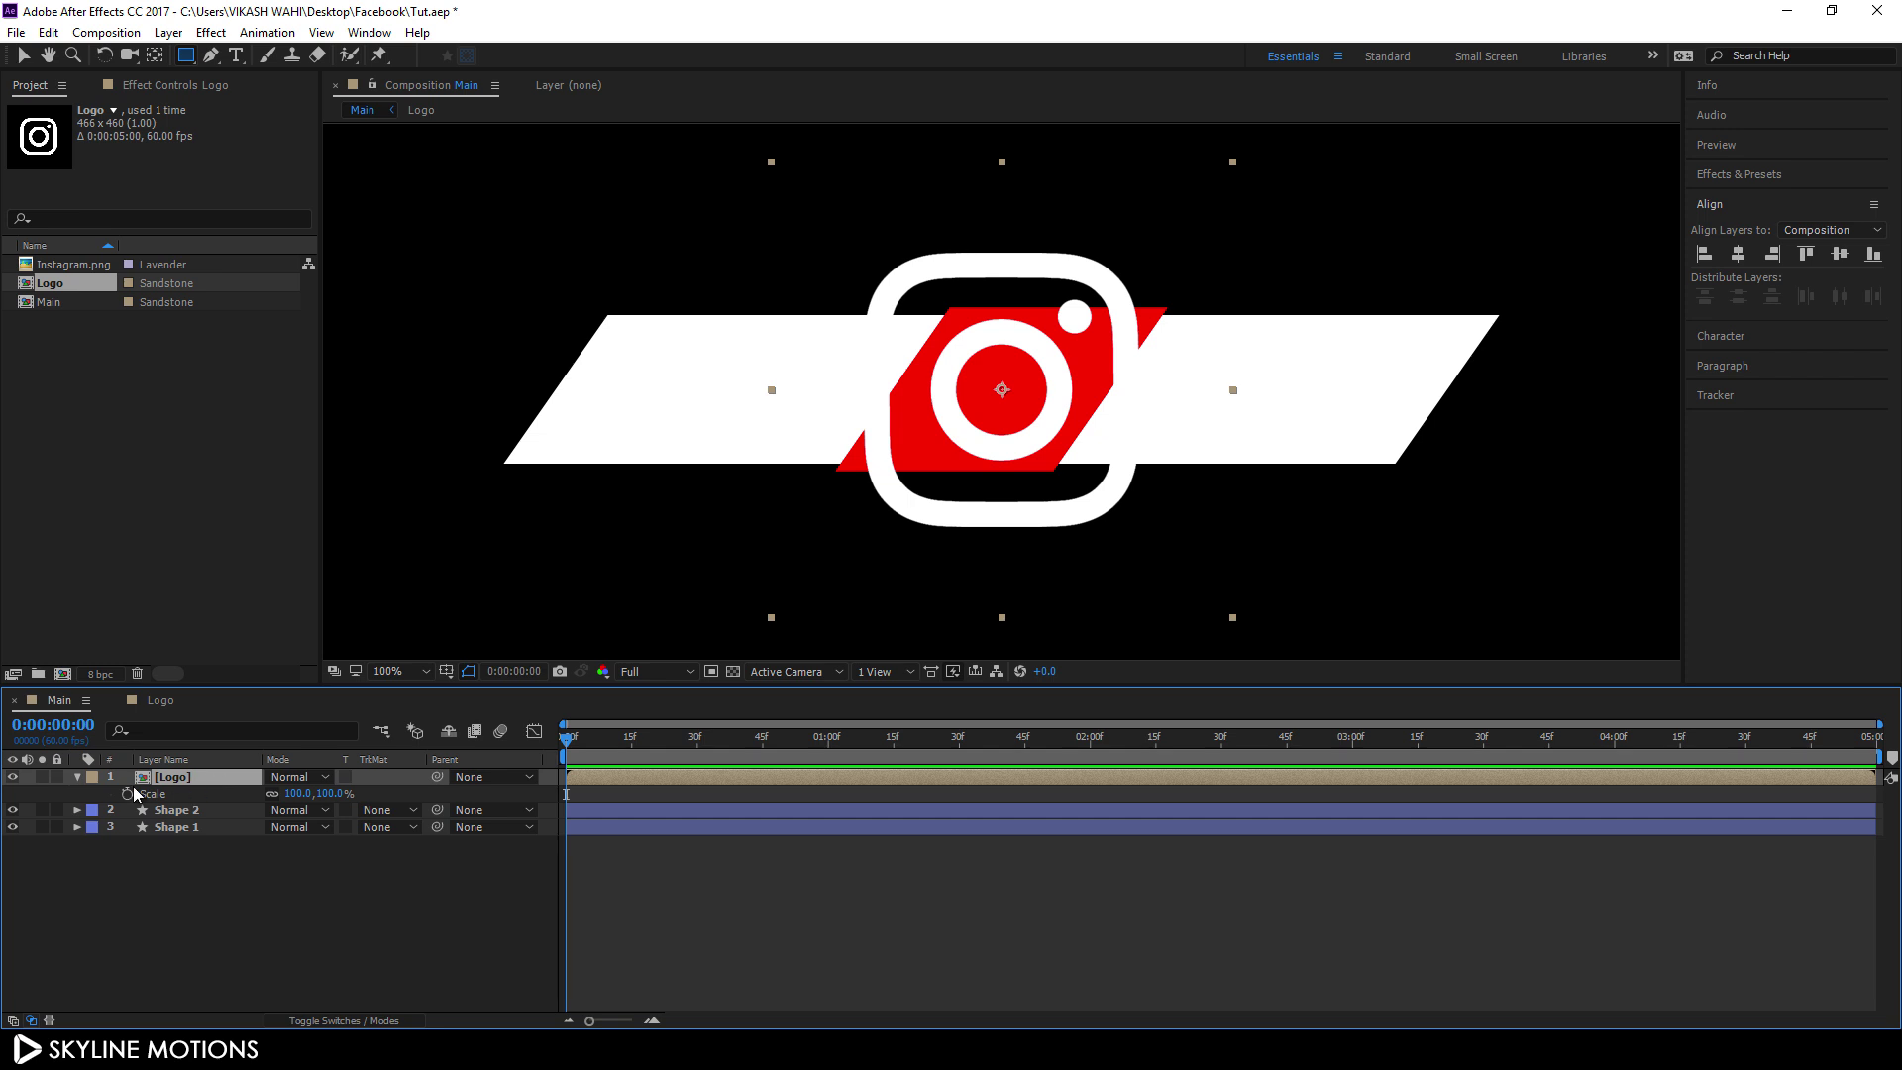
pyautogui.moveTo(330, 795); pyautogui.dragTo(270, 798)
pyautogui.click(320, 794)
pyautogui.write('30')
pyautogui.press('Return')
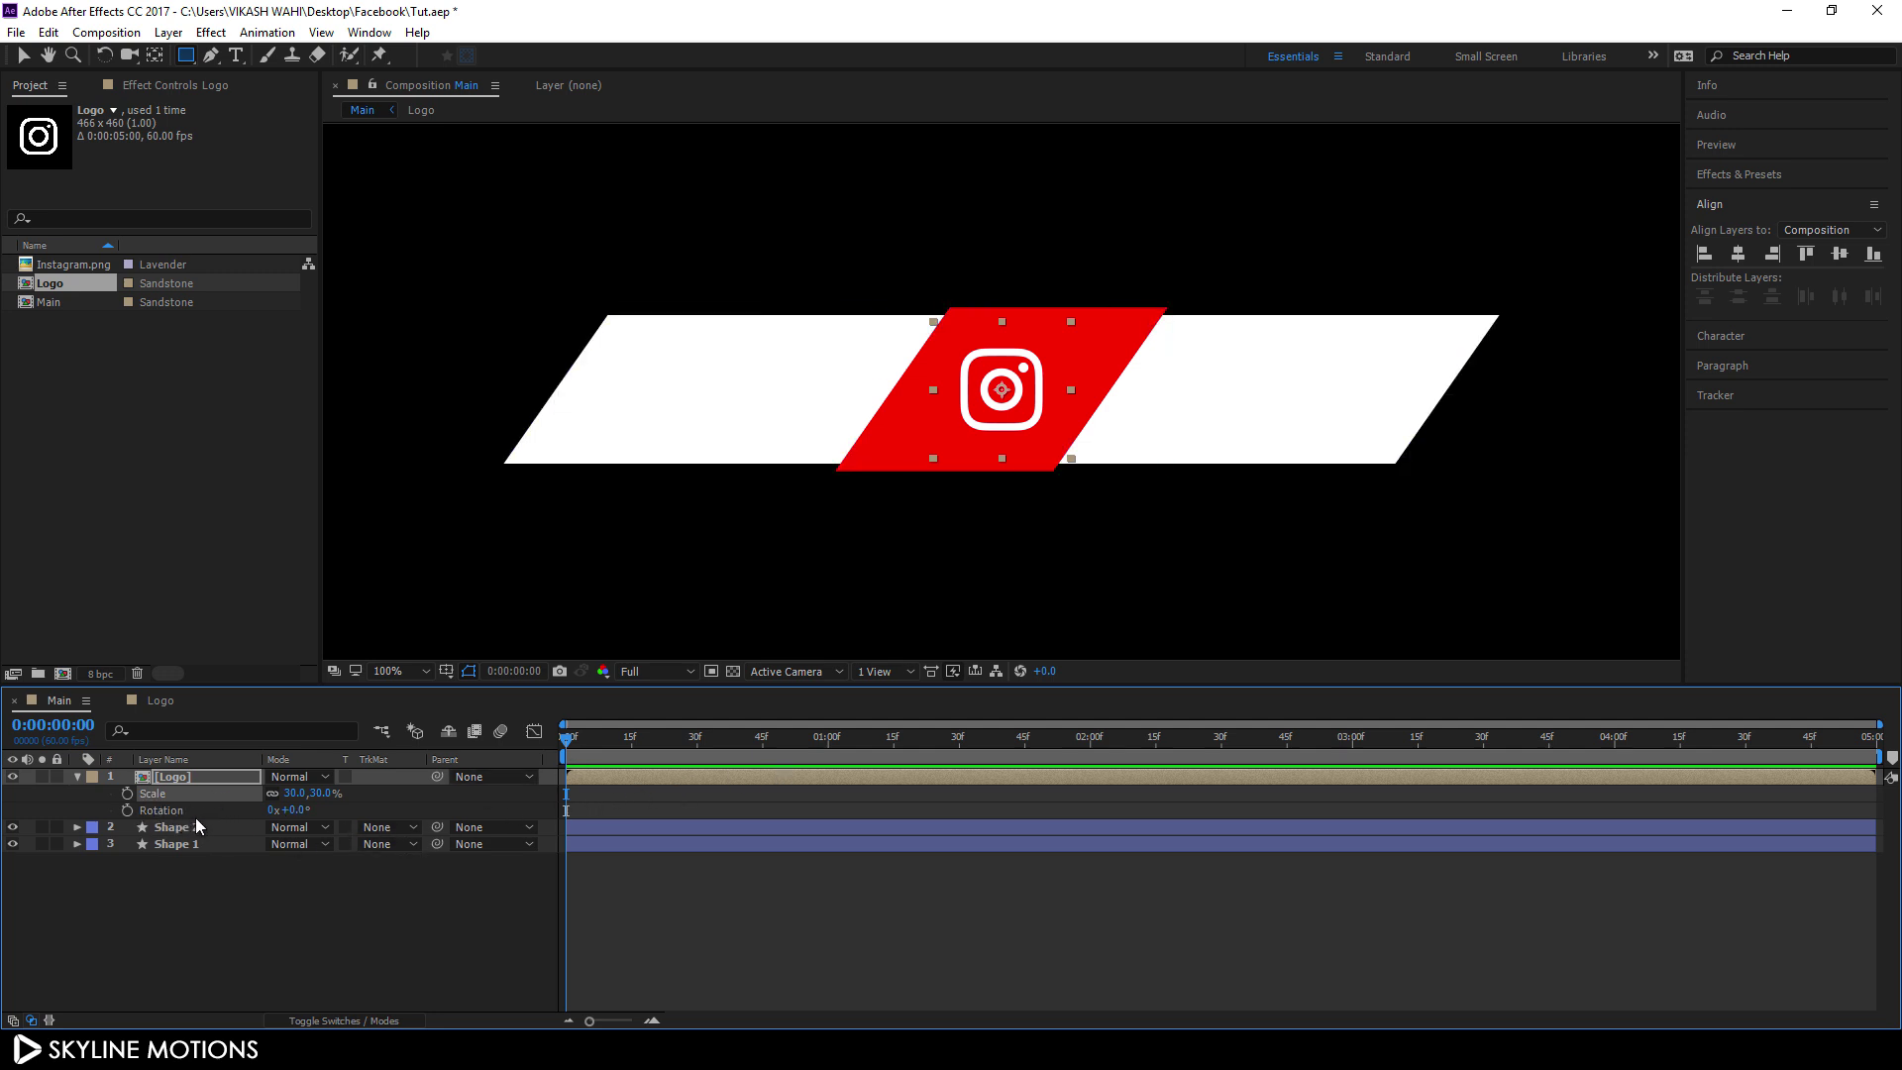
# Step: Keyframe the Logo layer from 0% scale and -90° rotation at 0:00:00:00 to 30% scale and 0° rotation at 0:00:01:00
pyautogui.moveTo(816, 743); pyautogui.dragTo(828, 756)
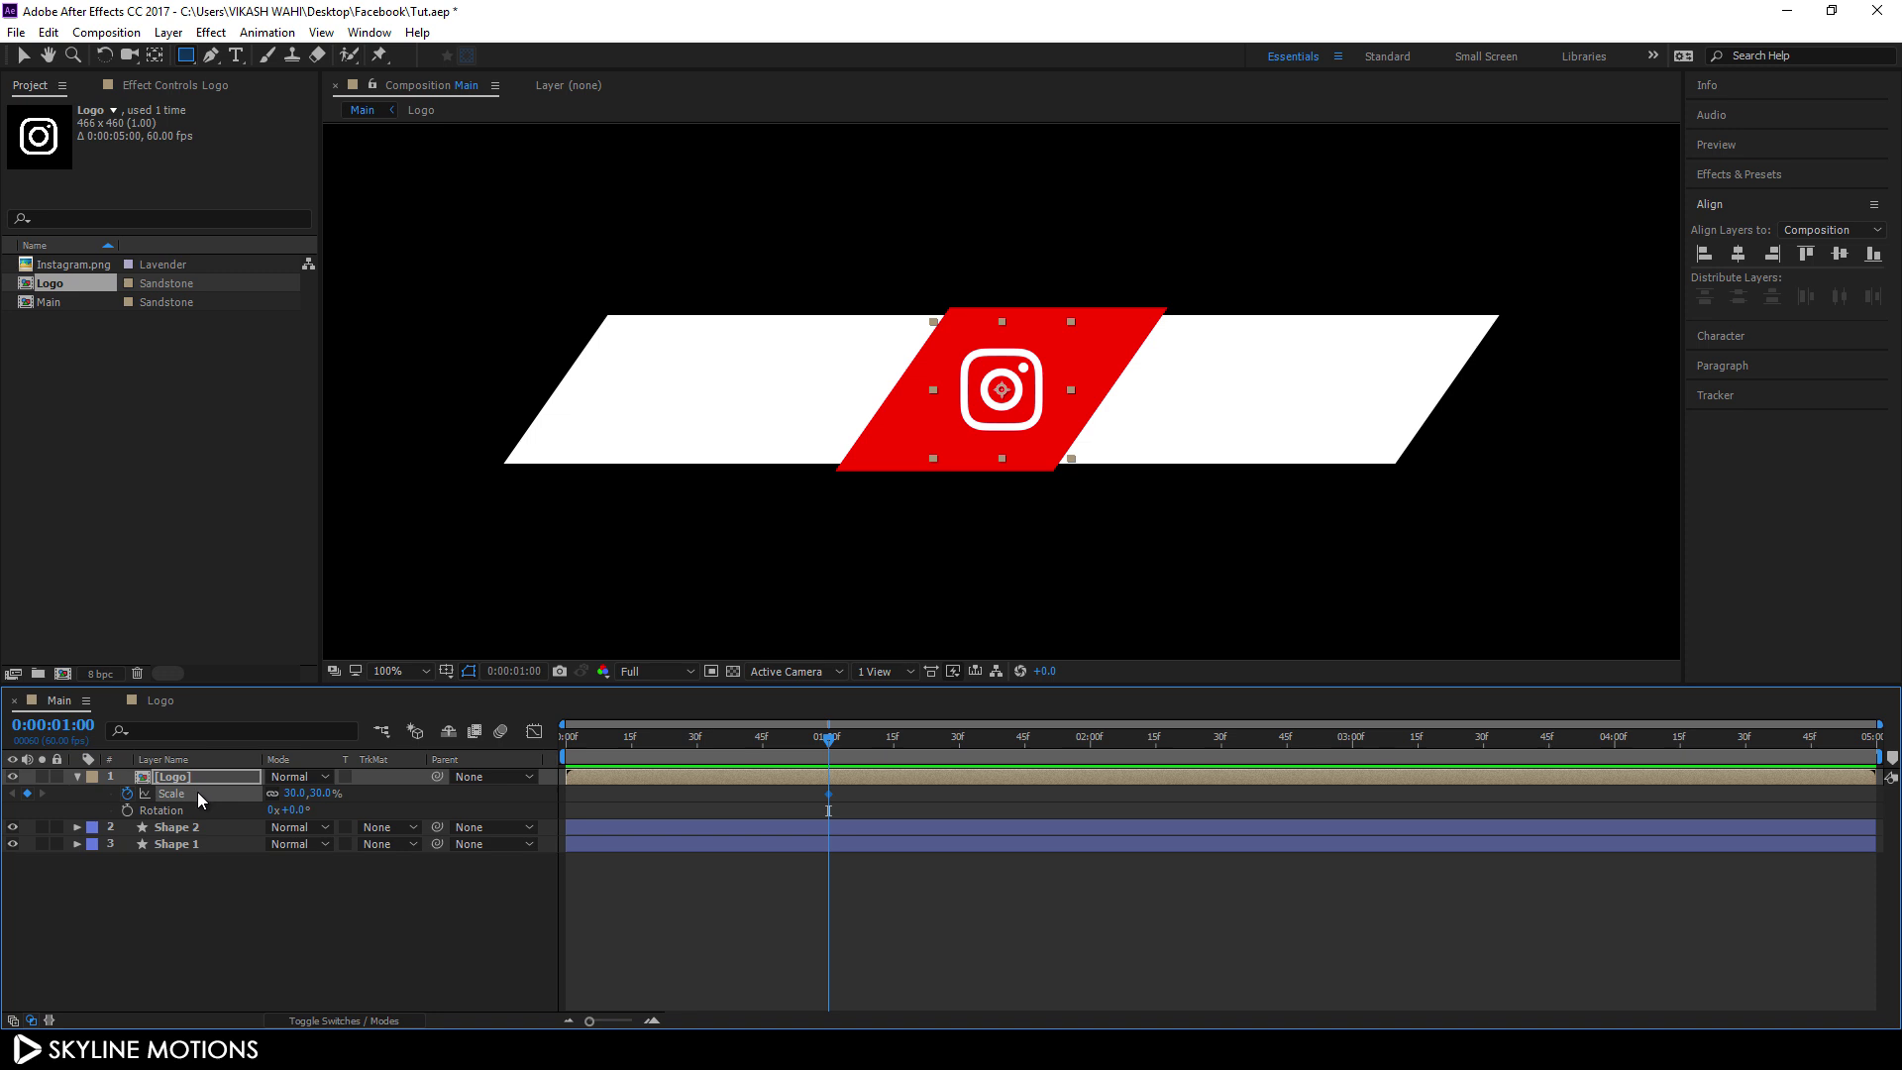
pyautogui.click(127, 810)
pyautogui.moveTo(789, 735); pyautogui.dragTo(532, 757)
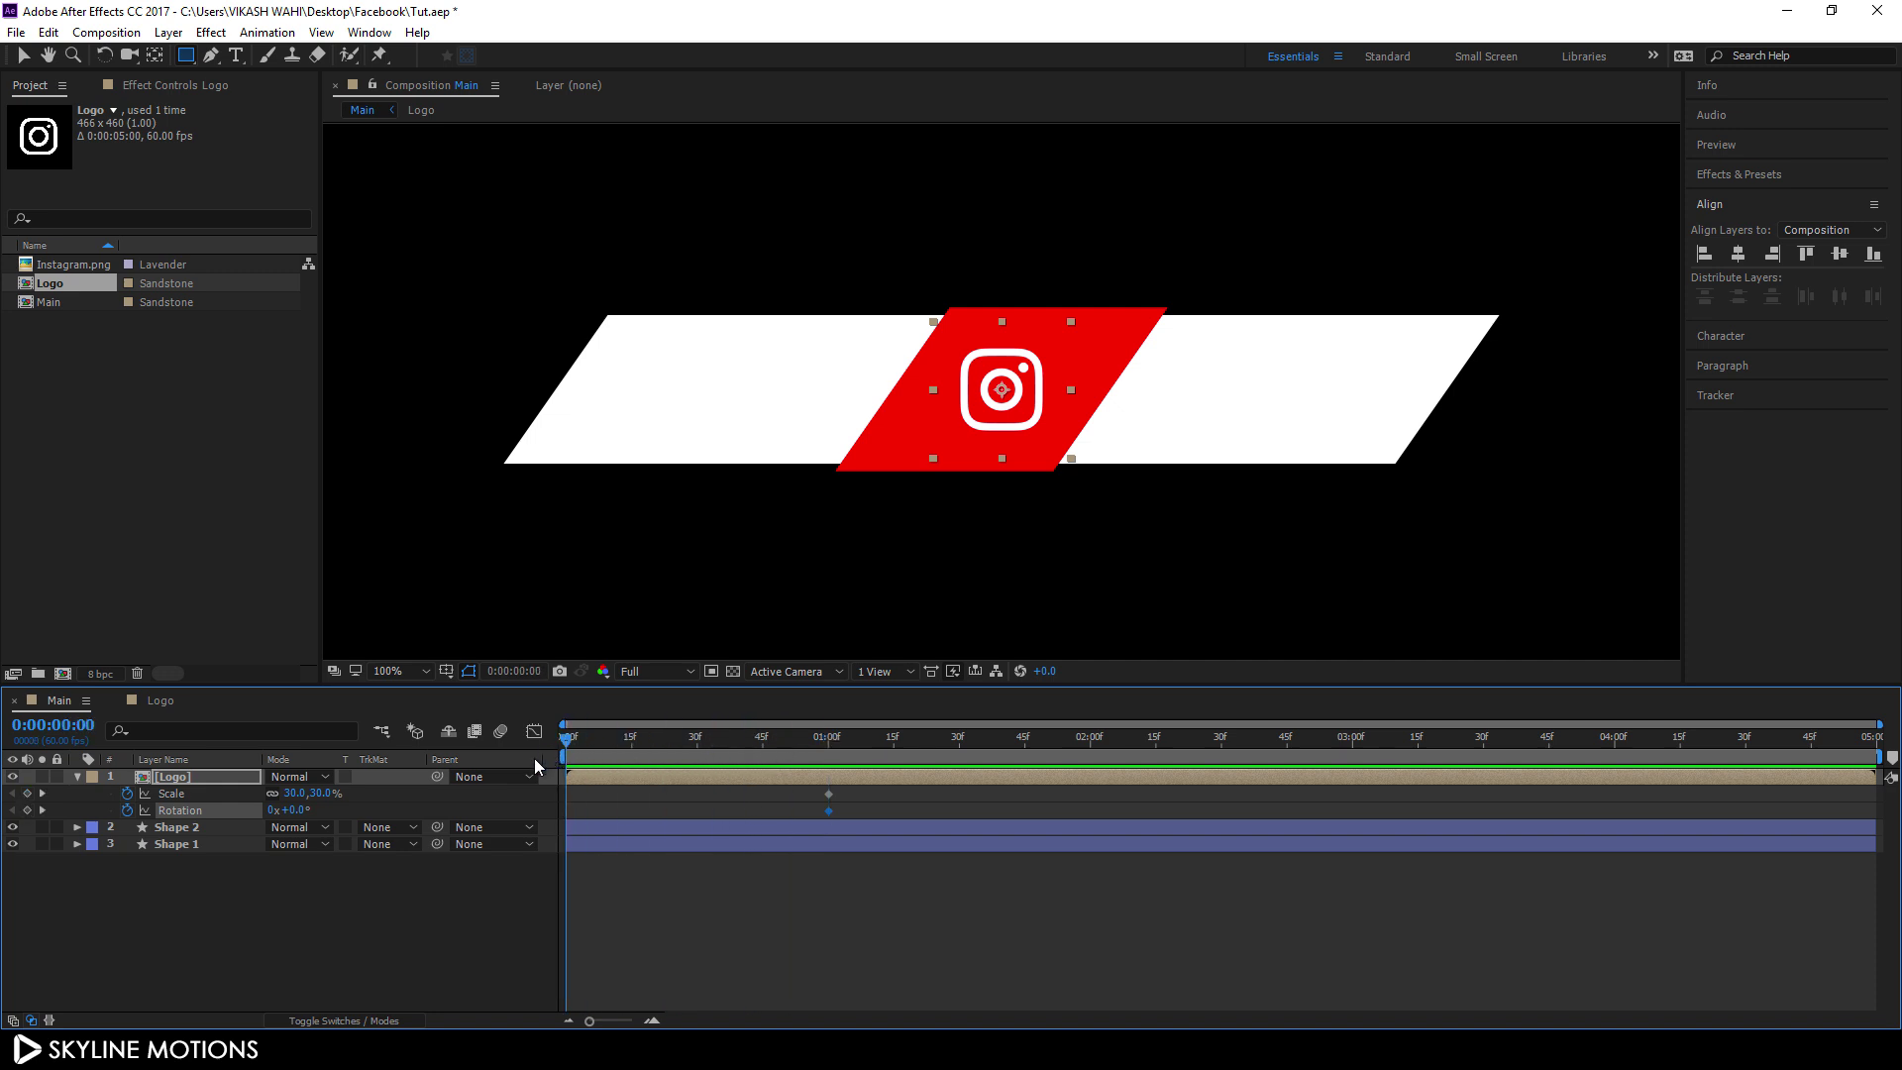
pyautogui.click(297, 809)
pyautogui.write('-90')
pyautogui.press('Return')
pyautogui.click(323, 793)
pyautogui.write('0')
pyautogui.press('Return')
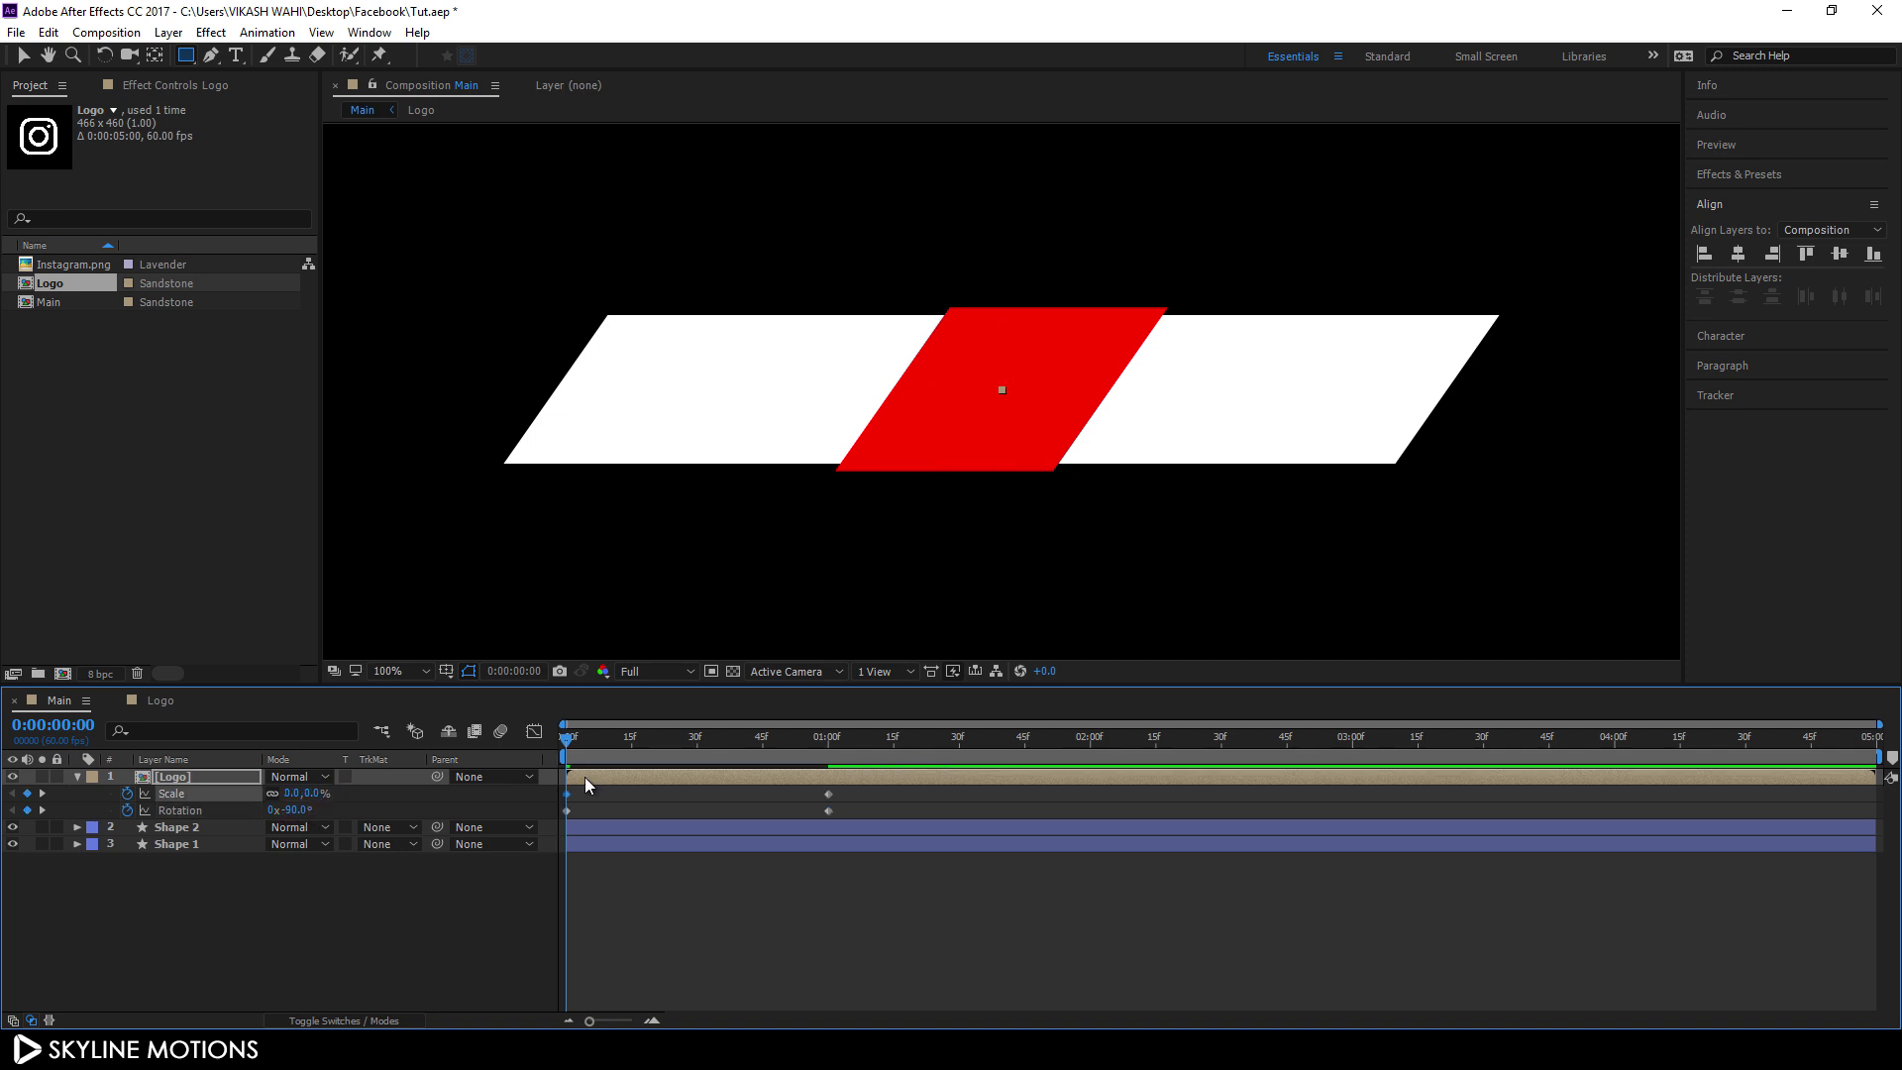
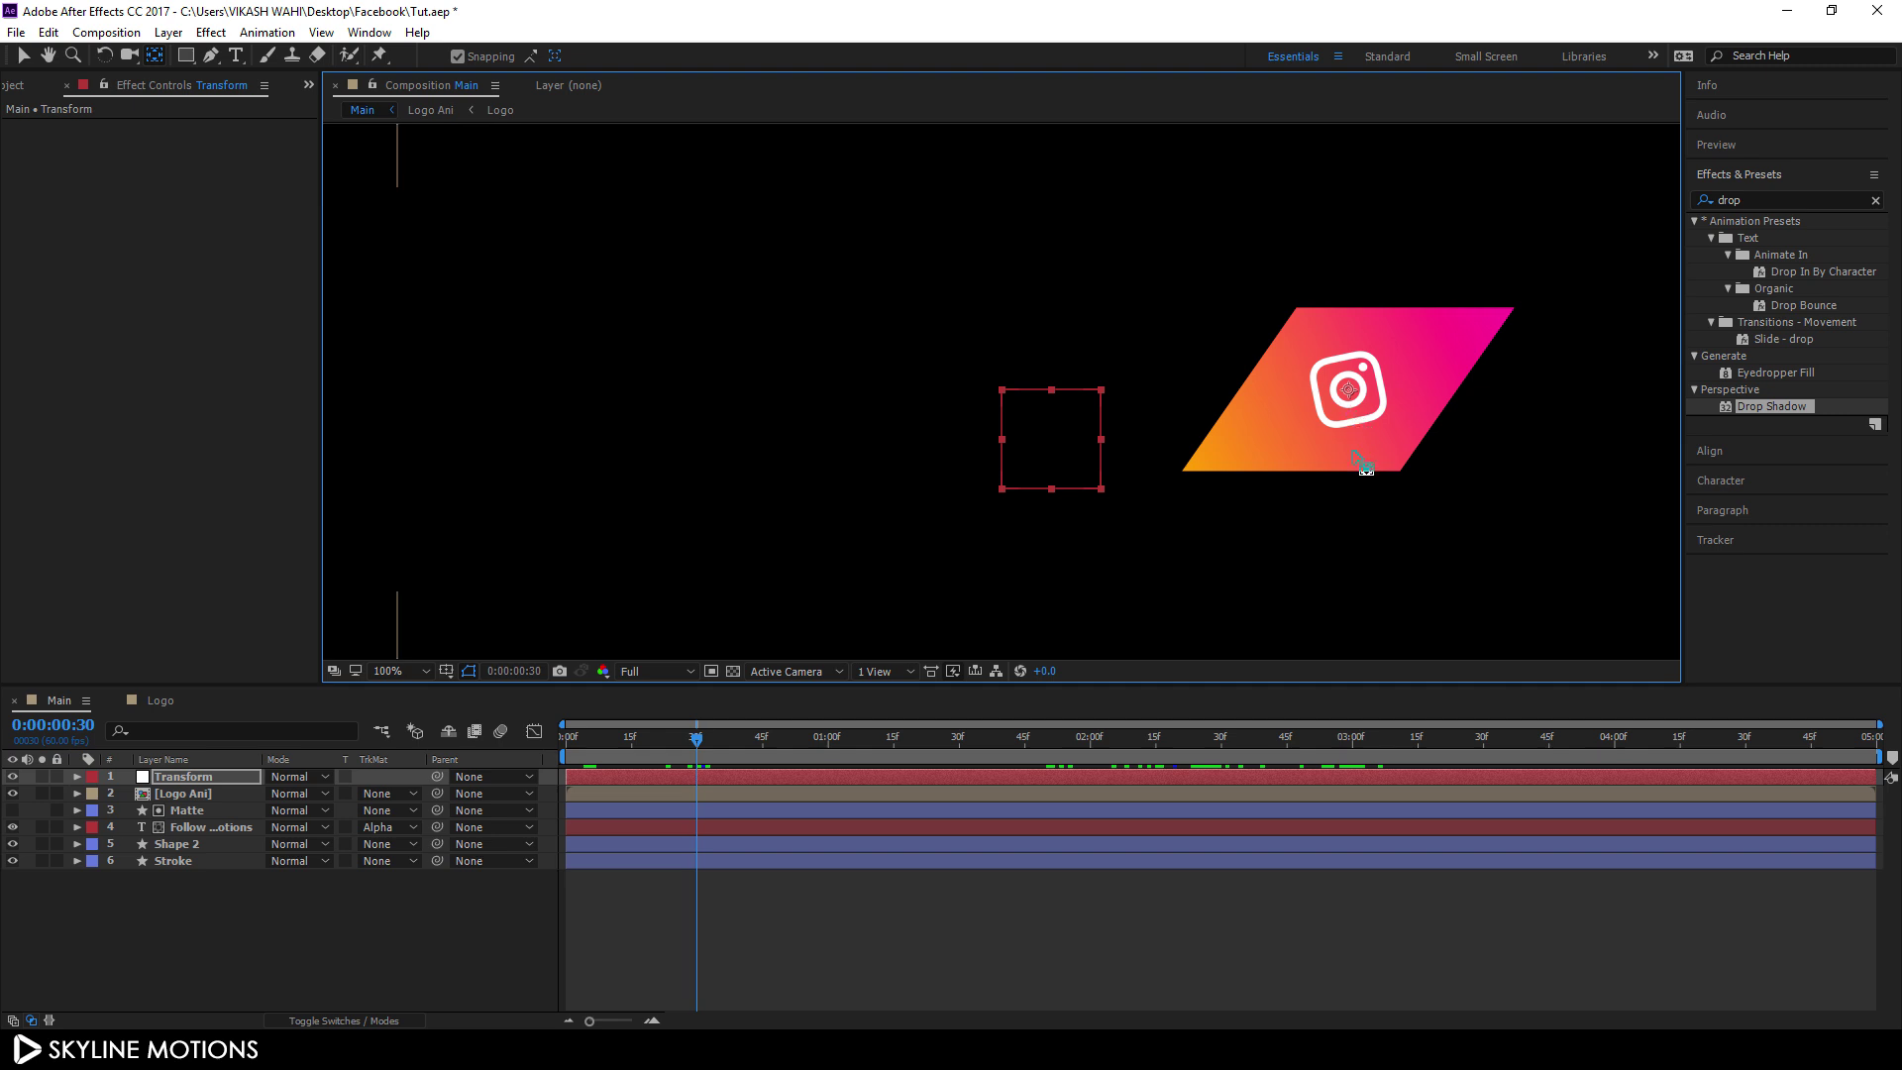
# Step: Parent all the layers below the Transform null in Main to it
pyautogui.moveTo(936, 745); pyautogui.dragTo(1880, 779)
pyautogui.moveTo(264, 919); pyautogui.dragTo(218, 793)
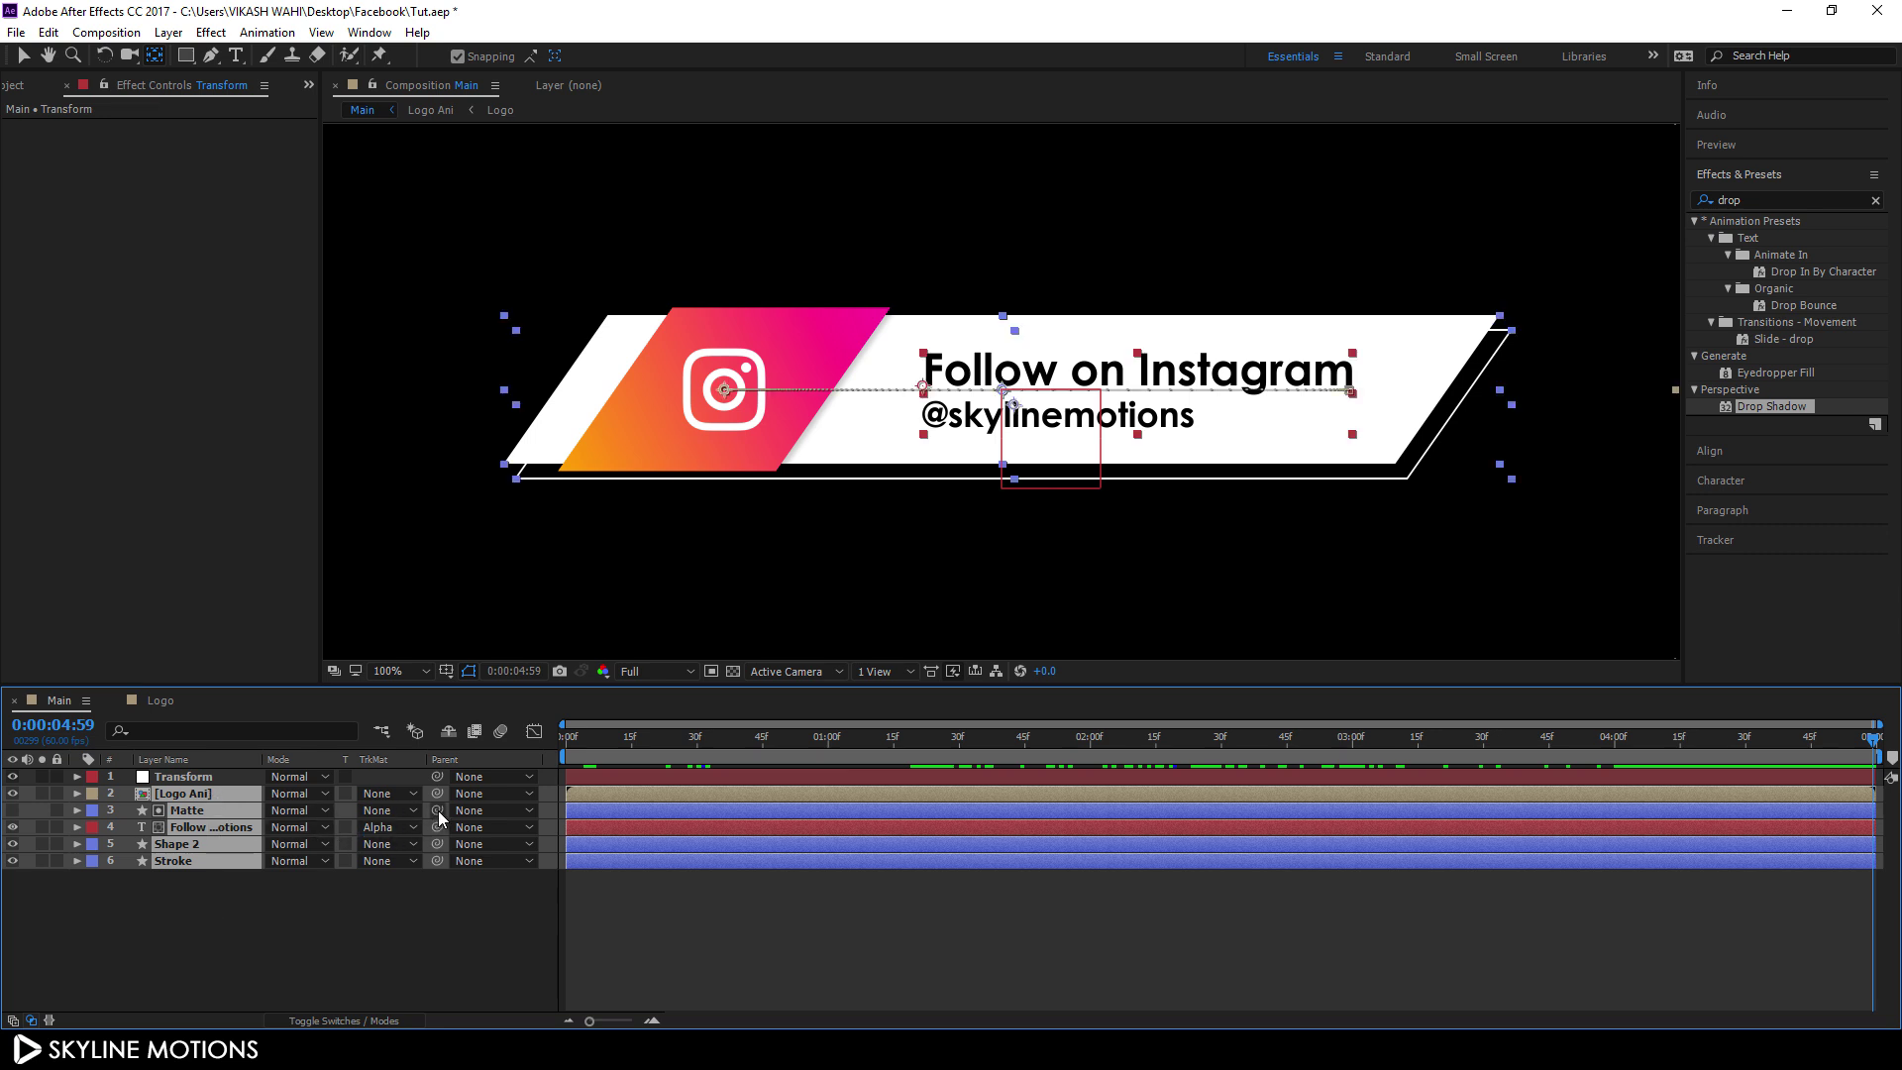
pyautogui.moveTo(438, 808); pyautogui.dragTo(208, 776)
pyautogui.click(680, 777)
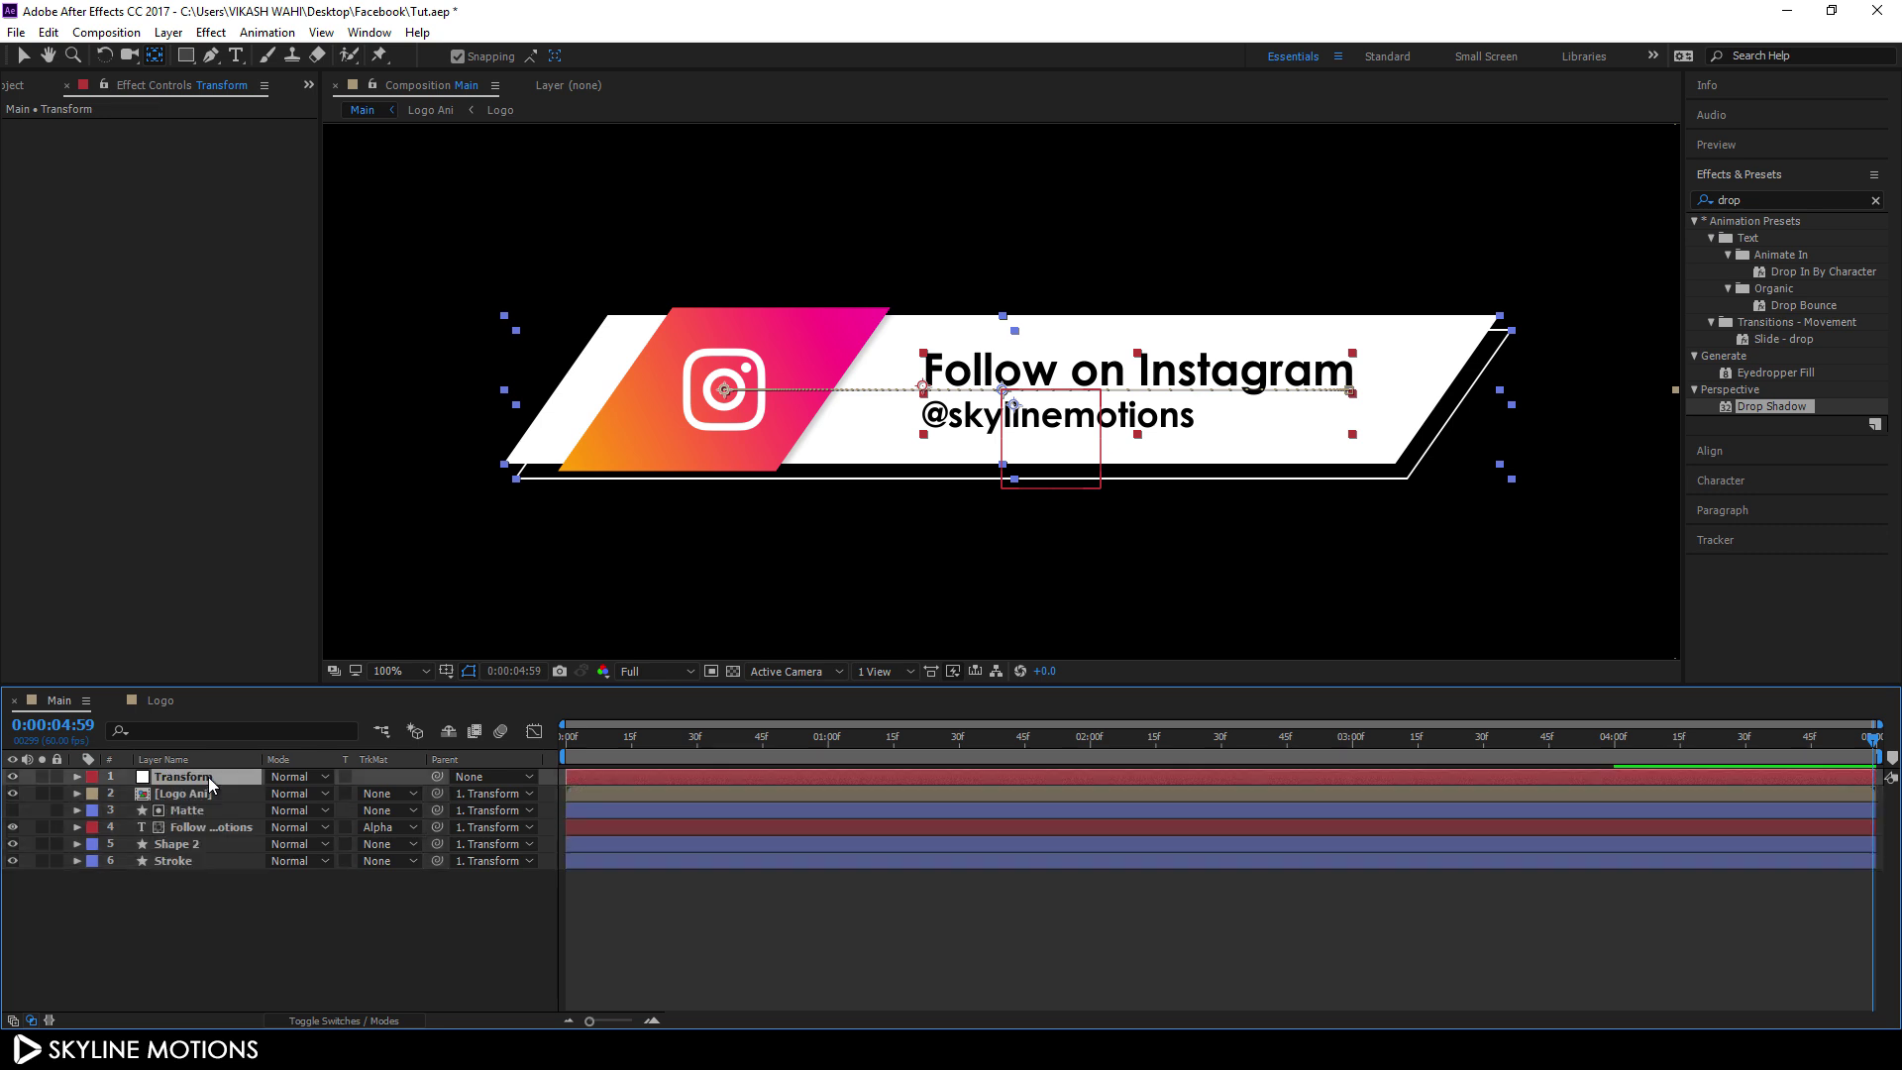
# Step: Keyframe the Transform layer's scale from 0% at 0:00:00:00 to 100% at 0:00:00:30
pyautogui.moveTo(719, 745); pyautogui.dragTo(698, 758)
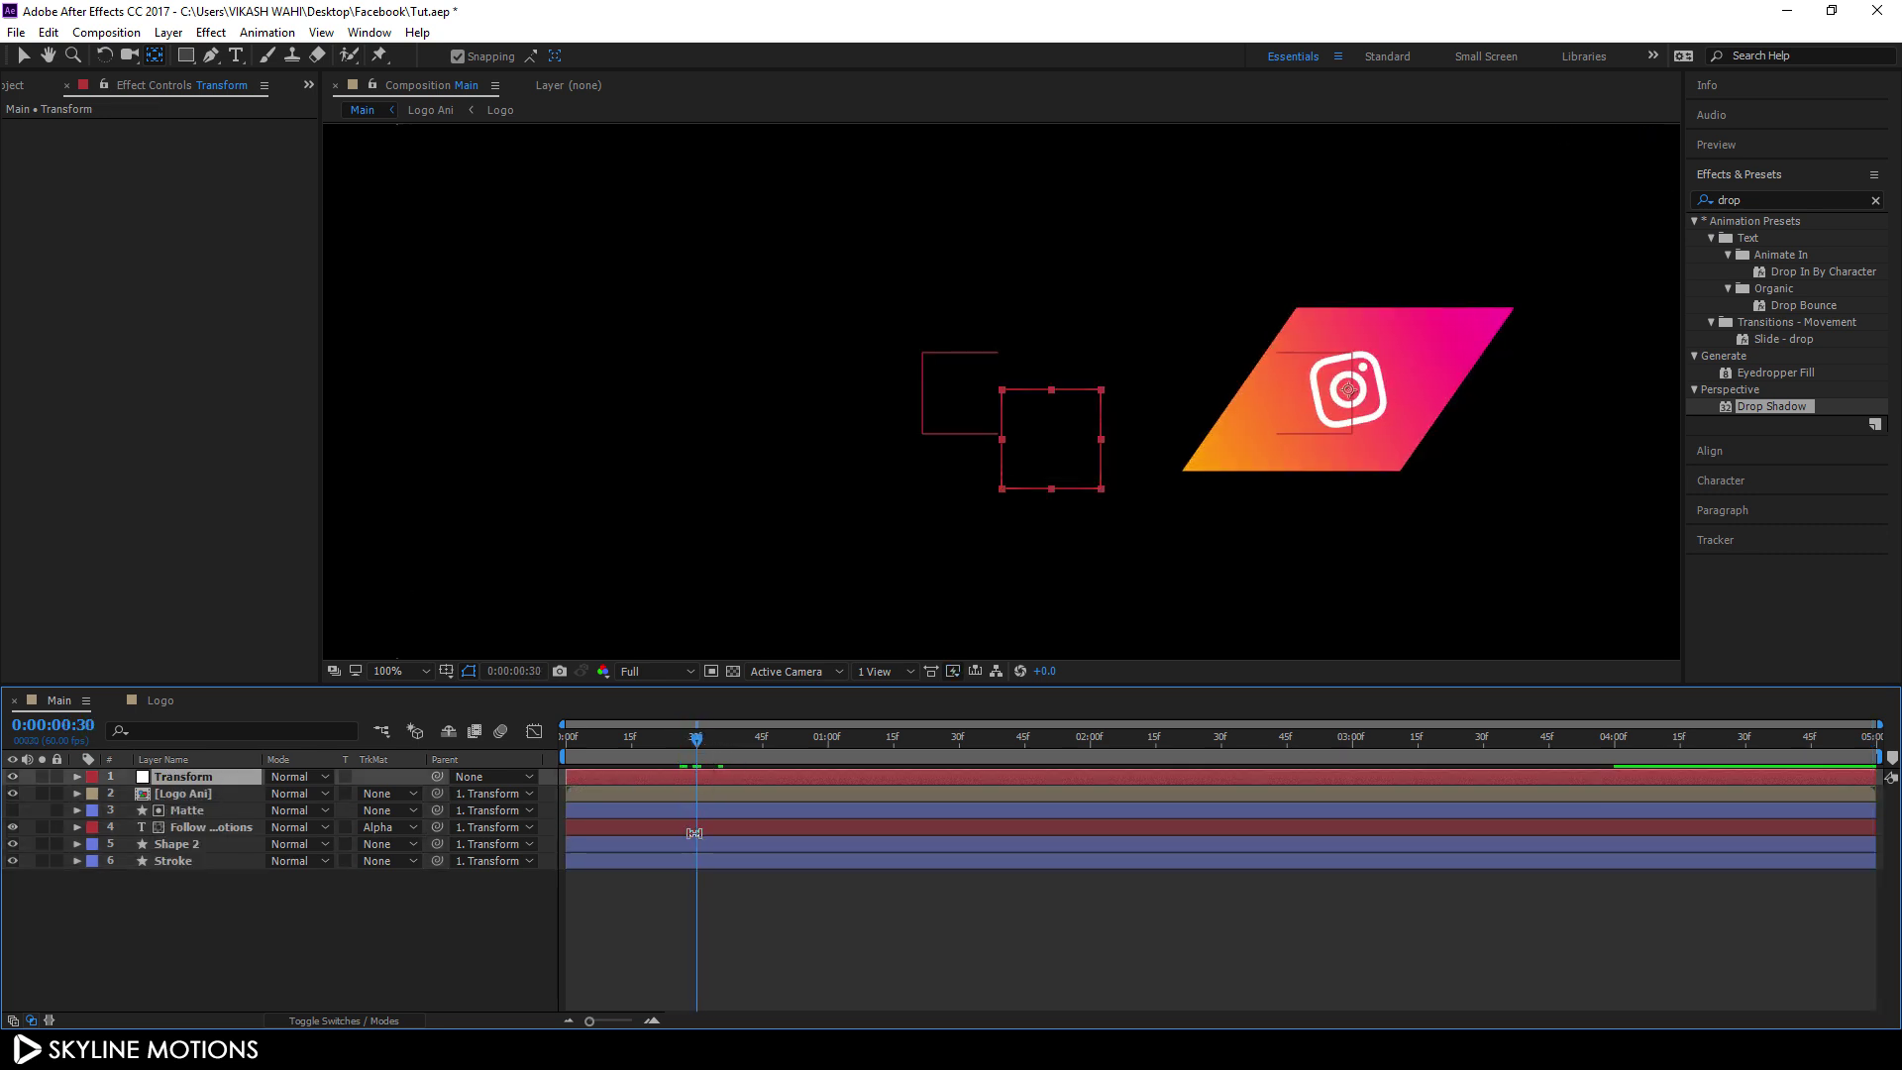
pyautogui.press('s')
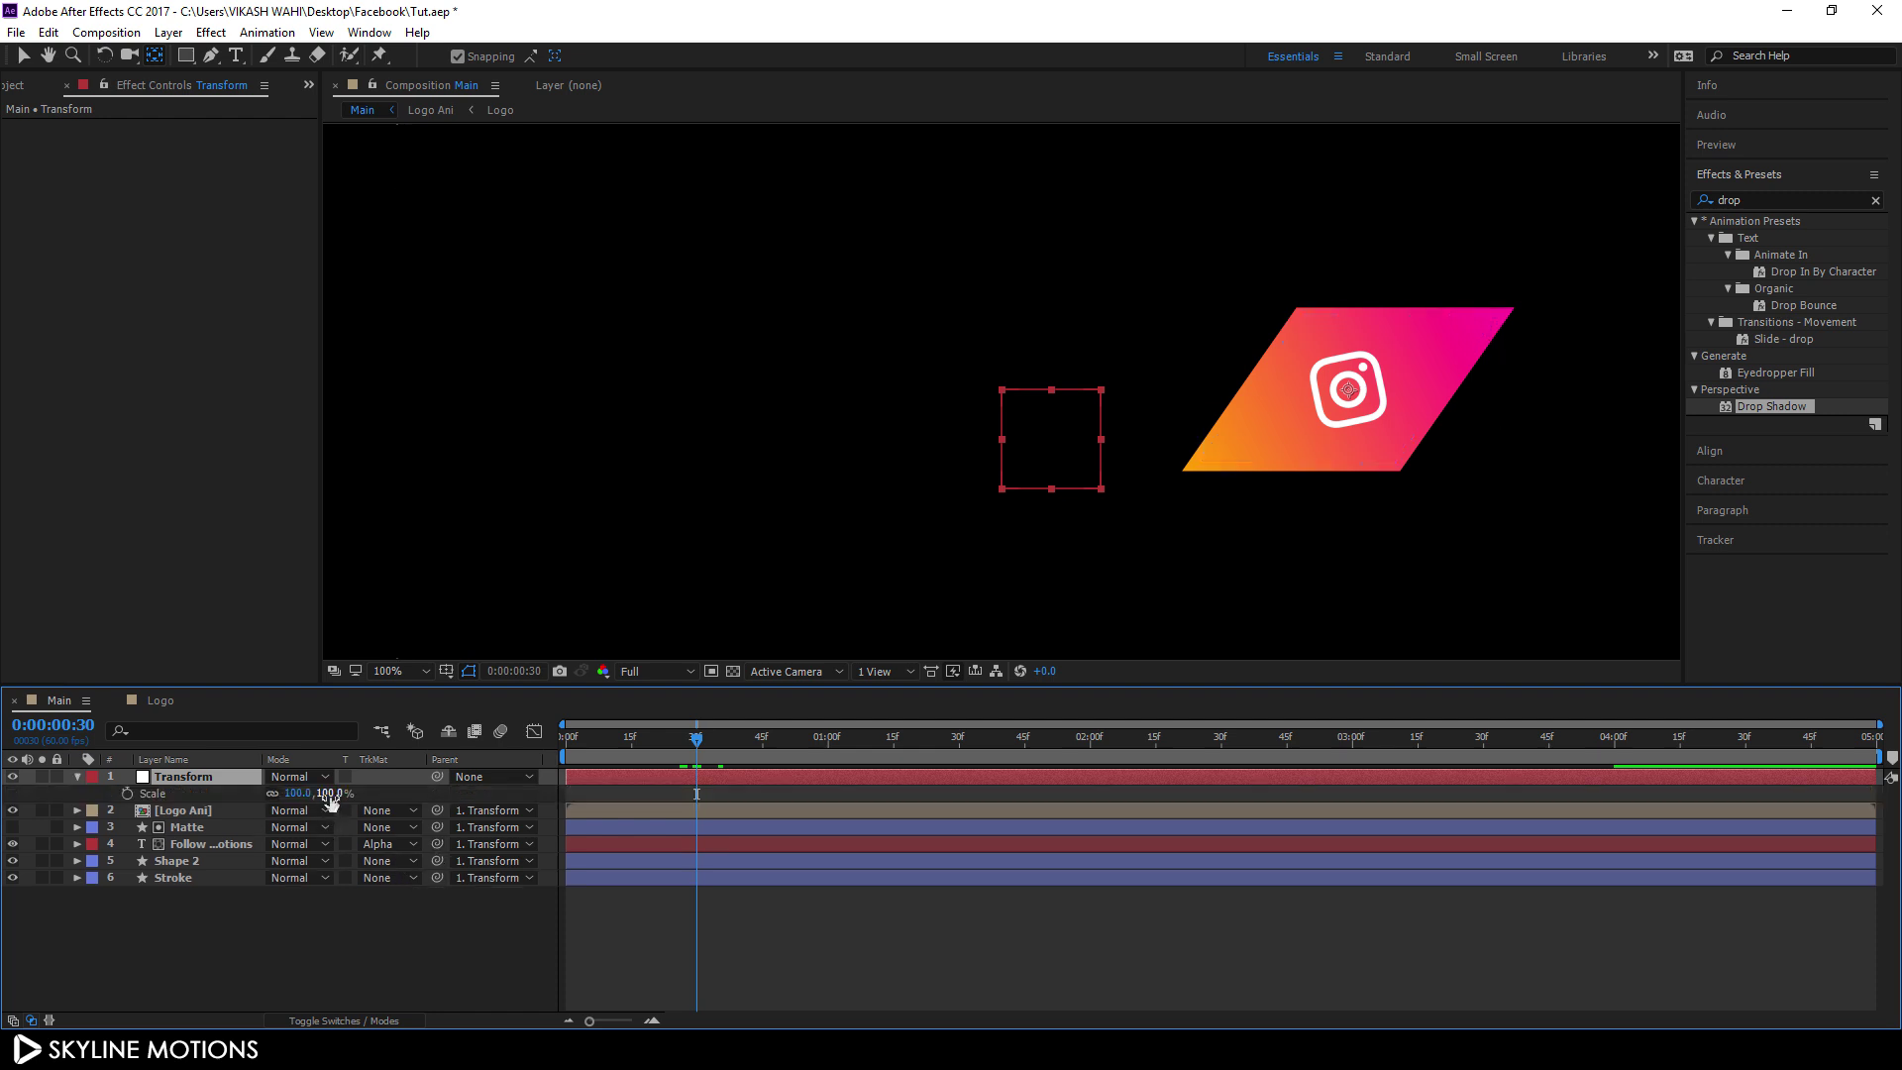
pyautogui.moveTo(330, 794); pyautogui.dragTo(330, 793)
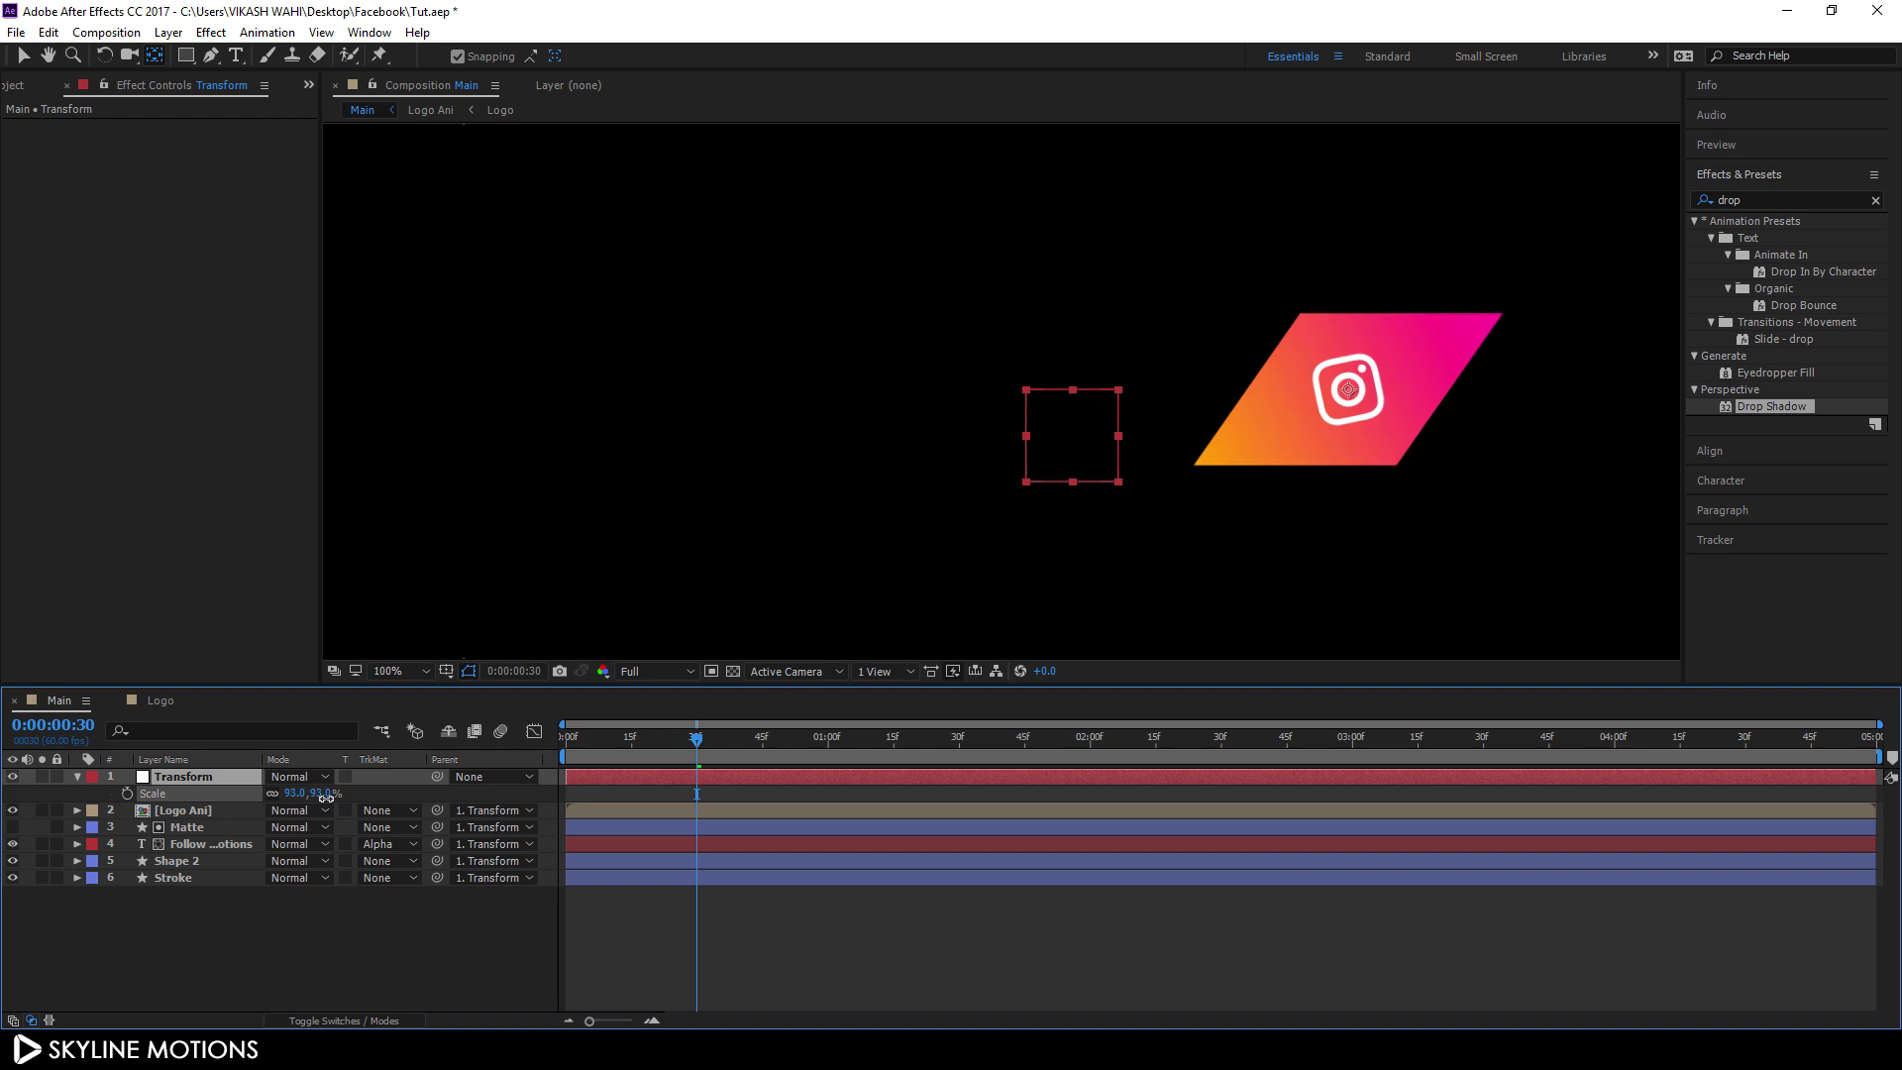
pyautogui.click(127, 793)
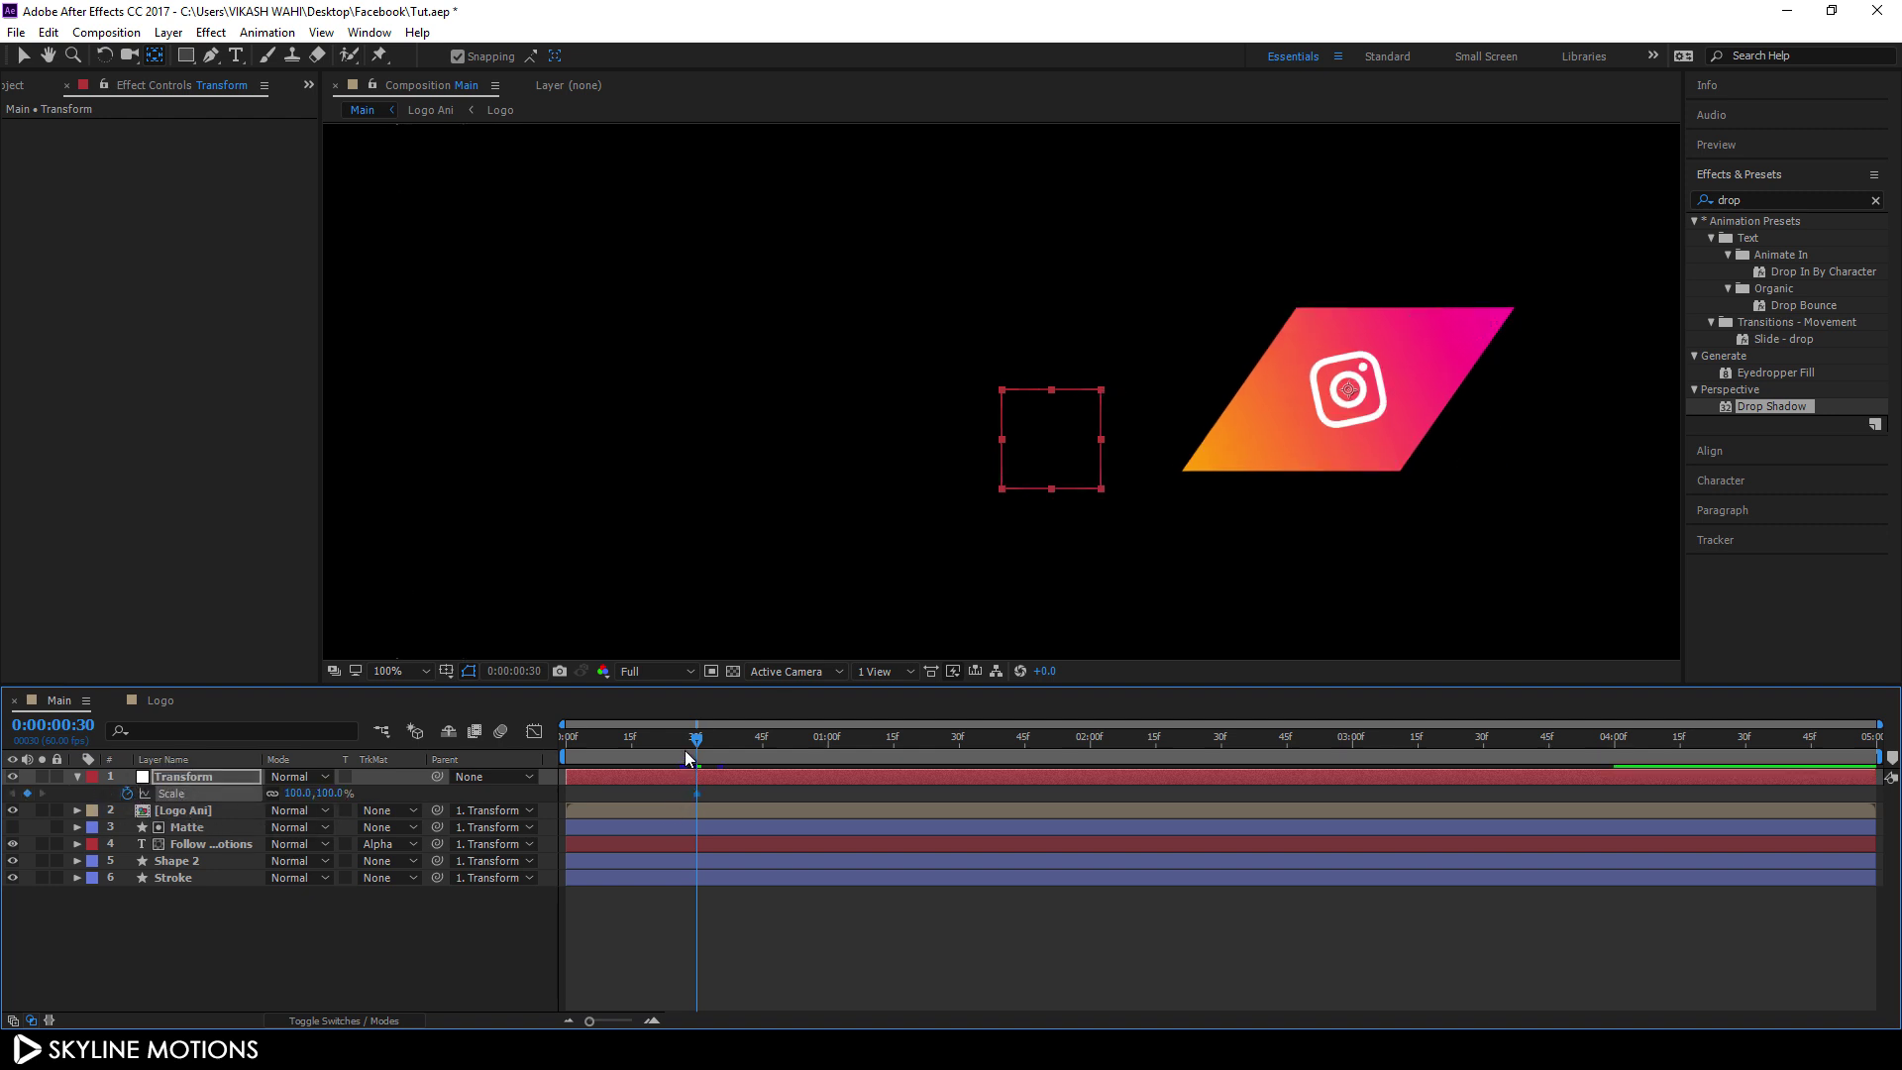
pyautogui.moveTo(686, 751); pyautogui.dragTo(550, 745)
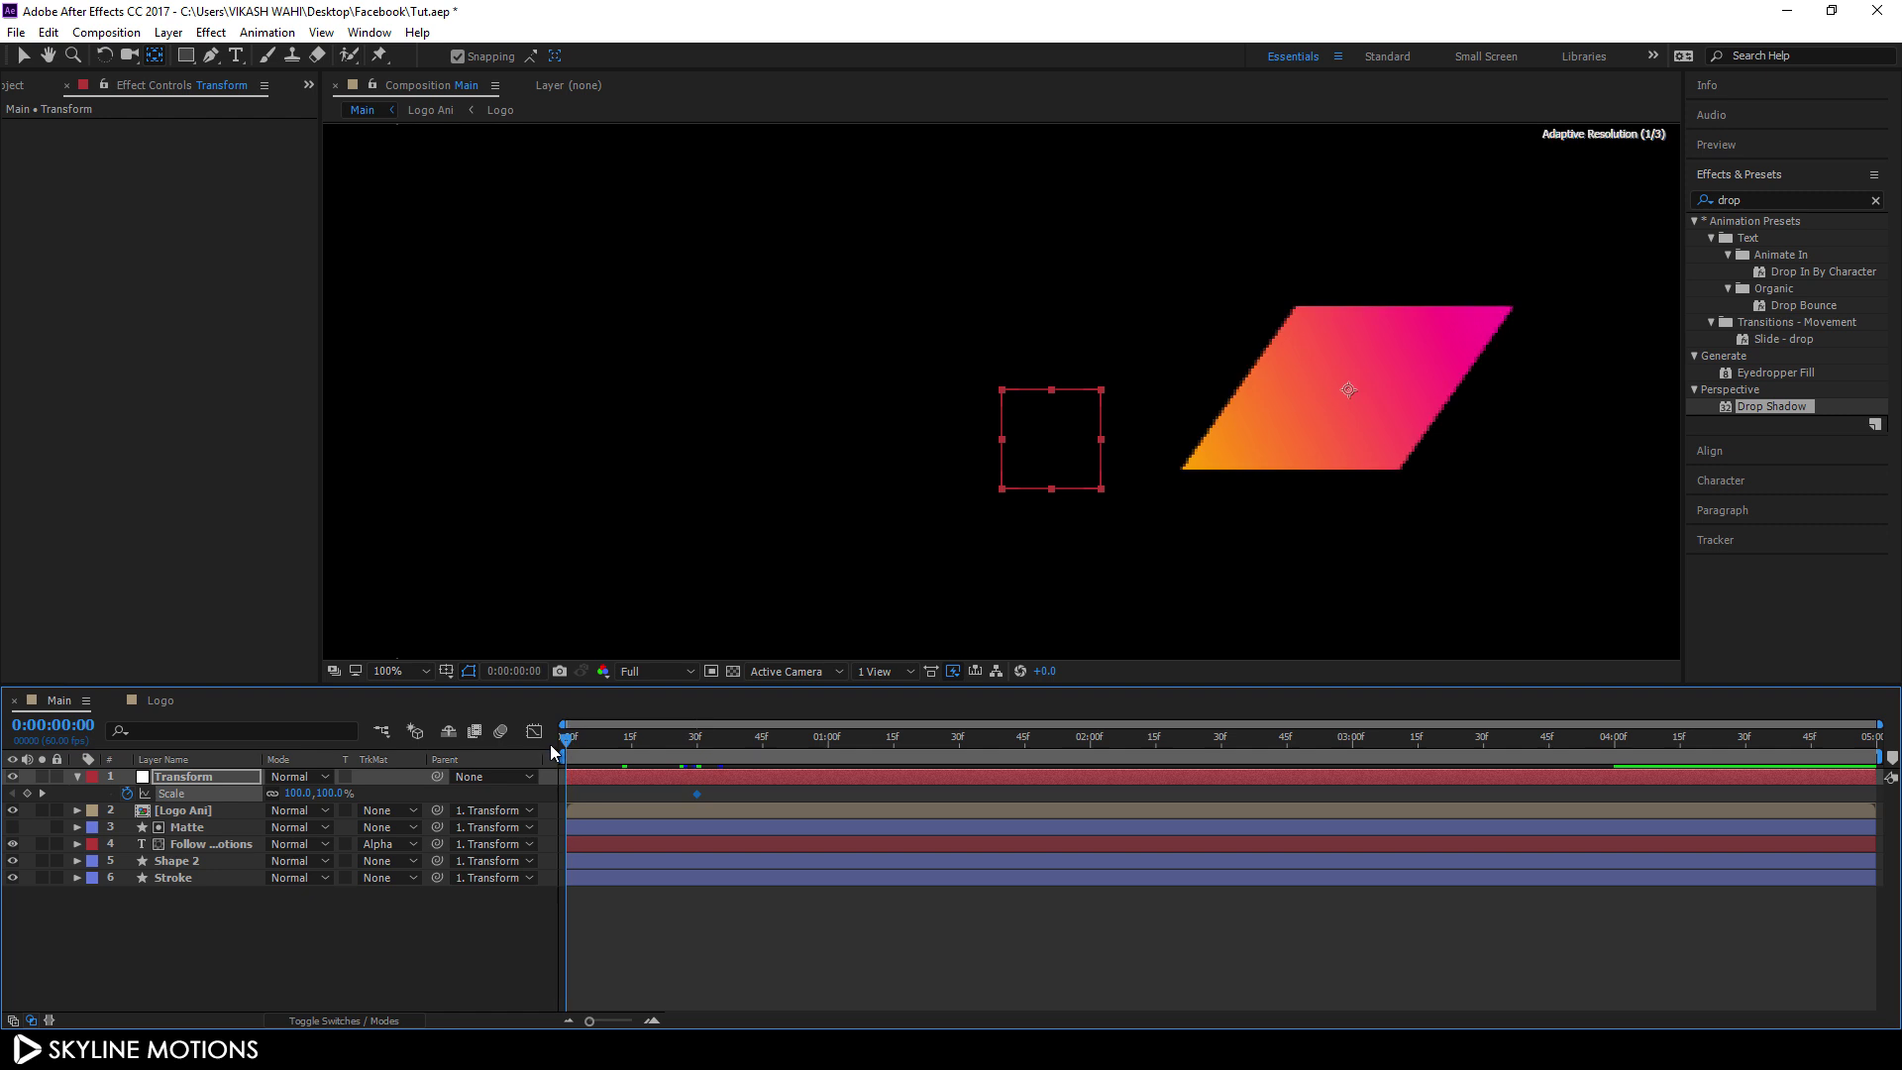
pyautogui.click(333, 793)
pyautogui.write('0')
pyautogui.press('Return')
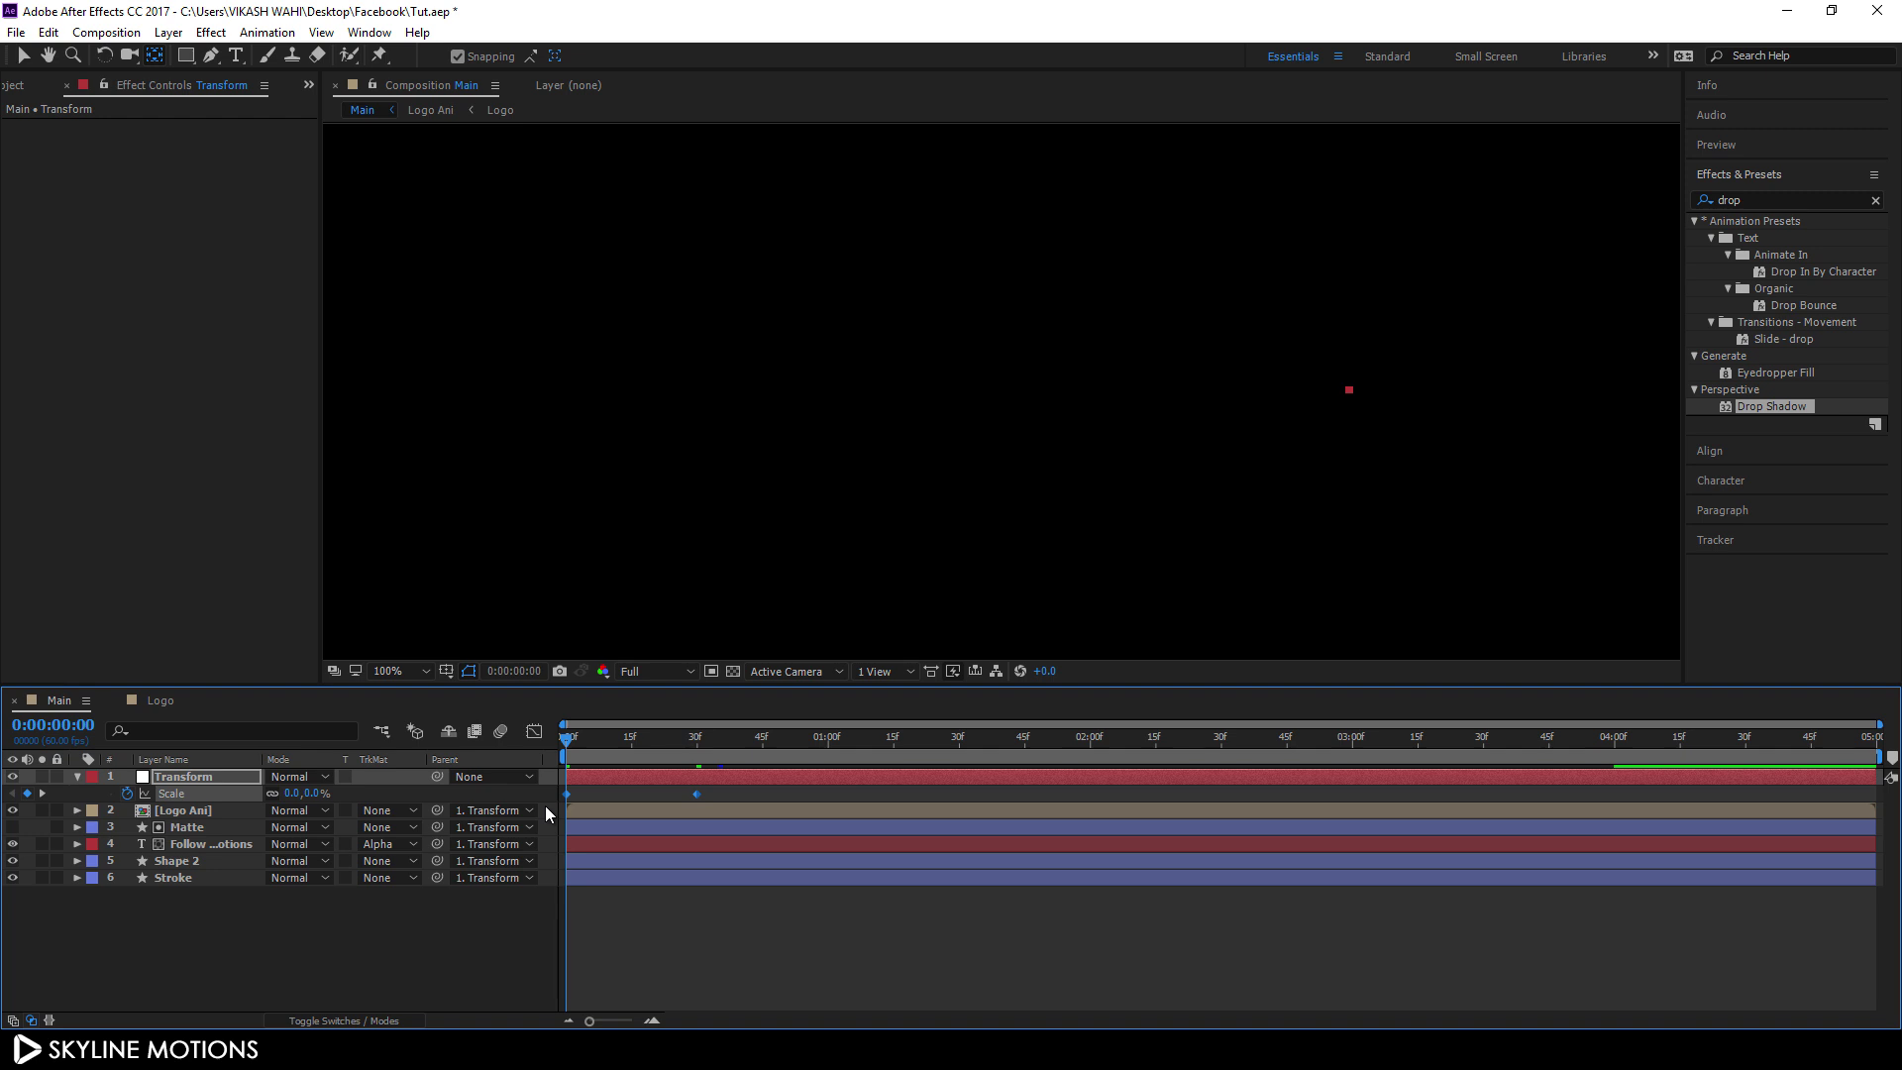
# Step: Reshape the speed curve of Transform's scale animation, lengthening the last keyframe's incoming influence for a quick start and slow finish
pyautogui.click(534, 731)
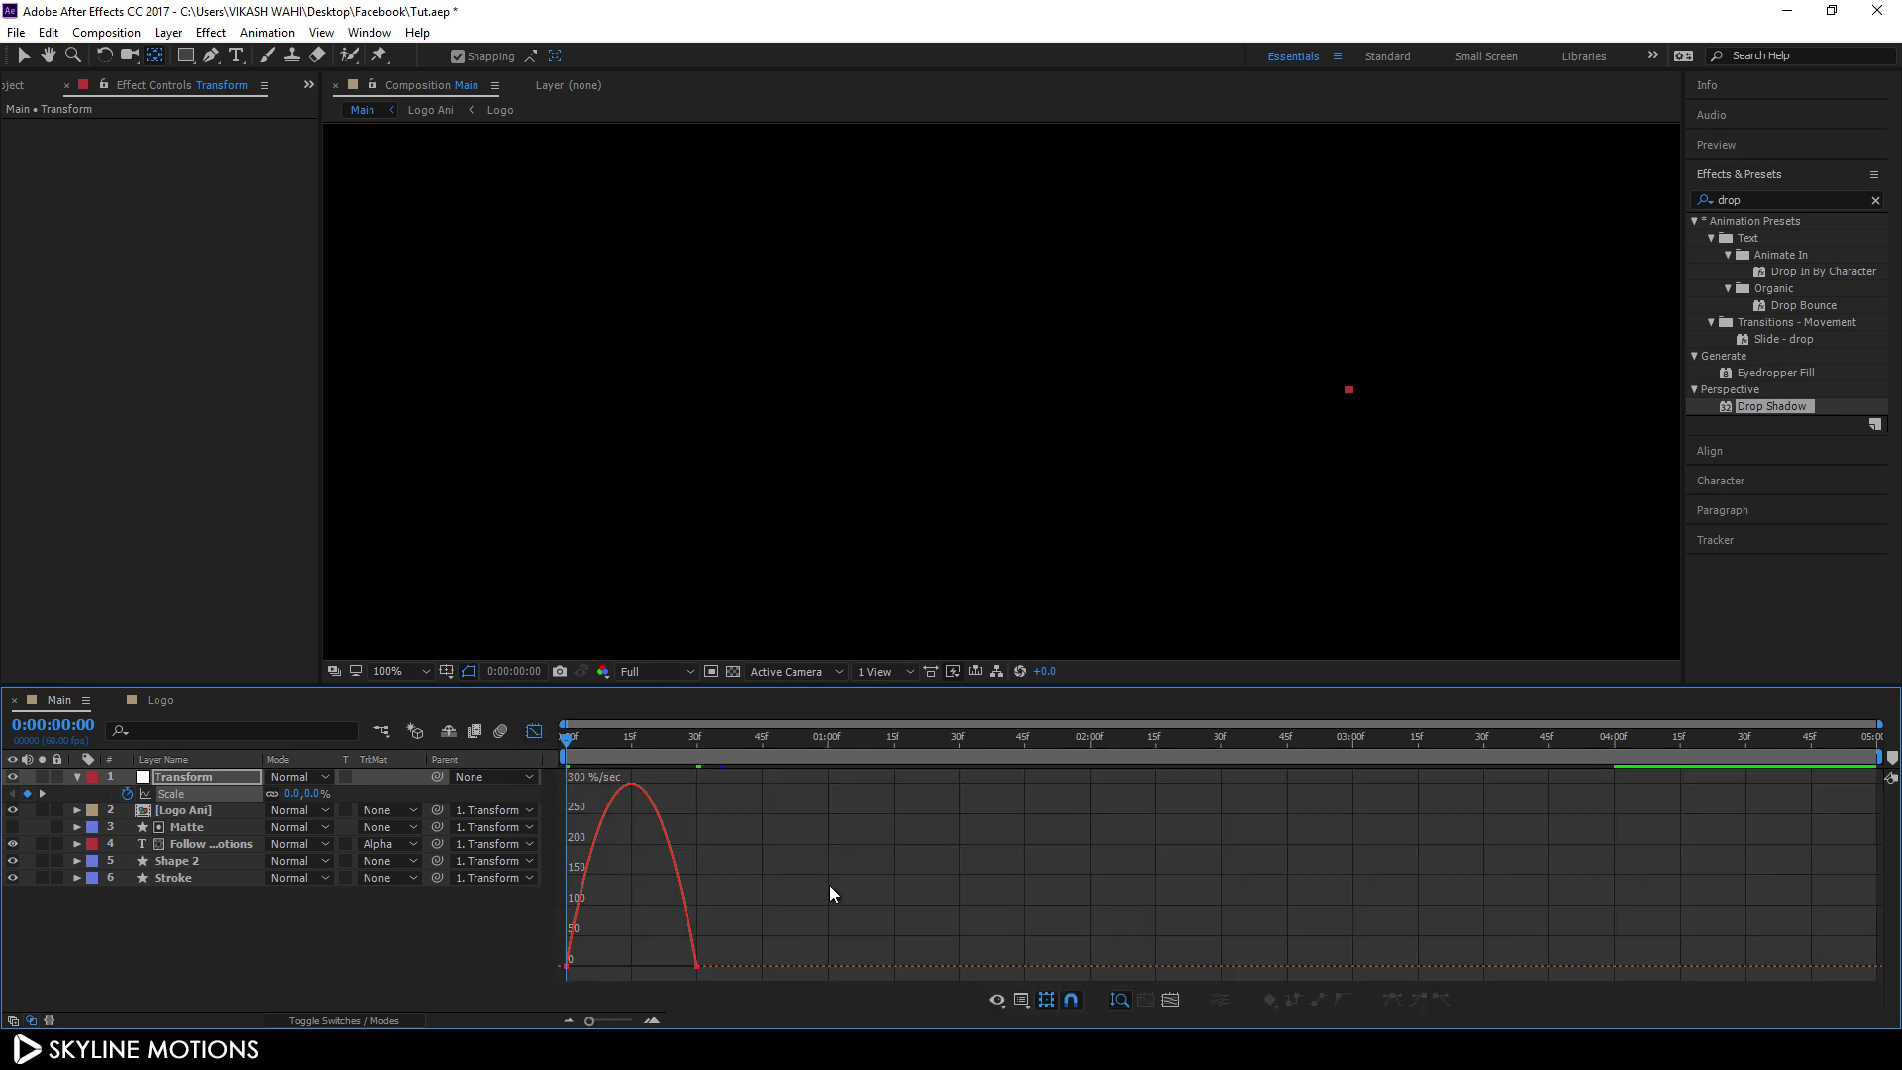
pyautogui.click(699, 965)
pyautogui.moveTo(679, 967); pyautogui.dragTo(598, 974)
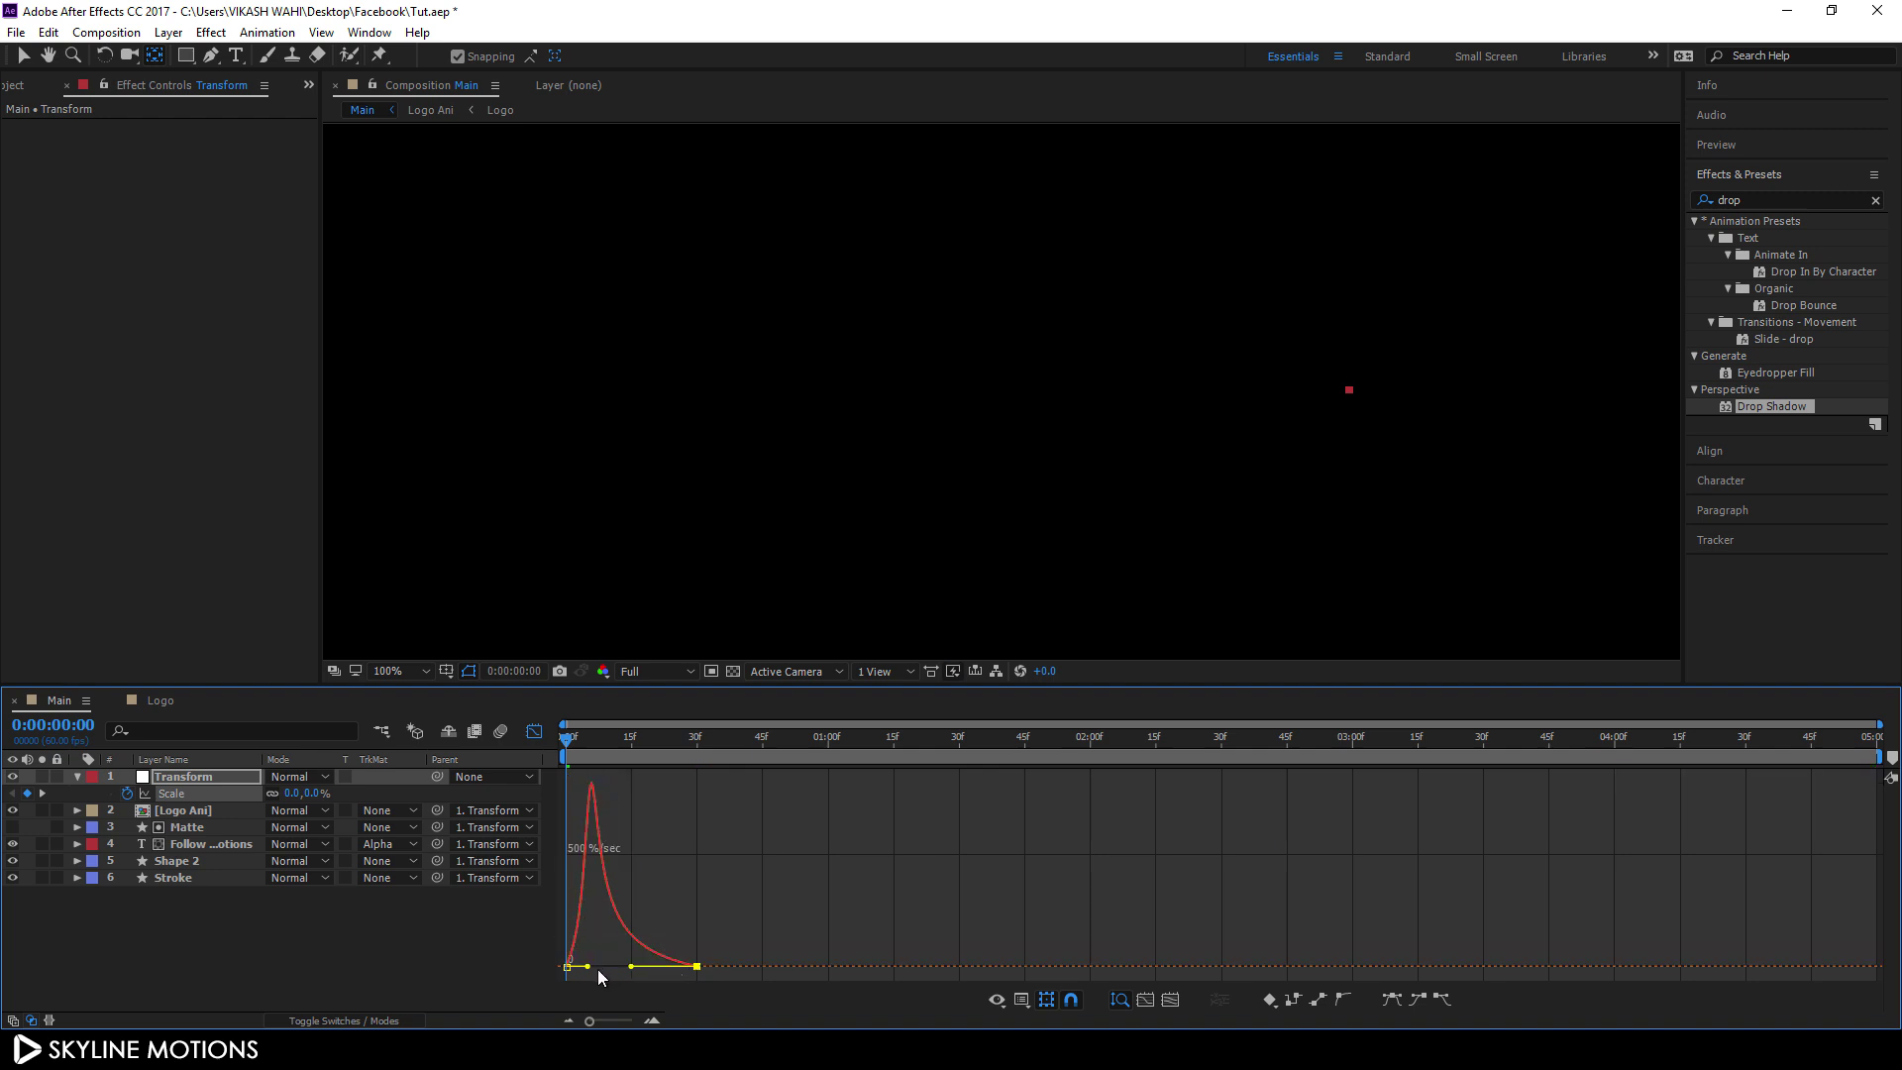
pyautogui.click(535, 732)
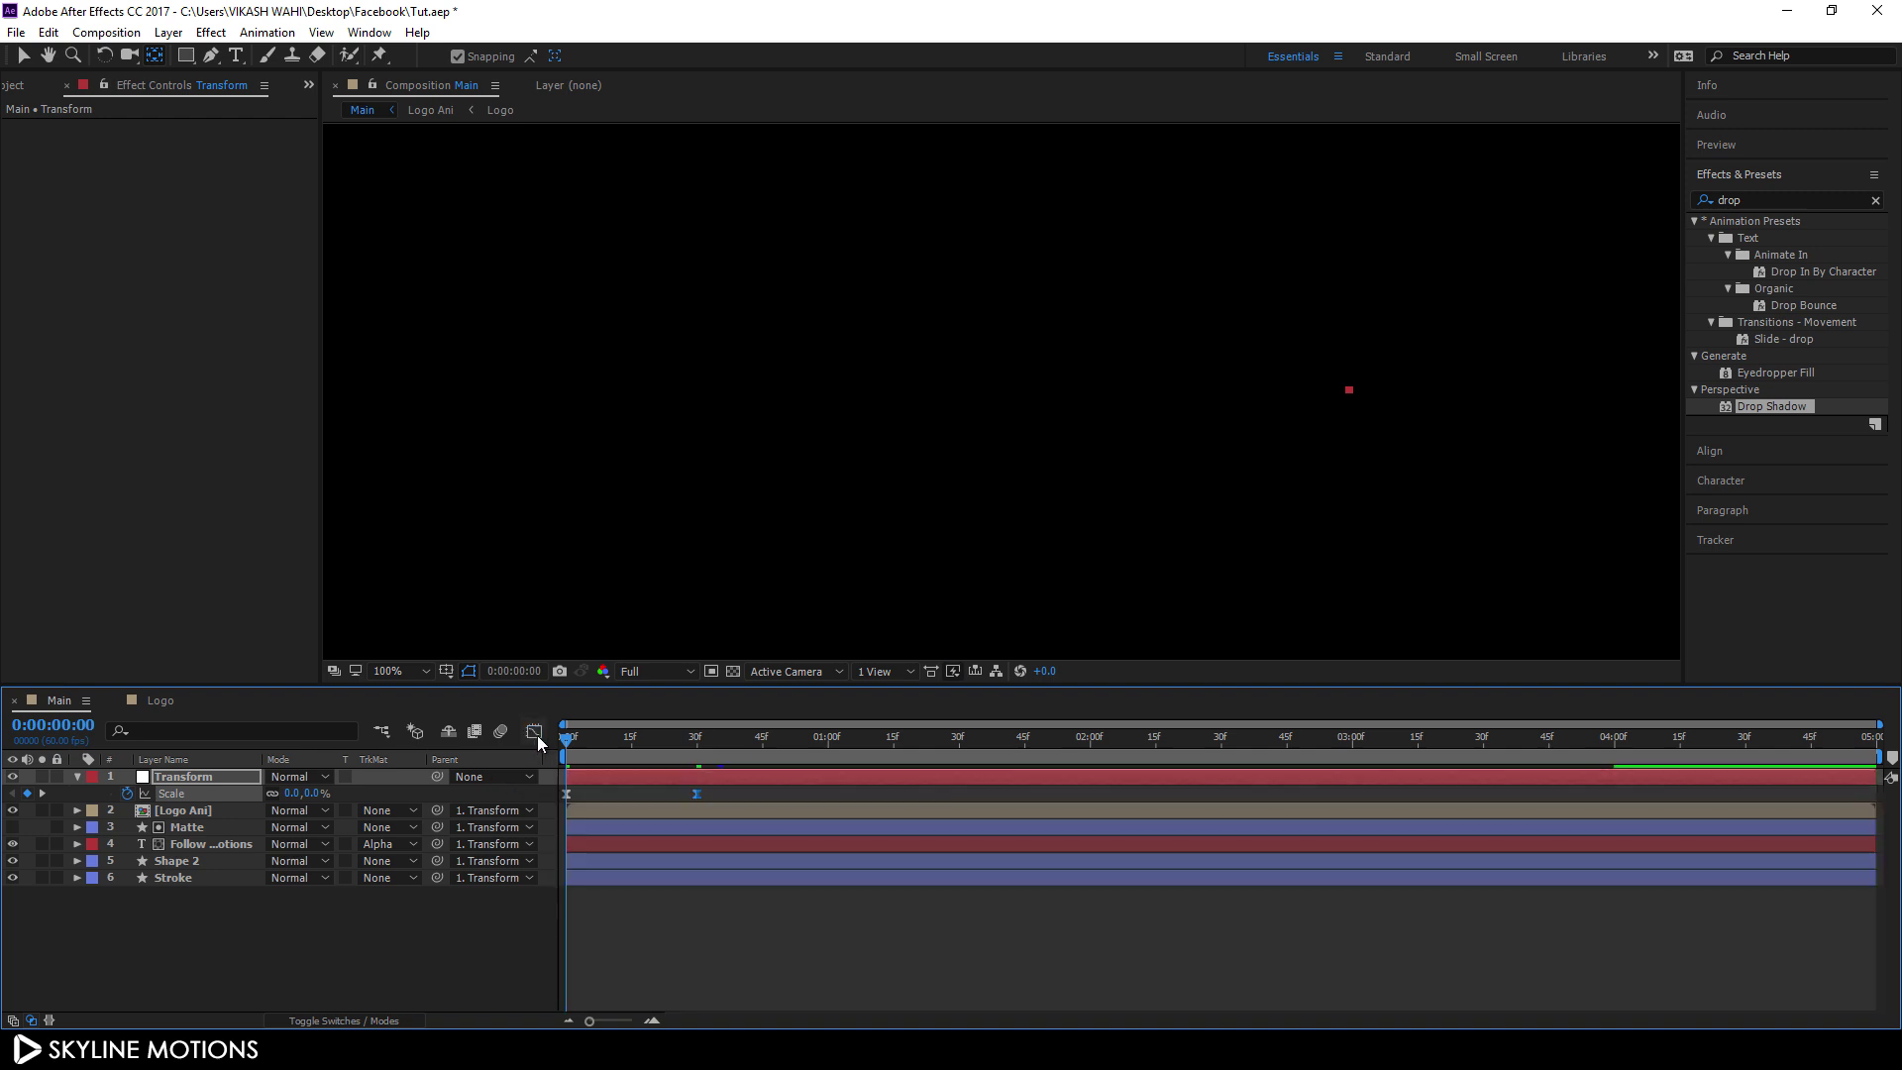
pyautogui.click(76, 778)
pyautogui.moveTo(583, 760); pyautogui.dragTo(1085, 761)
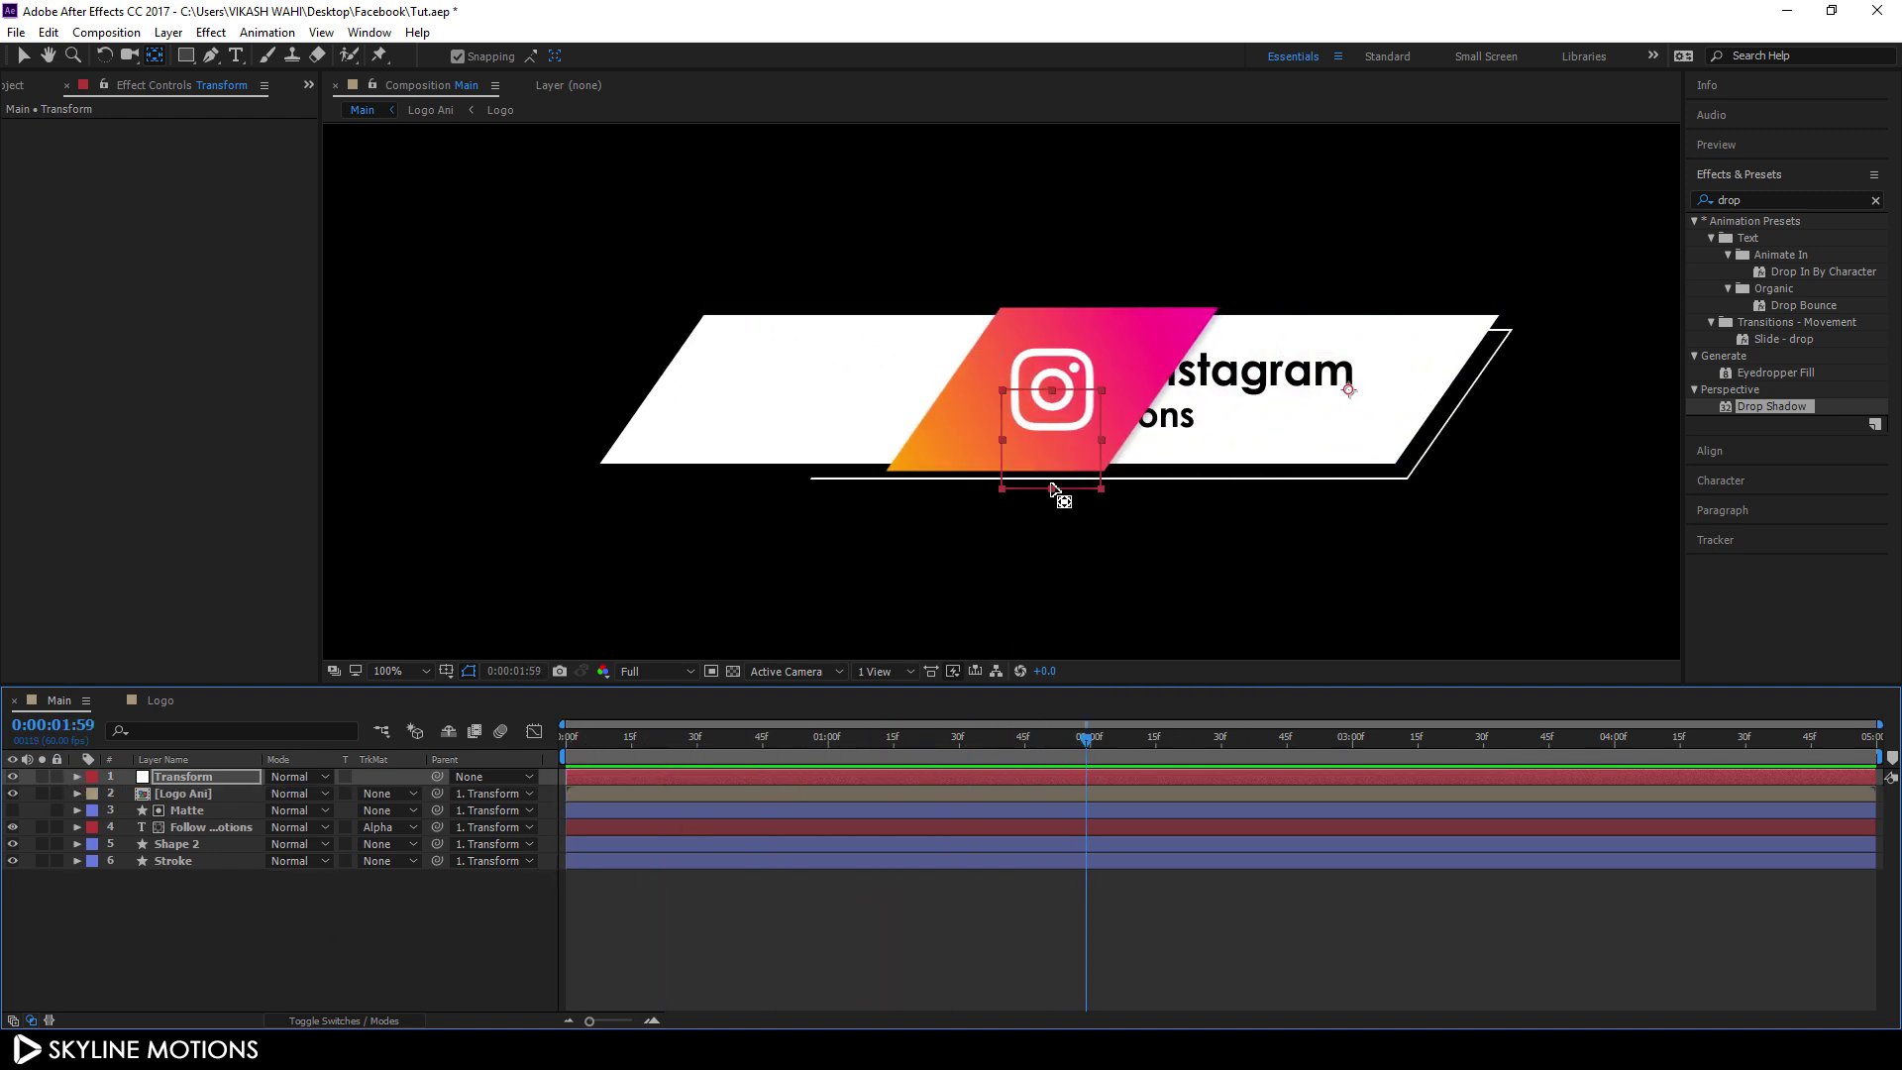
# Step: Create a new 1920 x 1080 composition named Final with a duration of 10 seconds
pyautogui.click(106, 31)
pyautogui.click(120, 52)
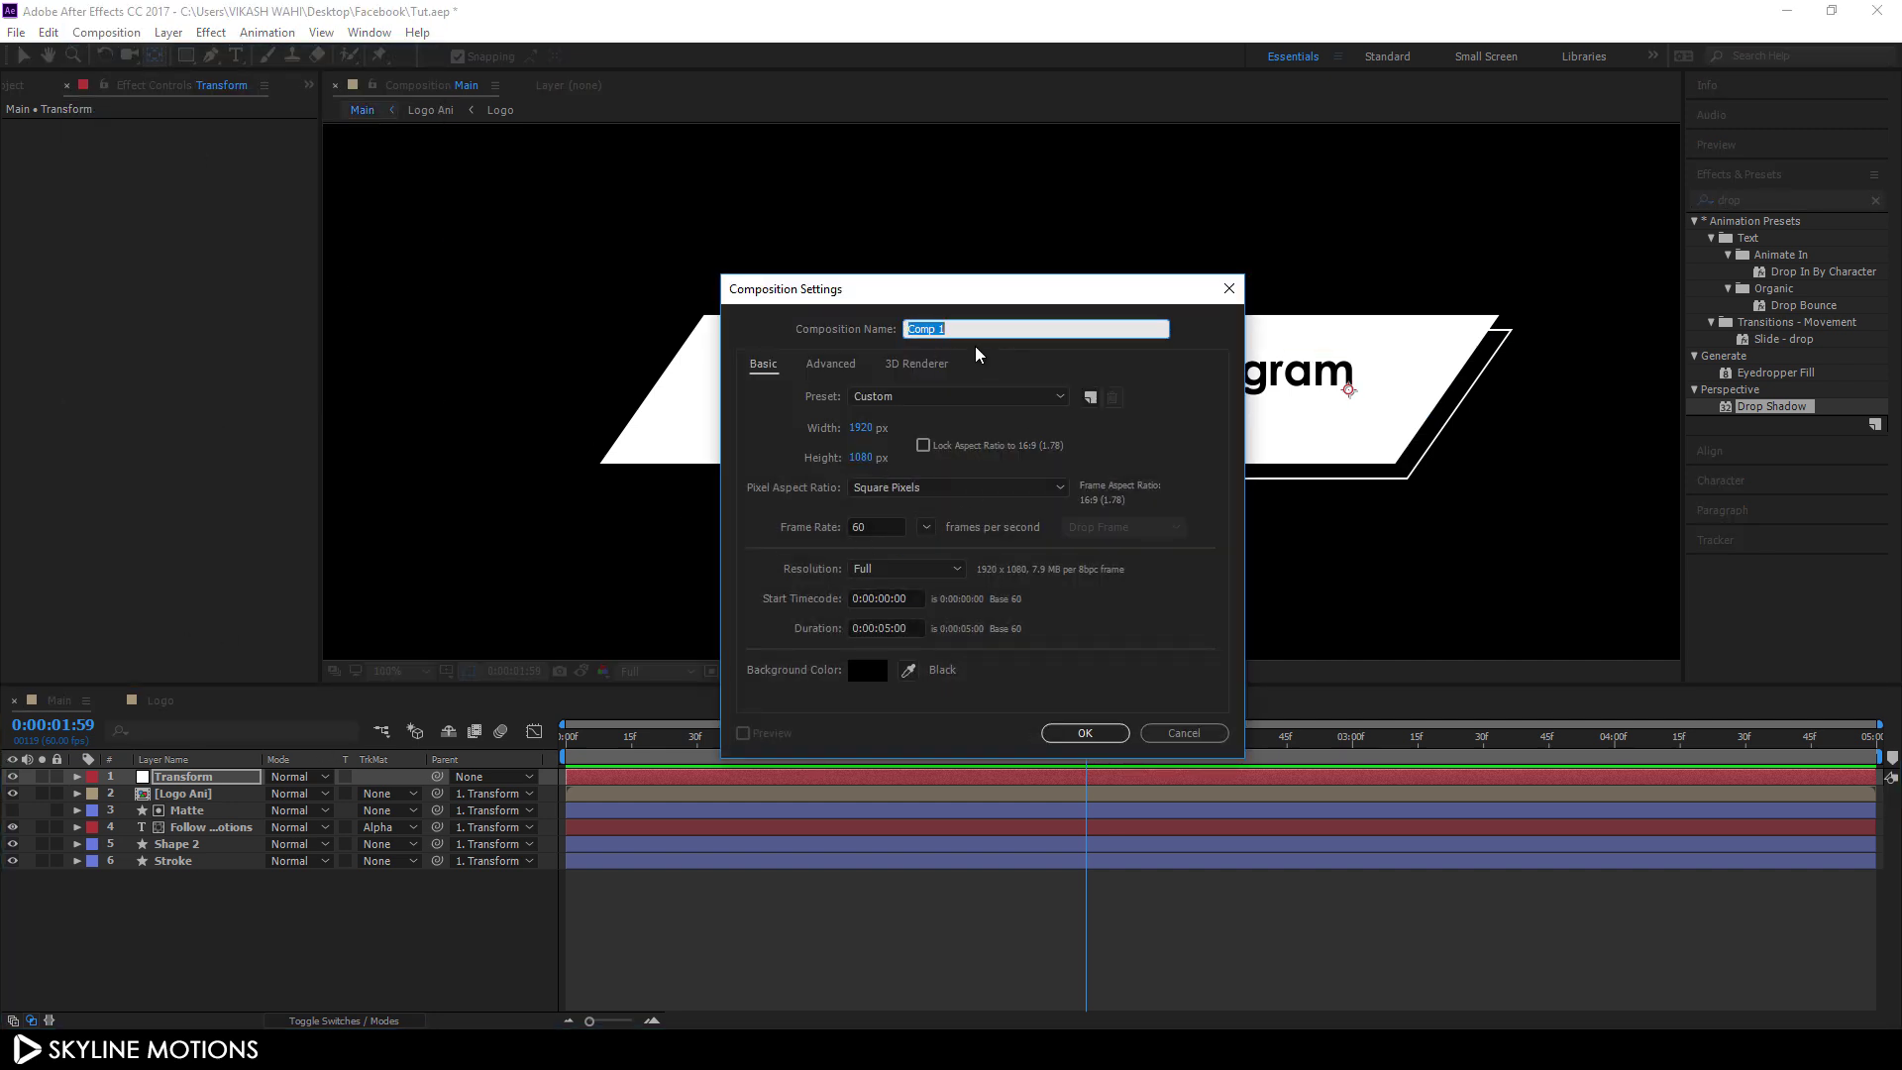
pyautogui.press('BackSpace')
pyautogui.write('Final')
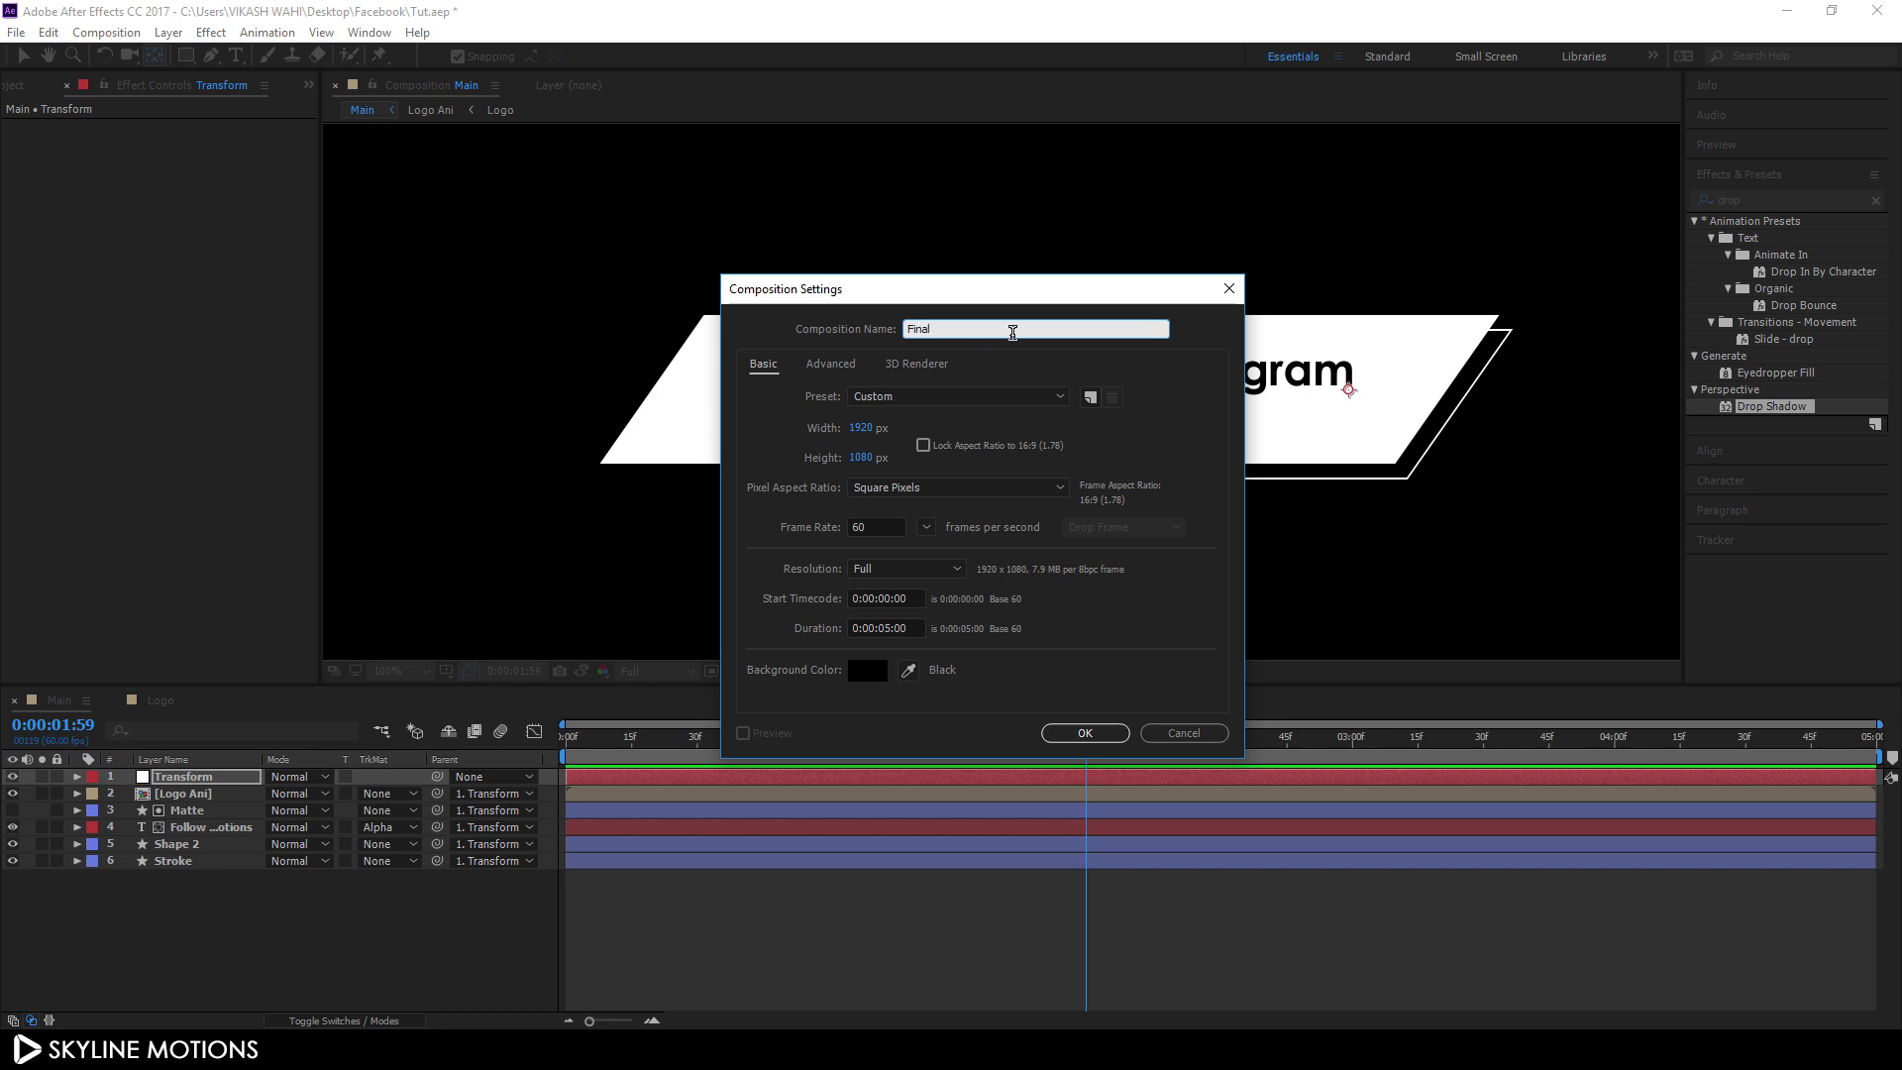
pyautogui.click(883, 630)
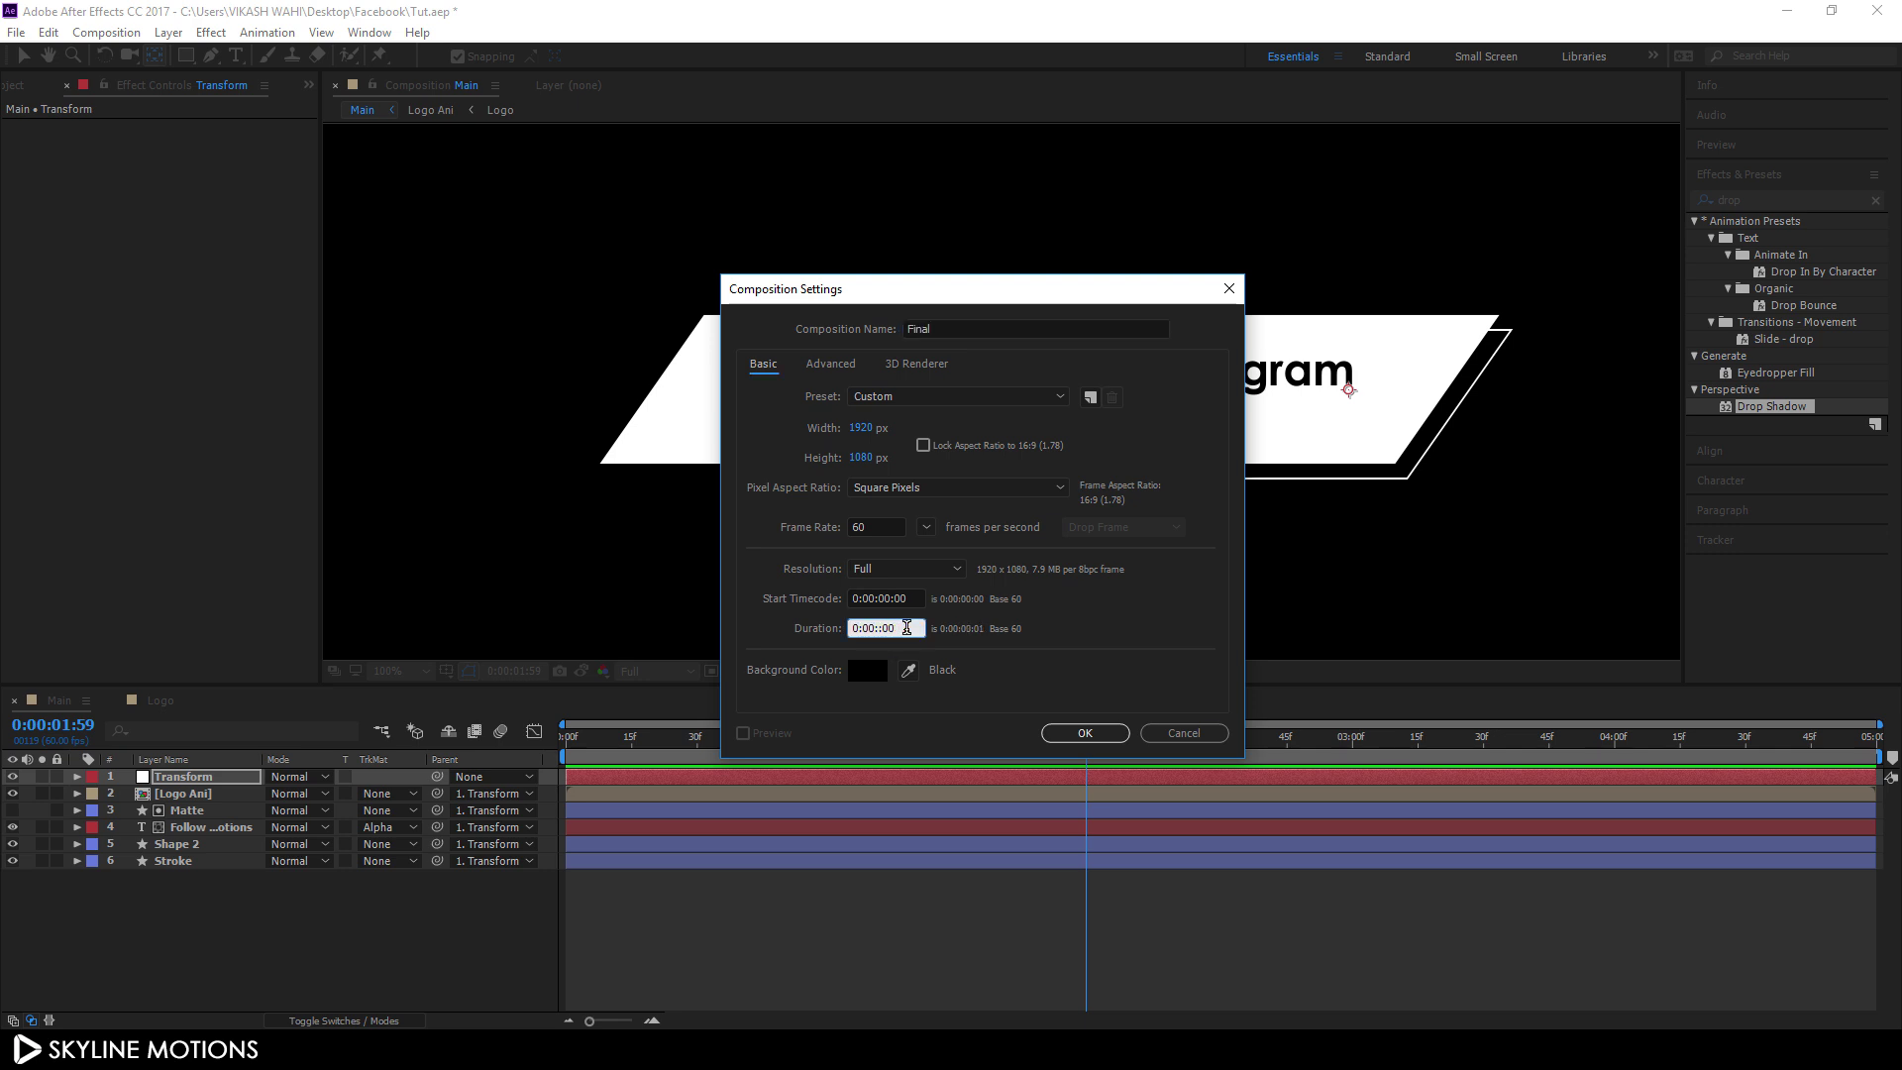
pyautogui.write('10')
pyautogui.click(1075, 733)
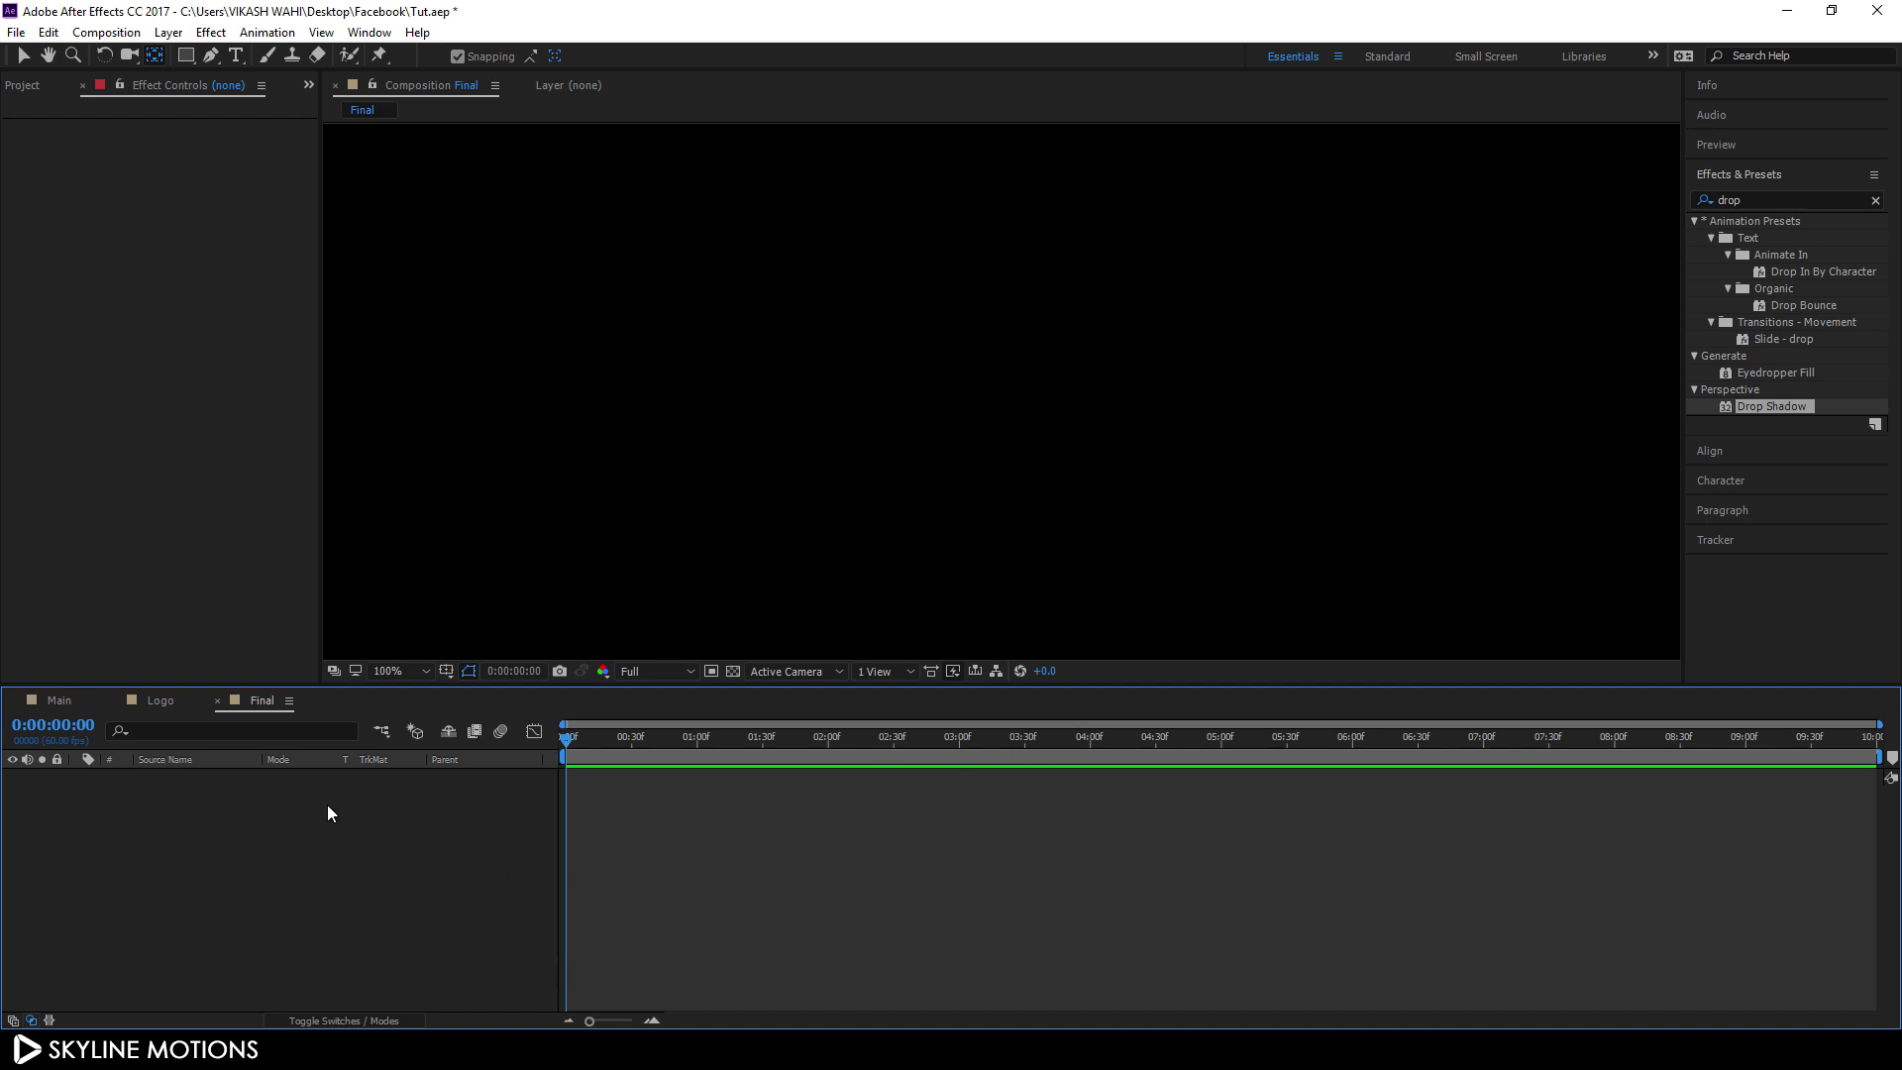
# Step: Add the Main composition as a layer in the Final composition
pyautogui.click(24, 86)
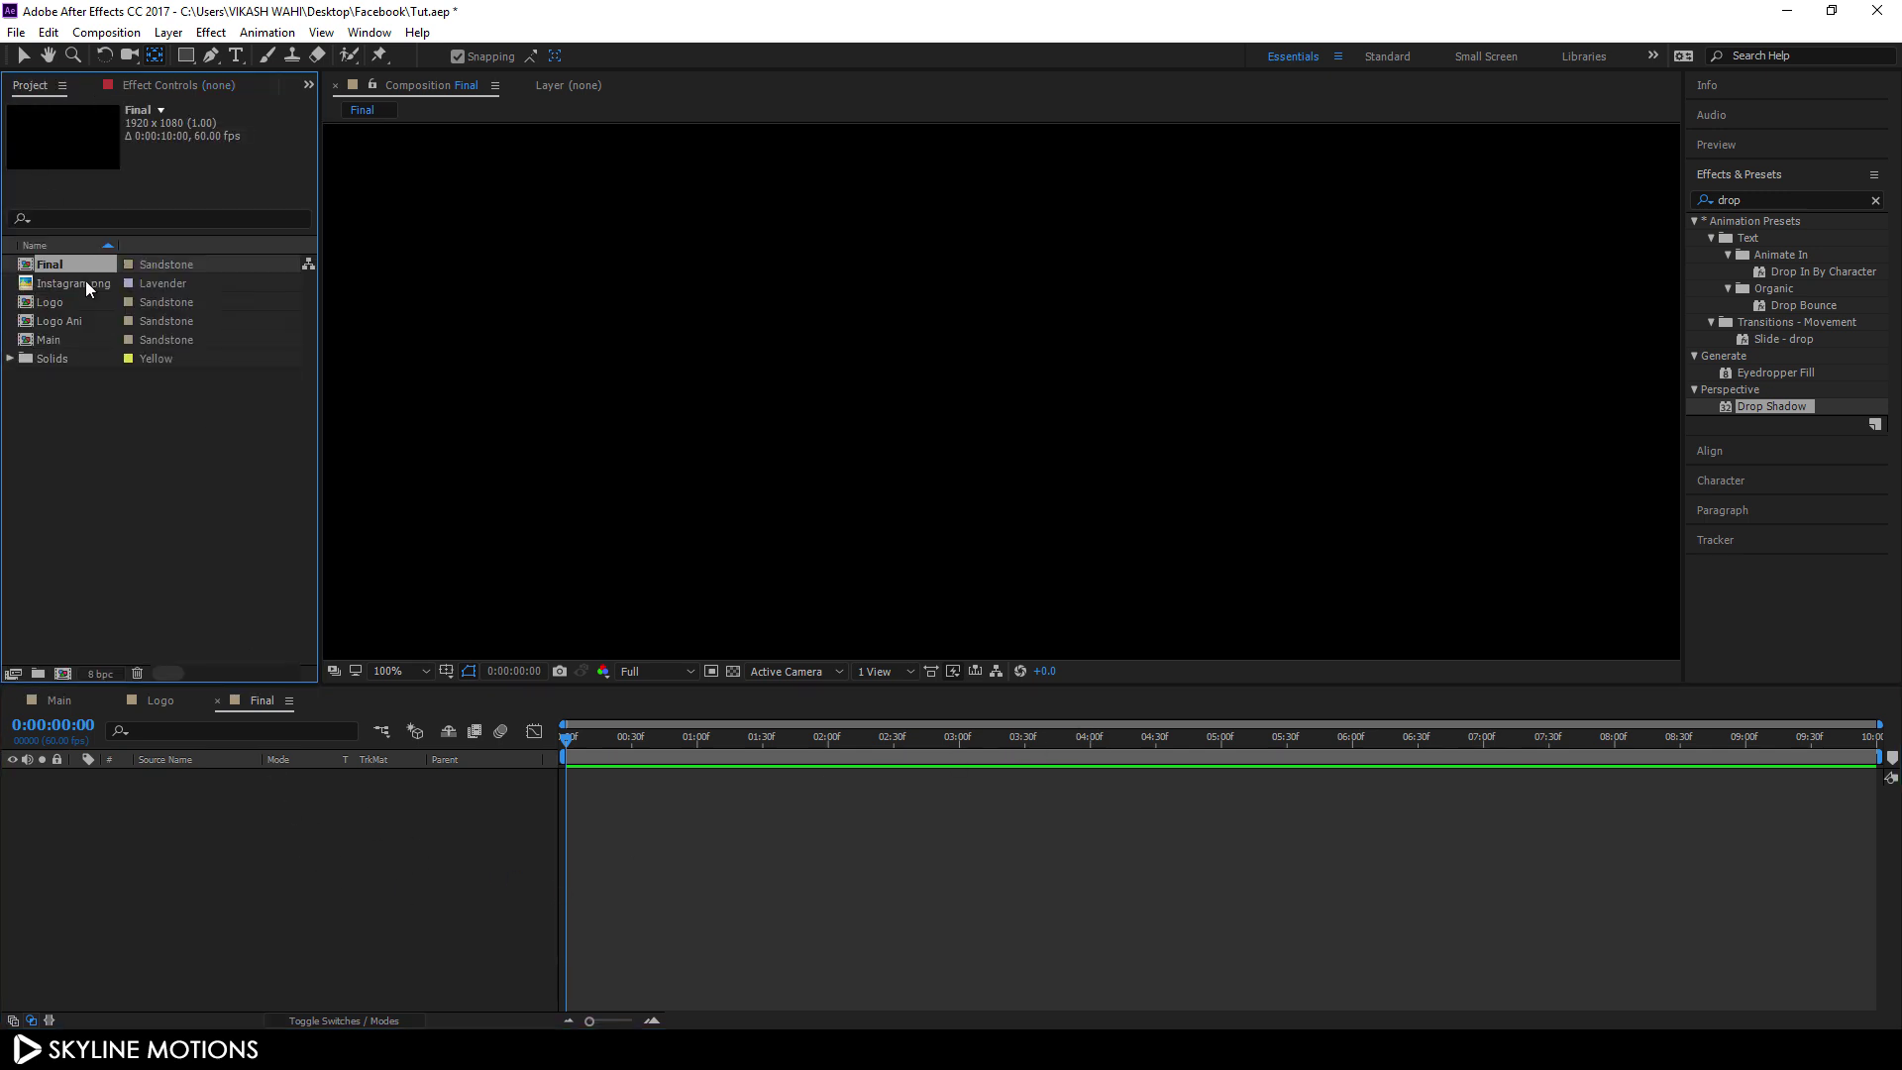
pyautogui.moveTo(69, 335); pyautogui.dragTo(229, 810)
# Step: Rename the Main layer in Final as Ani In and duplicate it
pyautogui.rightClick(214, 779)
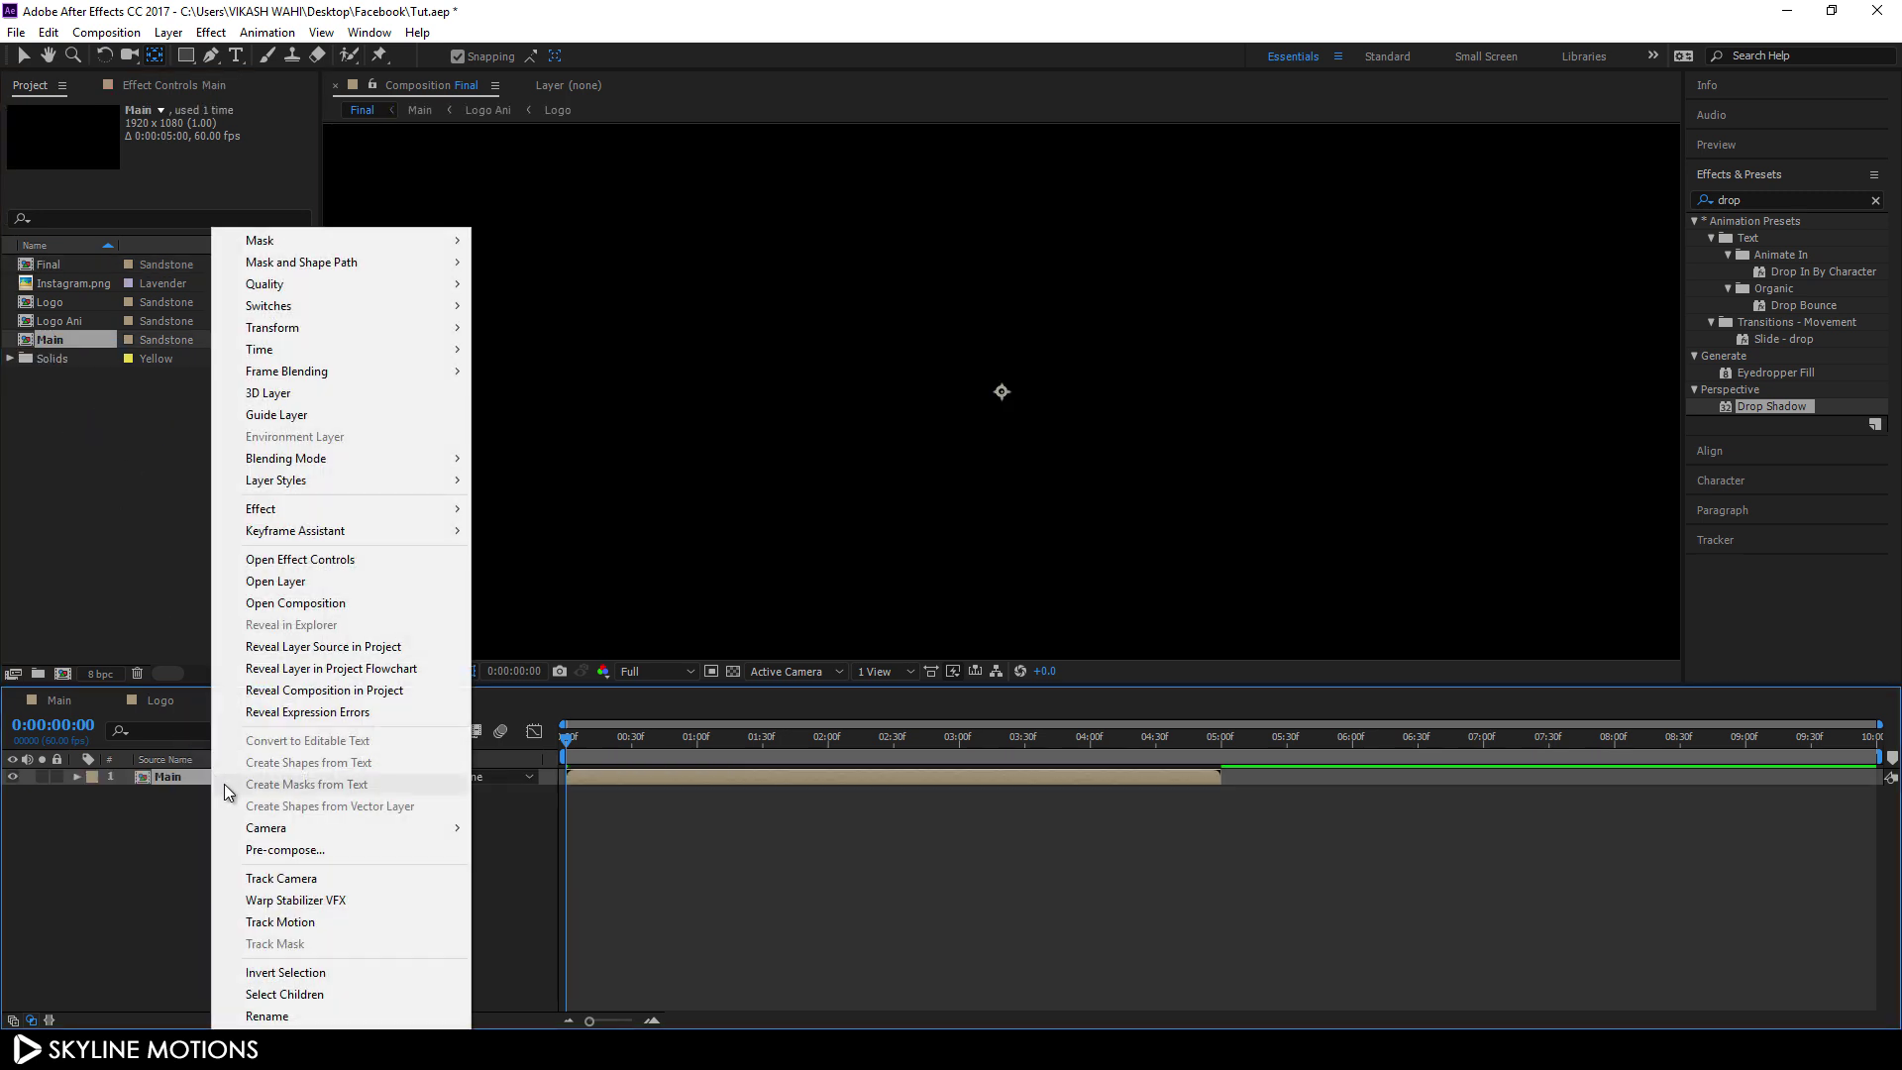
pyautogui.click(318, 1017)
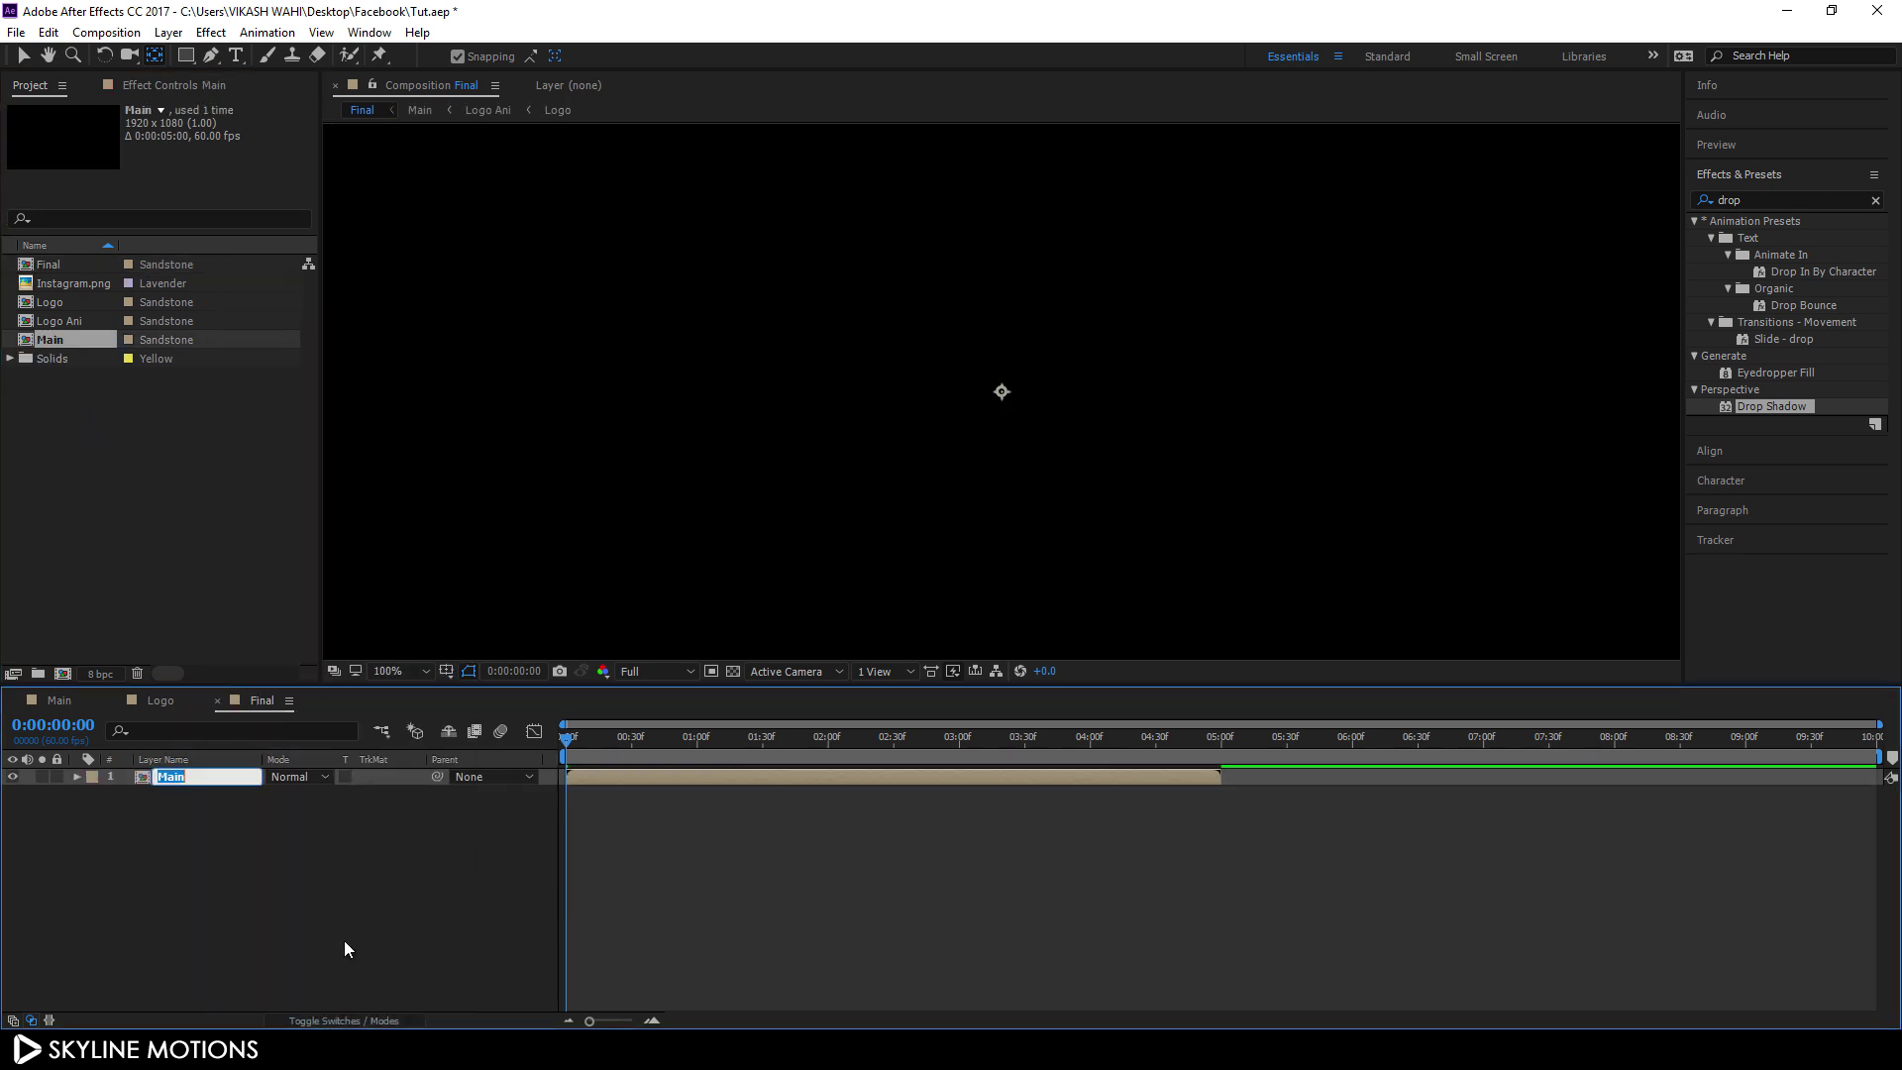
pyautogui.press('BackSpace')
pyautogui.write('Ani In')
pyautogui.press('Return')
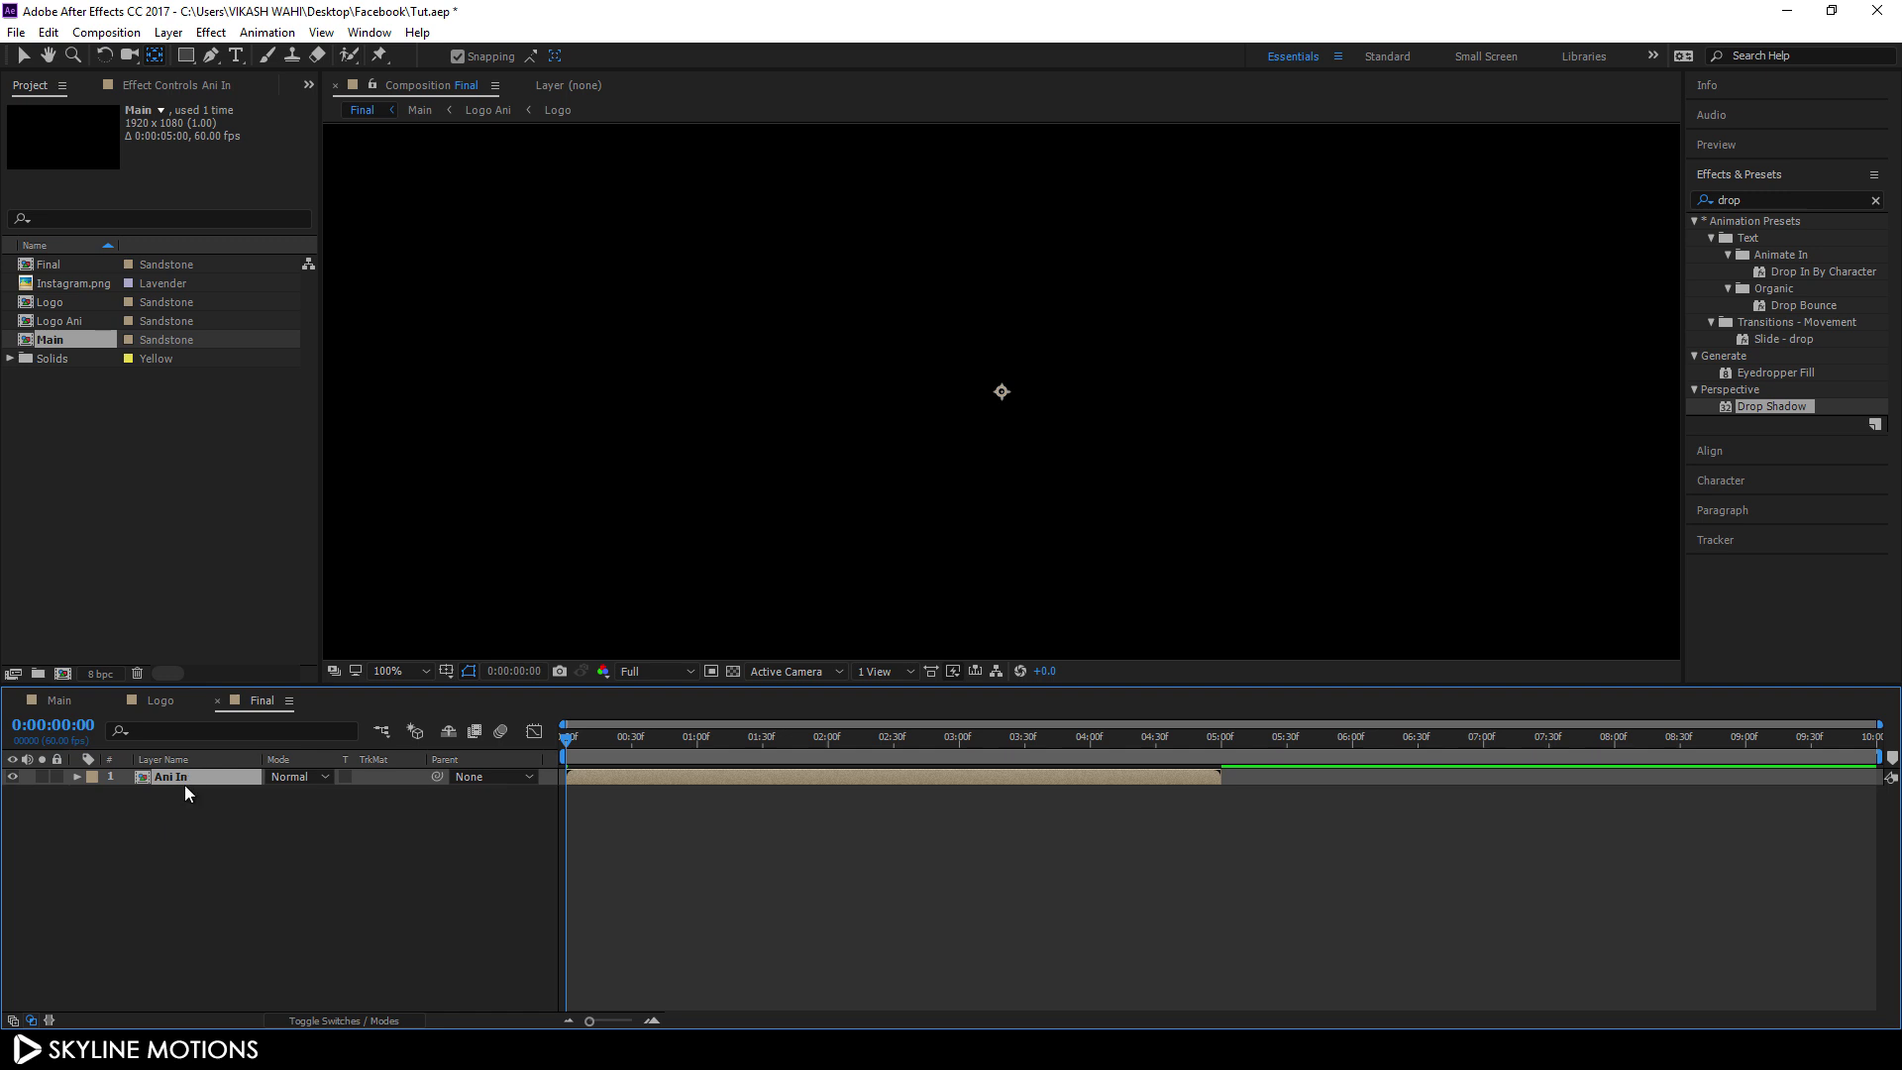
pyautogui.hotkey('ctrl', 'd')
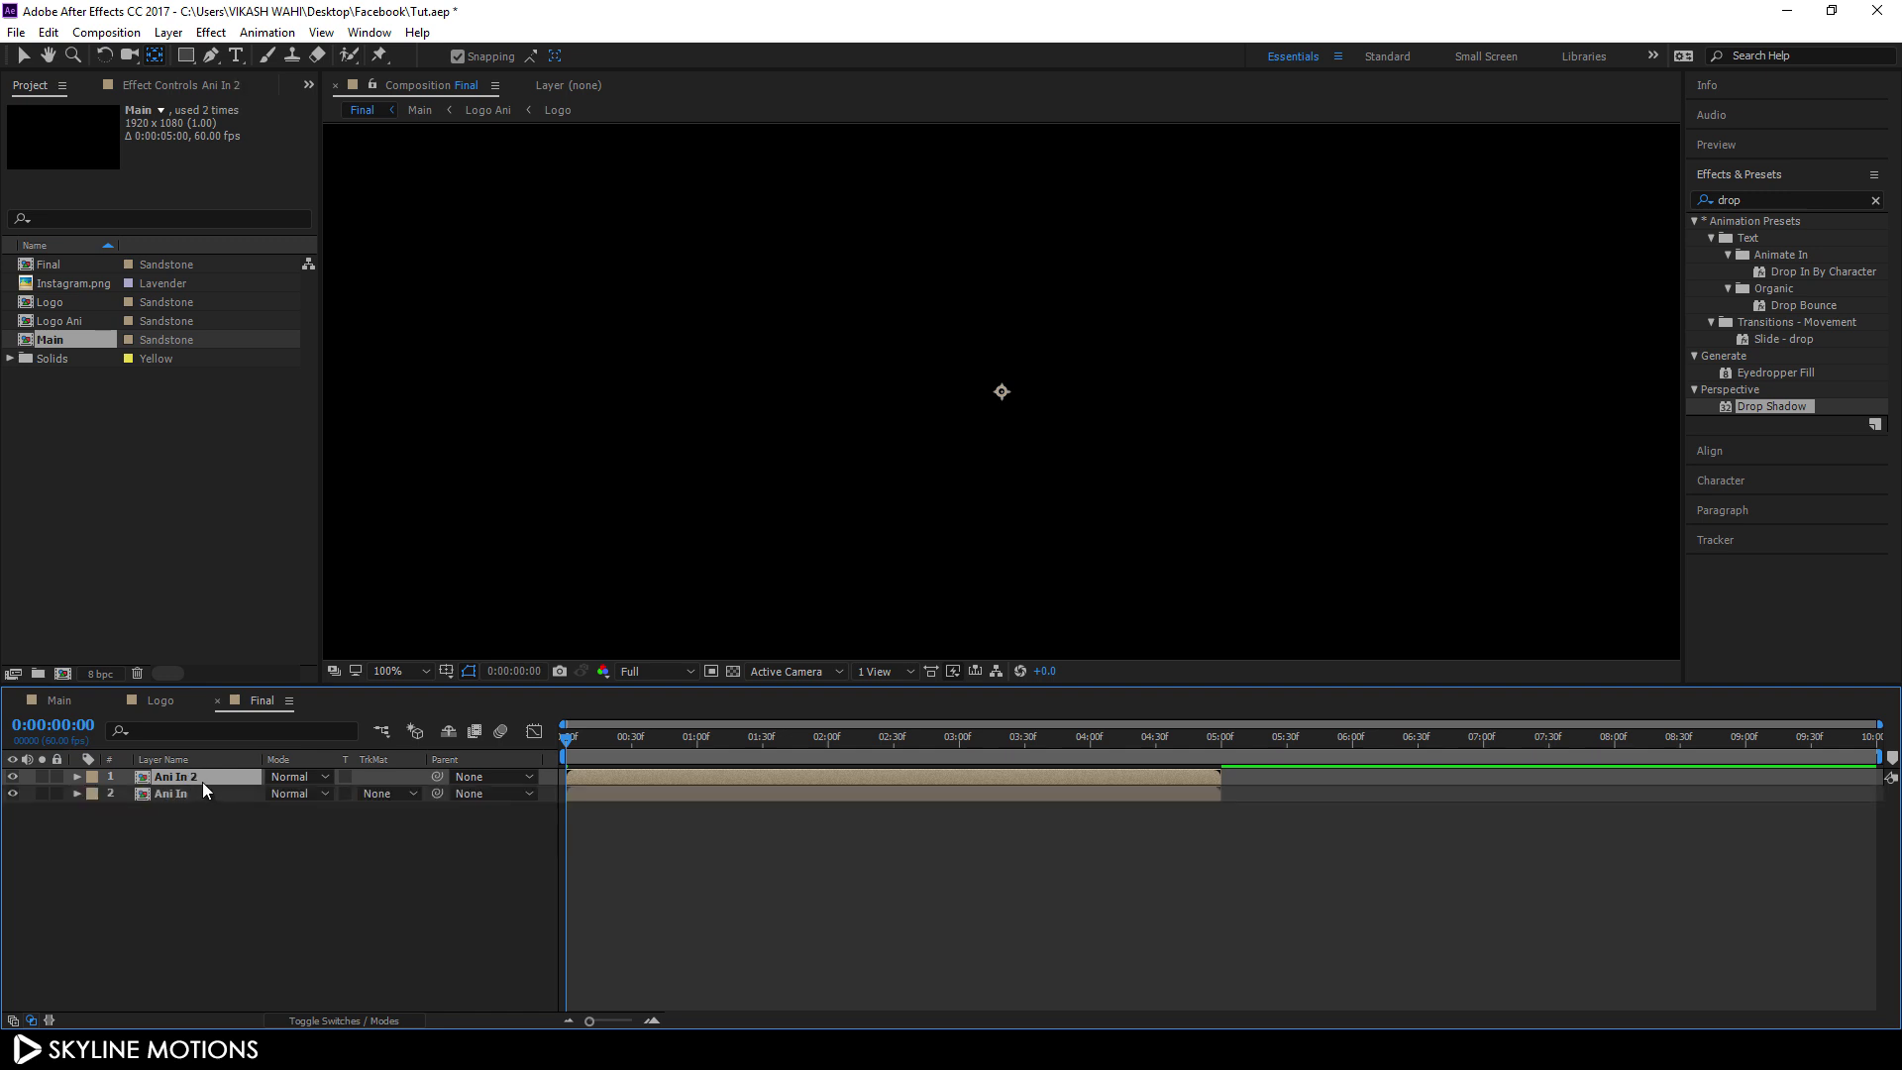
# Step: Rename the duplicated Ani In 2 layer in Final as Ani out
pyautogui.rightClick(199, 776)
pyautogui.click(254, 1016)
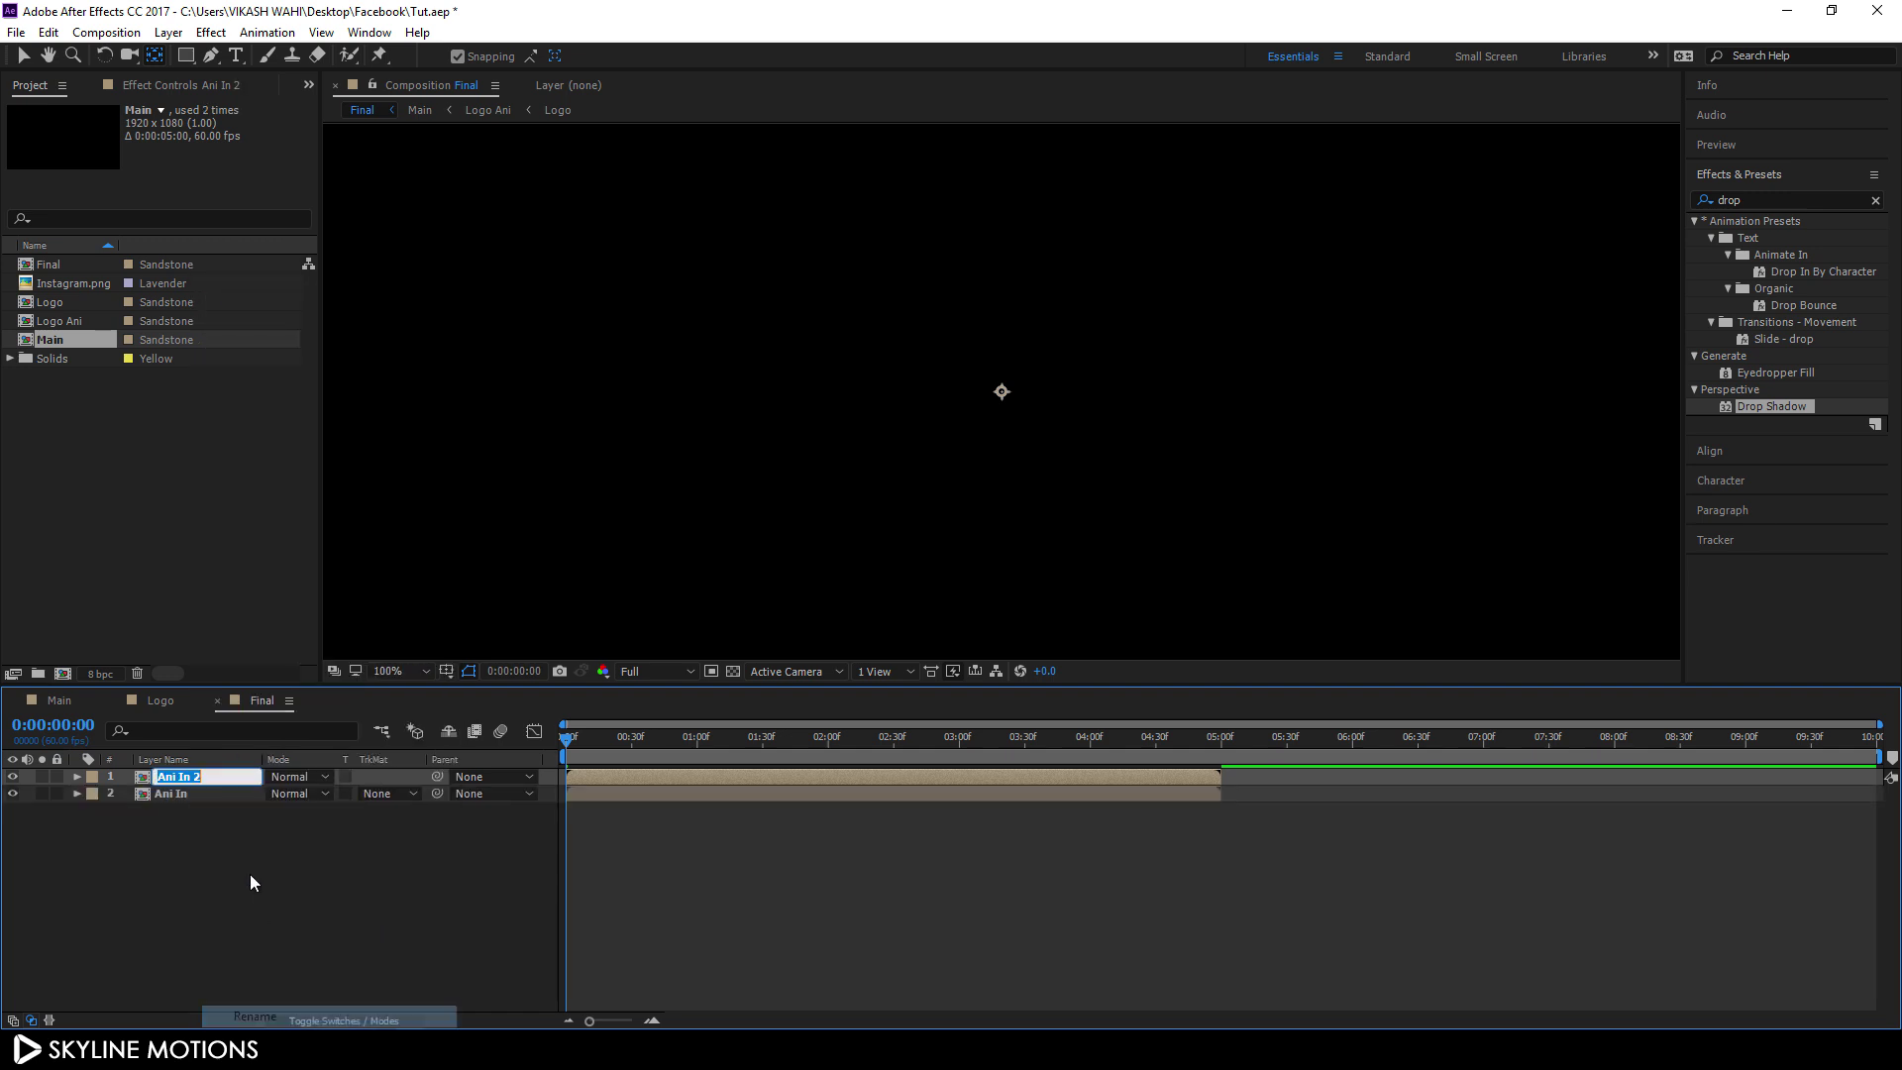
pyautogui.write('Ani out')
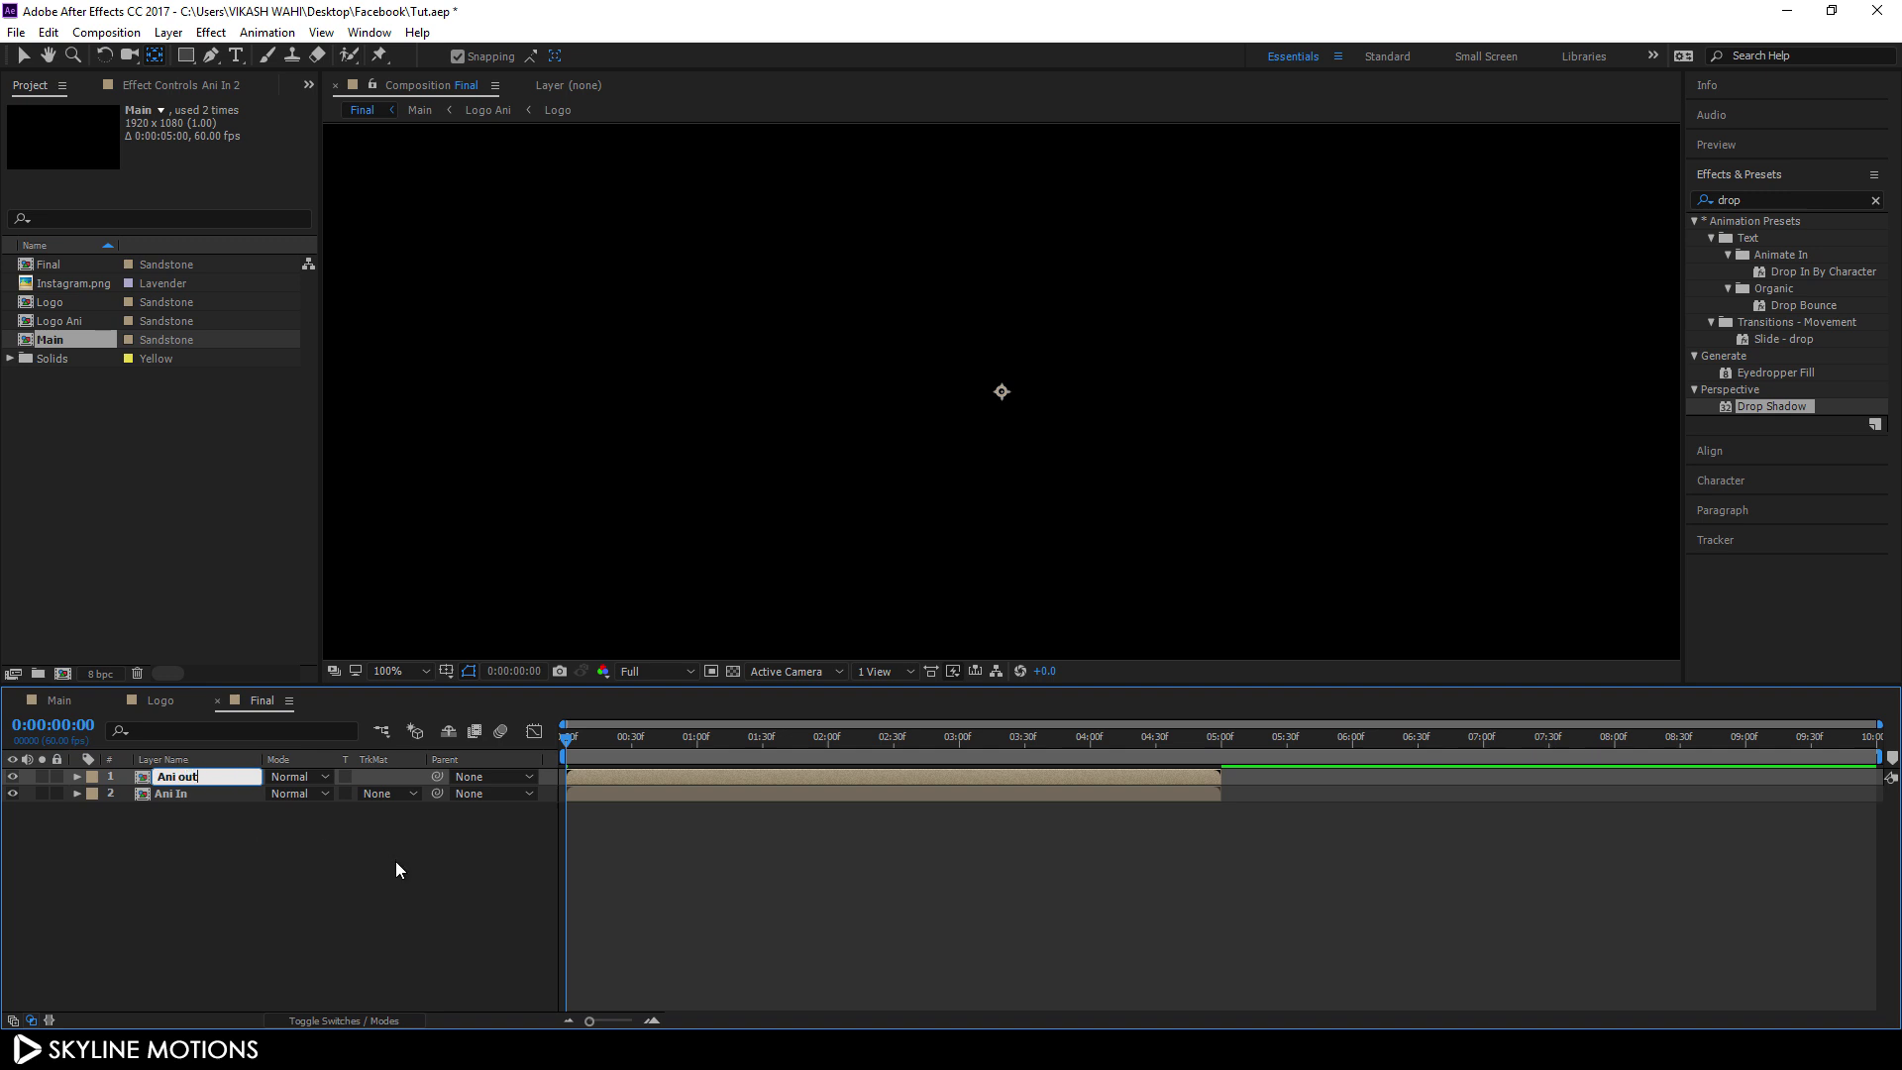
pyautogui.press('Return')
# Step: Move the Ani out layer to start at 5 seconds, right where Ani In ends, and time-reverse it
pyautogui.click(25, 58)
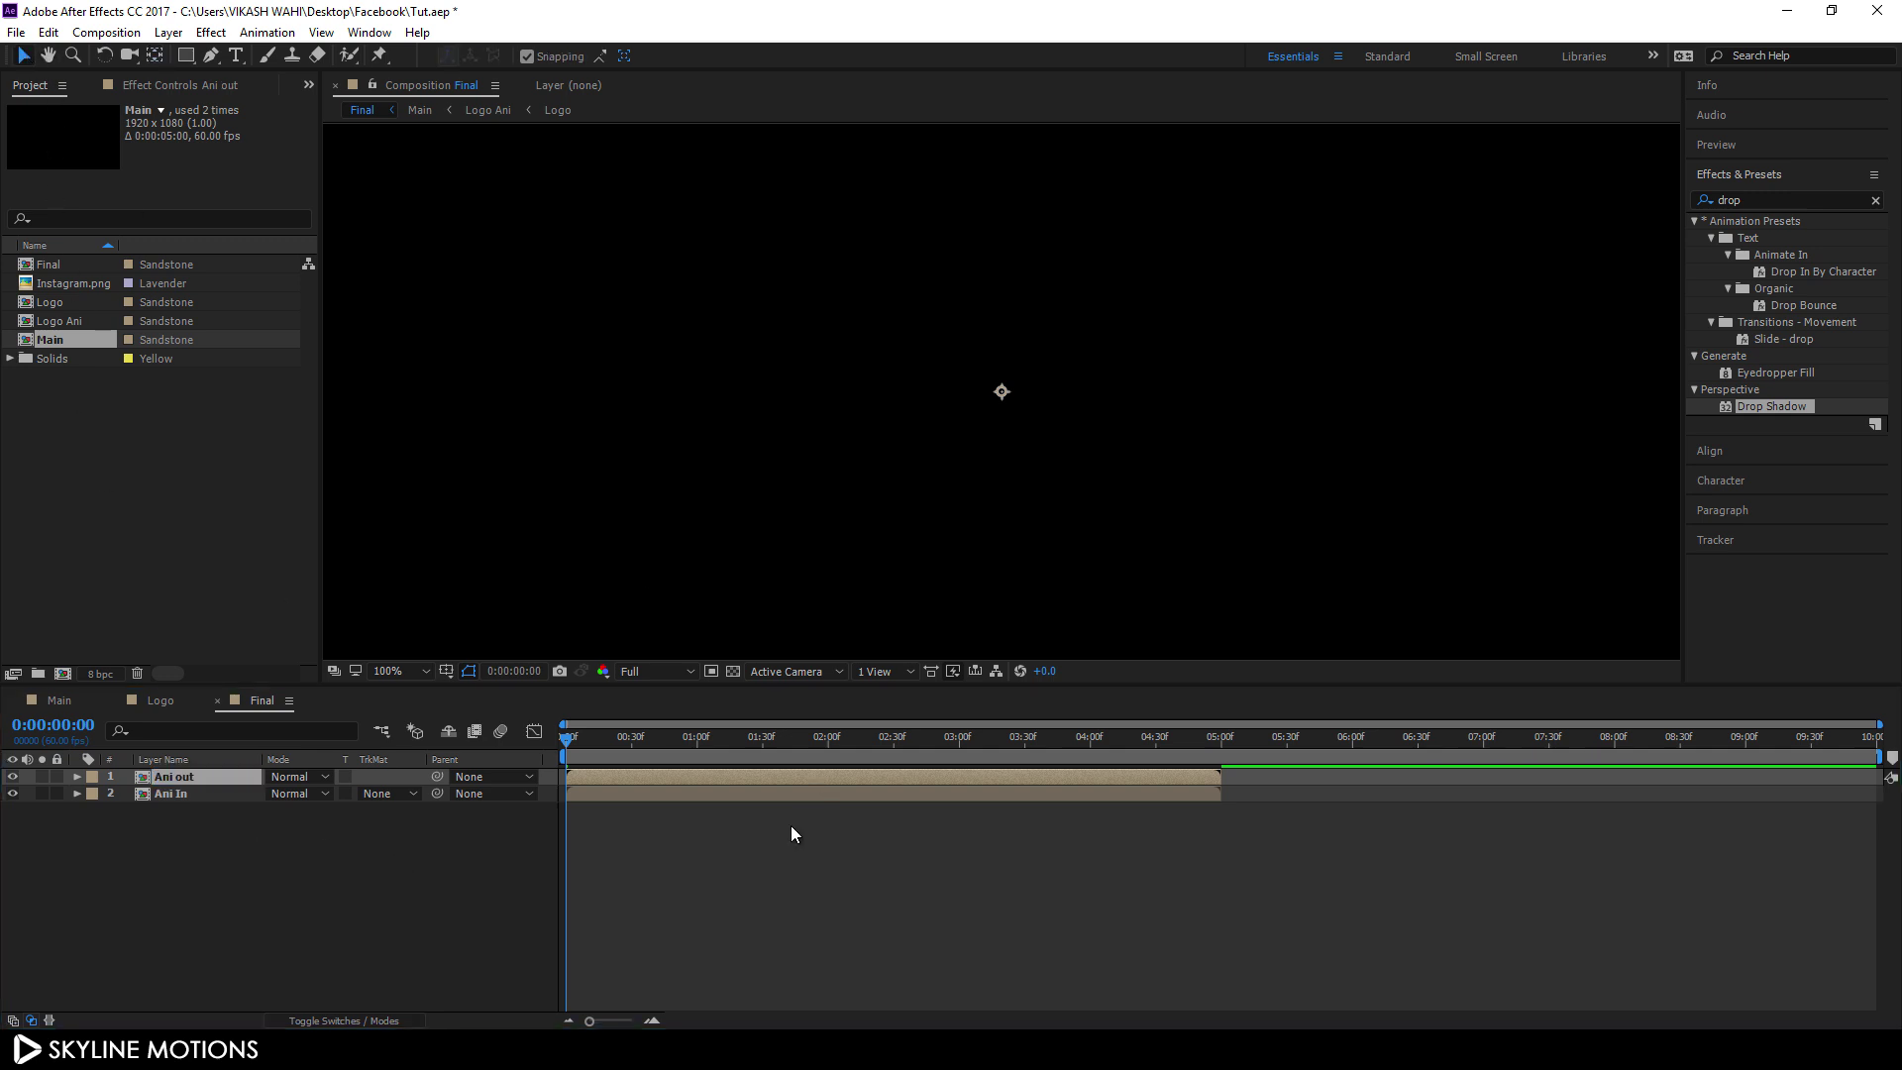
pyautogui.moveTo(653, 779); pyautogui.dragTo(1307, 790)
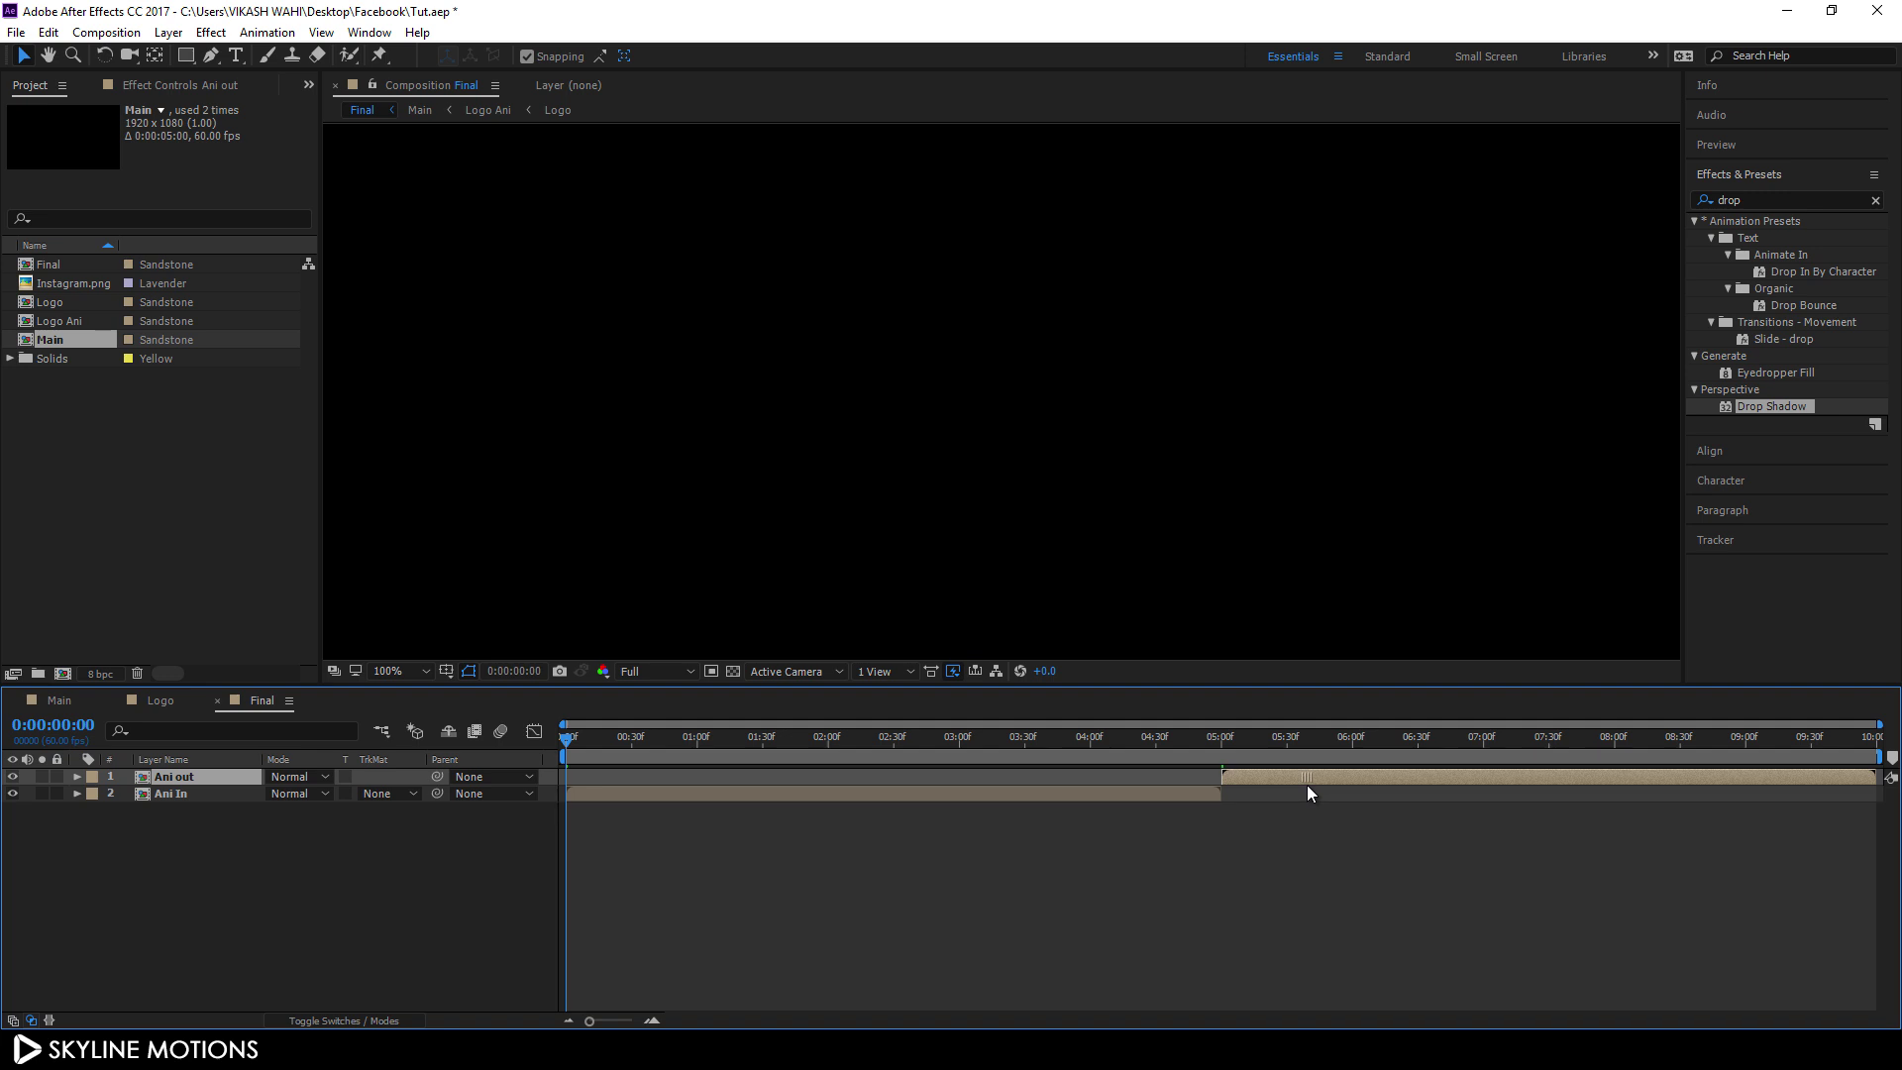
pyautogui.rightClick(1278, 782)
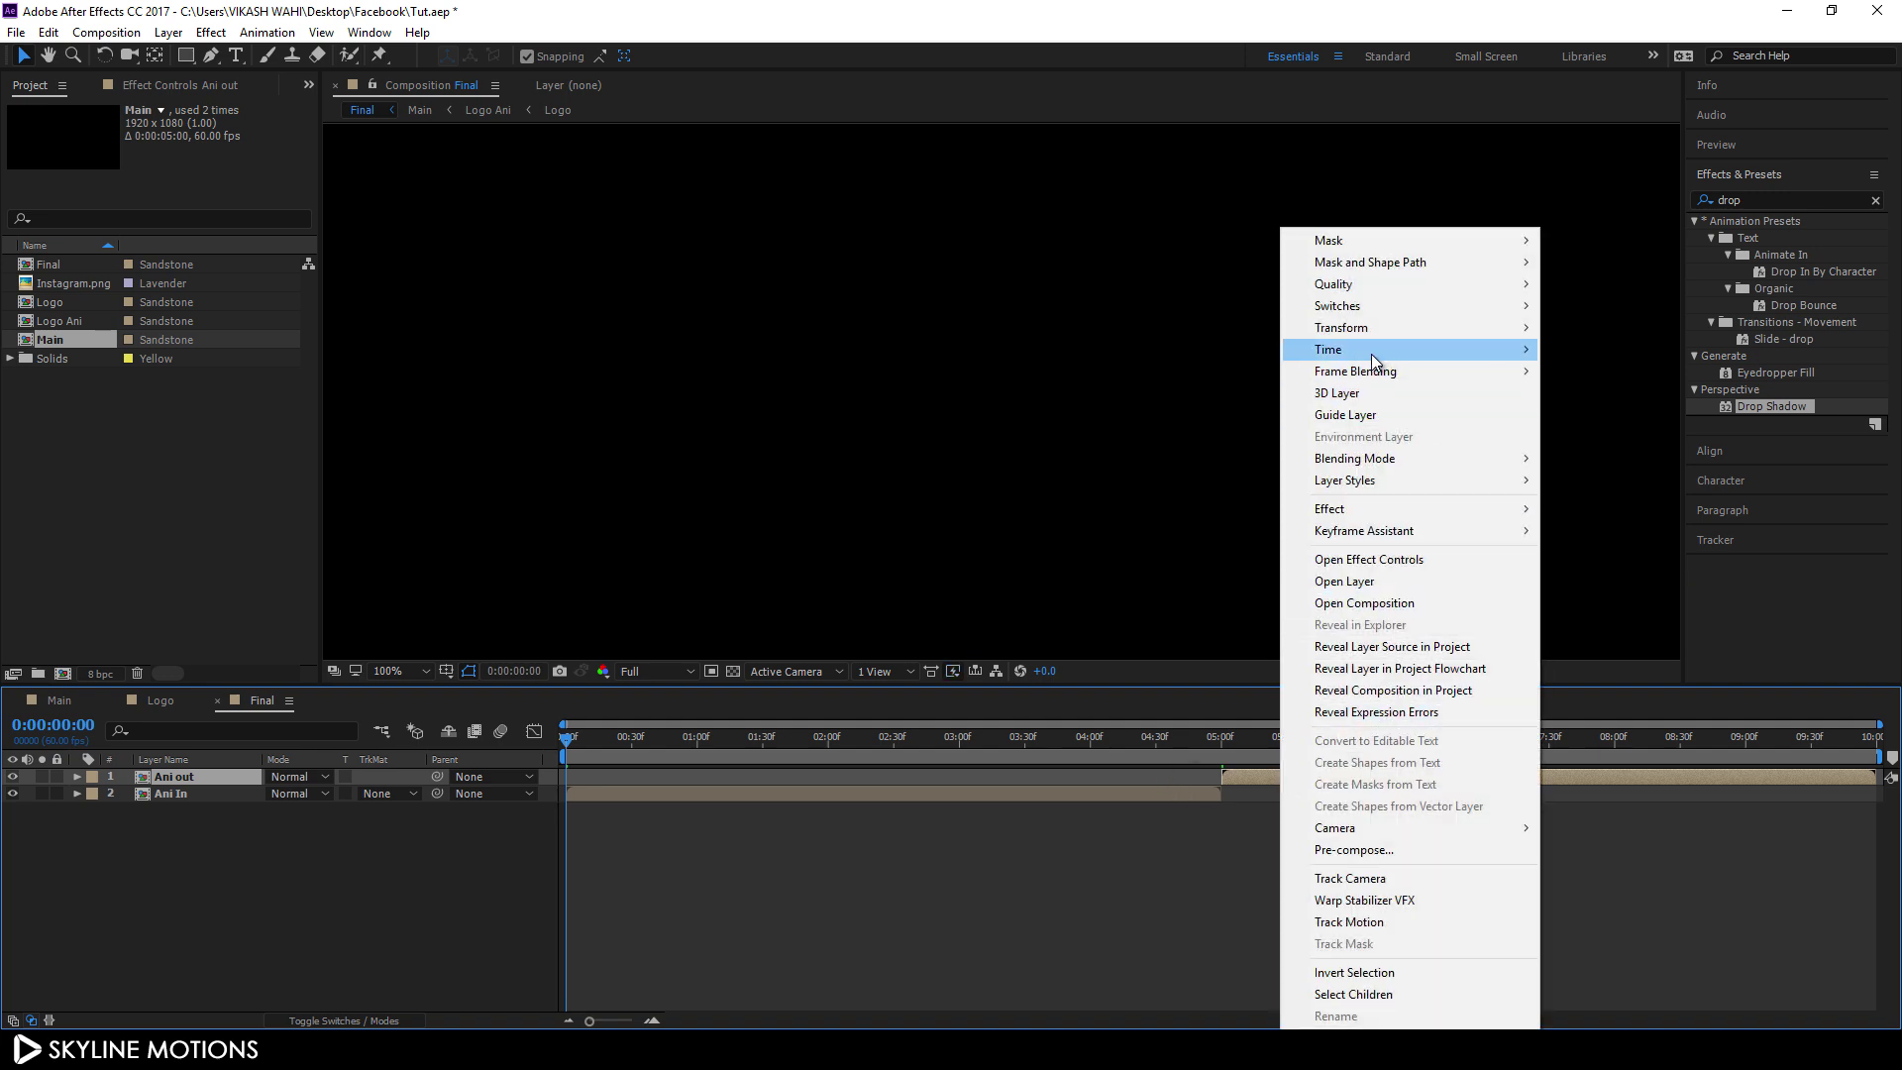
pyautogui.moveTo(1377, 350)
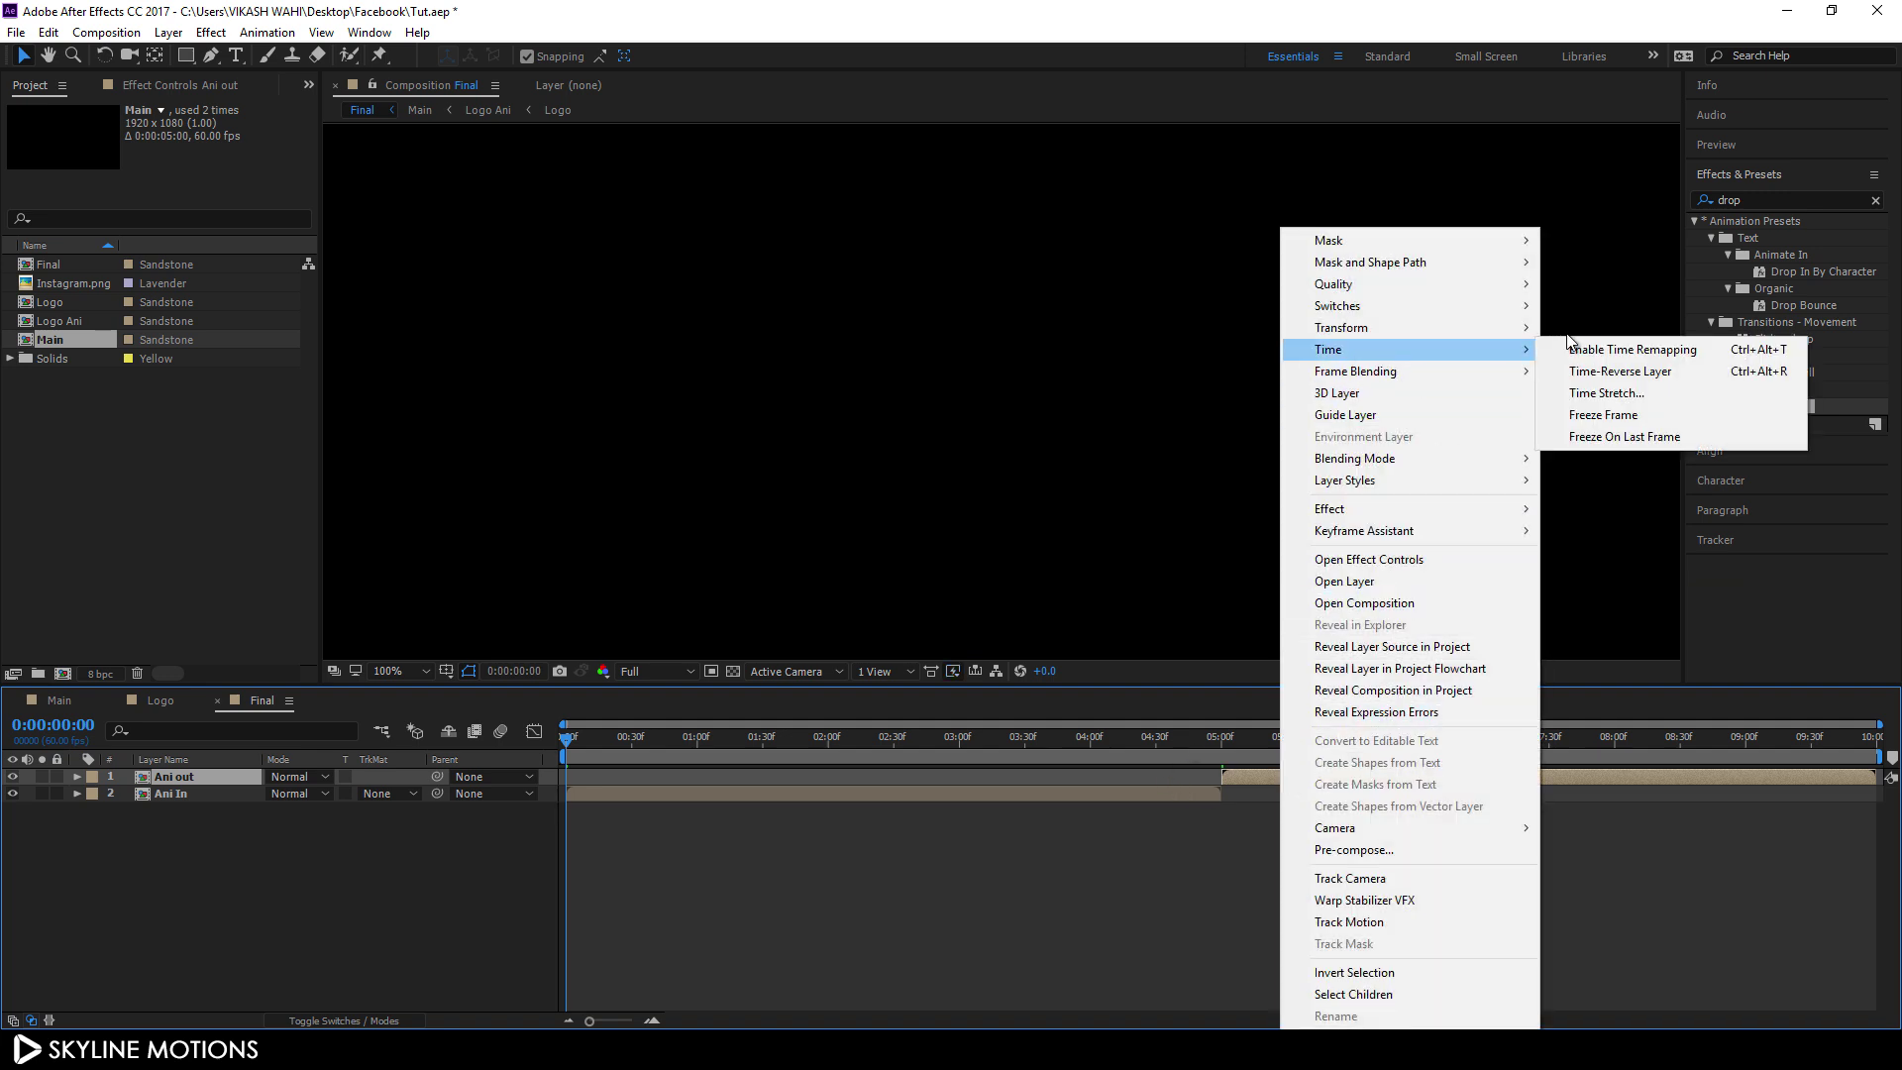
pyautogui.click(1619, 371)
# Step: Preview the Final composition and scrub through its in and out animations
pyautogui.press('space')
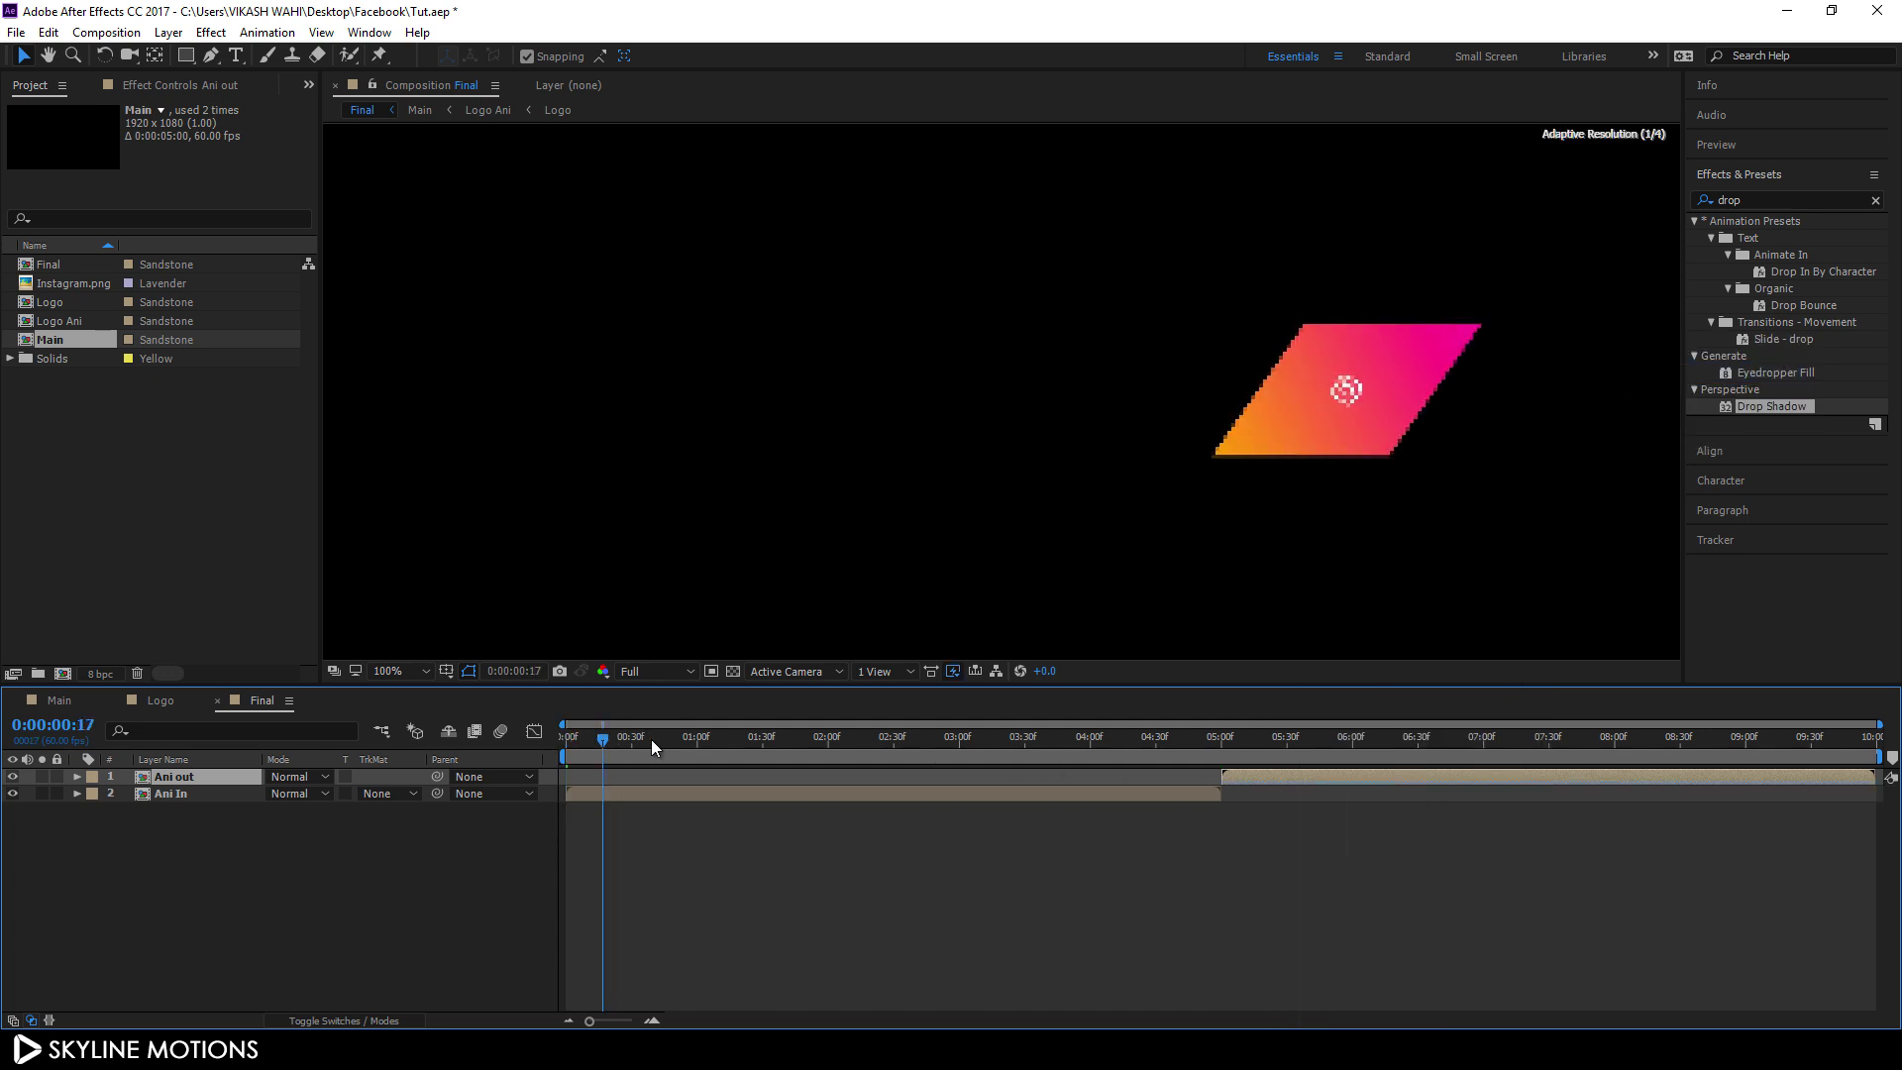
pyautogui.moveTo(651, 746); pyautogui.dragTo(1875, 738)
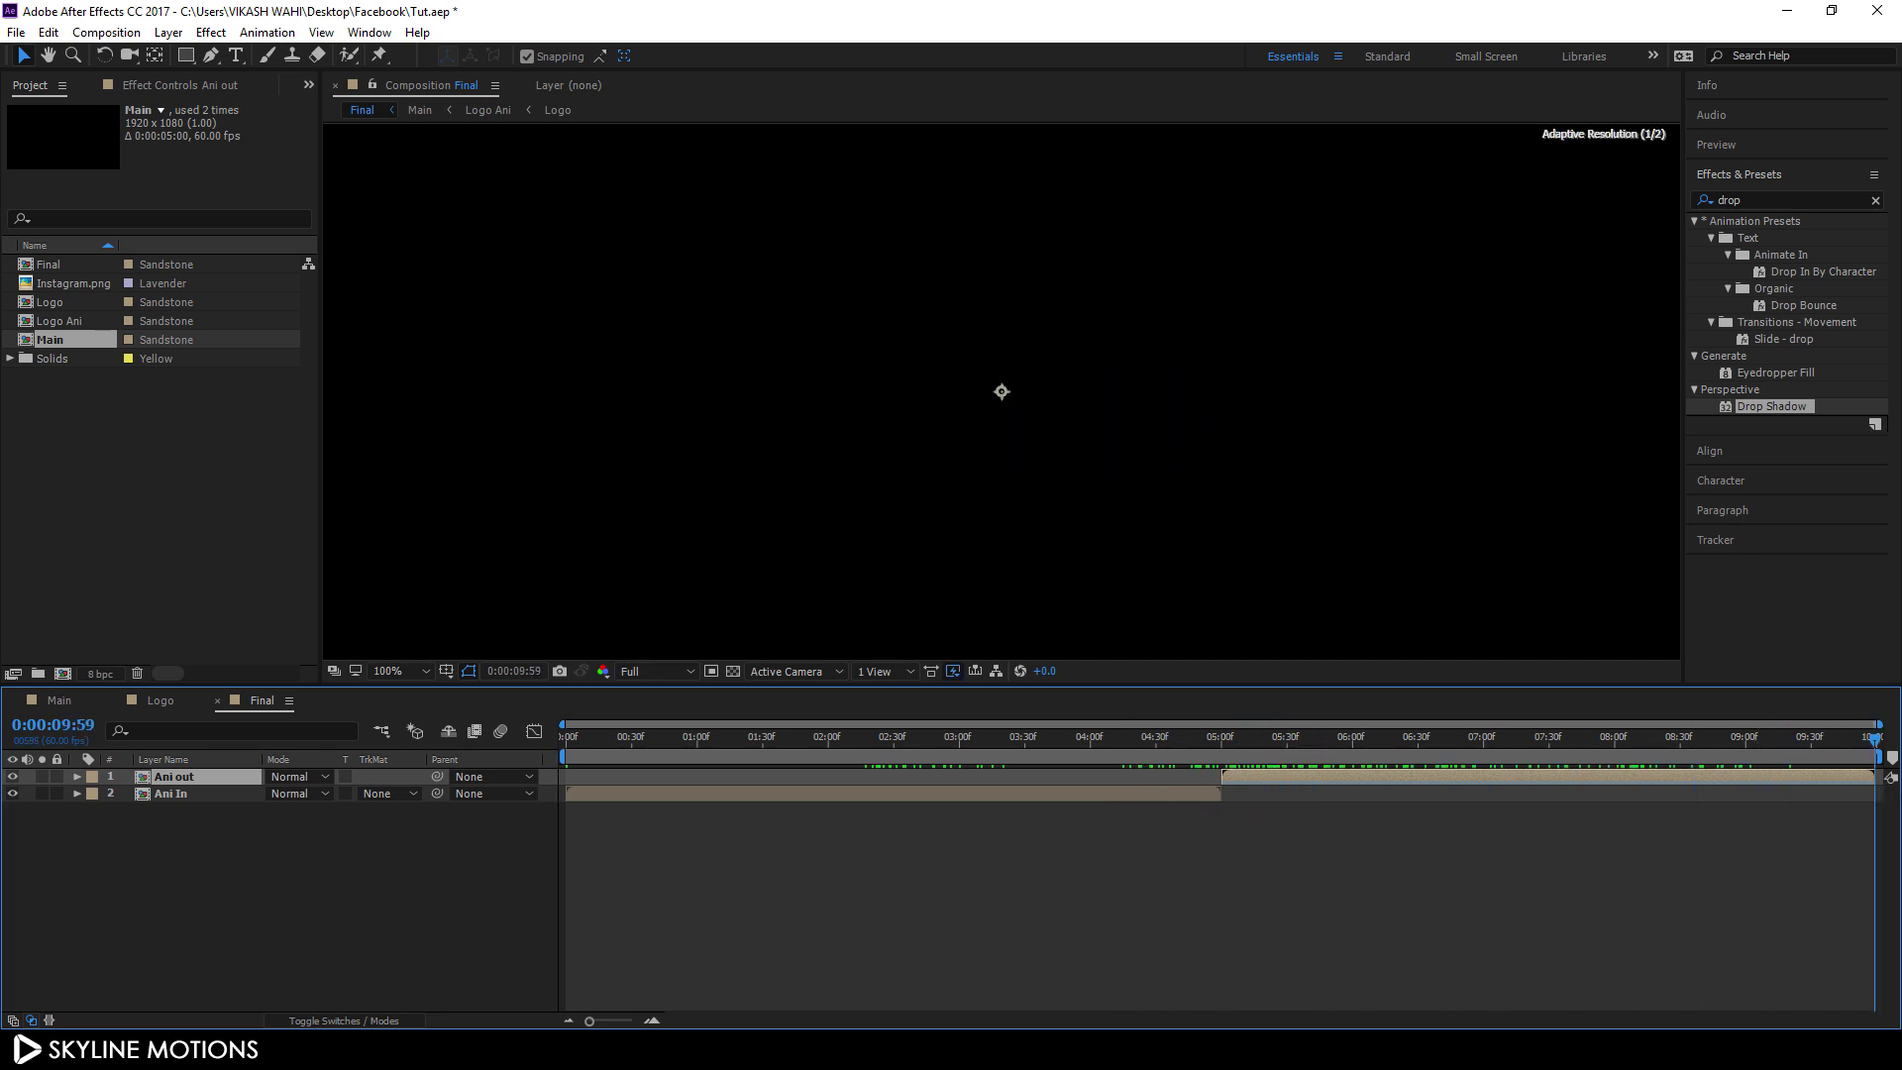
pyautogui.moveTo(967, 754)
pyautogui.mouseDown()
pyautogui.moveTo(899, 746)
pyautogui.moveTo(989, 753)
pyautogui.mouseUp()
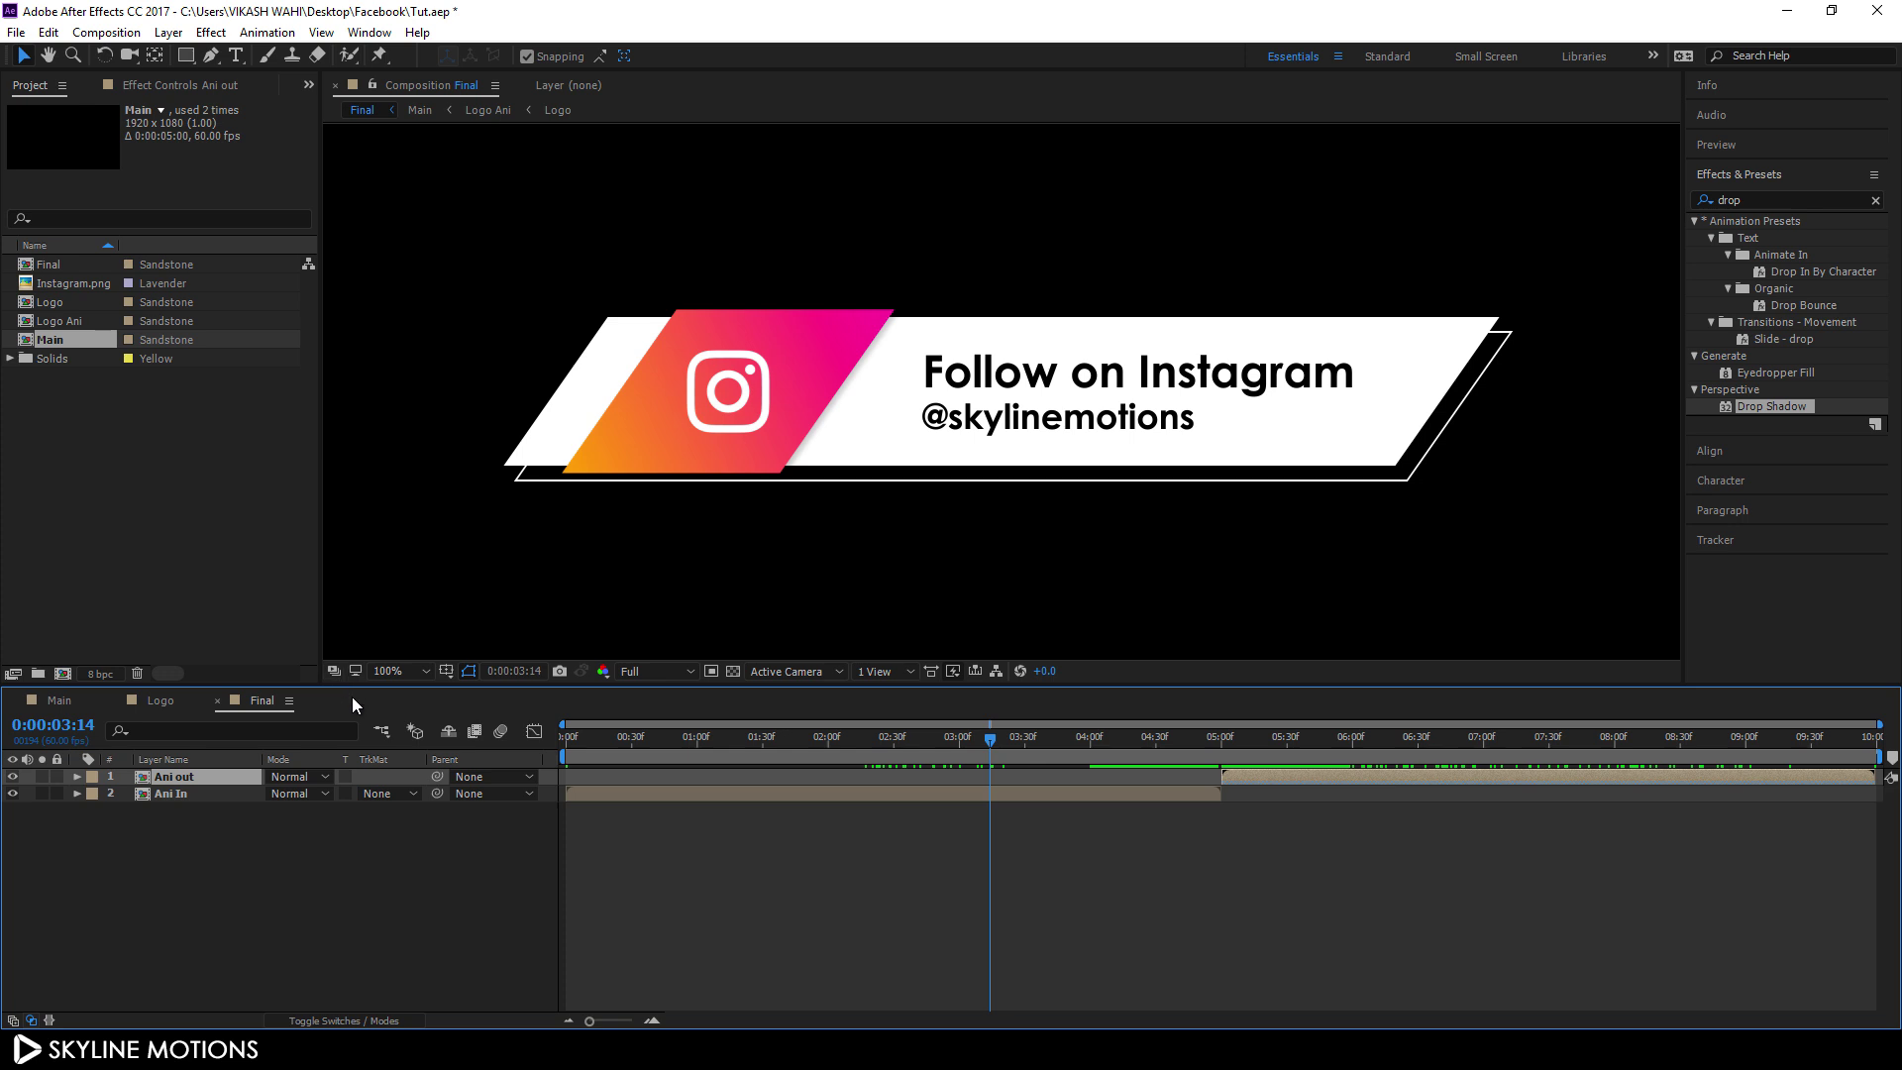
# Step: Open the nested Logo composition from Main and import Facebook.png from the Logo folder as footage
pyautogui.click(54, 700)
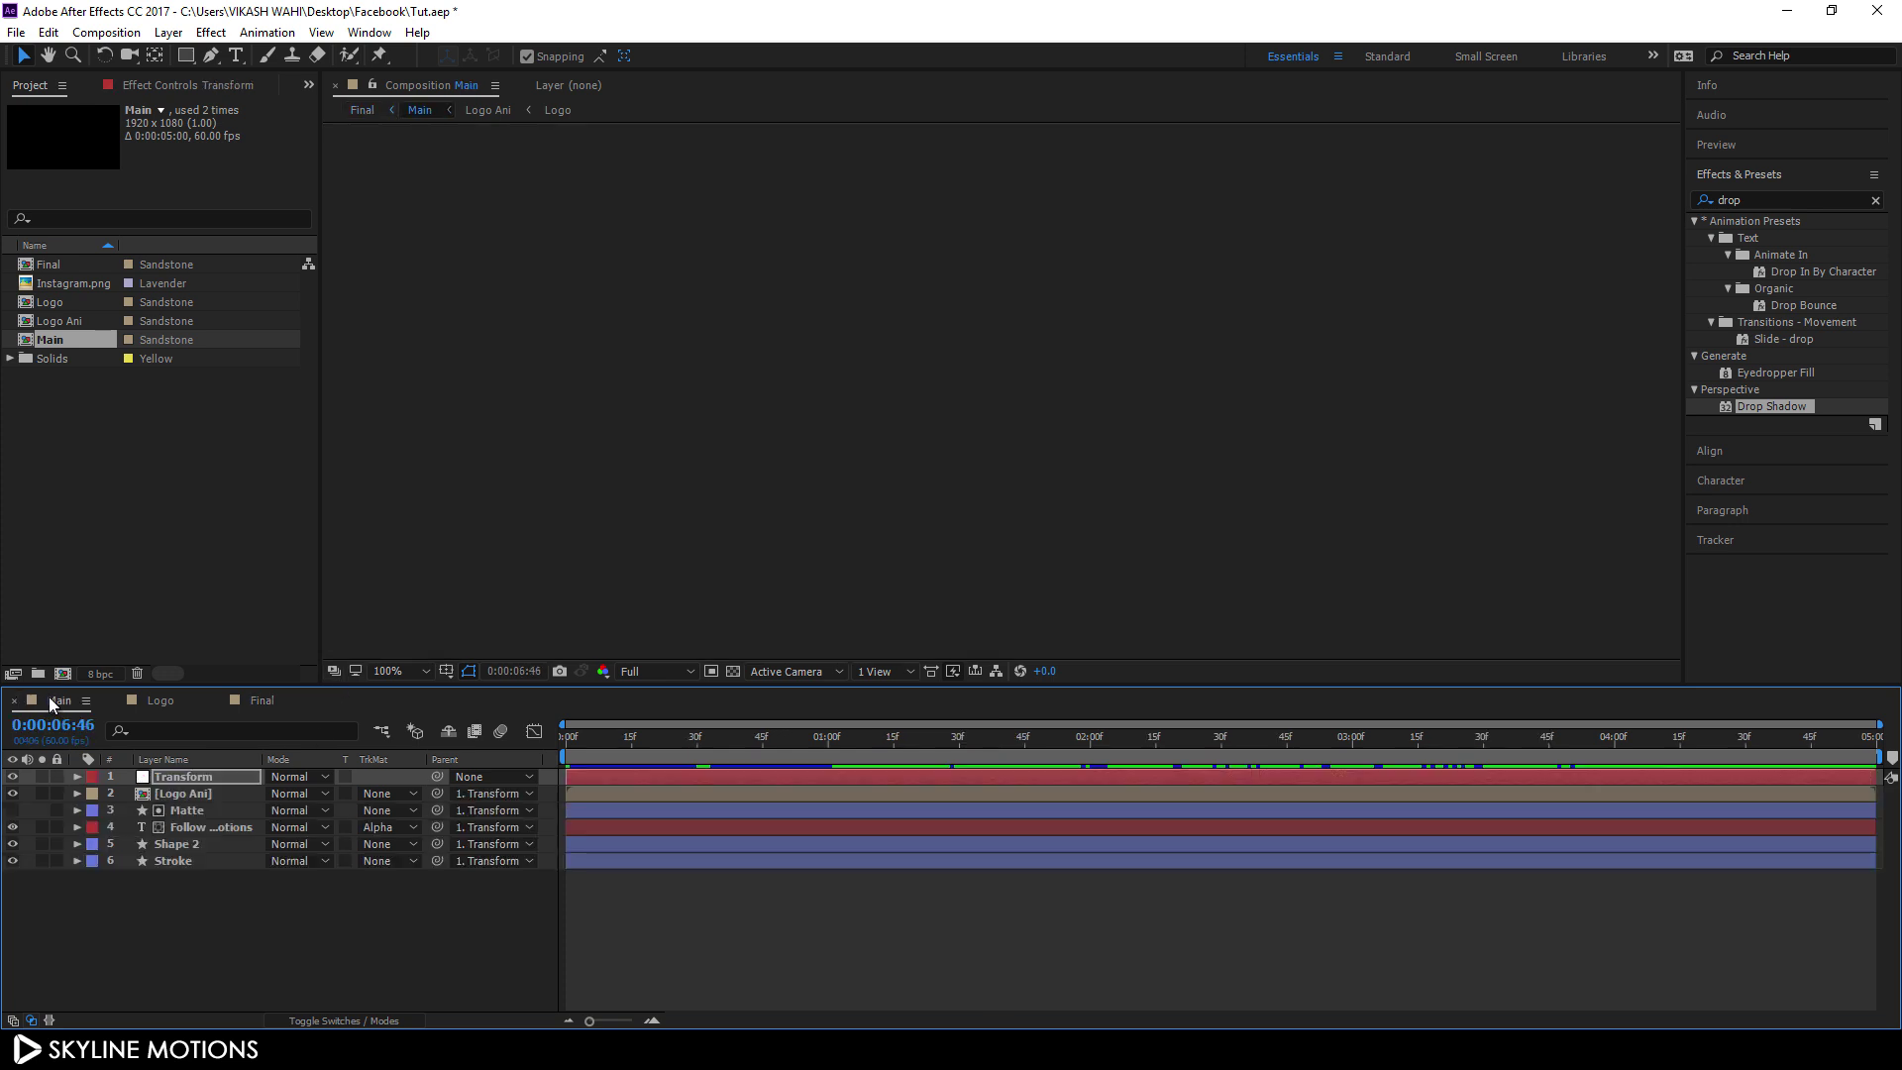
pyautogui.doubleClick(194, 794)
pyautogui.doubleClick(184, 780)
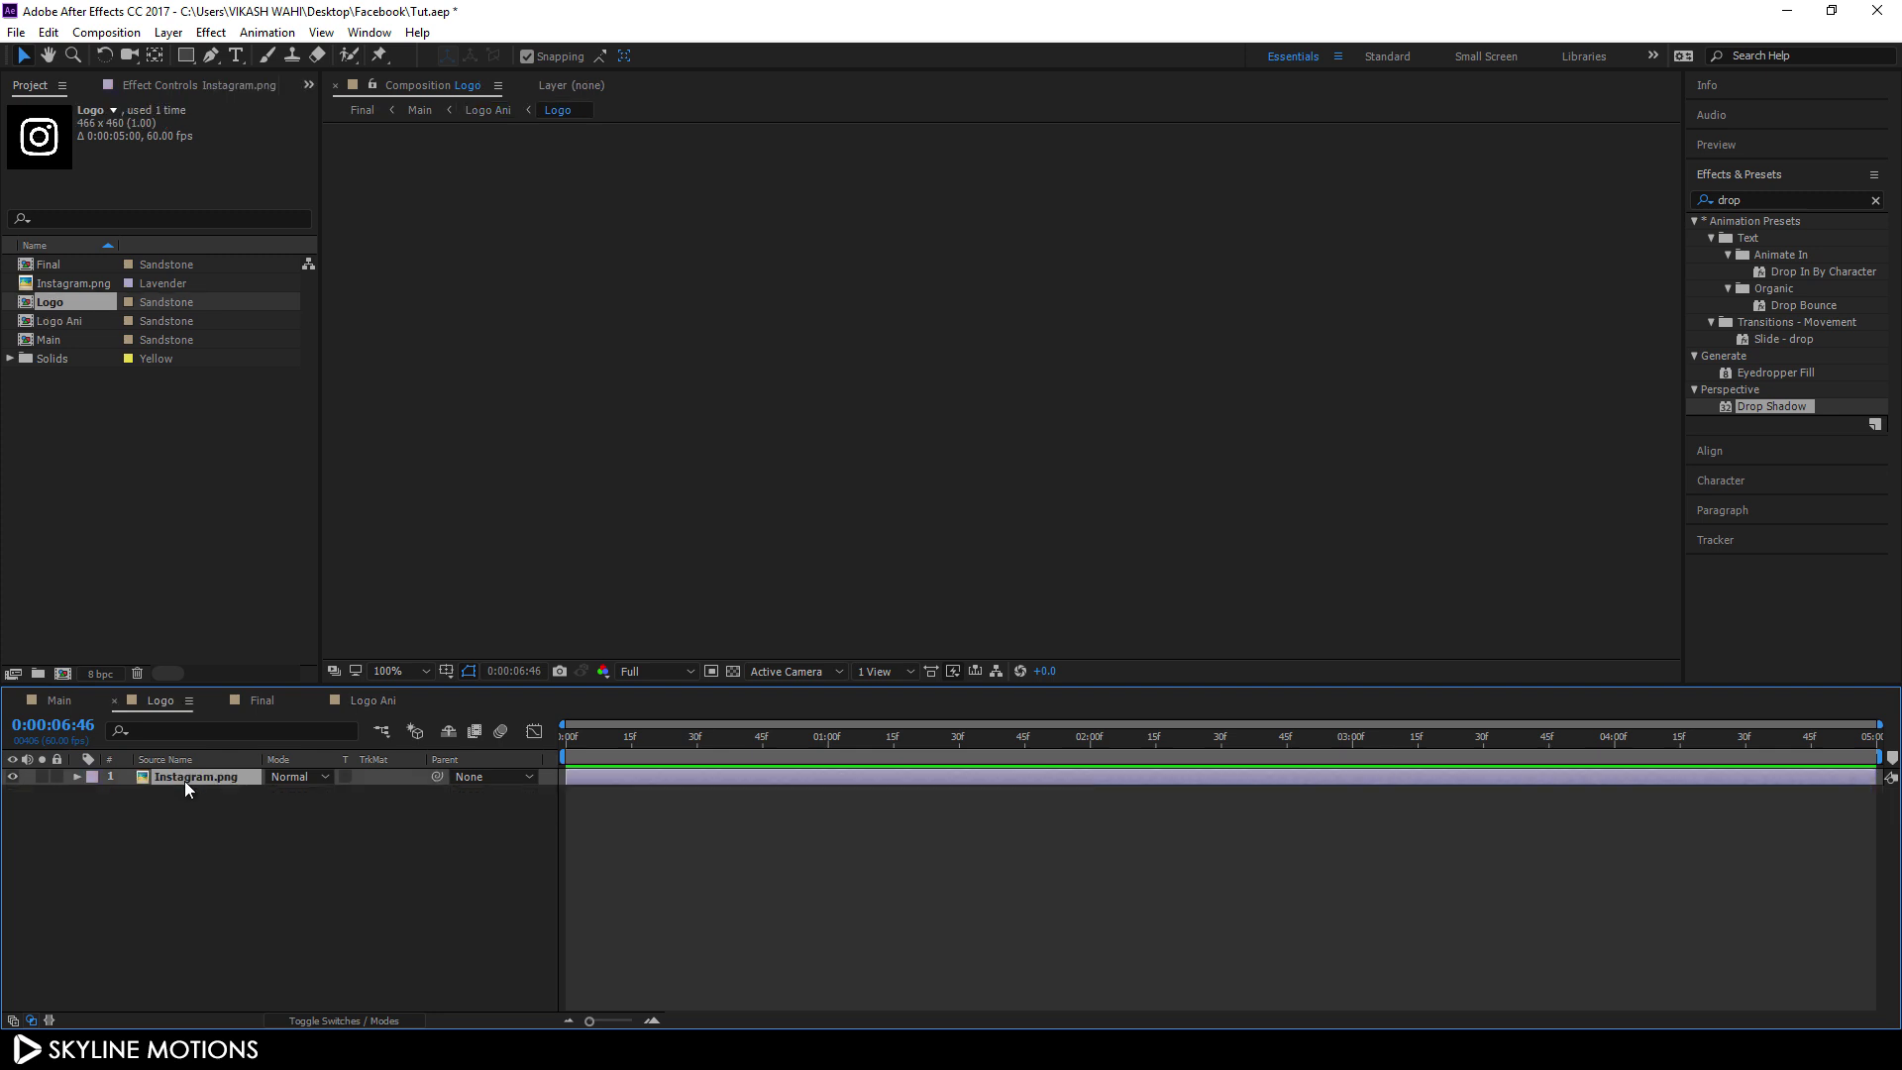
pyautogui.rightClick(109, 460)
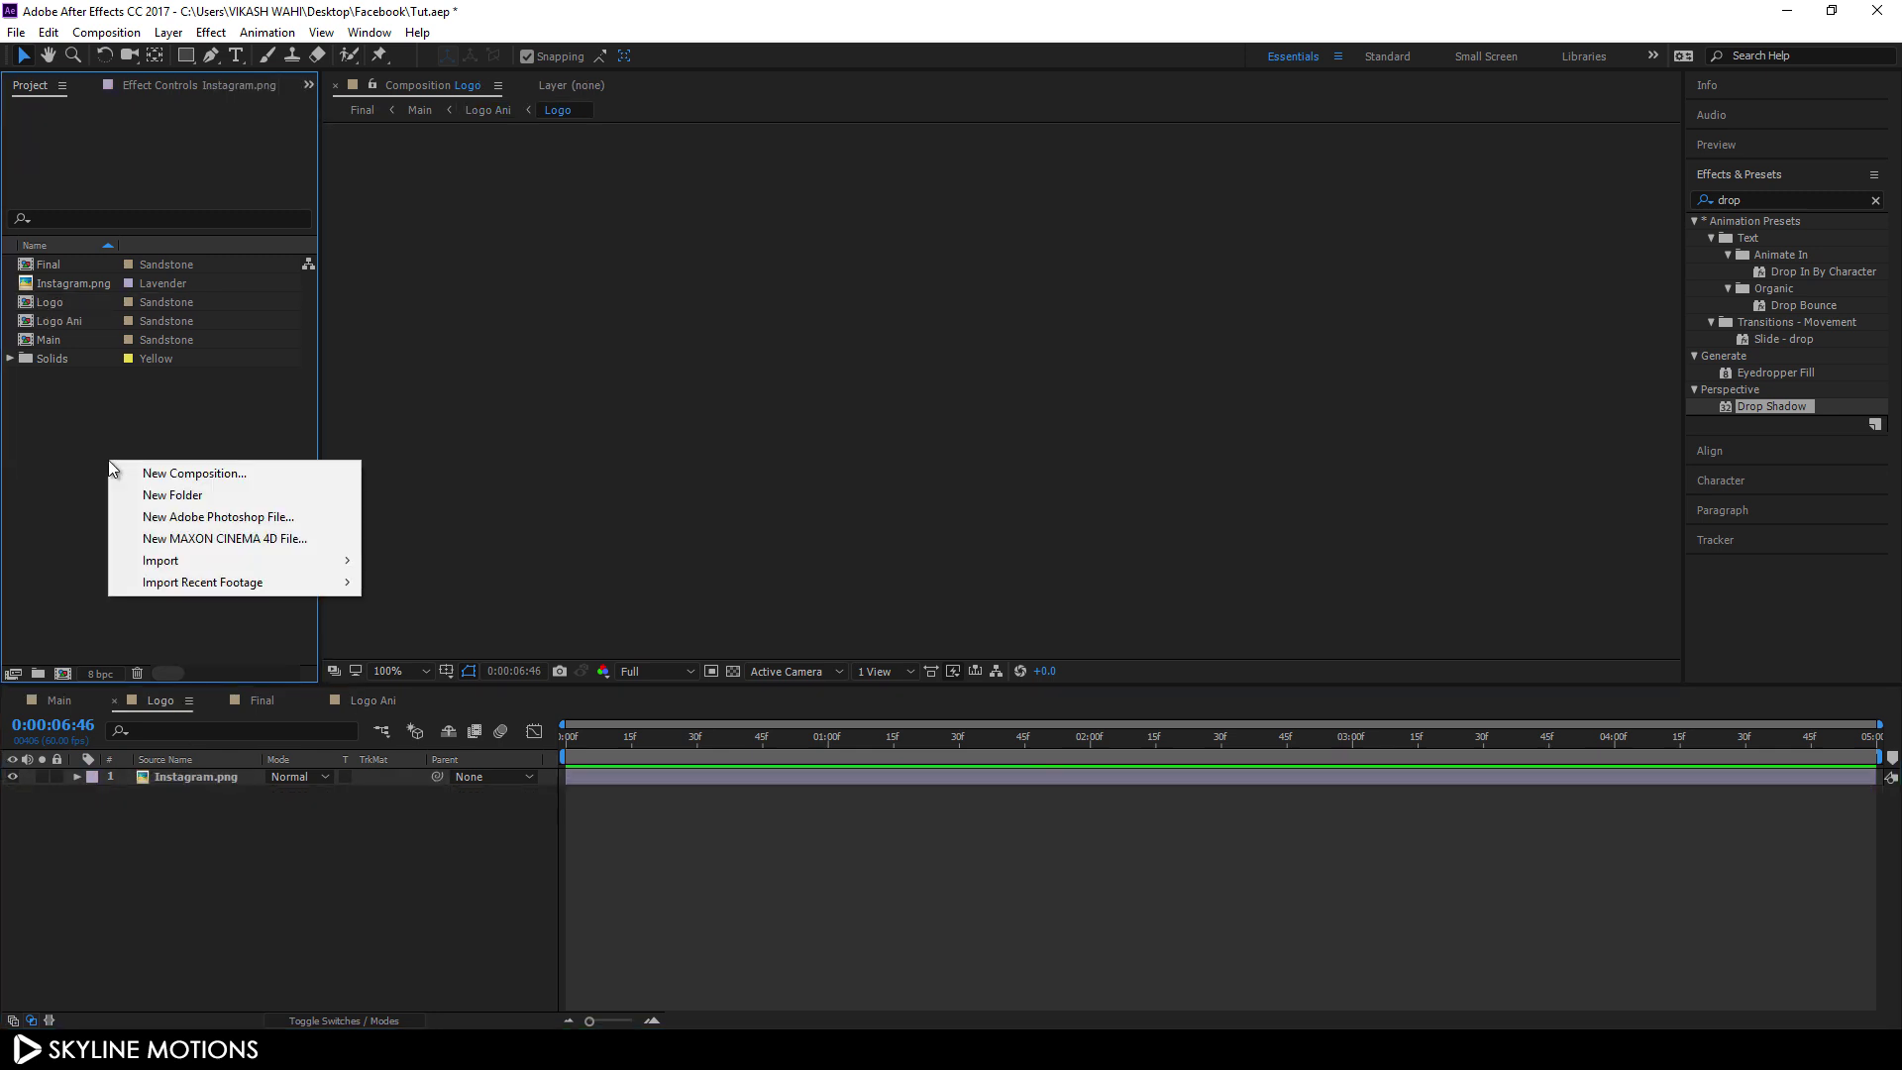
pyautogui.moveTo(210, 573)
pyautogui.click(467, 561)
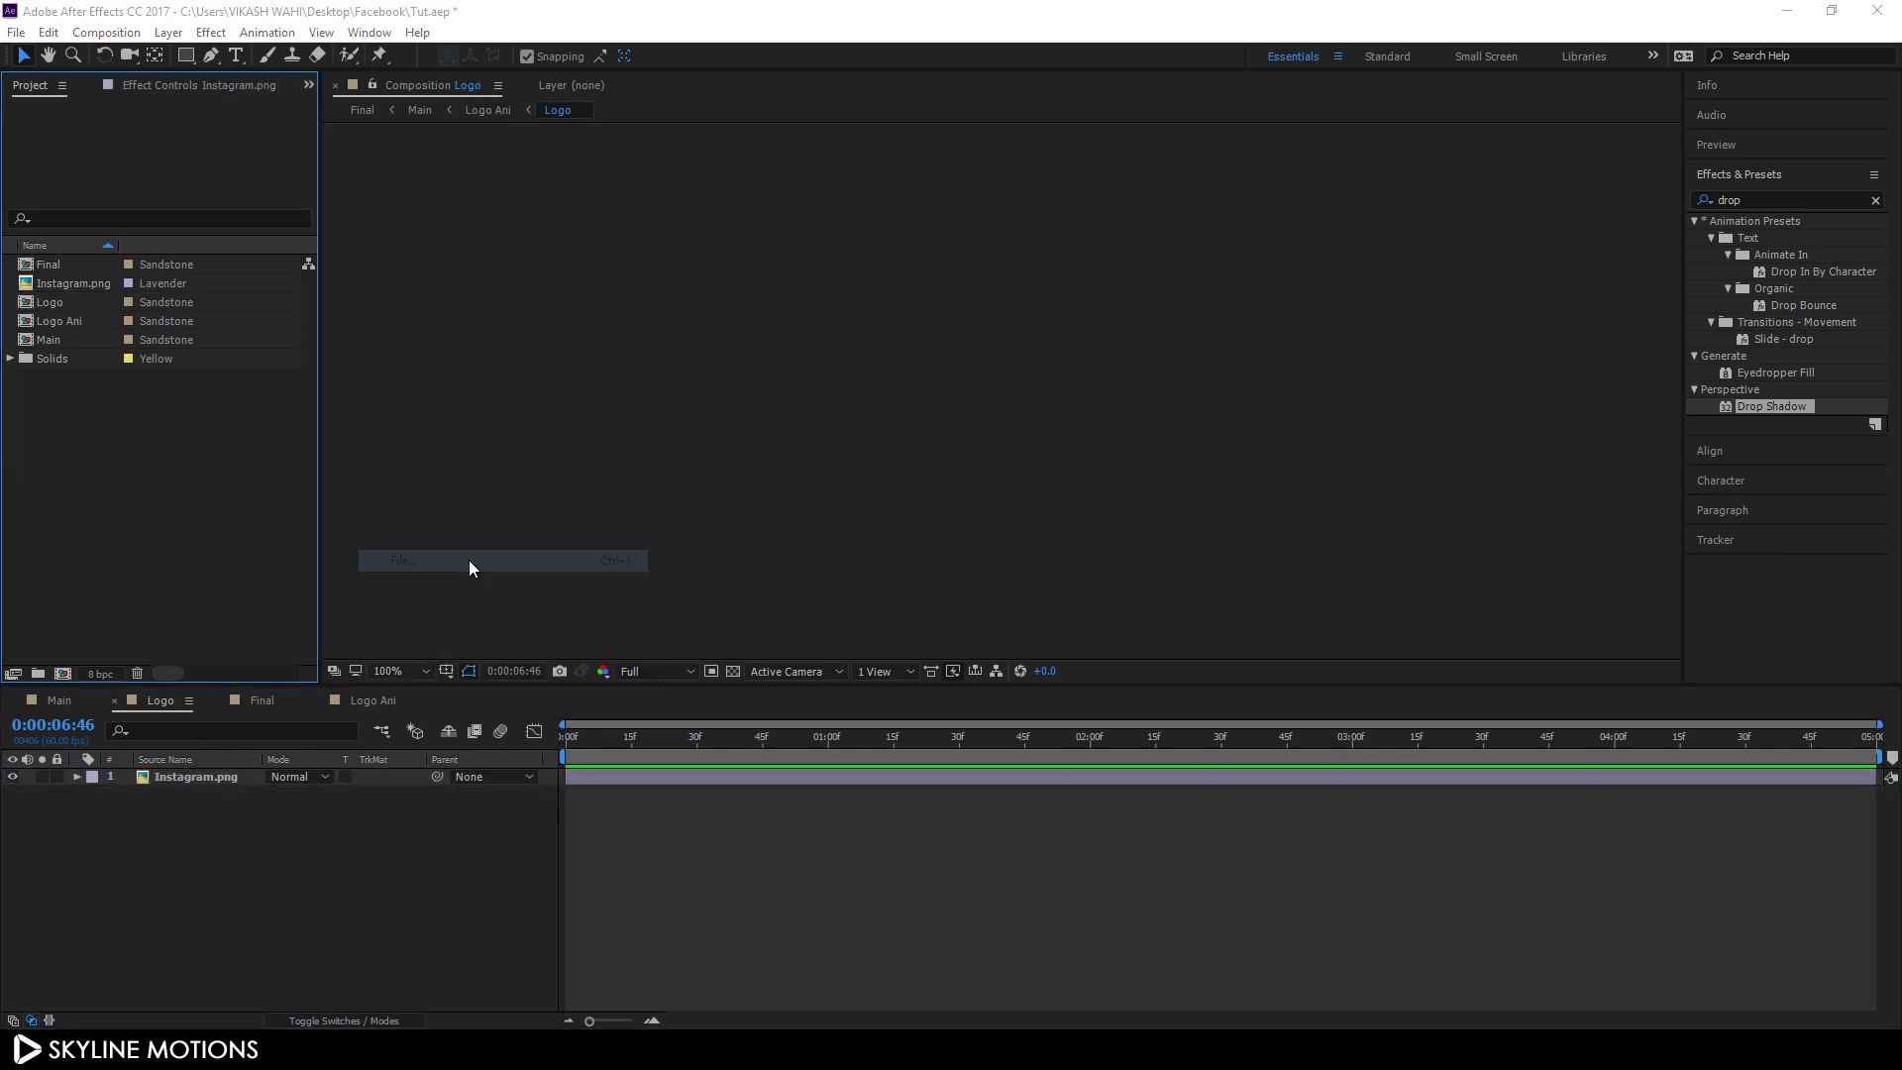
pyautogui.click(223, 222)
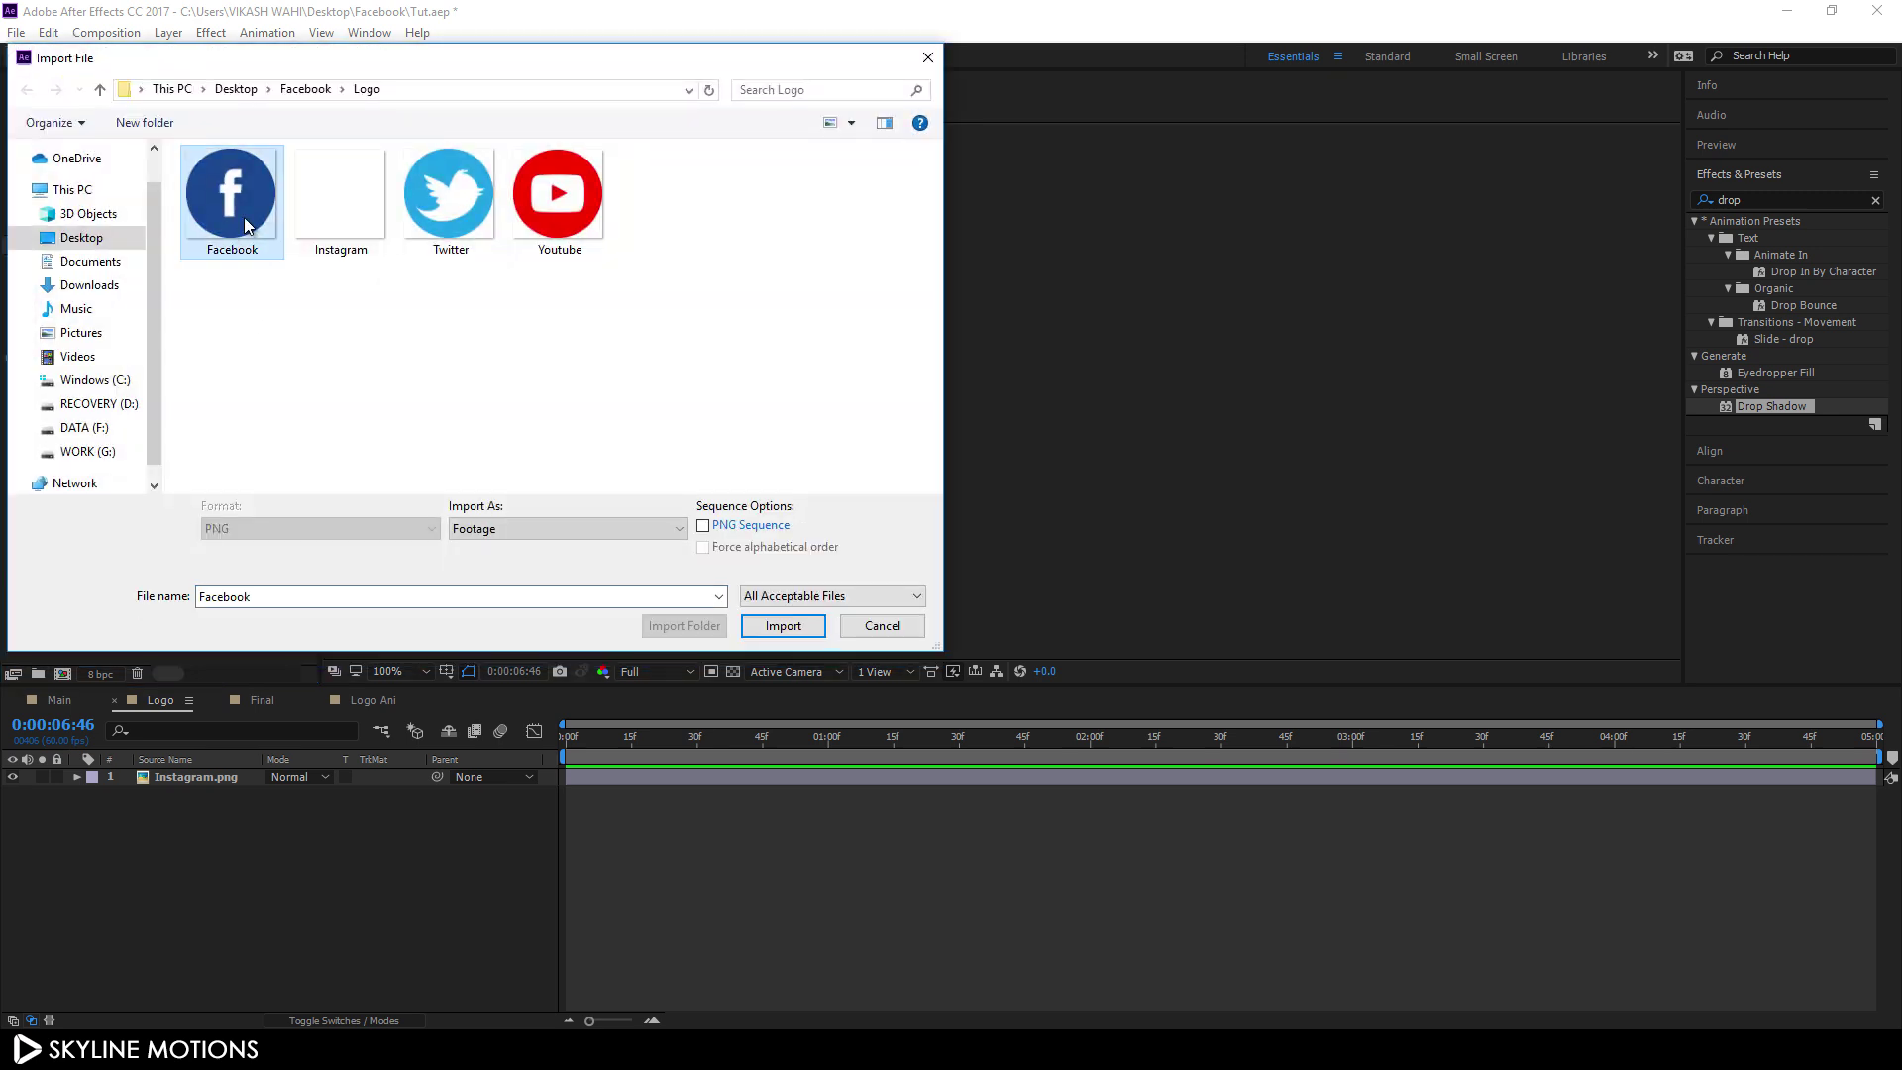
pyautogui.click(770, 628)
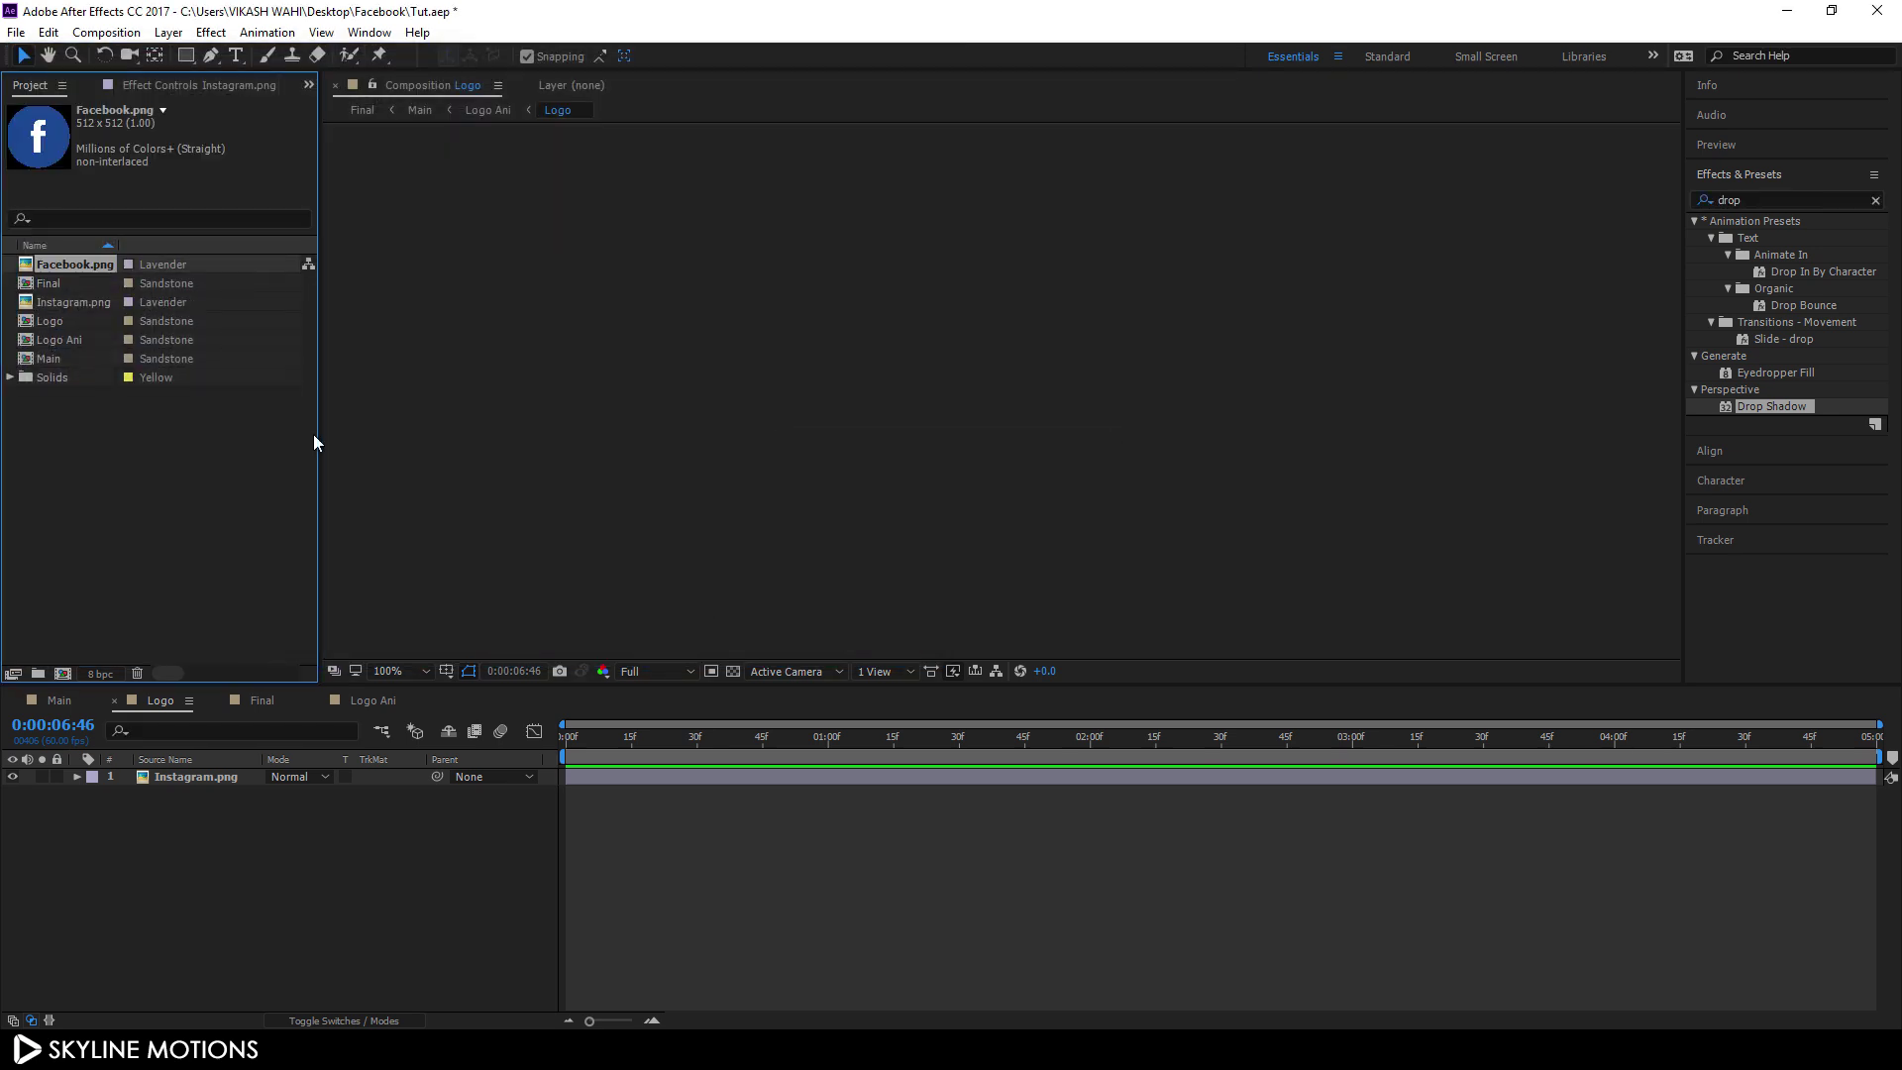
# Step: Add Facebook.png above Instagram.png in the Logo composition and scale it to 84% so the badge fits the frame
pyautogui.moveTo(77, 259); pyautogui.dragTo(203, 770)
pyautogui.click(990, 738)
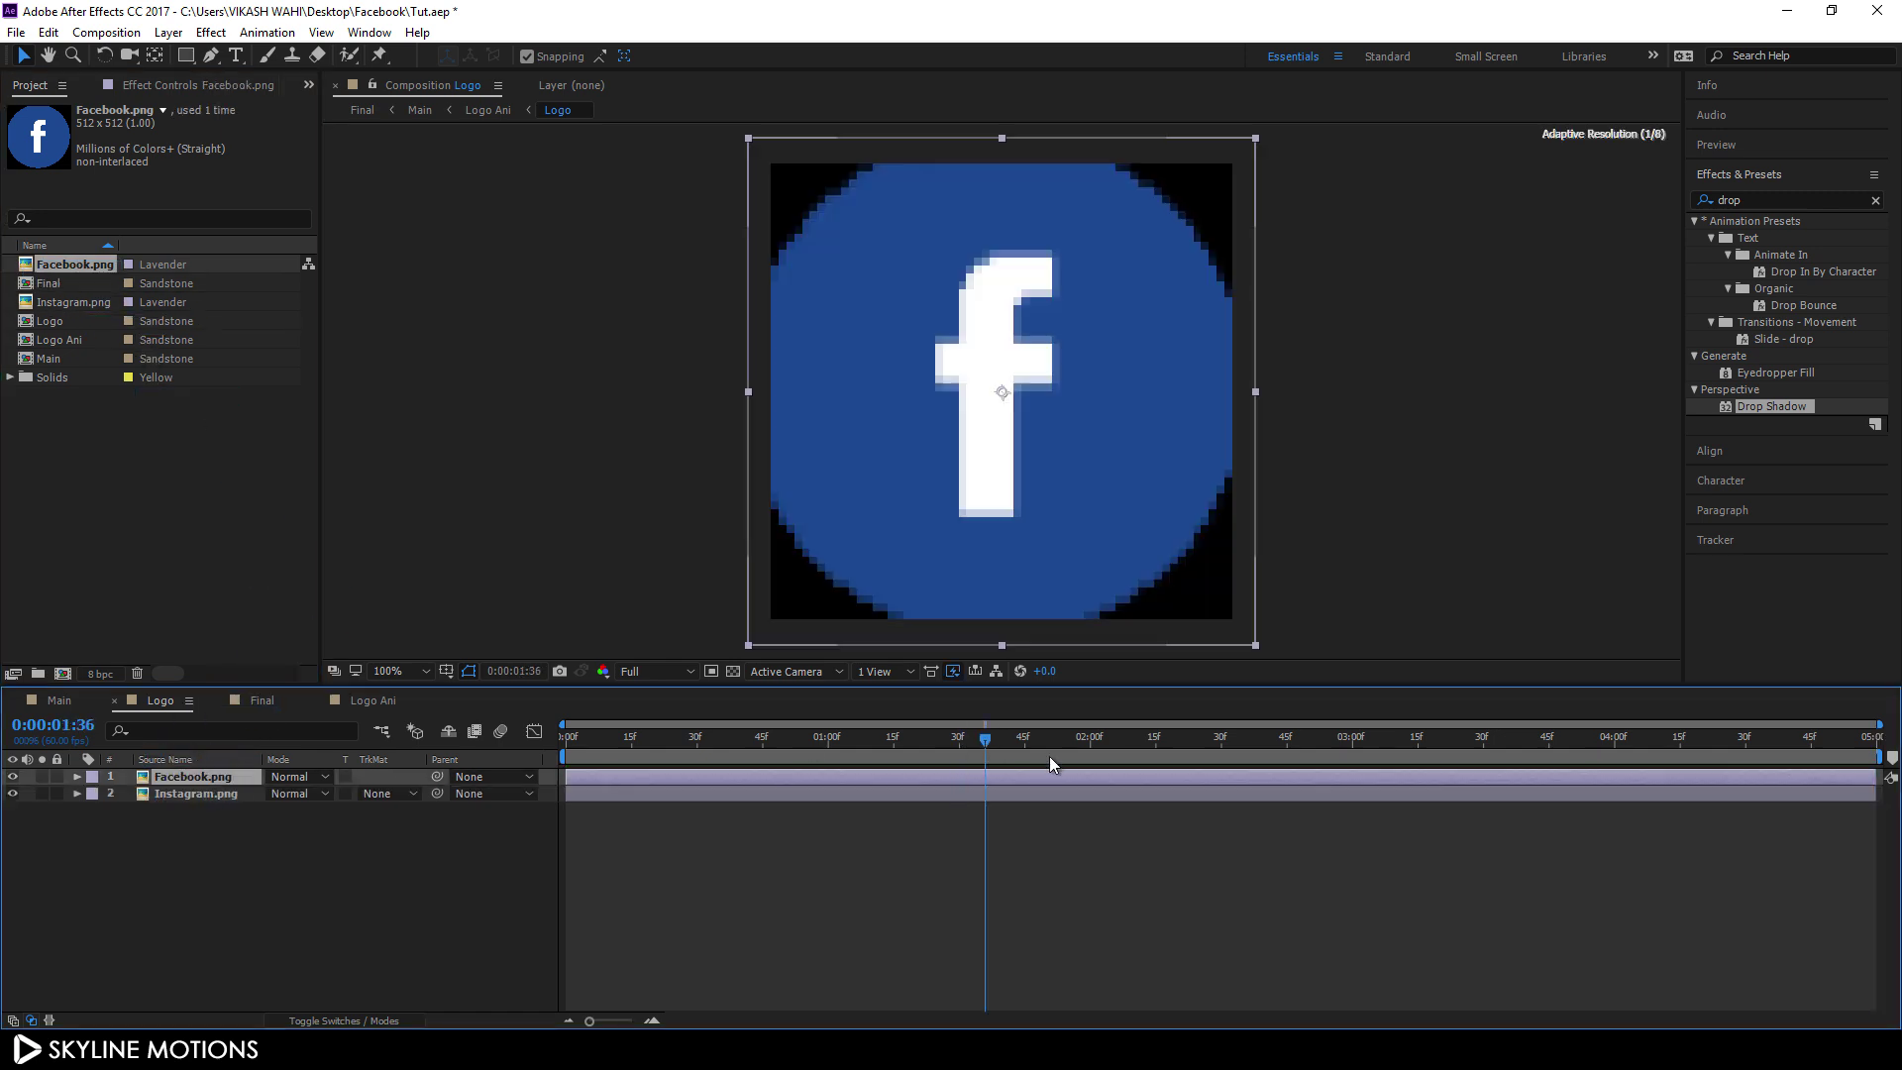
pyautogui.click(1063, 738)
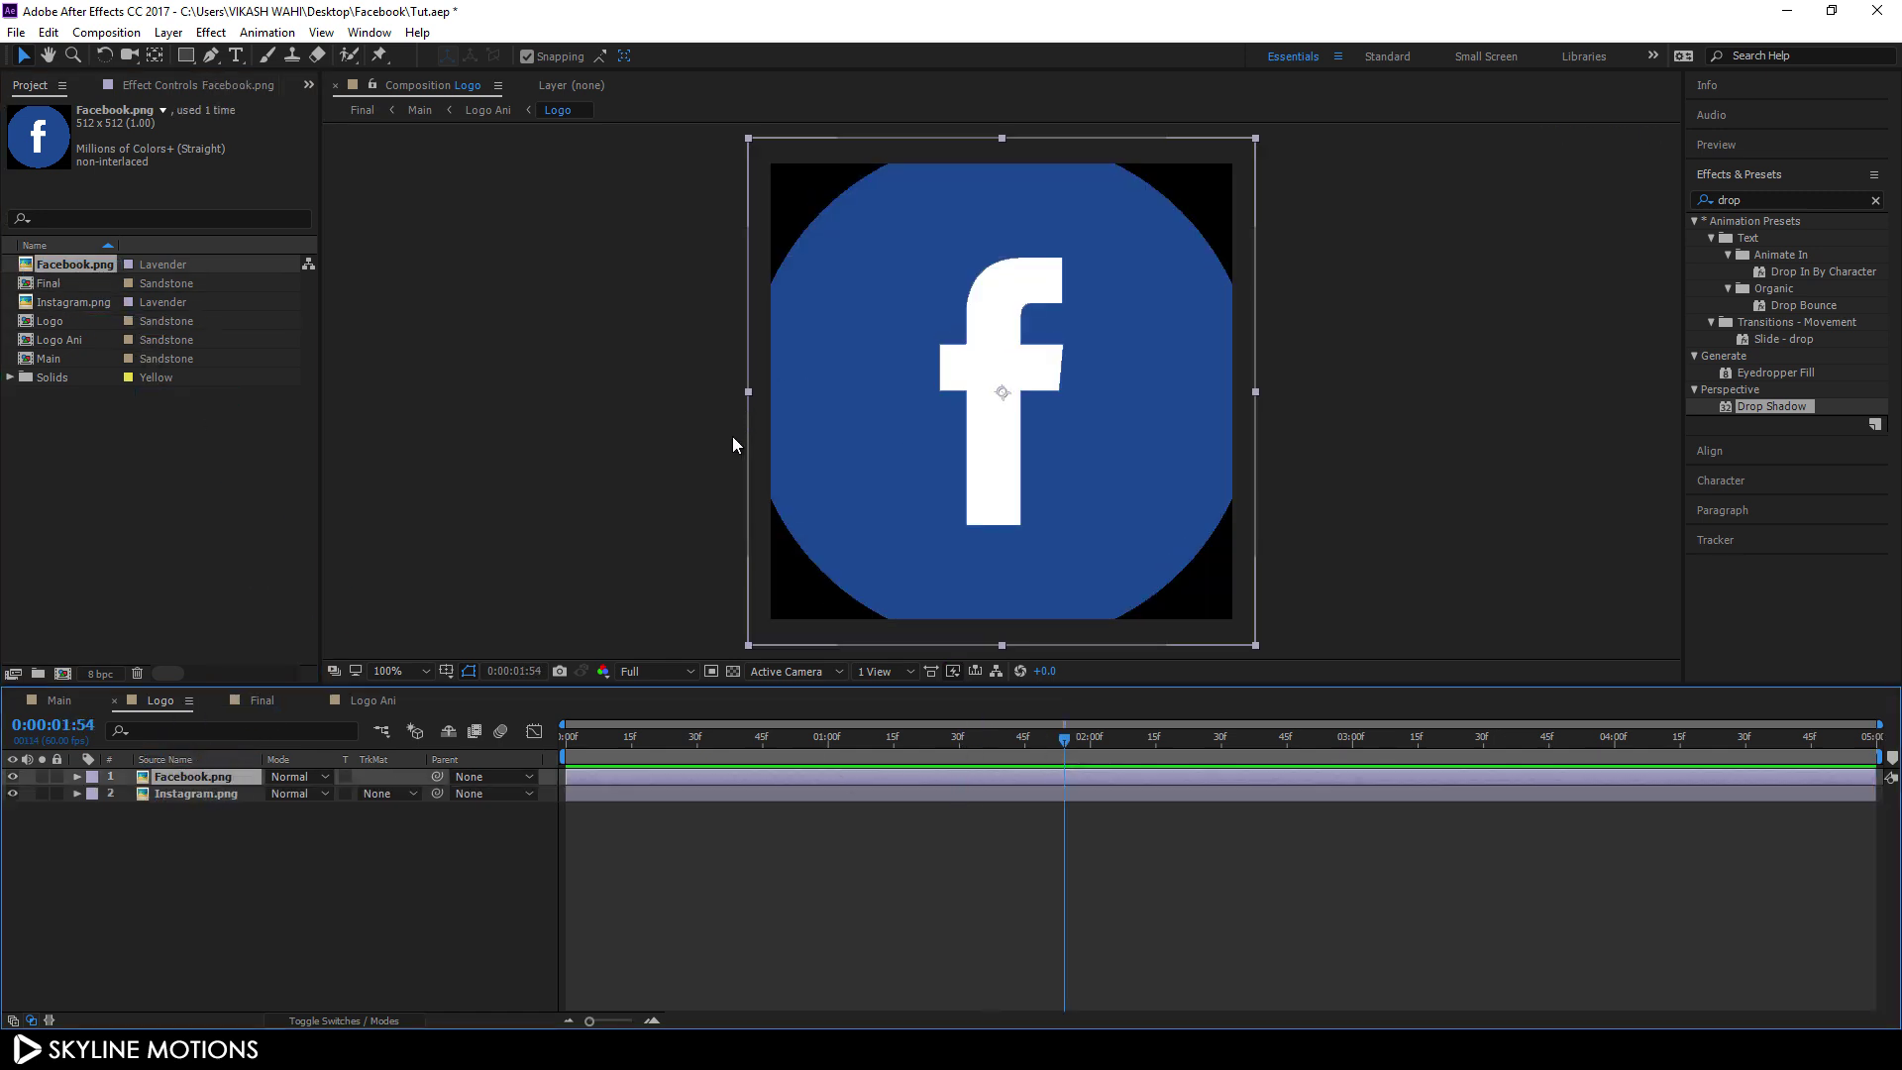
pyautogui.press('s')
pyautogui.moveTo(341, 795)
pyautogui.mouseDown()
pyautogui.moveTo(317, 800)
pyautogui.moveTo(342, 801)
pyautogui.mouseUp()
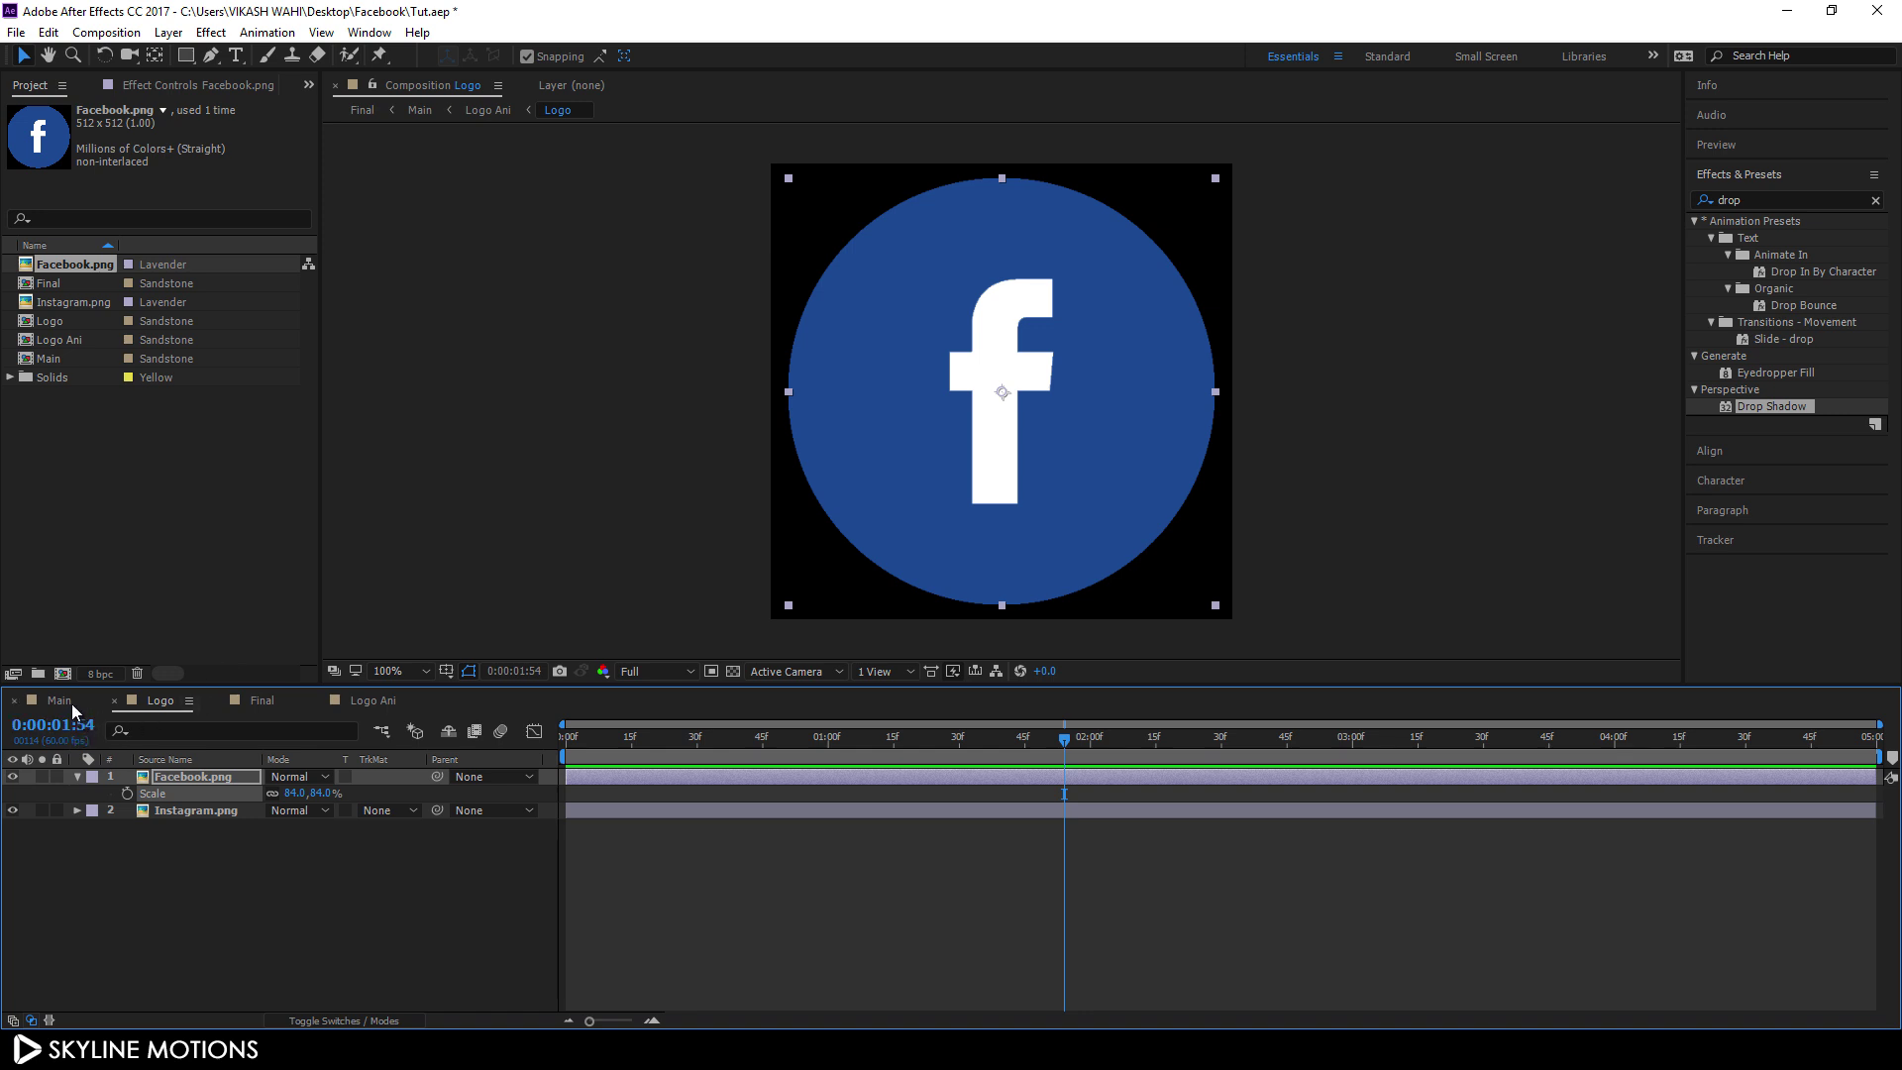
# Step: In Logo Ani, disable Shape 2's Gradient Ramp and set its fill to the Facebook badge's sampled blue, 1B4993
pyautogui.click(60, 700)
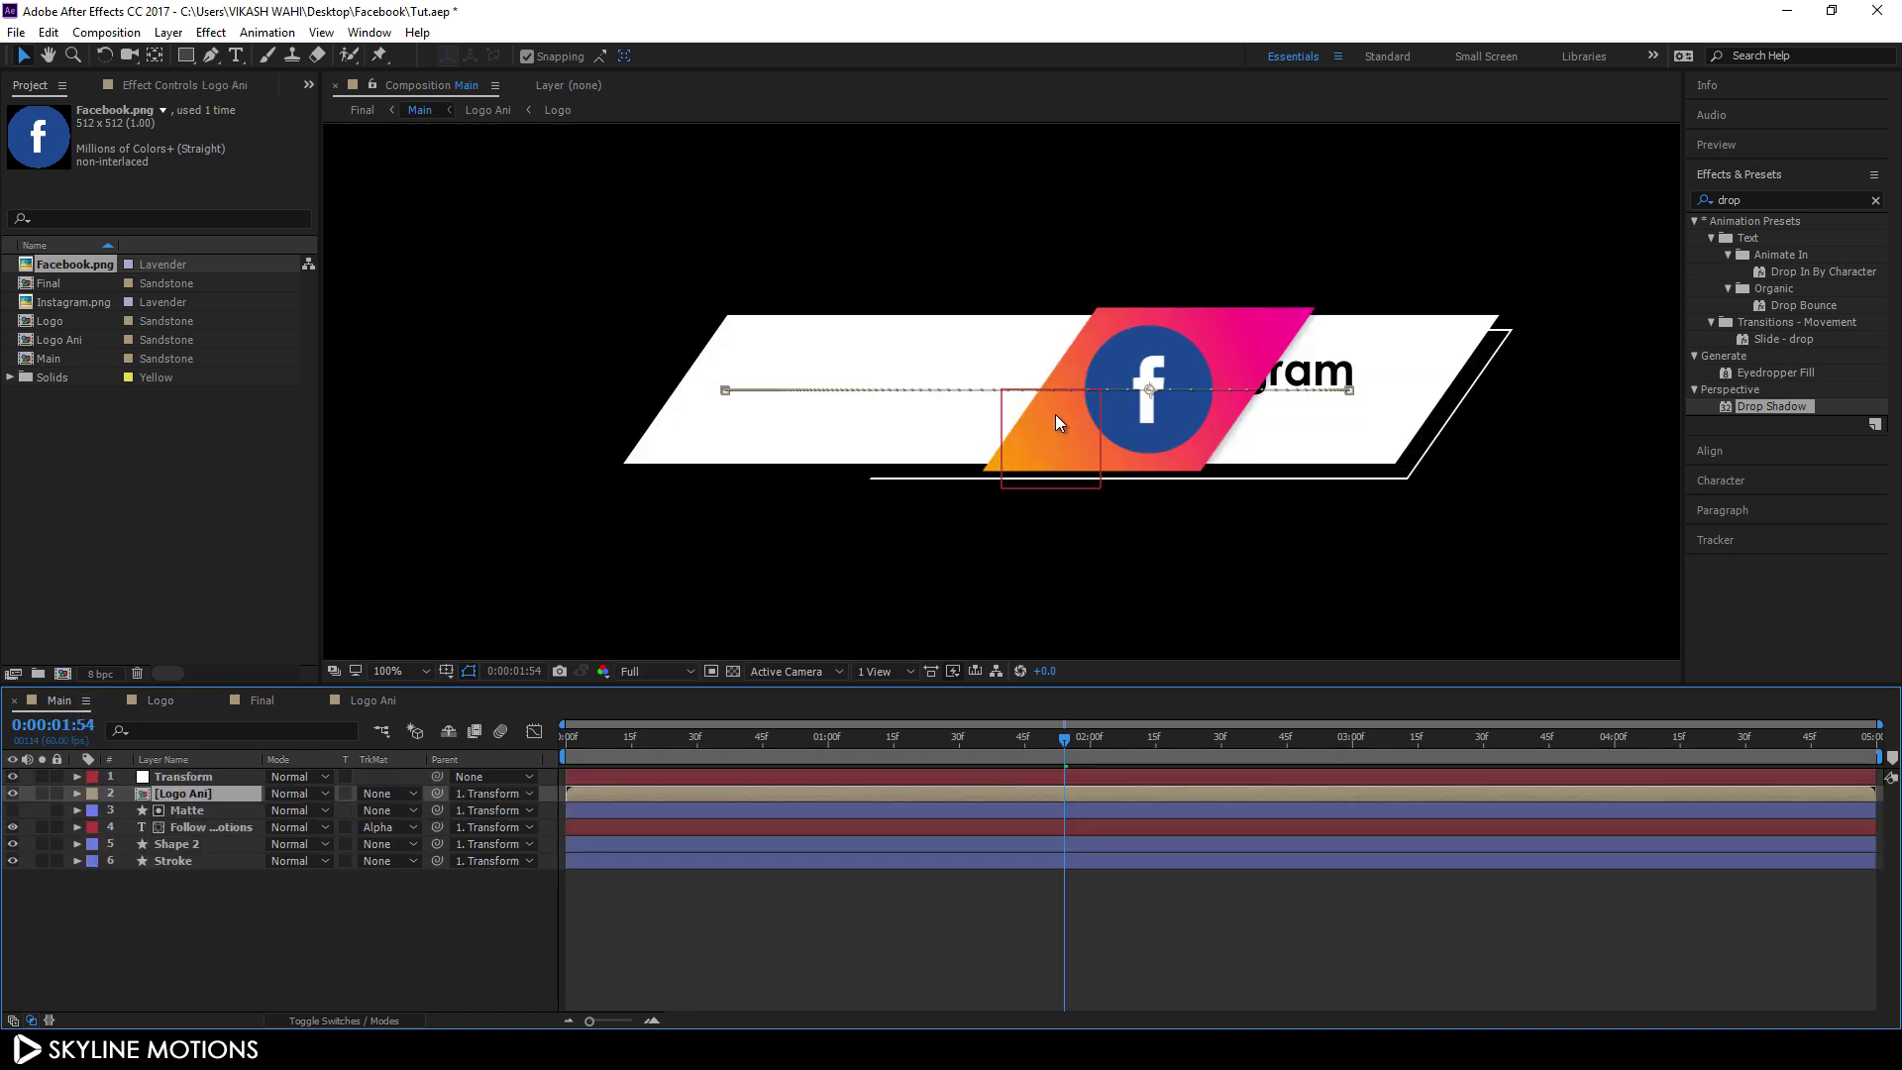
pyautogui.click(373, 701)
pyautogui.click(194, 794)
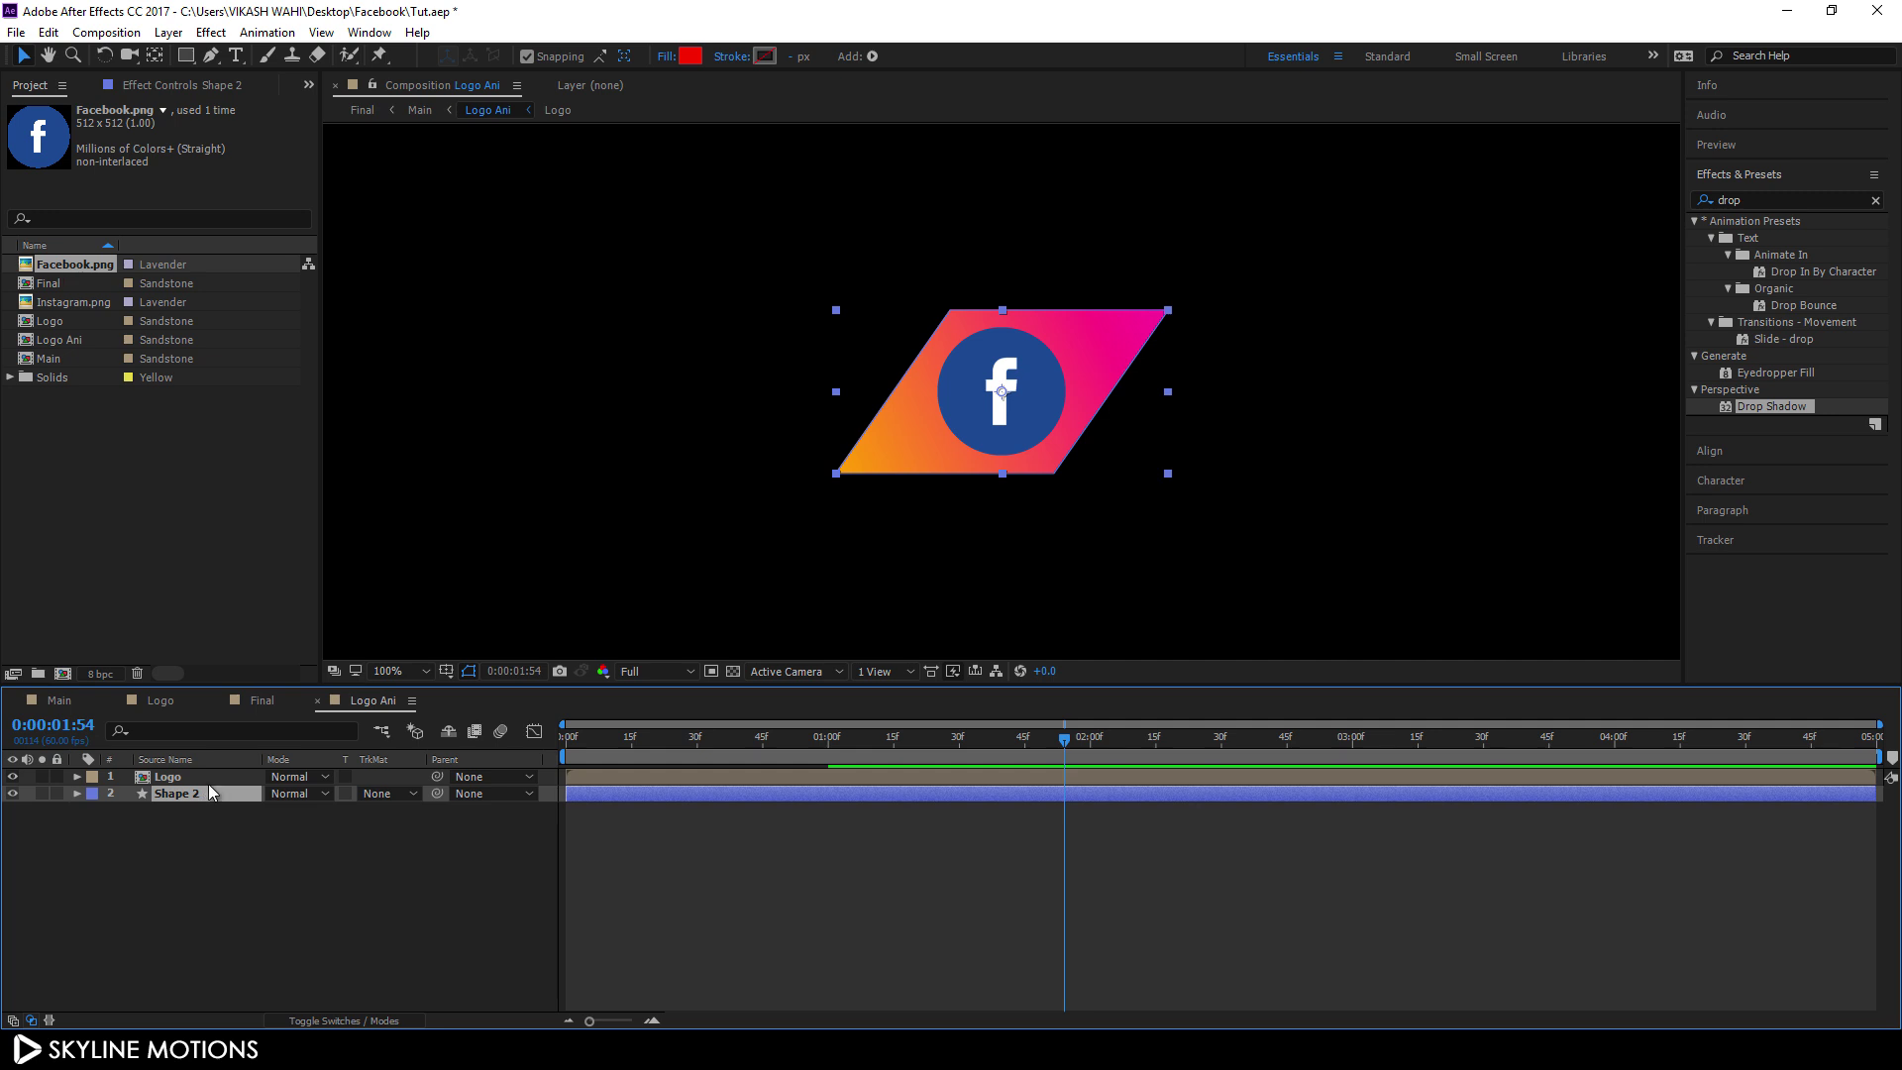
pyautogui.click(174, 86)
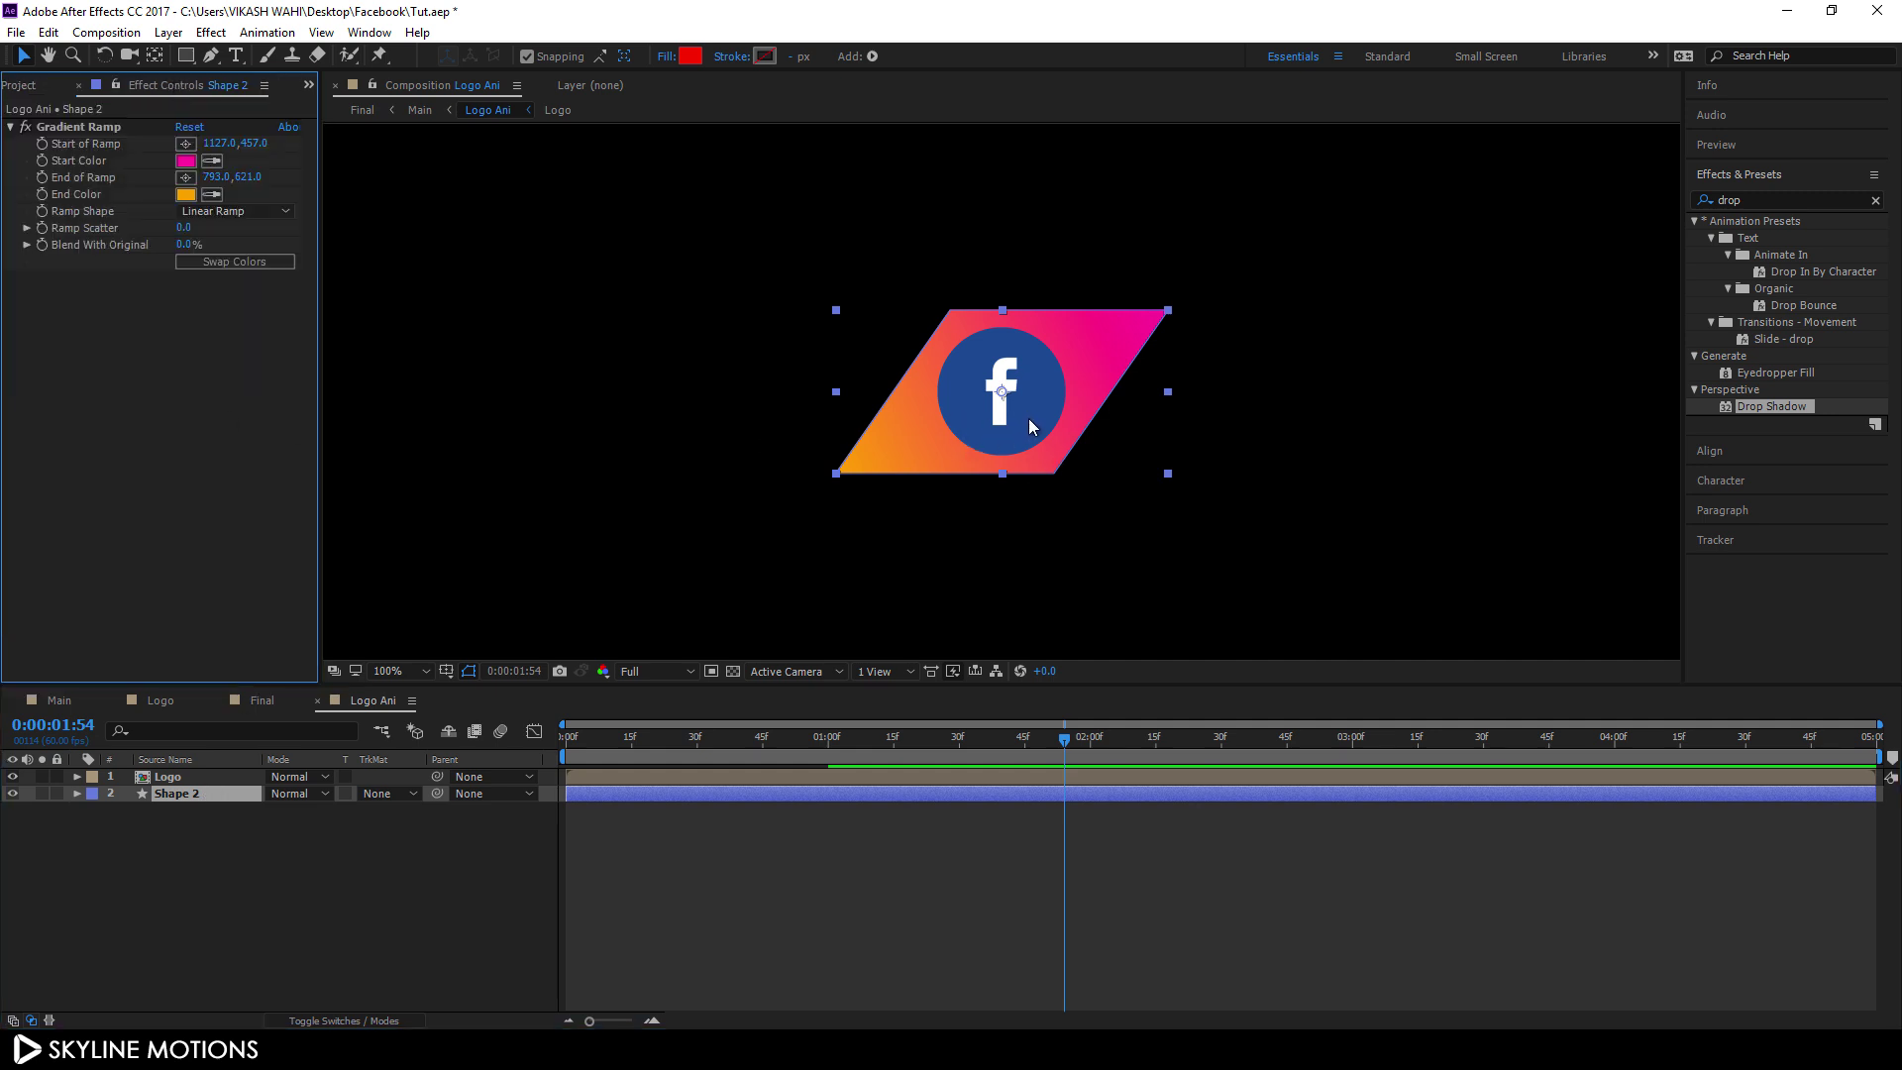
pyautogui.click(26, 127)
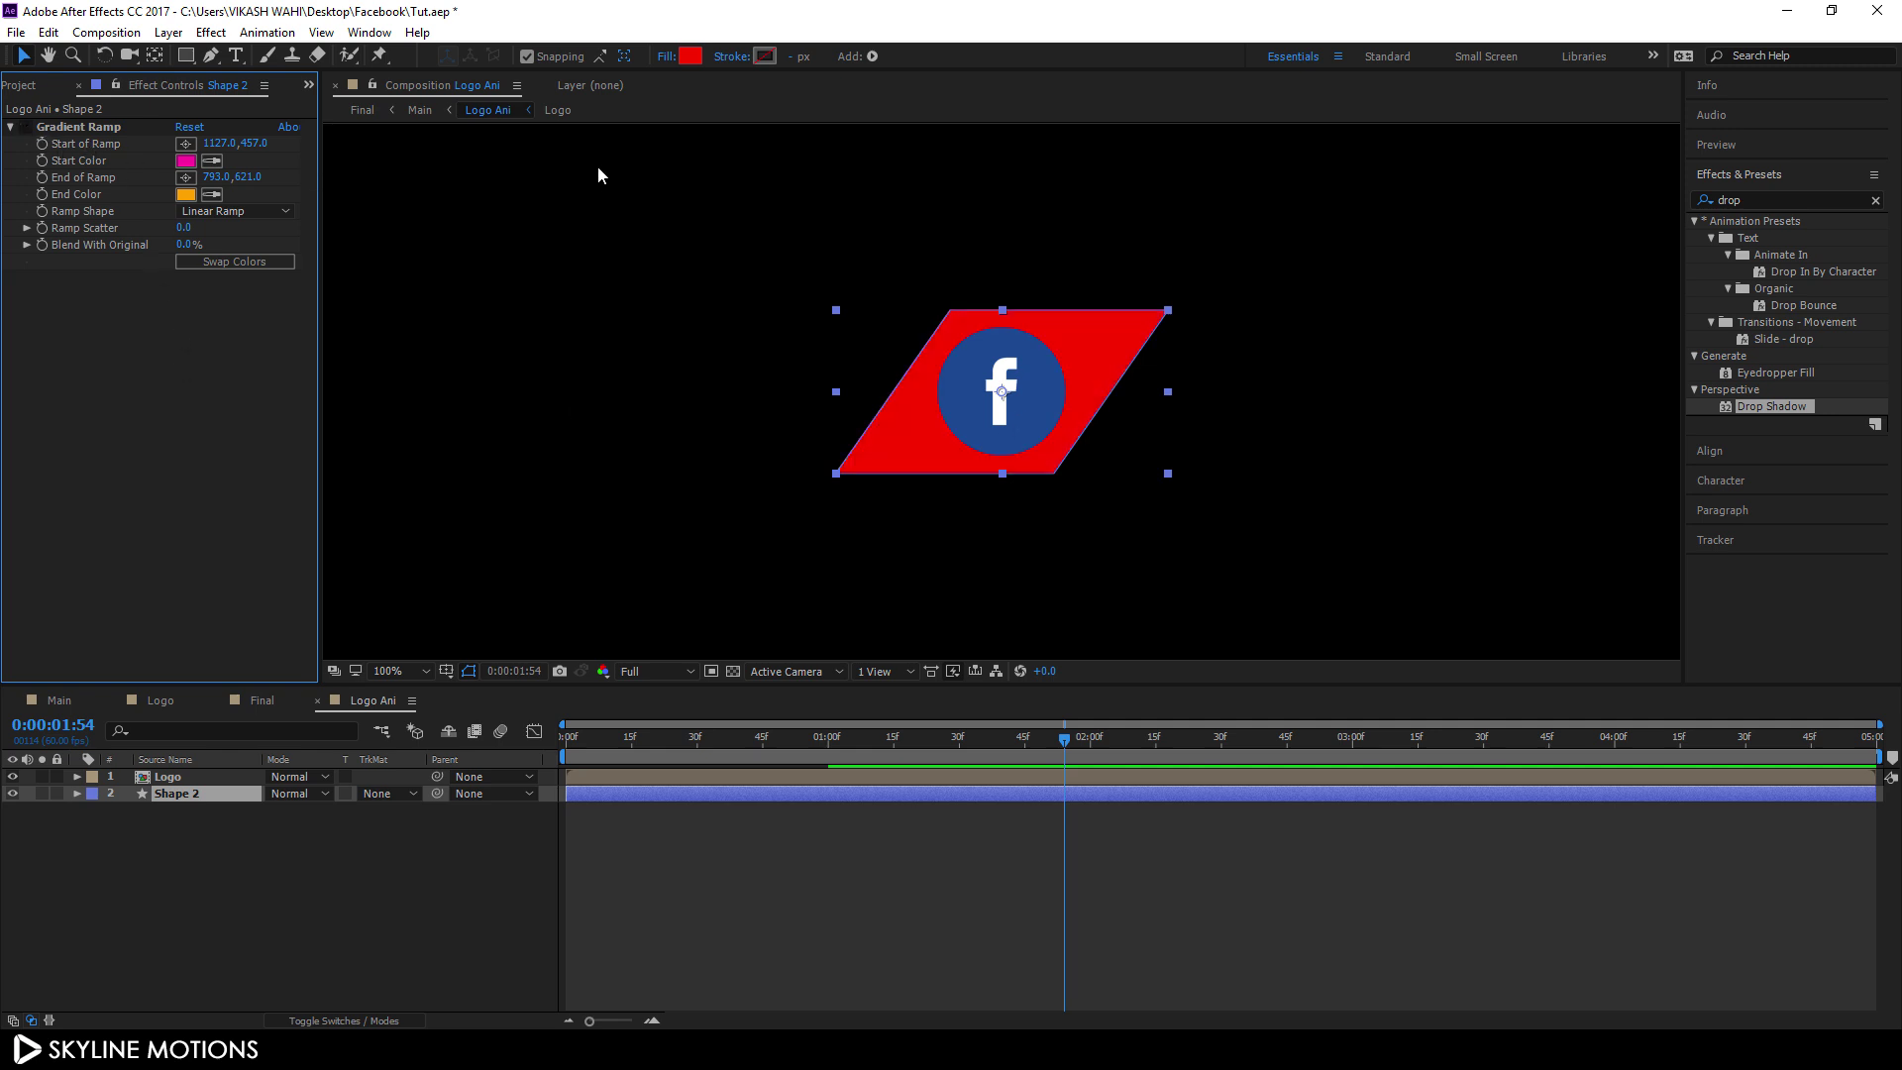
pyautogui.click(690, 56)
pyautogui.click(576, 492)
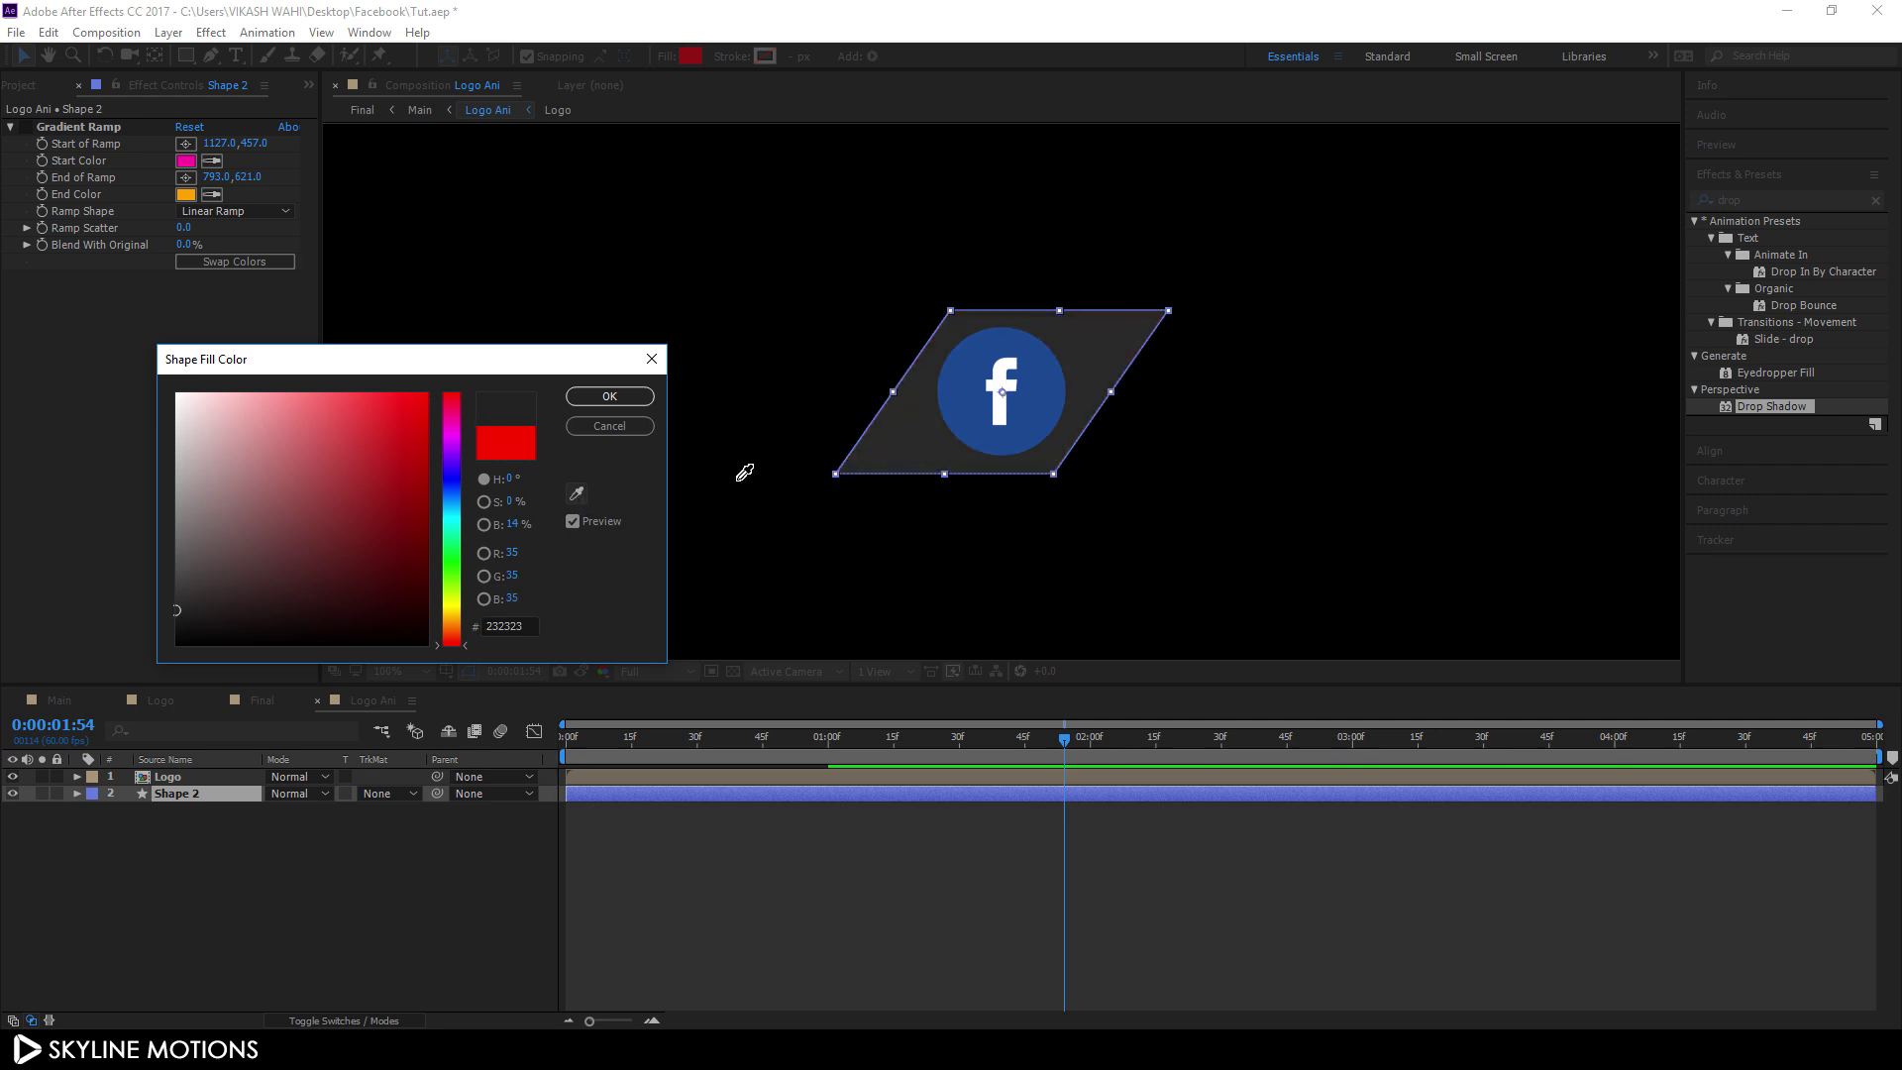
pyautogui.click(970, 396)
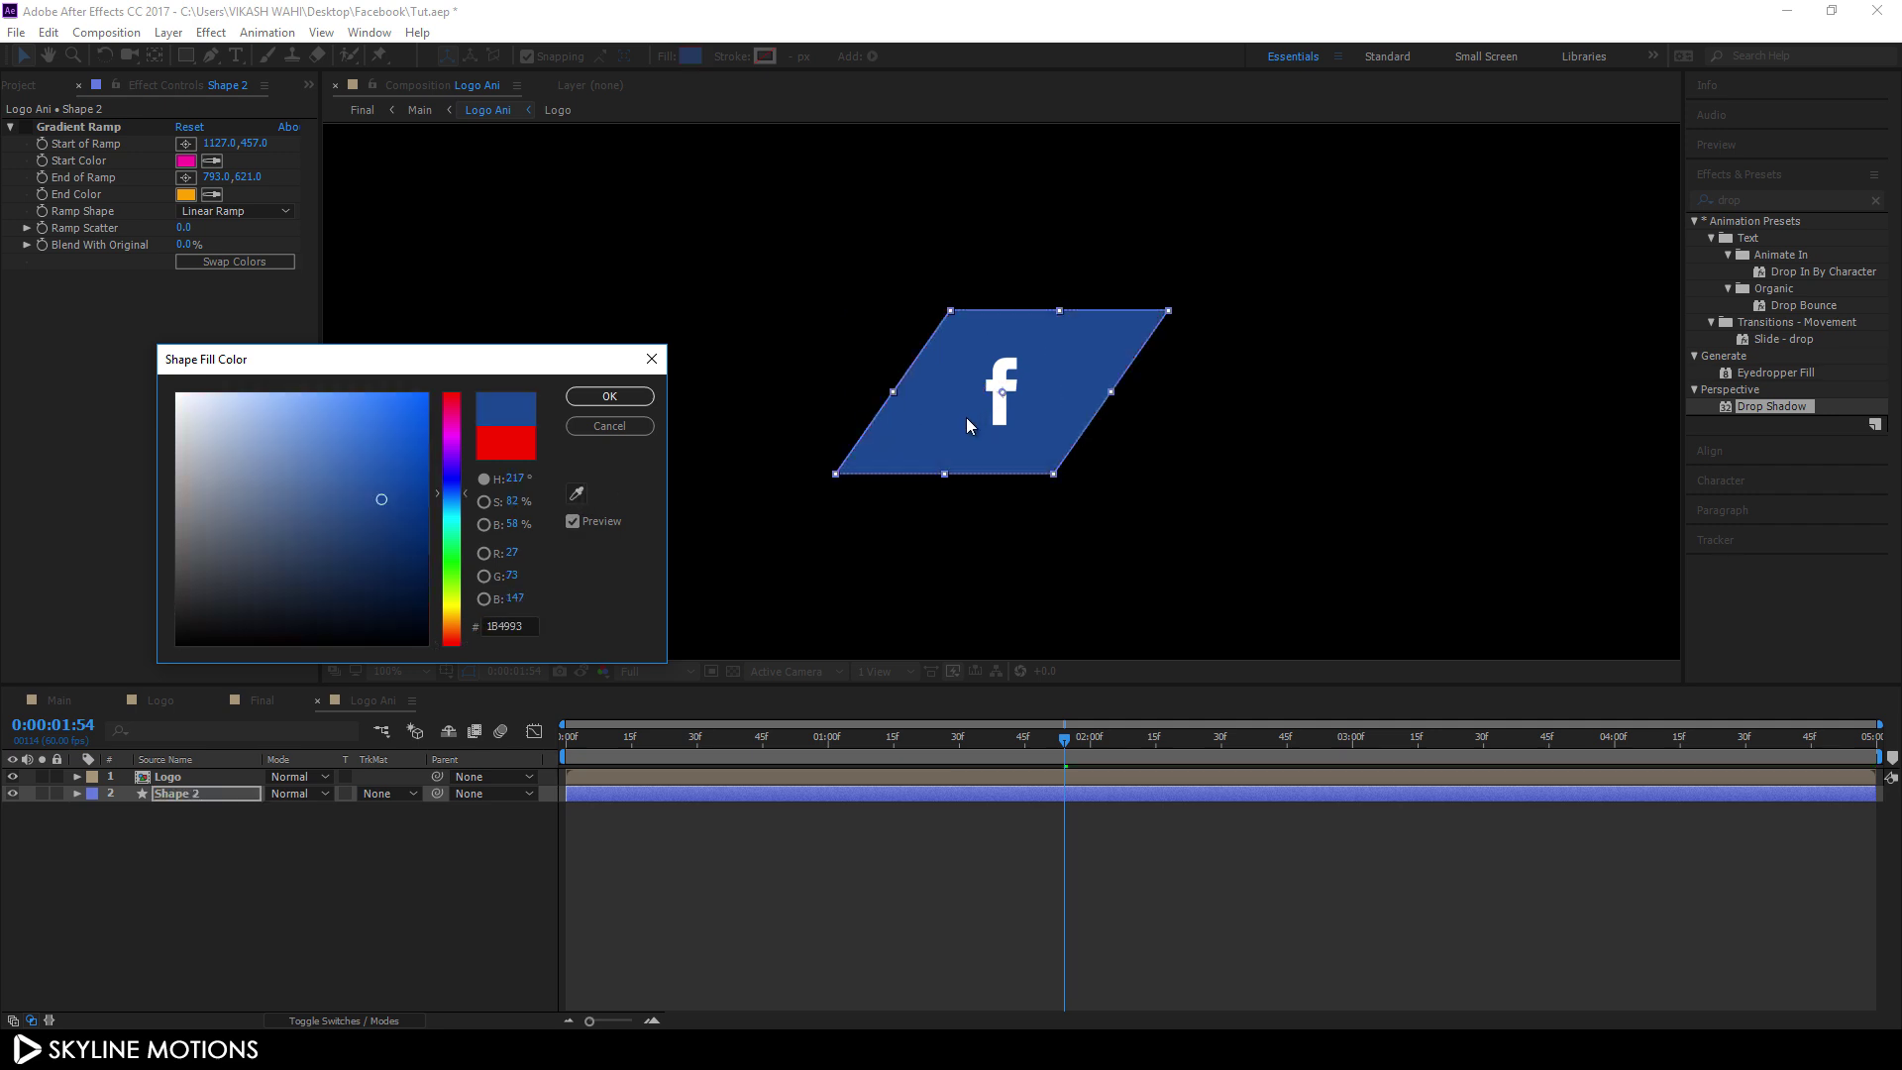
pyautogui.click(587, 397)
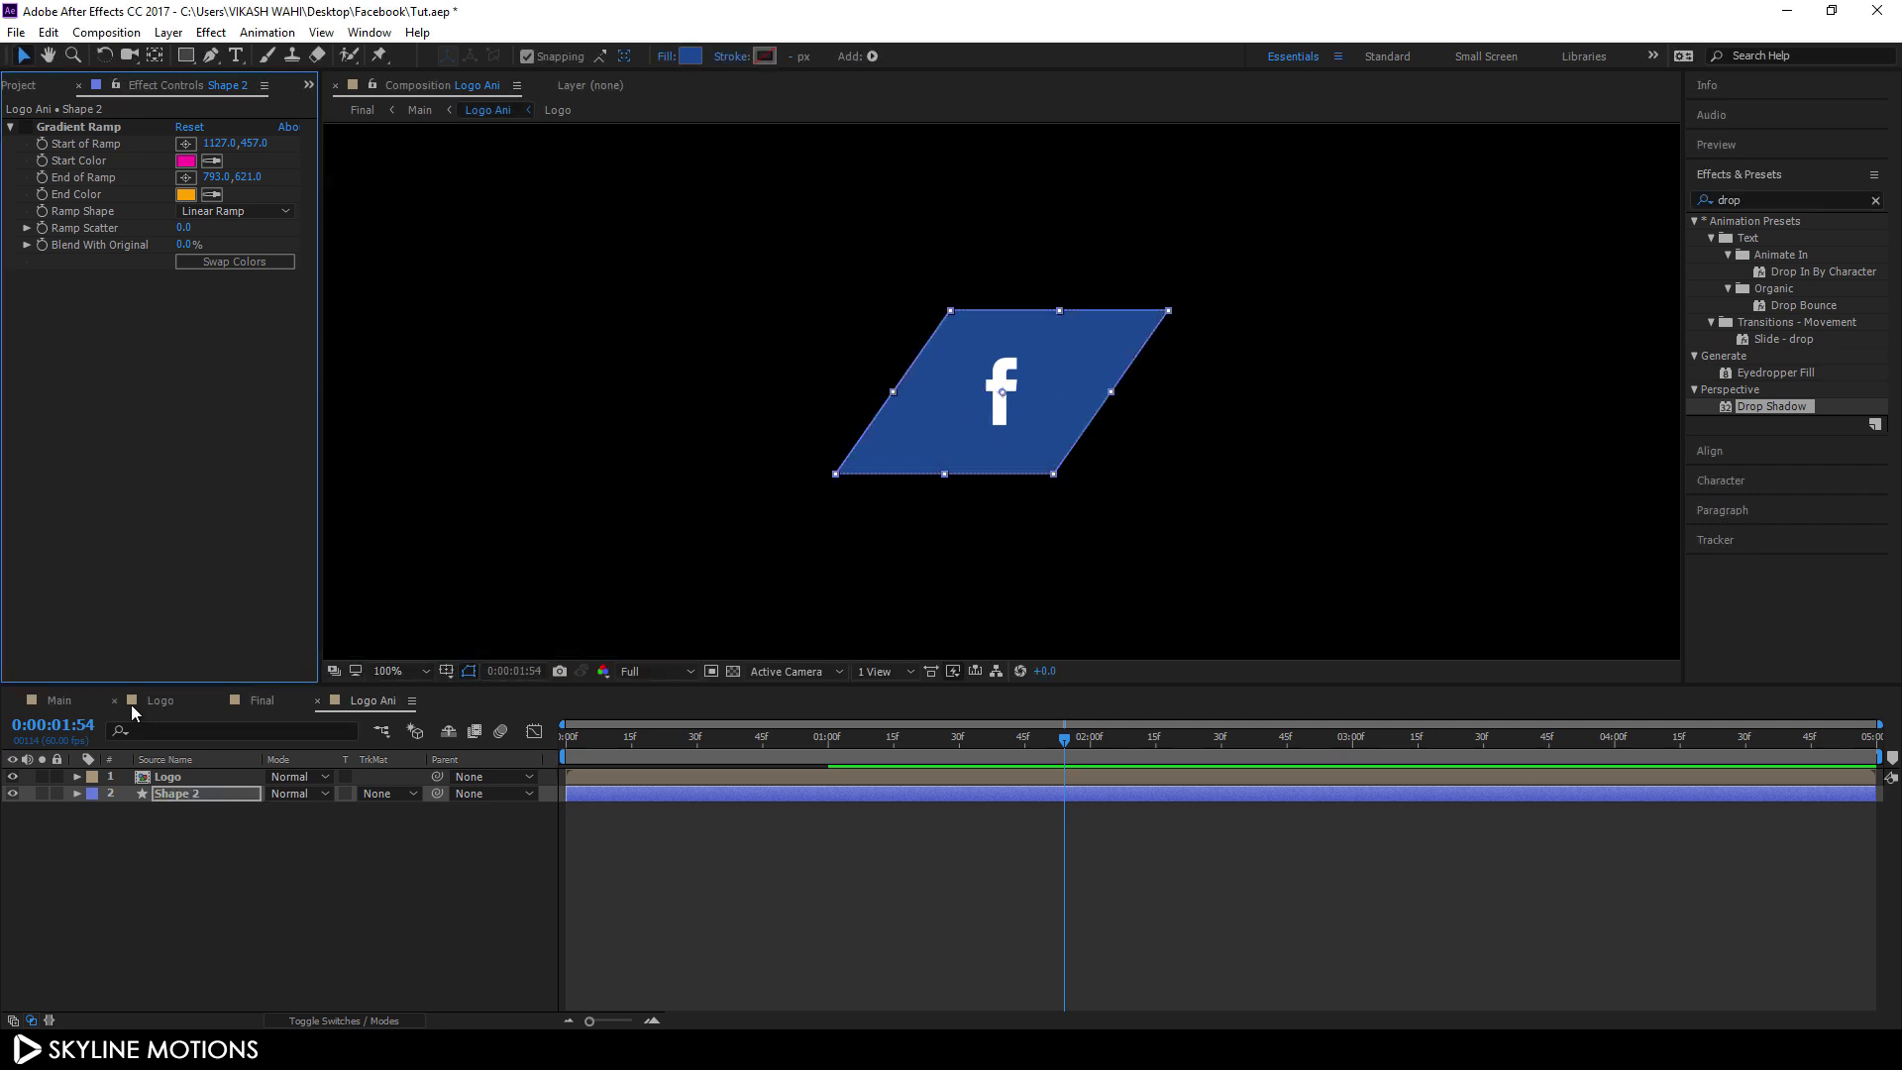
# Step: In Main, replace the headline text "Follow on Instagram" with "Like on Facebook"
pyautogui.click(59, 700)
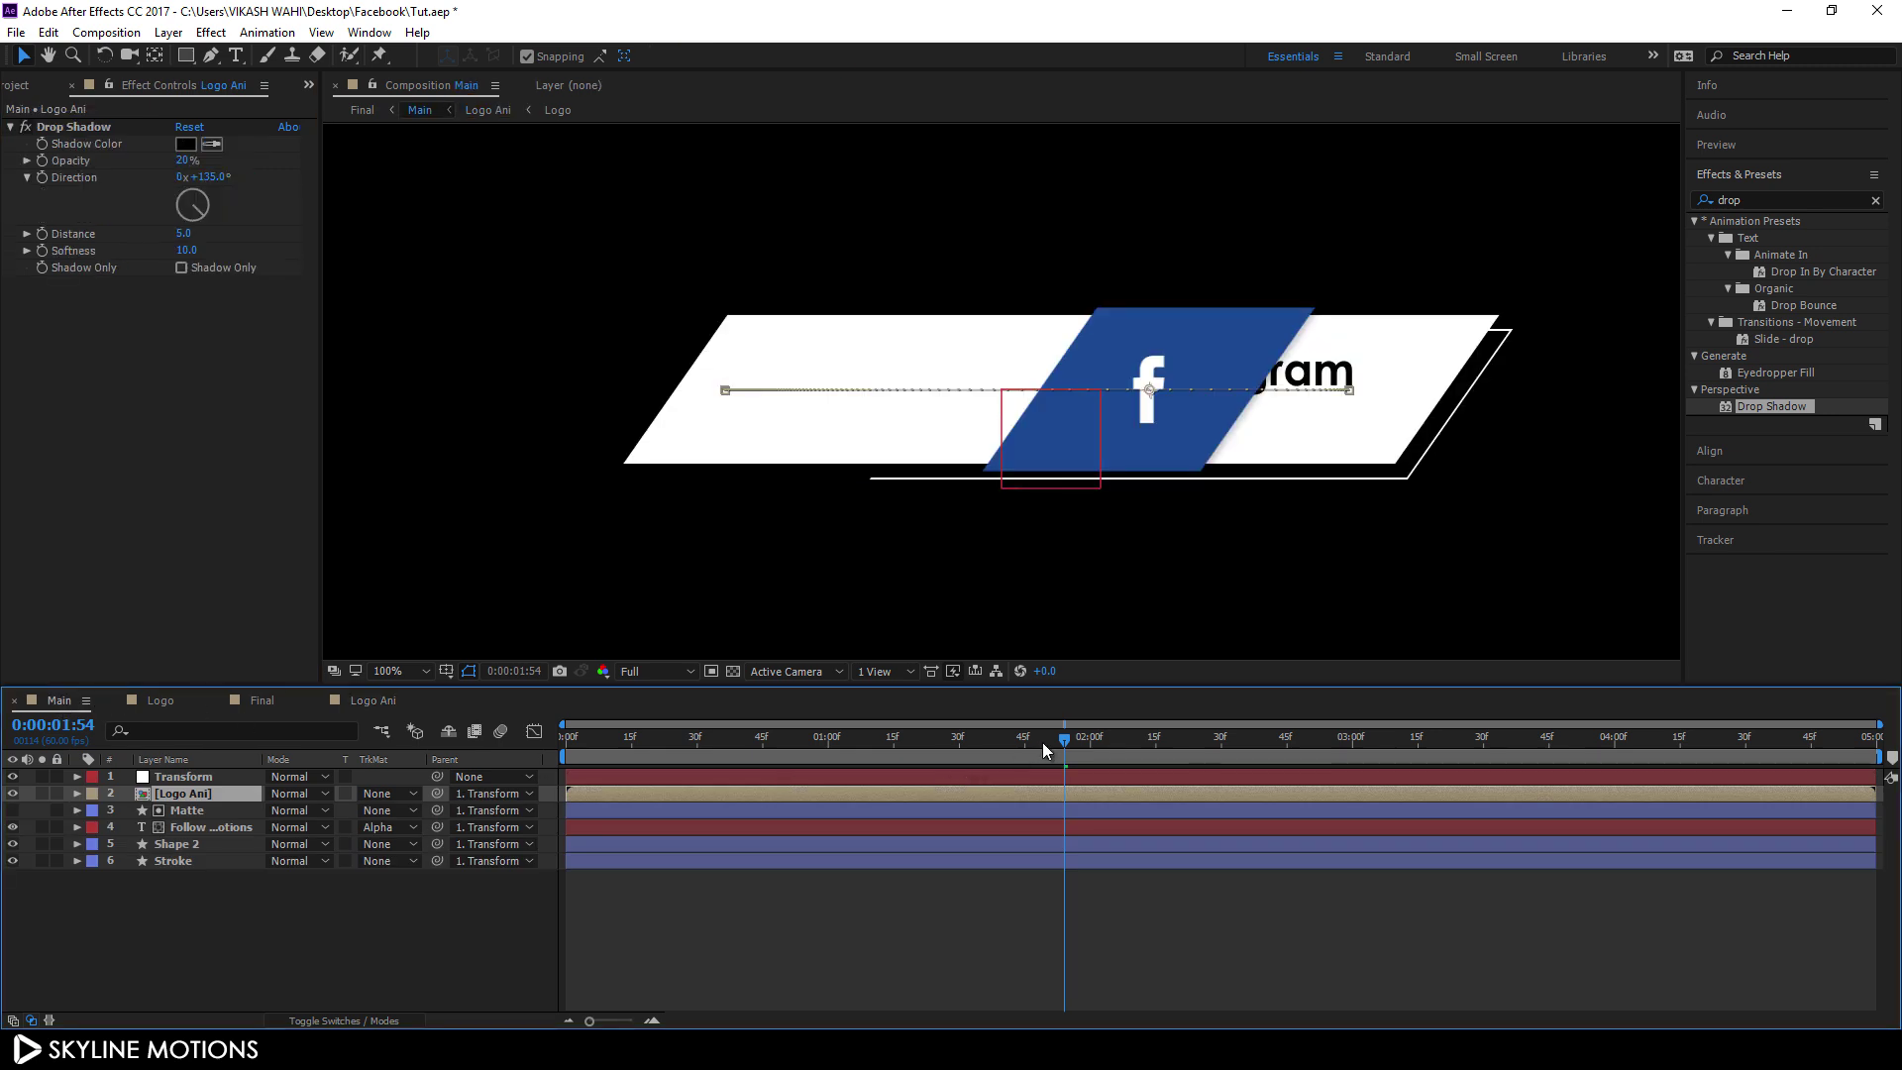
pyautogui.press('space')
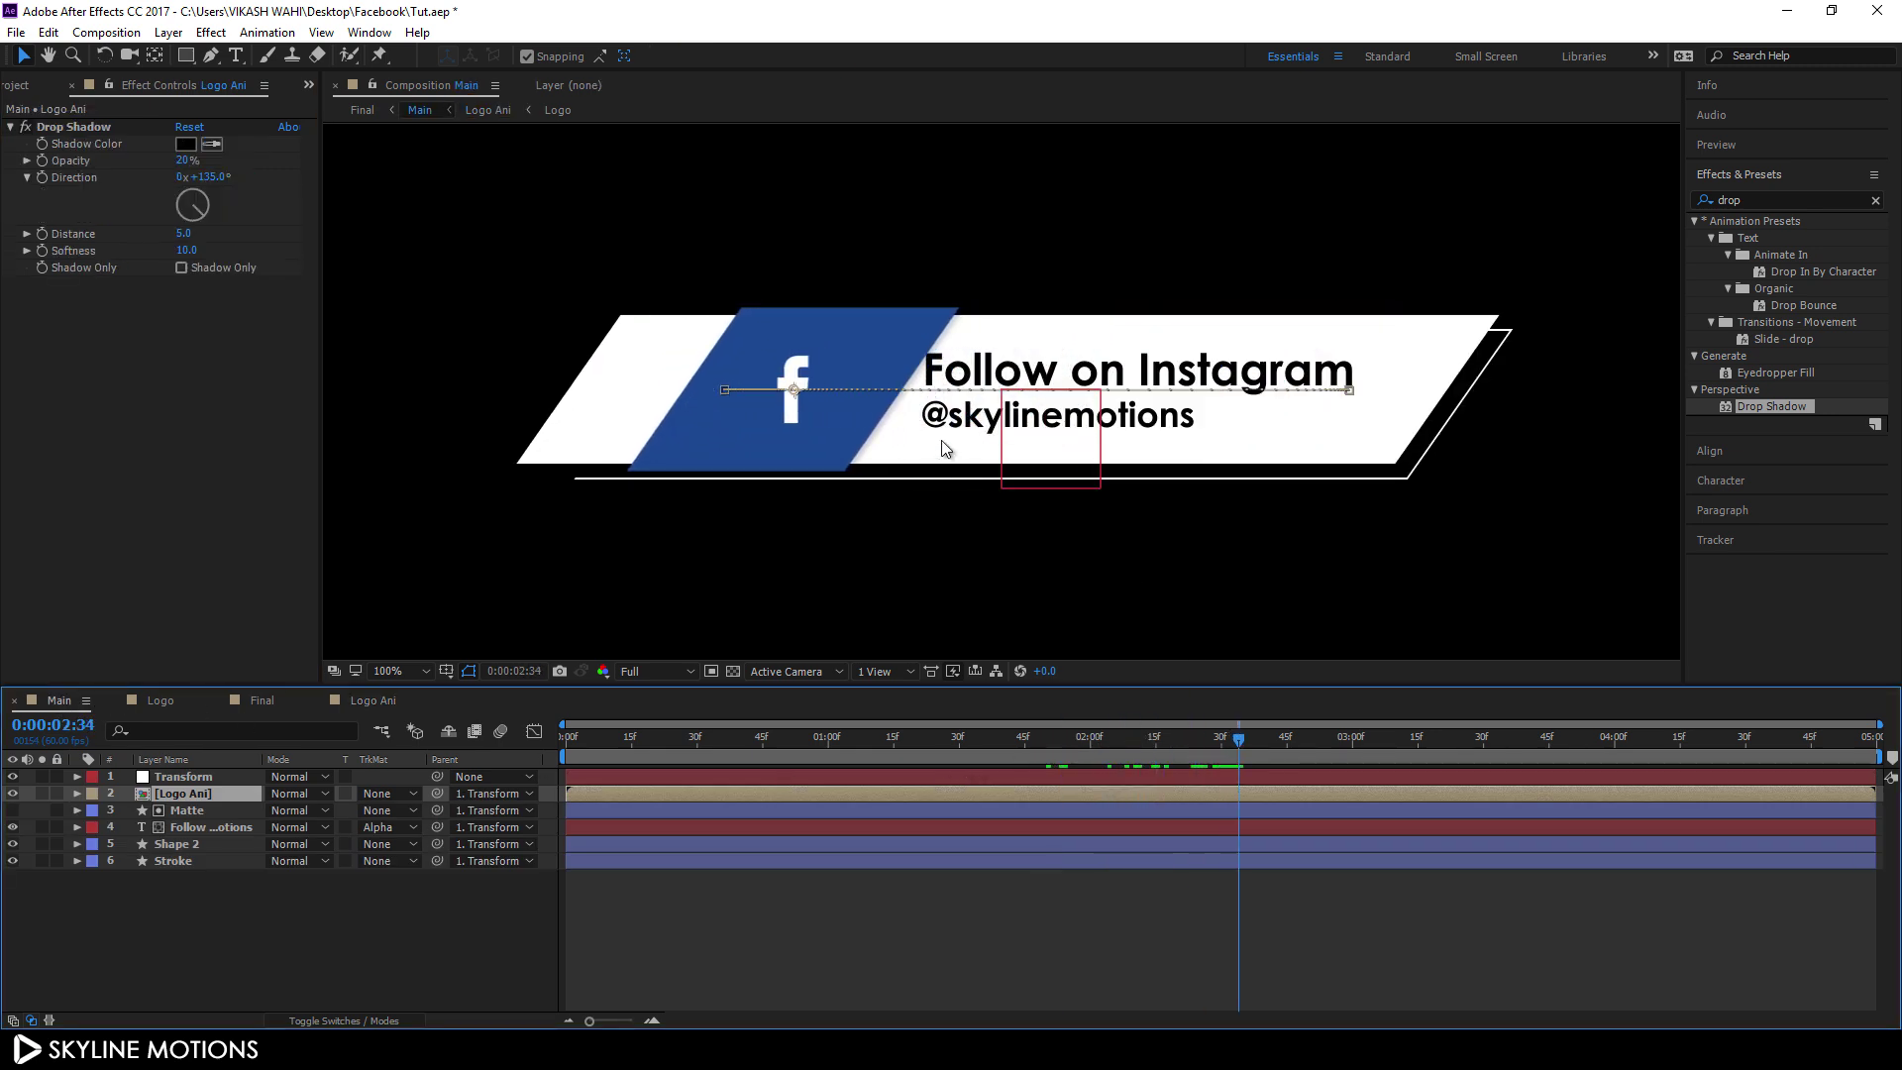
pyautogui.click(223, 828)
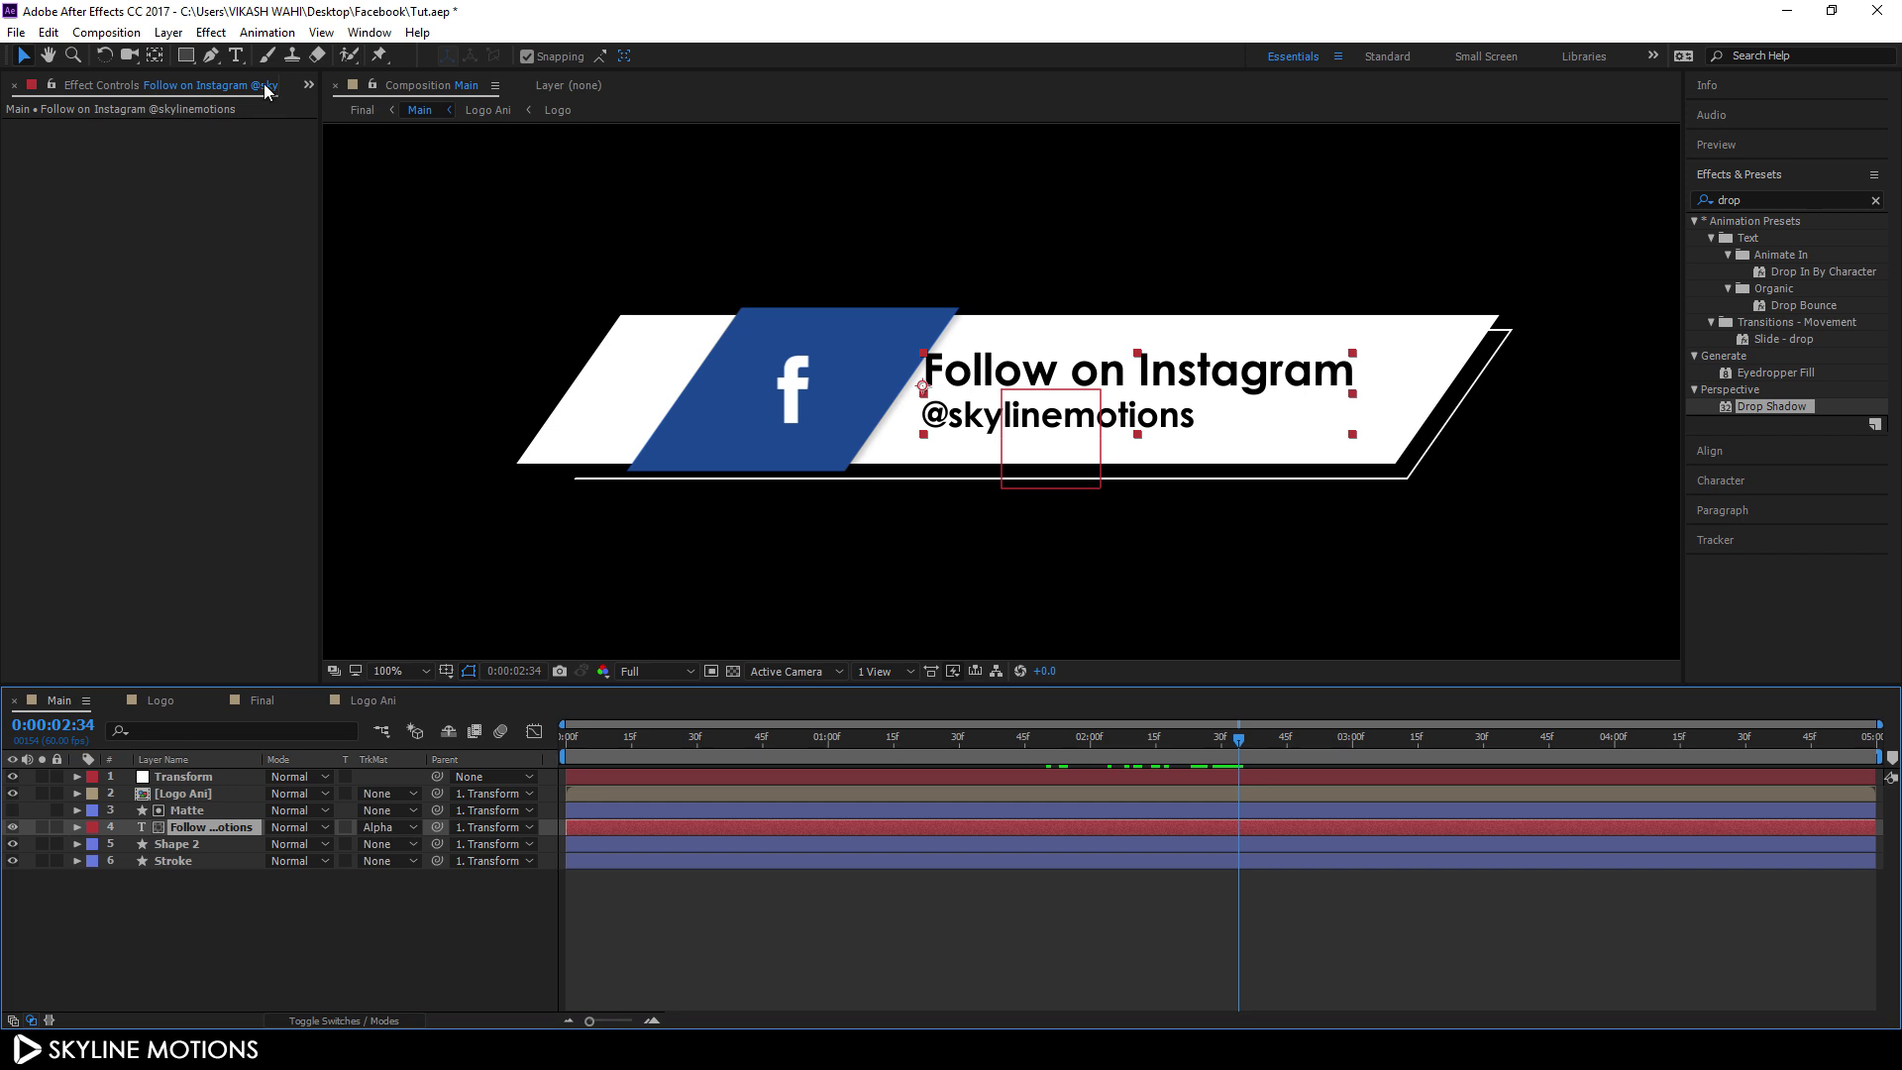
pyautogui.click(235, 56)
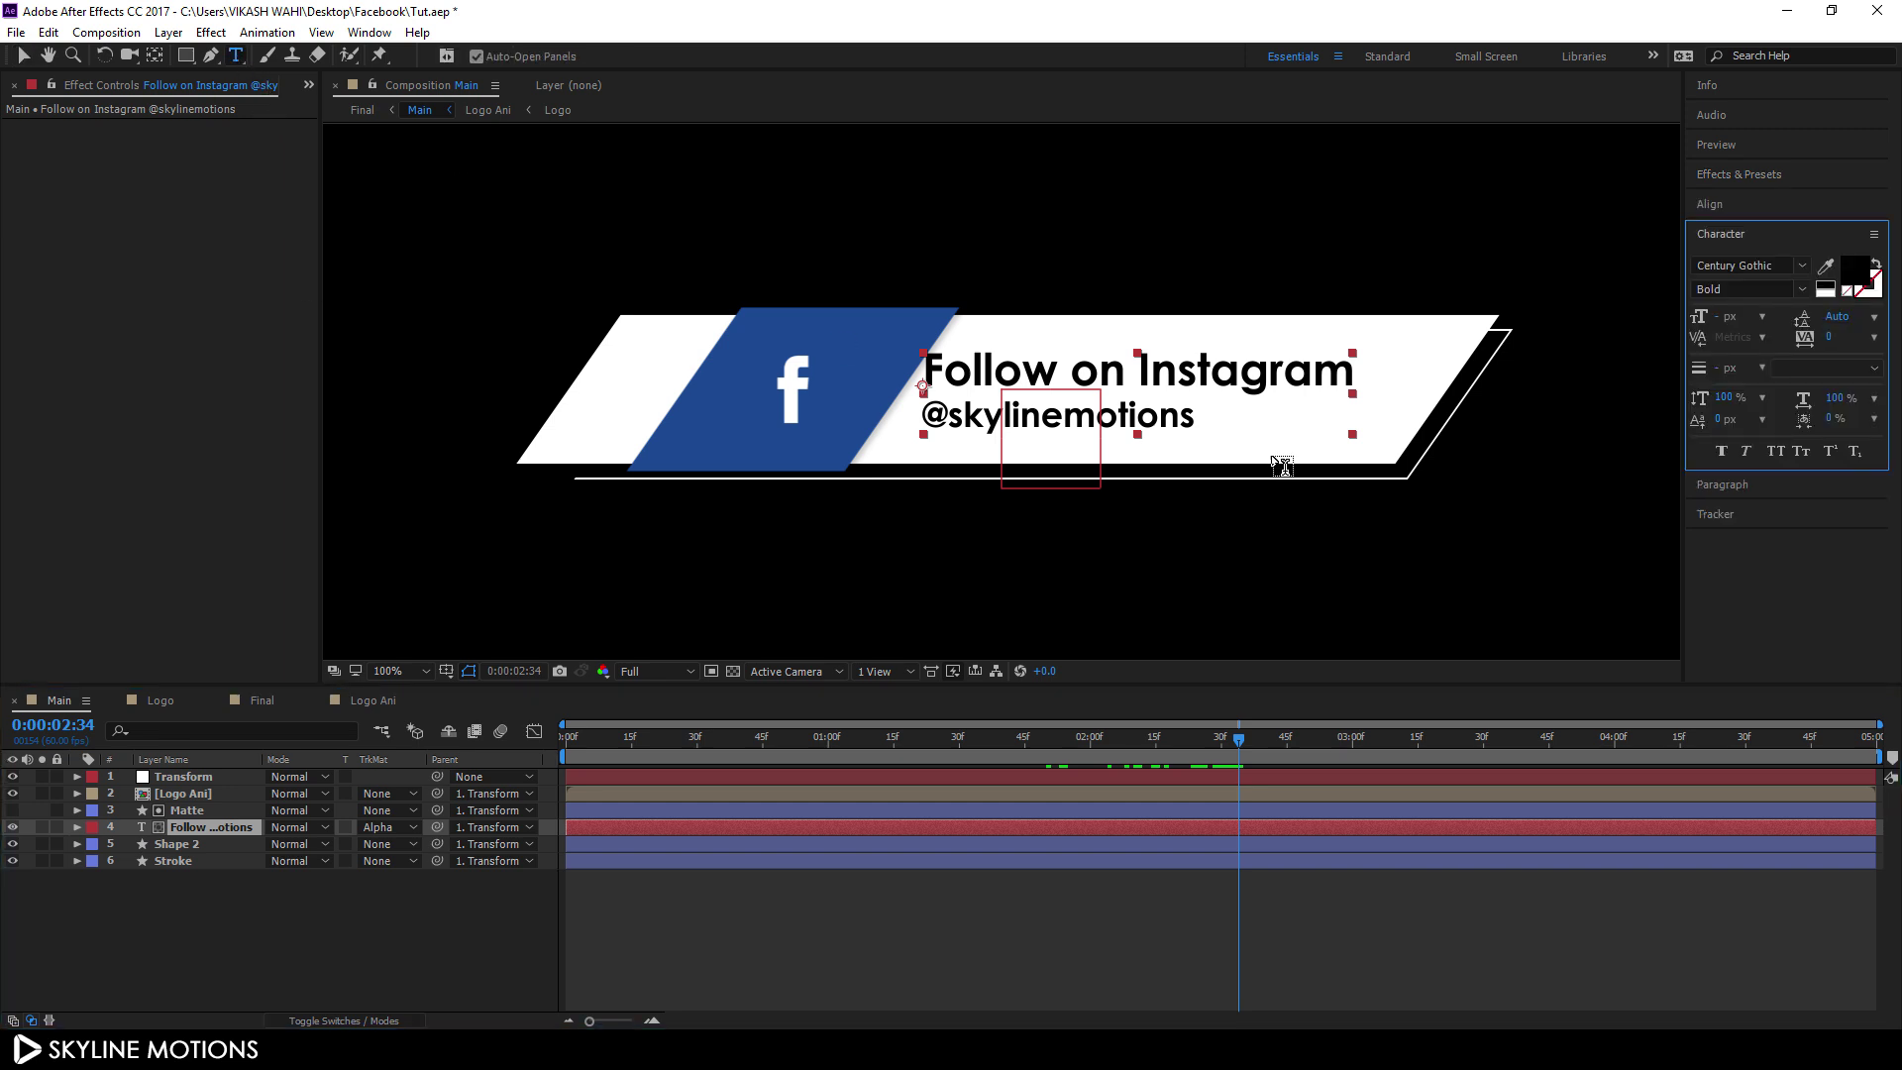
pyautogui.click(934, 366)
pyautogui.moveTo(934, 366); pyautogui.dragTo(1351, 364)
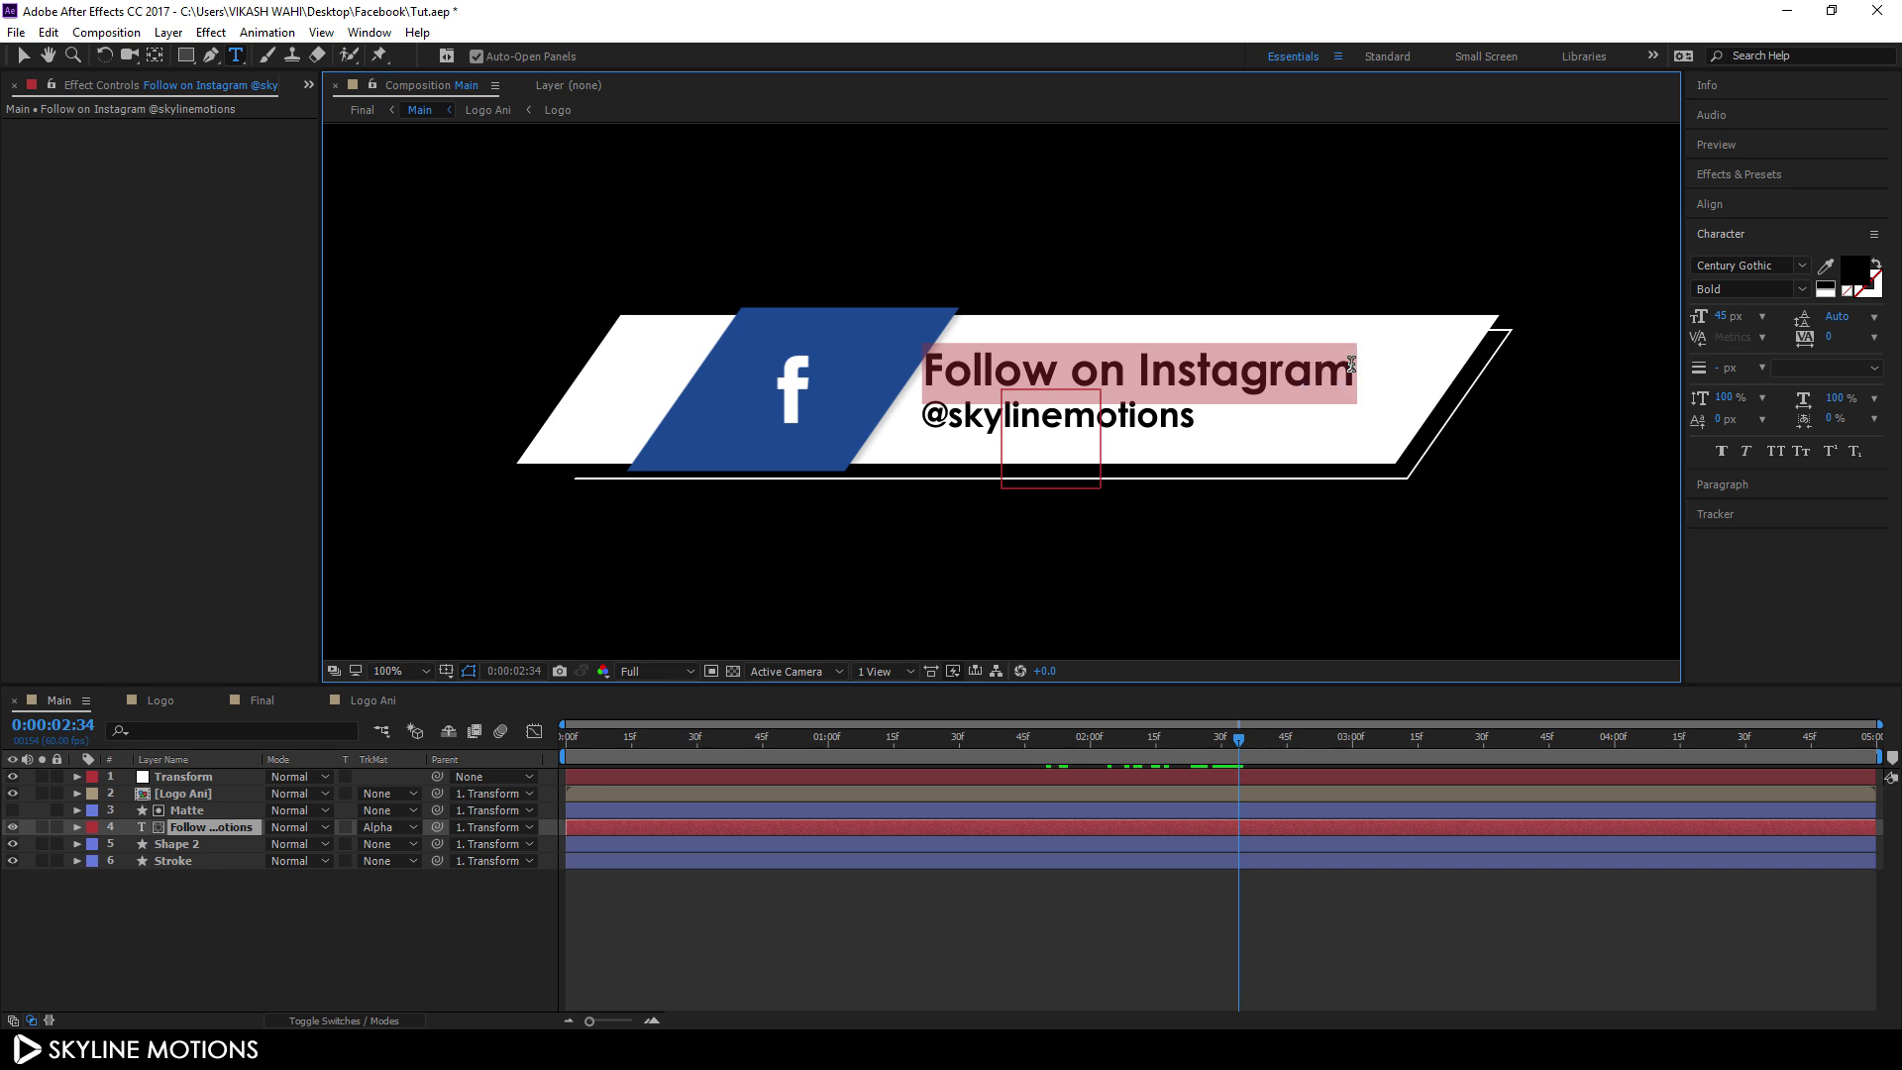
pyautogui.write('Like on')
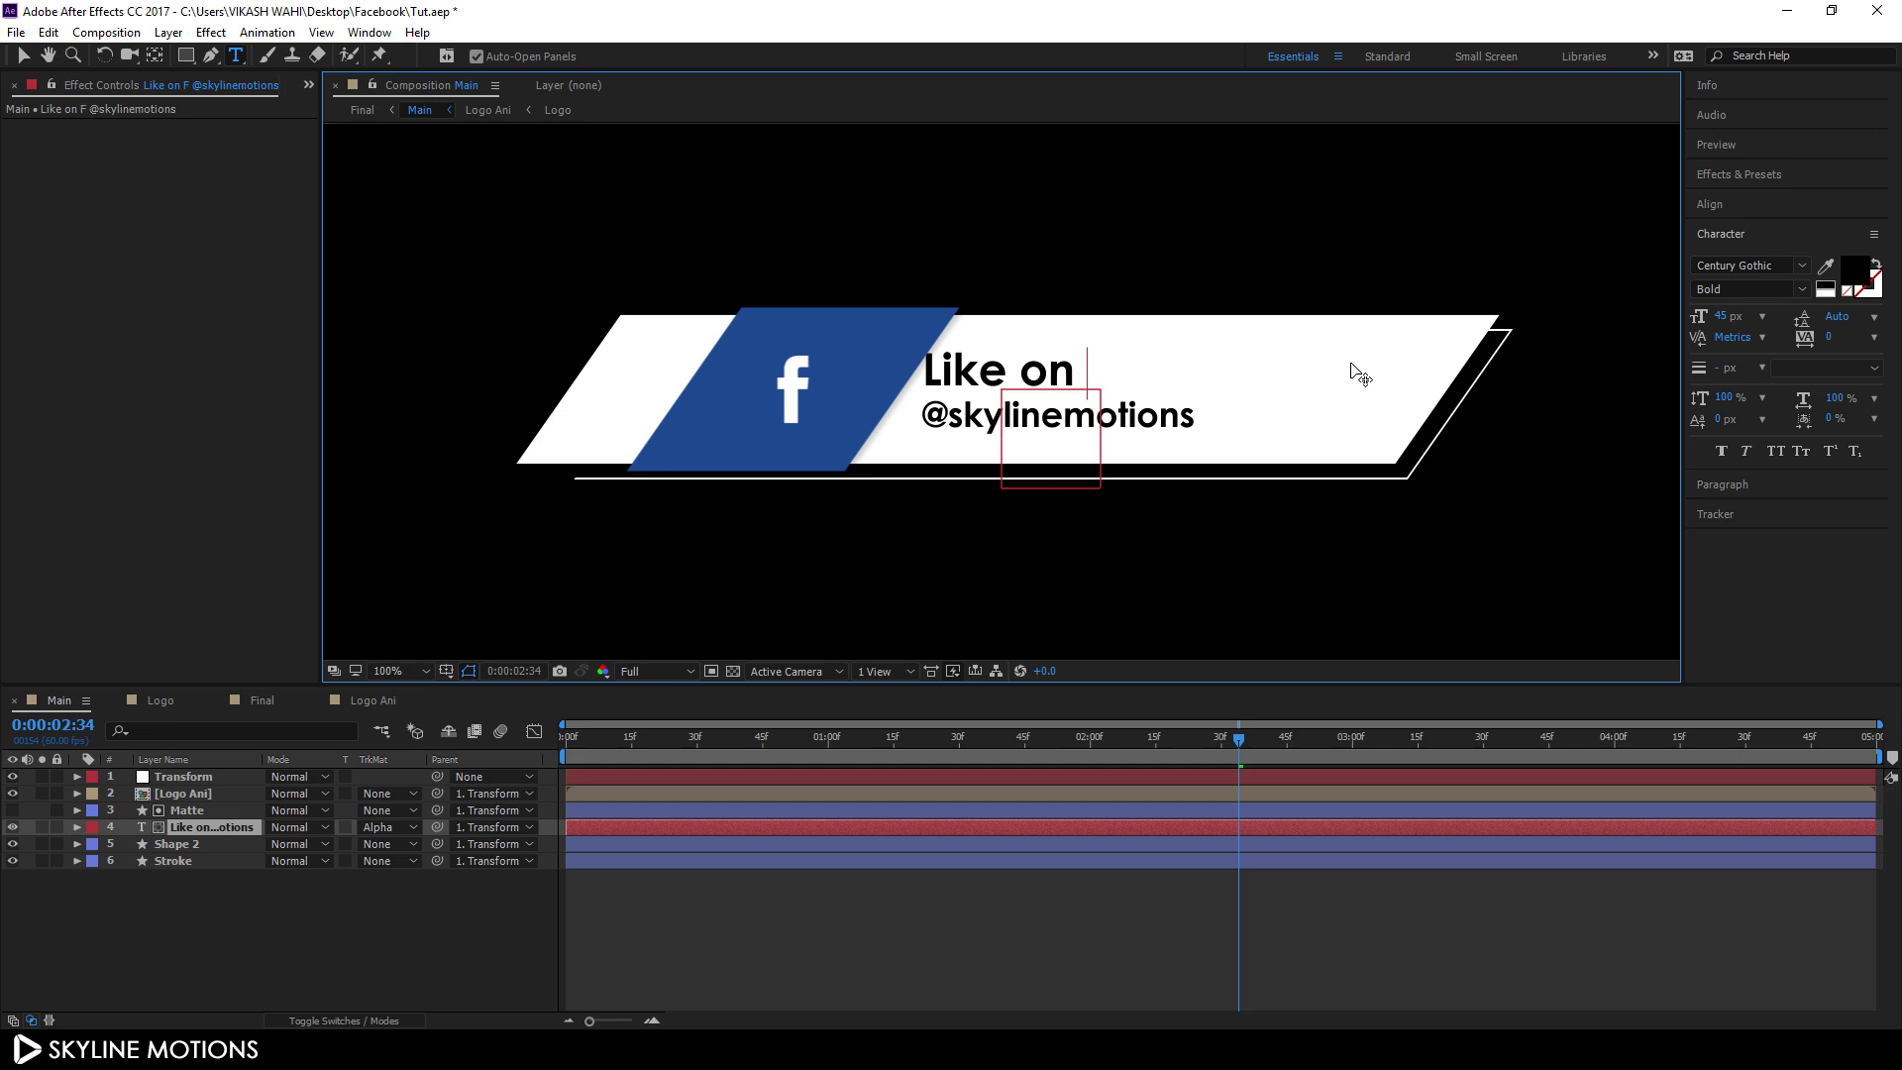
pyautogui.write(' Facebook')
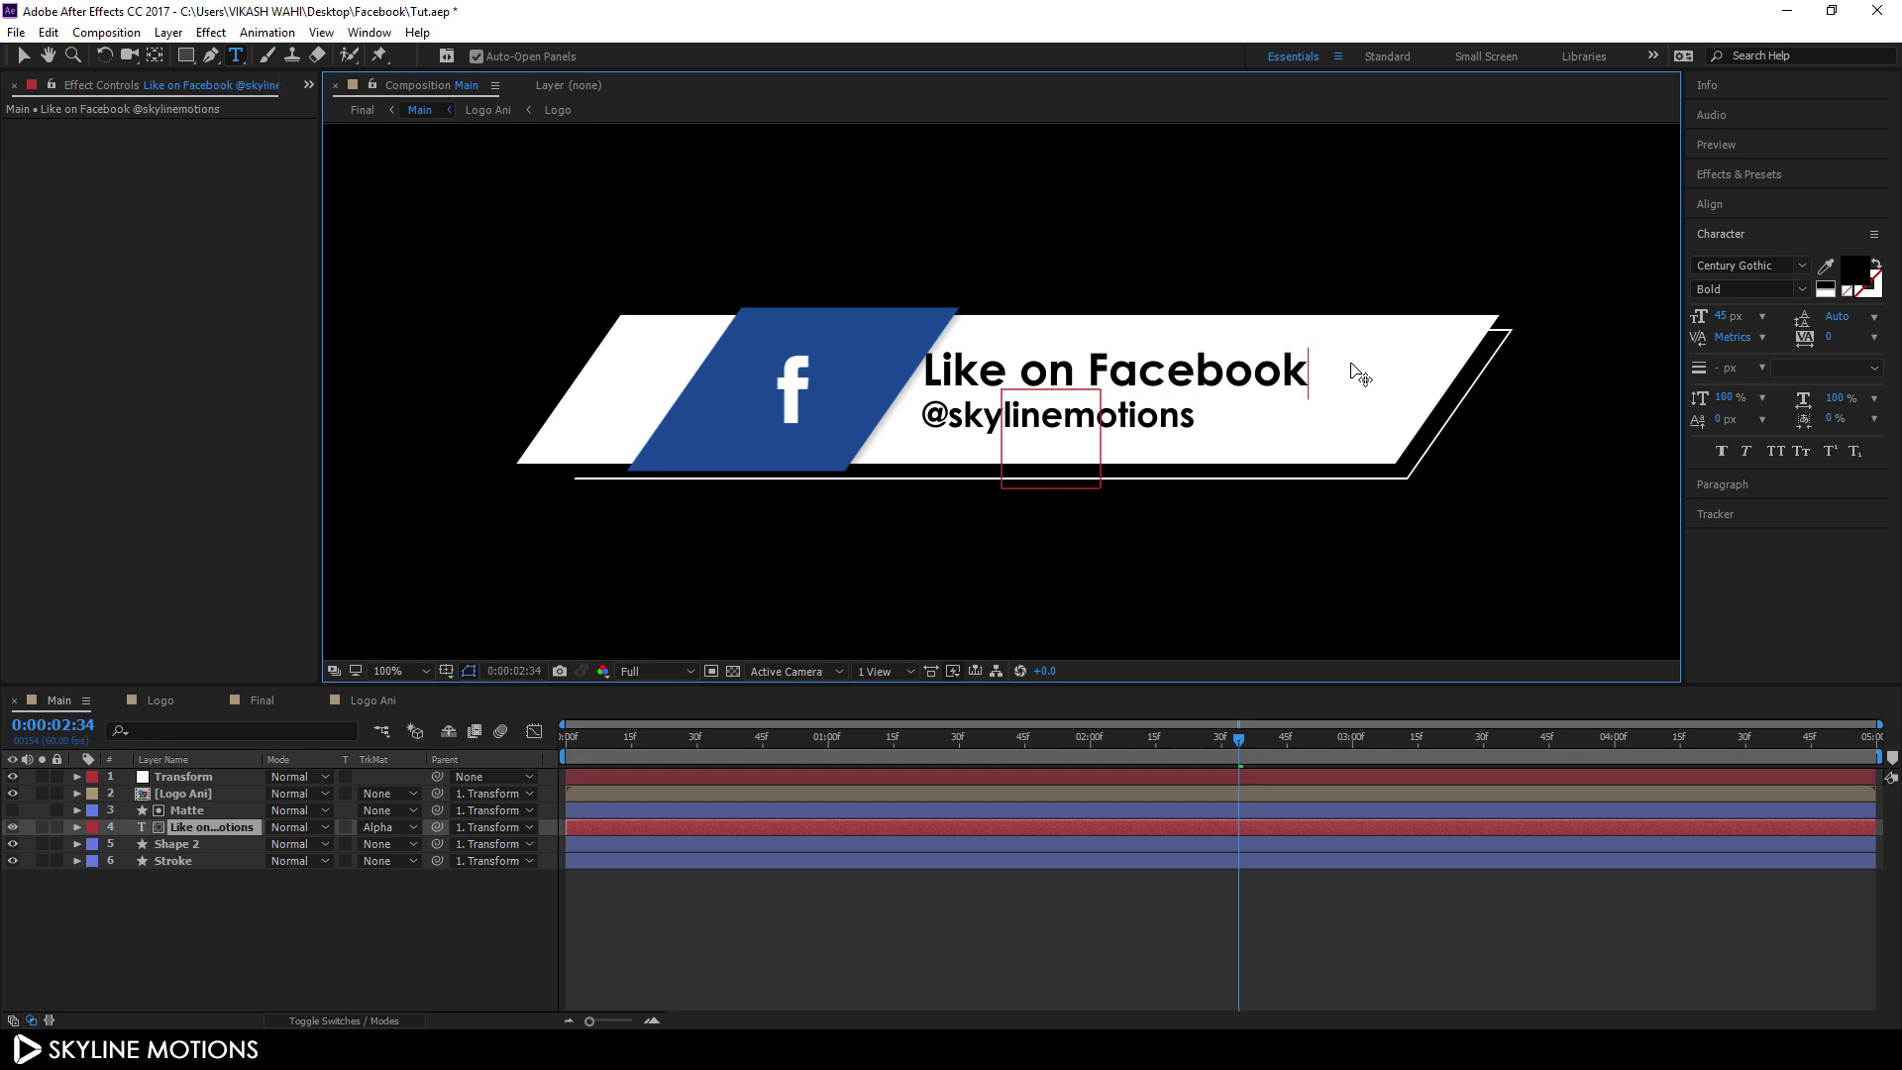
# Step: Undo the Facebook logo, color and text changes, returning Main to the Instagram version, and scrub to 0:00:02:46
pyautogui.moveTo(1228, 743)
pyautogui.mouseDown()
pyautogui.moveTo(1048, 742)
pyautogui.moveTo(1263, 729)
pyautogui.mouseUp()
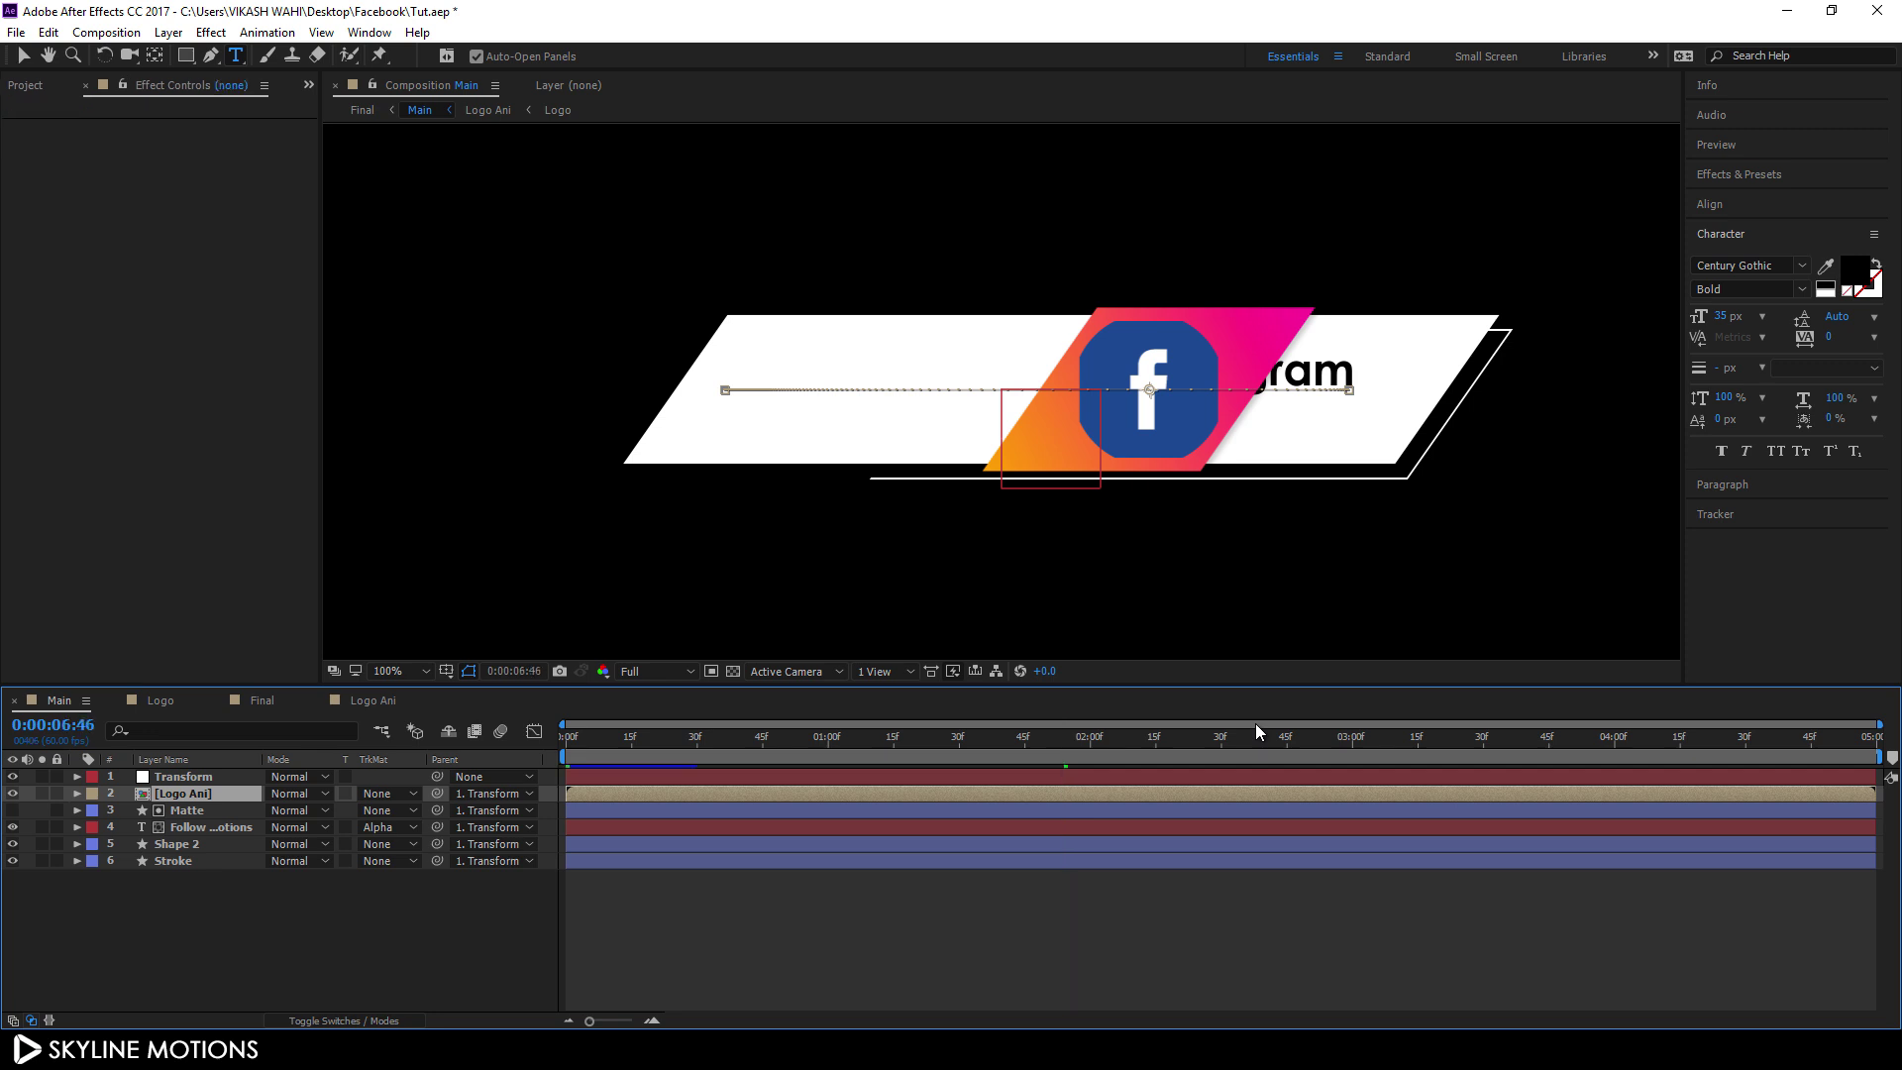
pyautogui.press('space')
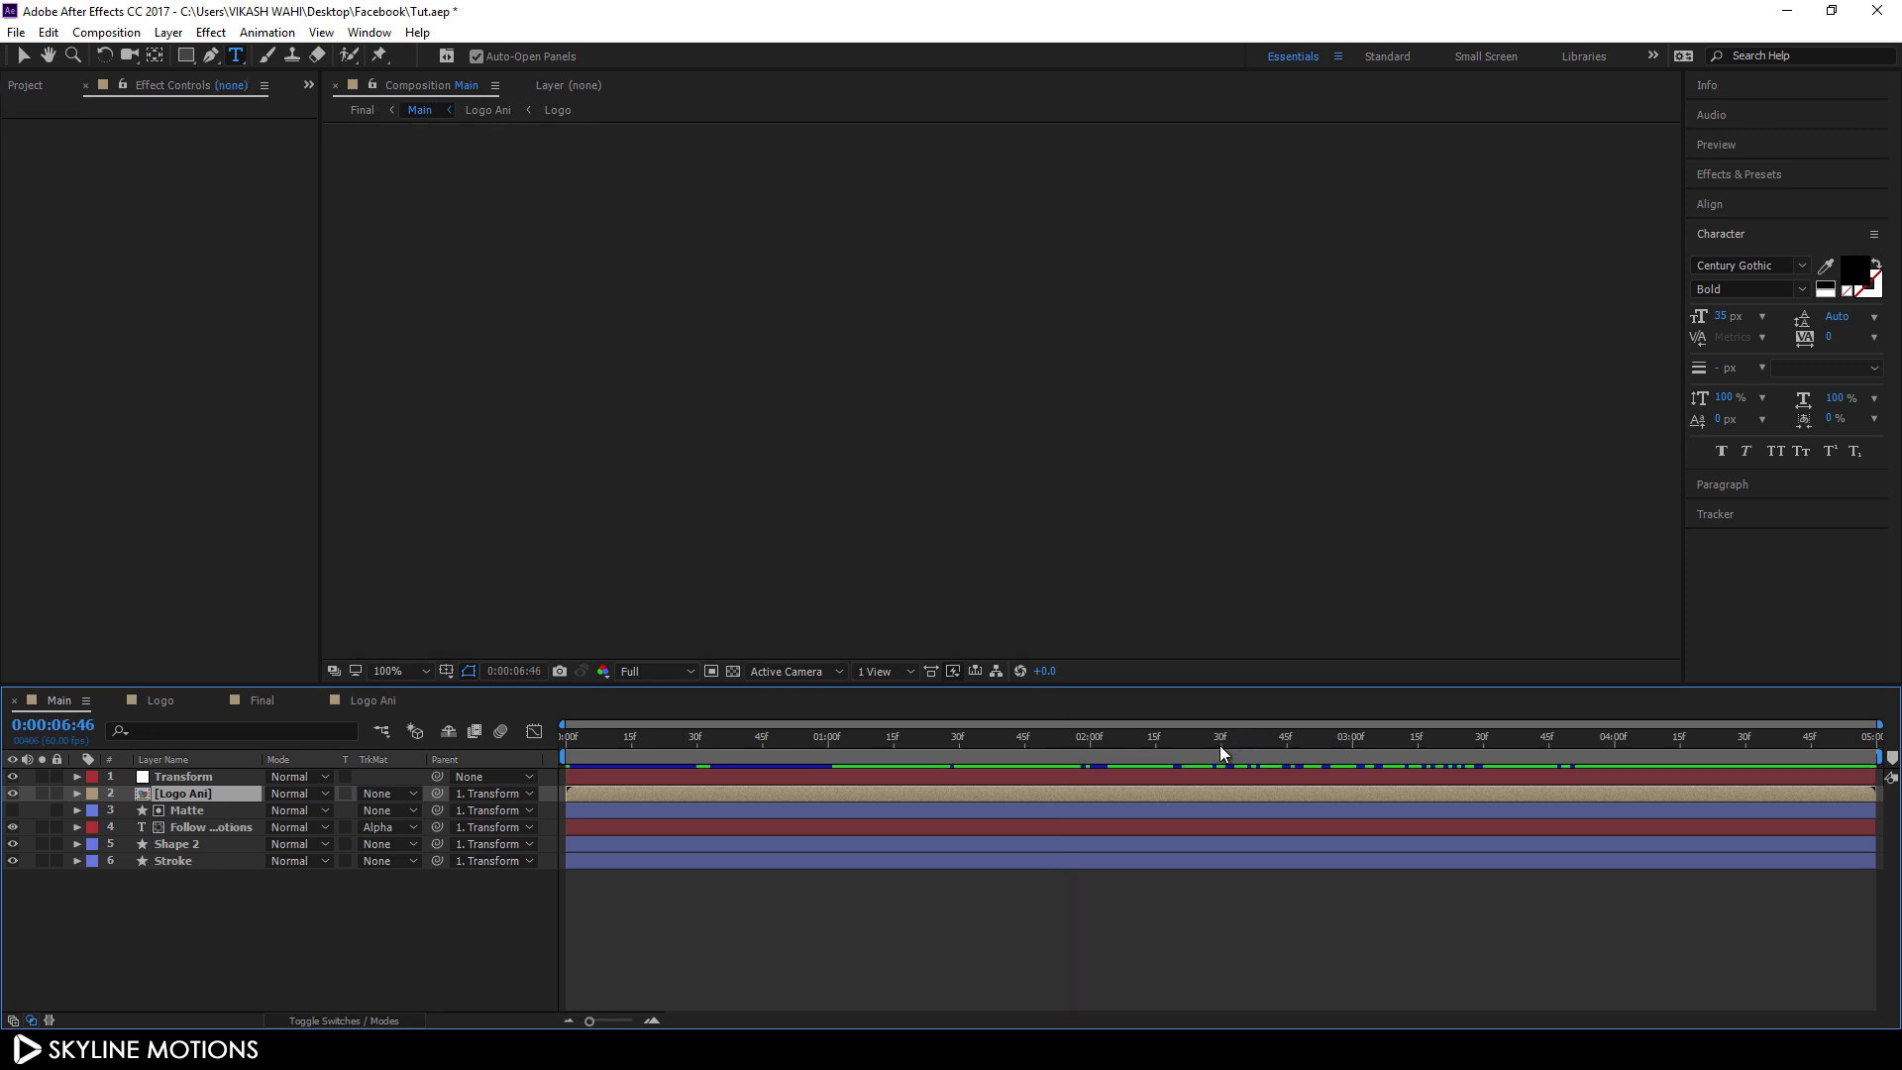
pyautogui.moveTo(1220, 745); pyautogui.dragTo(1286, 757)
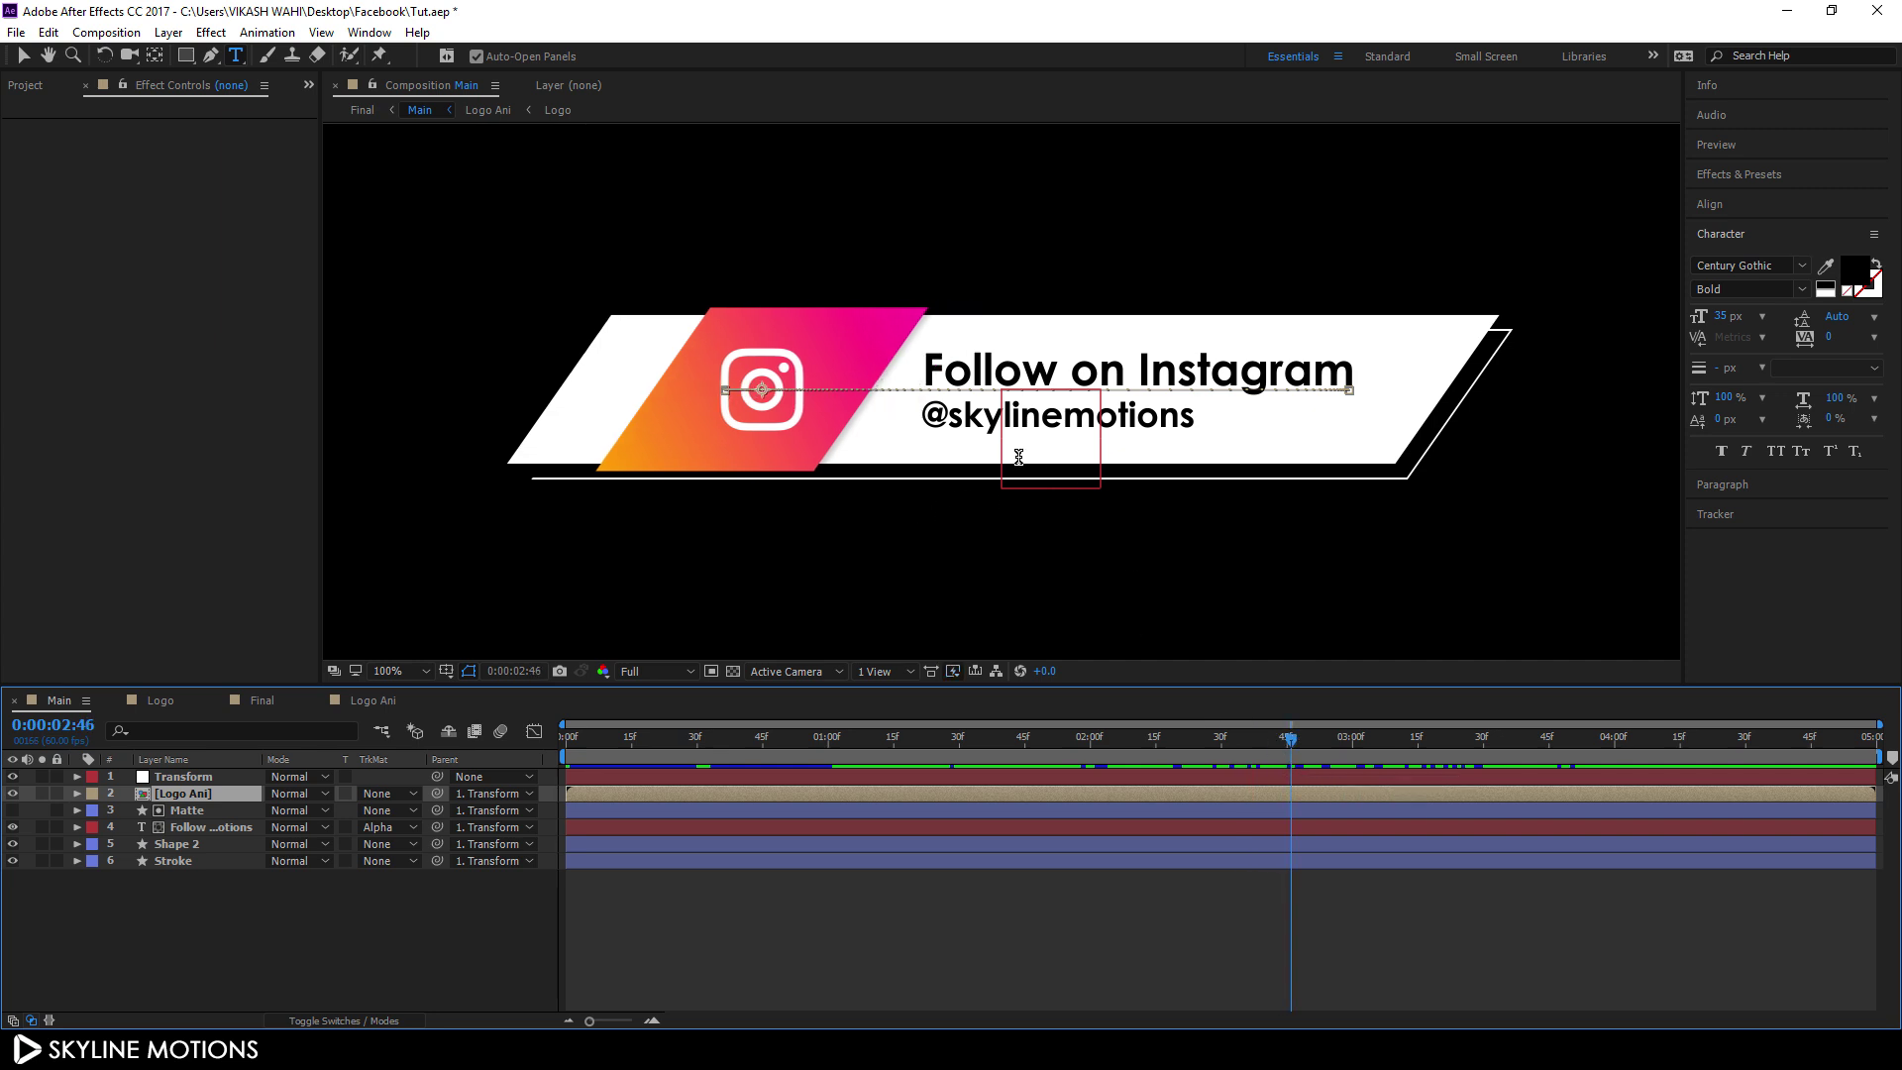
# Step: Check the transparent background of the Main composition against the transparency grid, and restore the black background
pyautogui.click(733, 671)
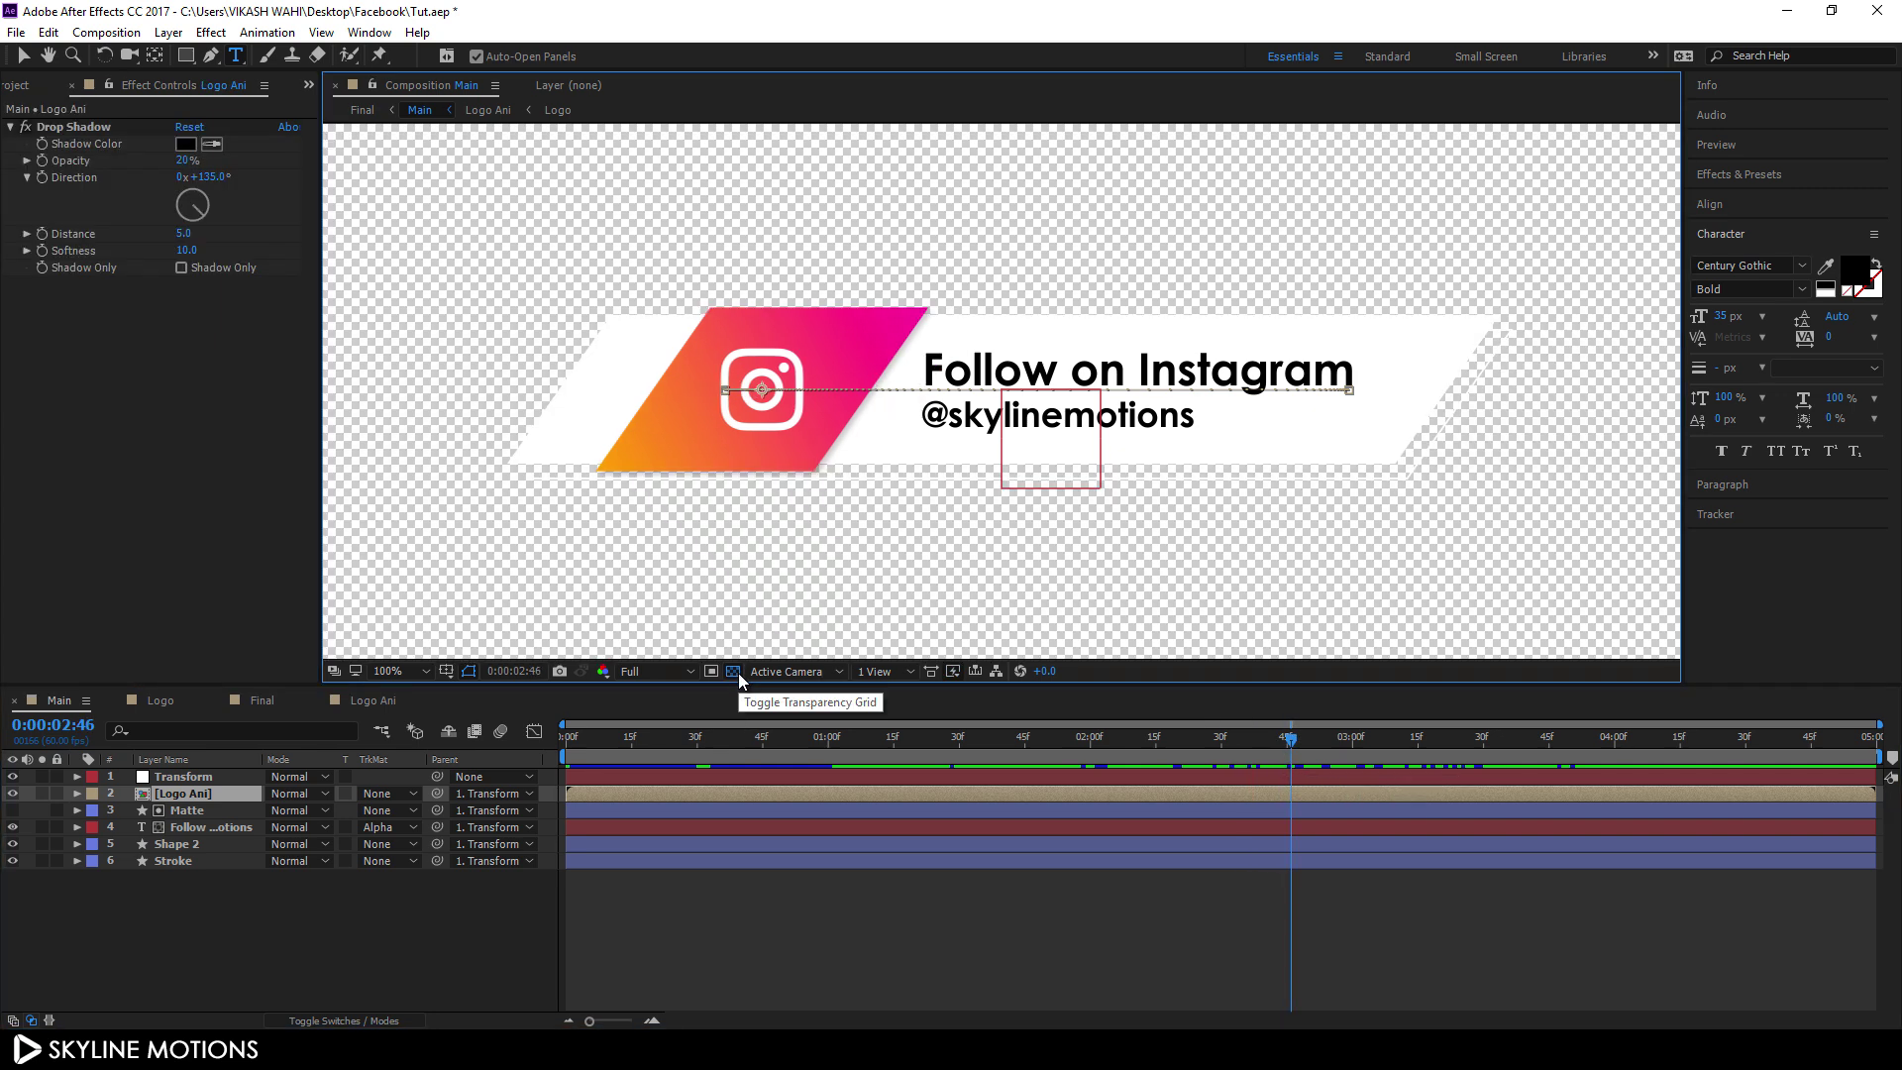
pyautogui.click(733, 671)
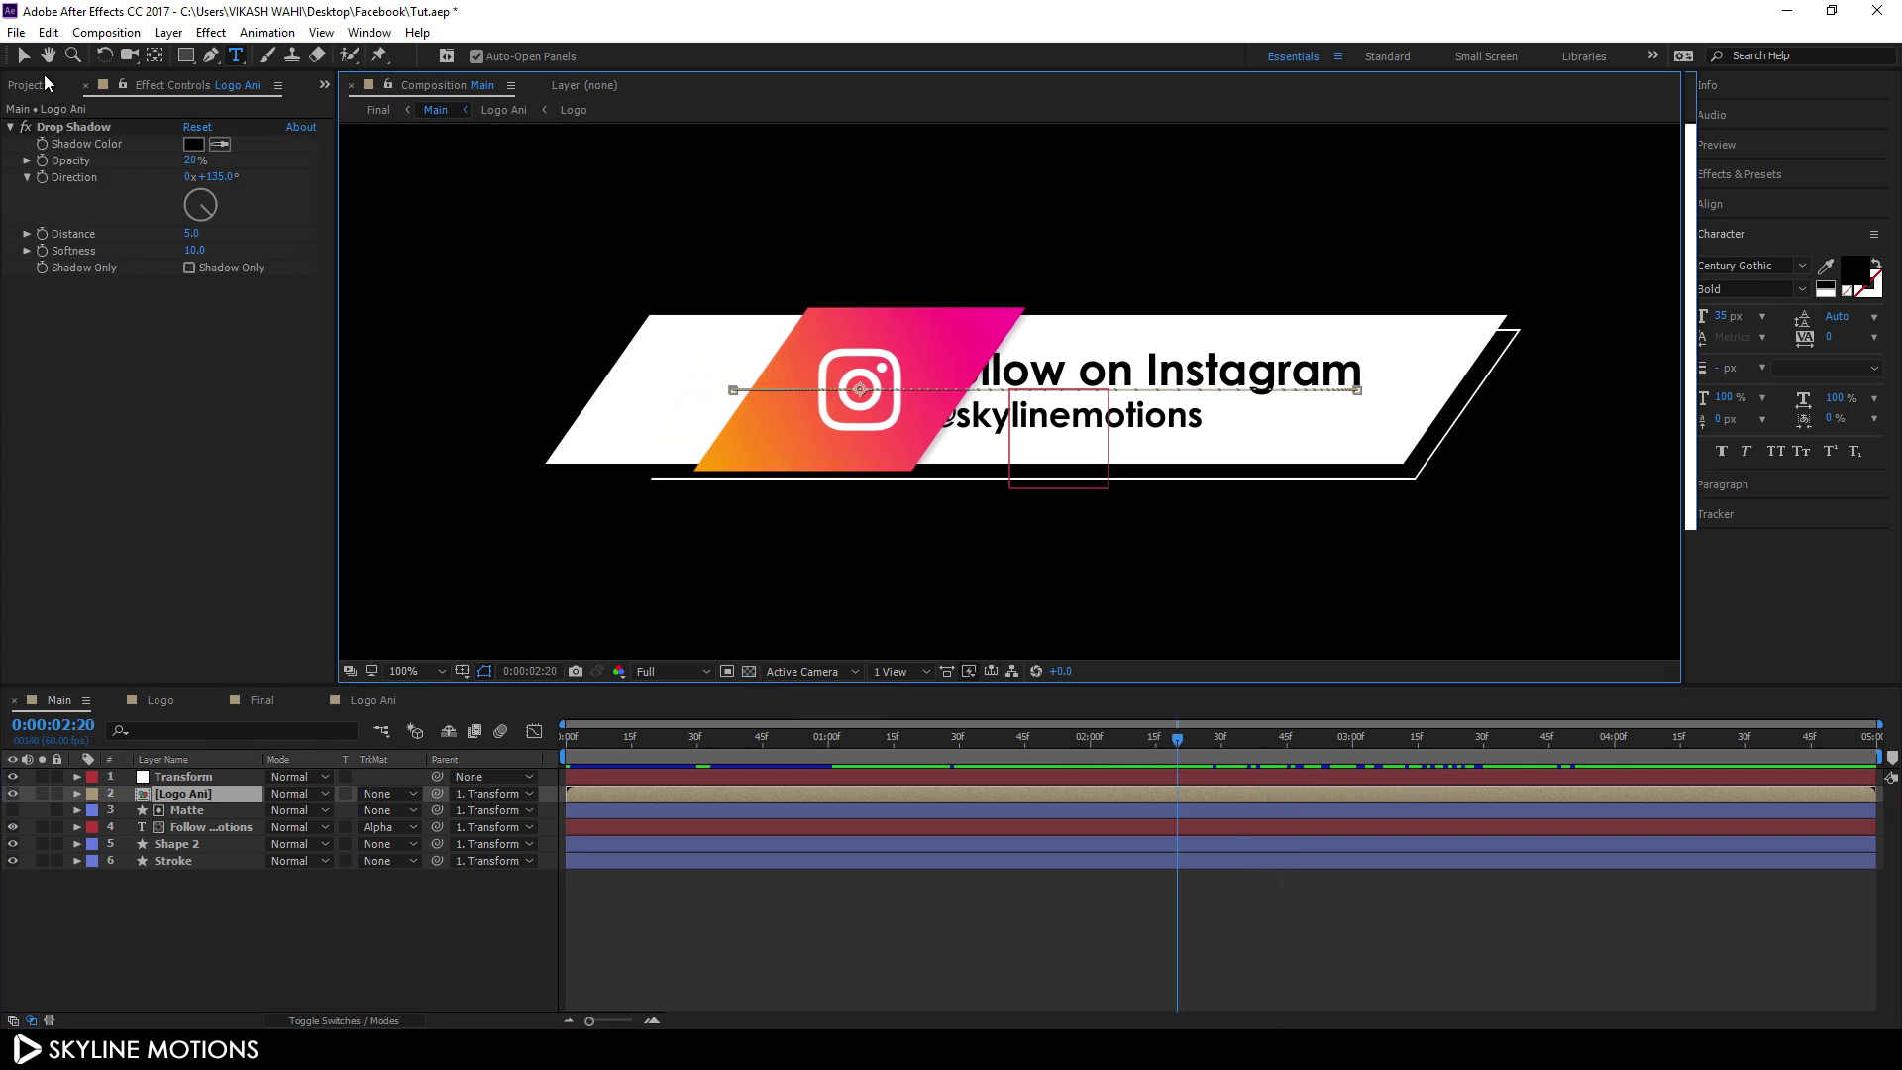
# Step: Add the Main composition to the render queue
pyautogui.click(16, 32)
pyautogui.moveTo(115, 376)
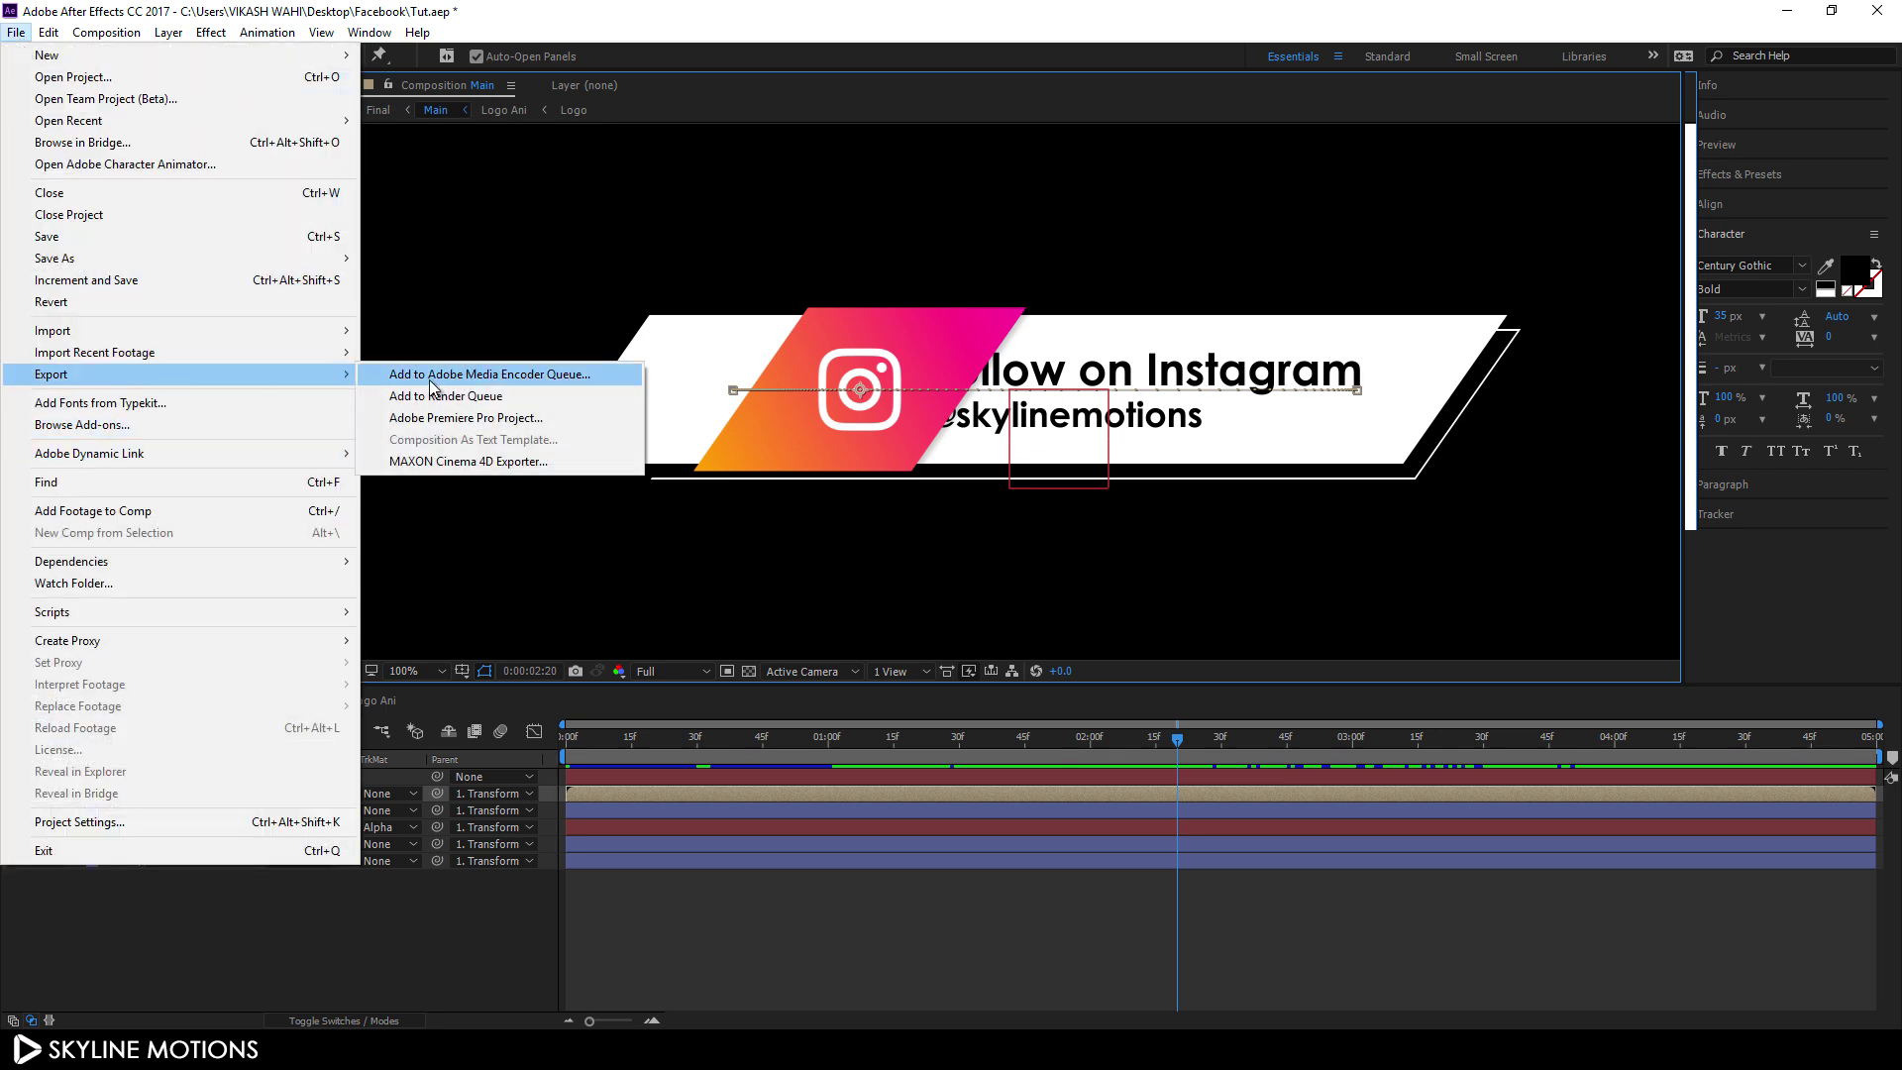
pyautogui.click(465, 396)
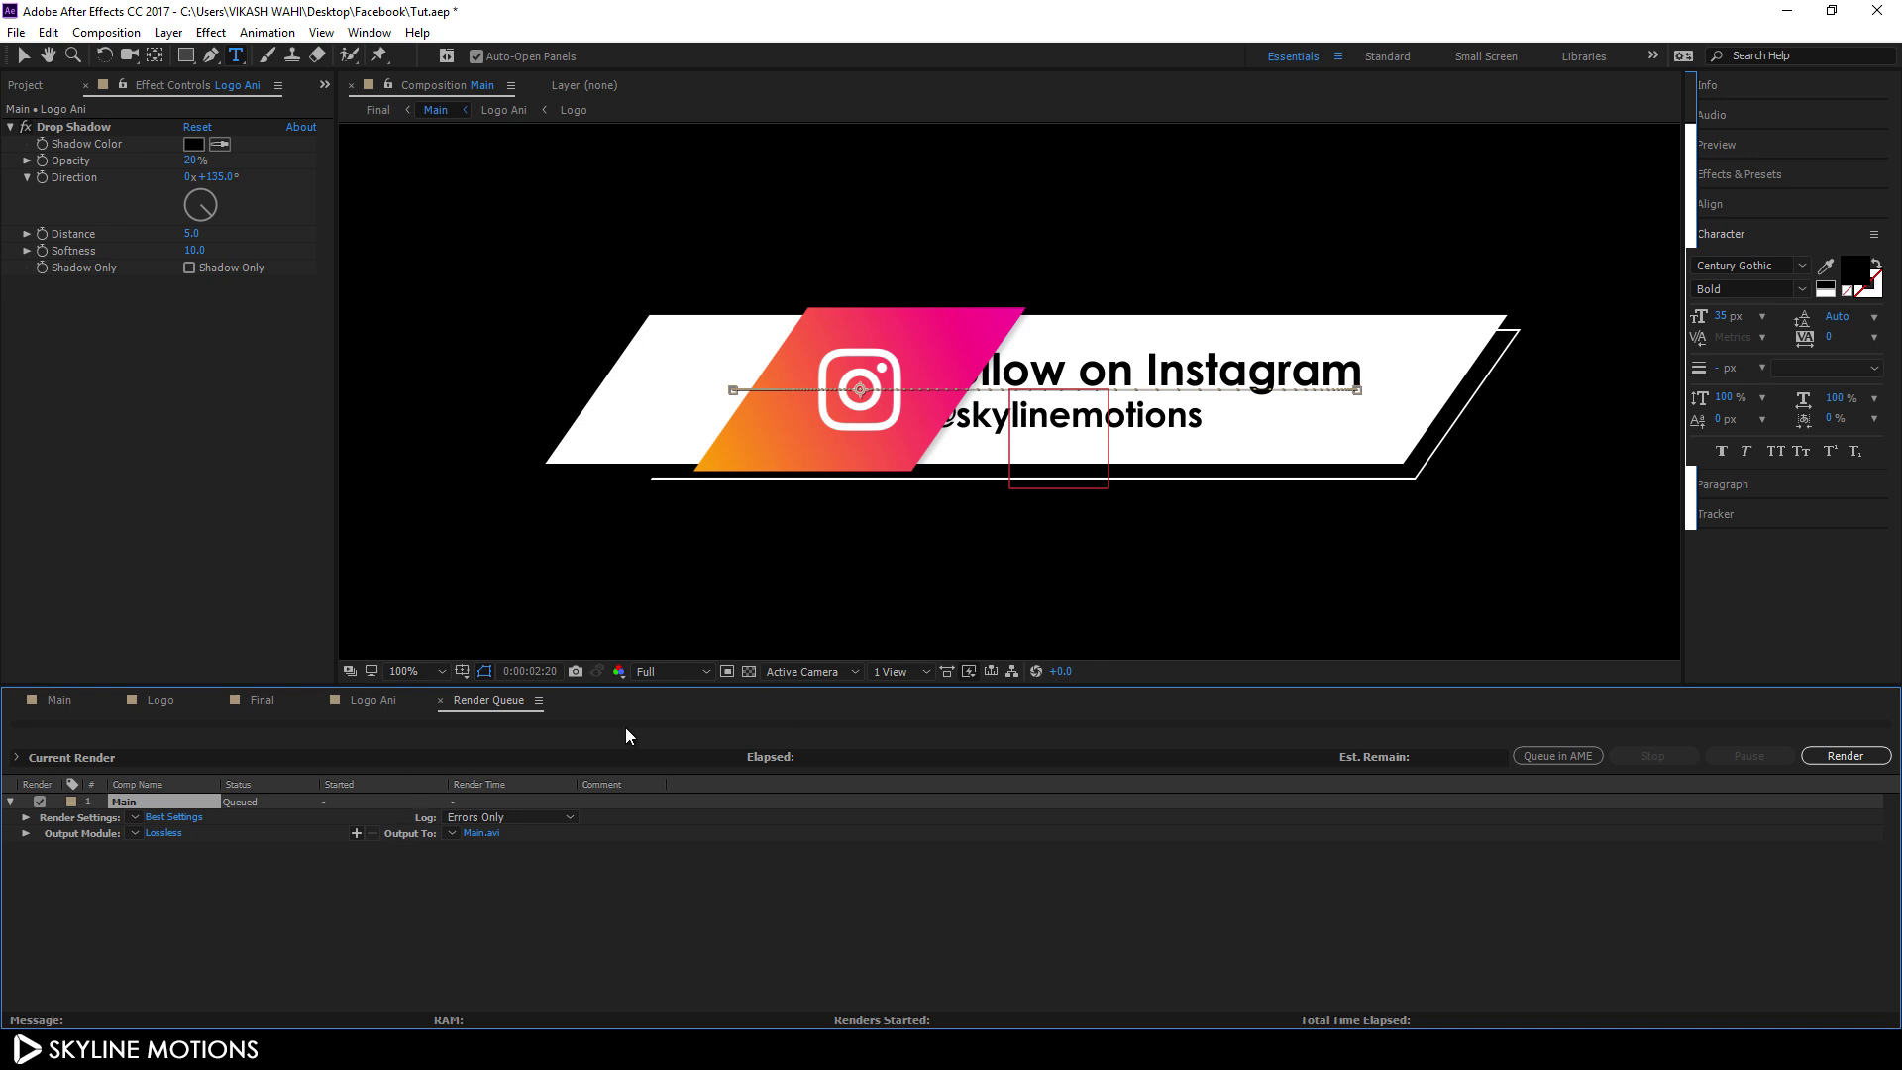
# Step: Set the render's output file to Instagram in the Facebook folder on the Desktop
pyautogui.click(482, 832)
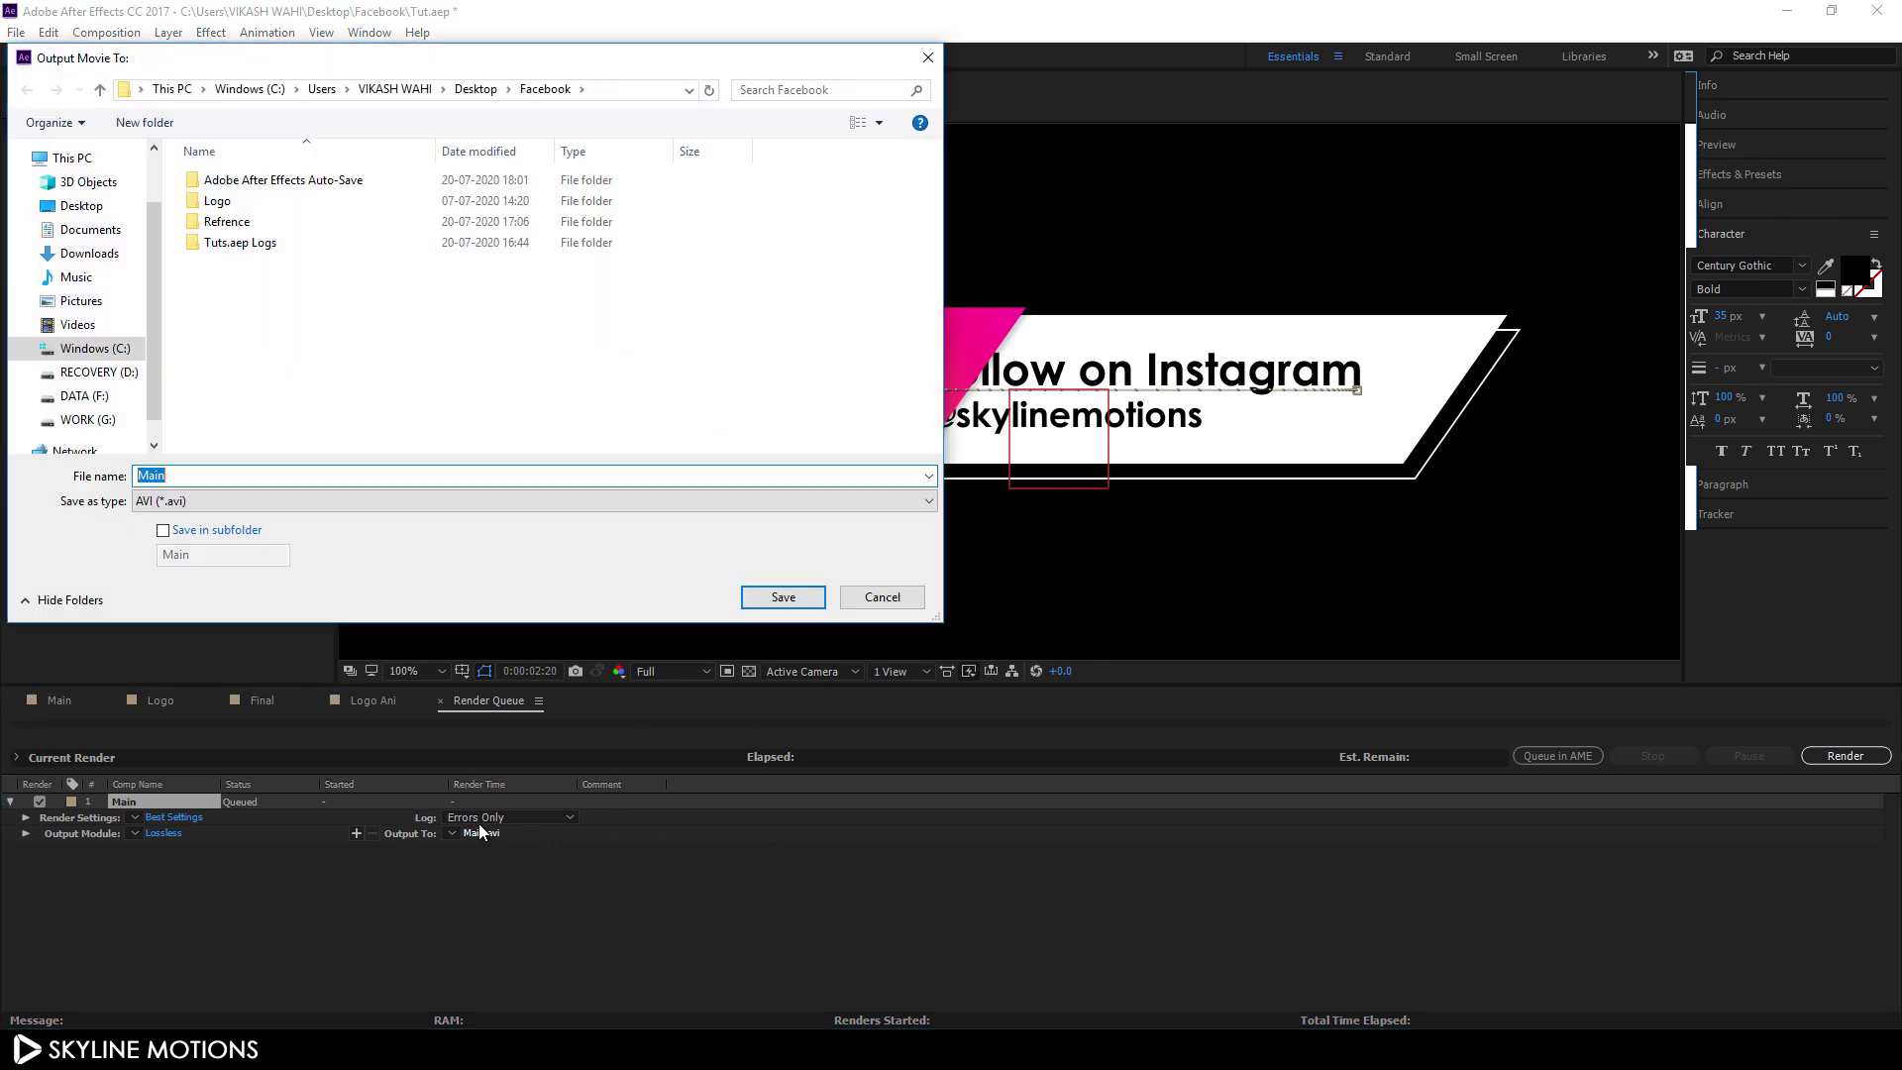
pyautogui.click(476, 89)
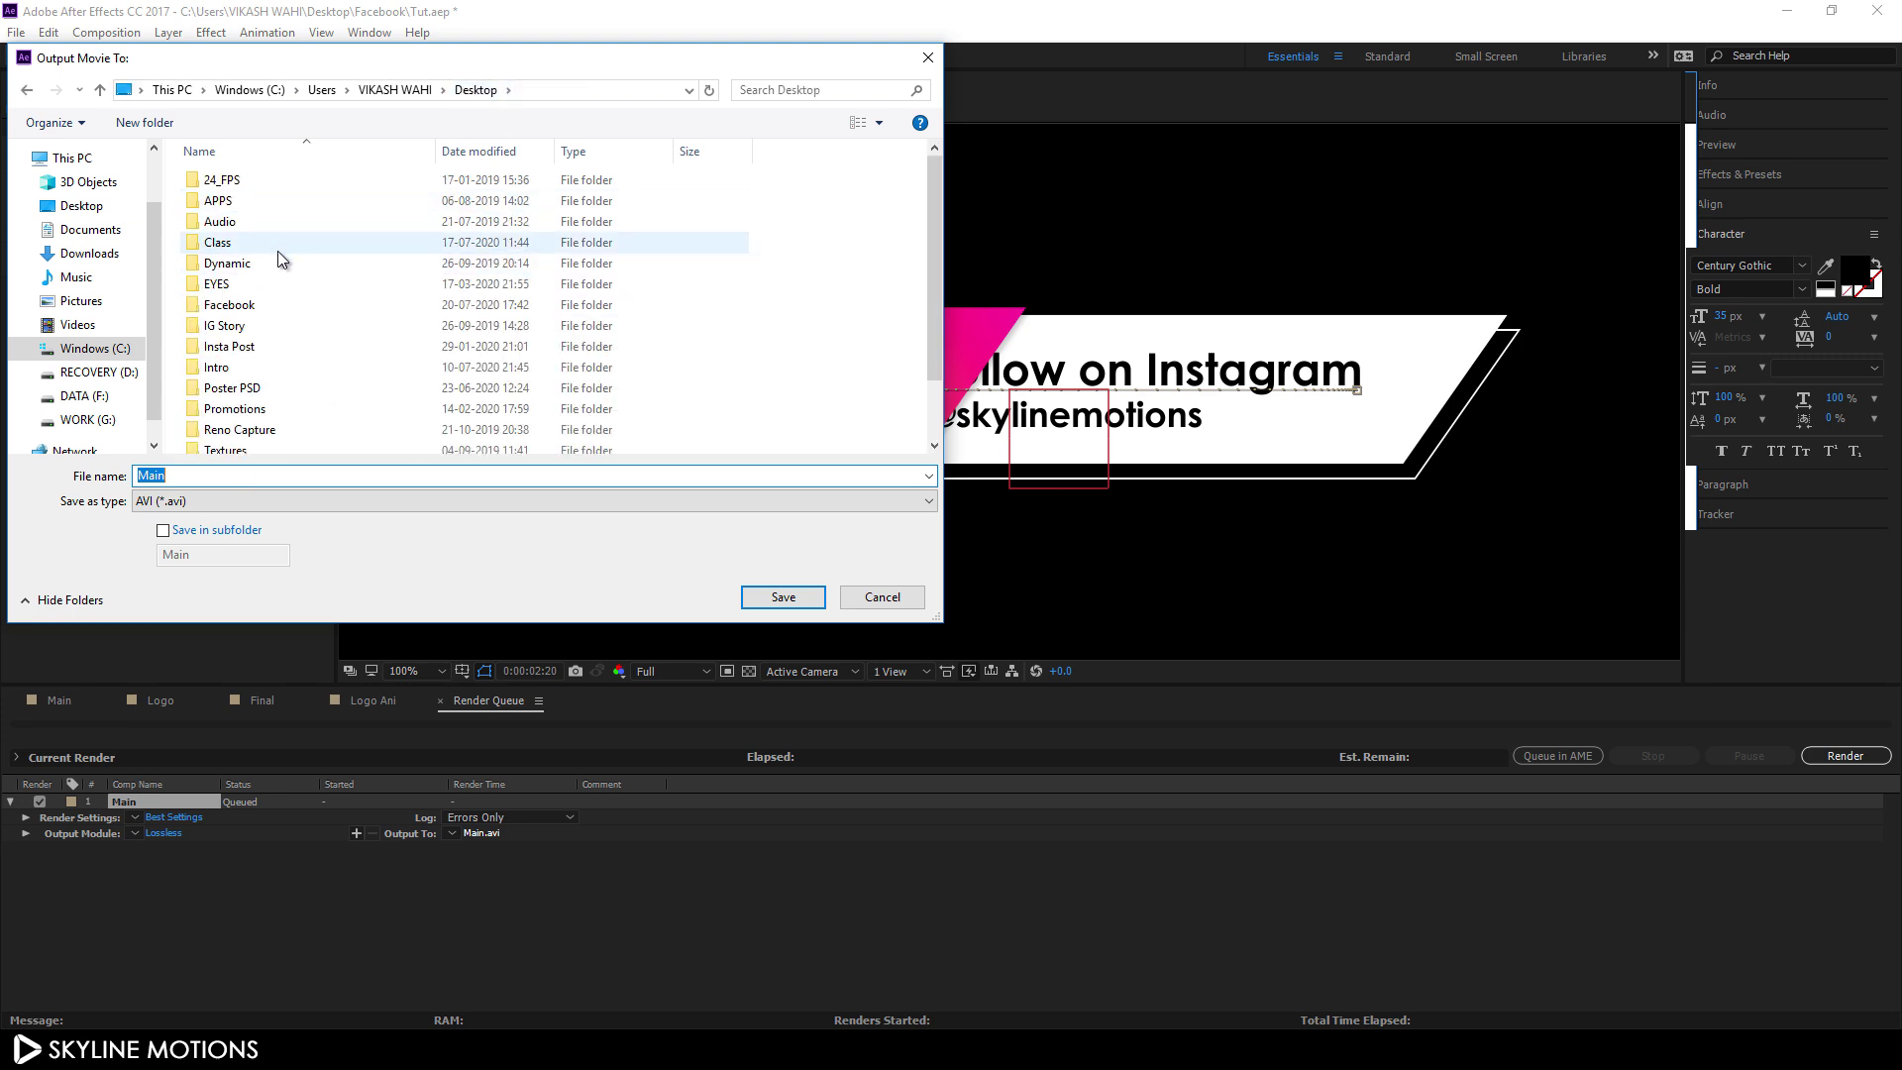
pyautogui.doubleClick(248, 307)
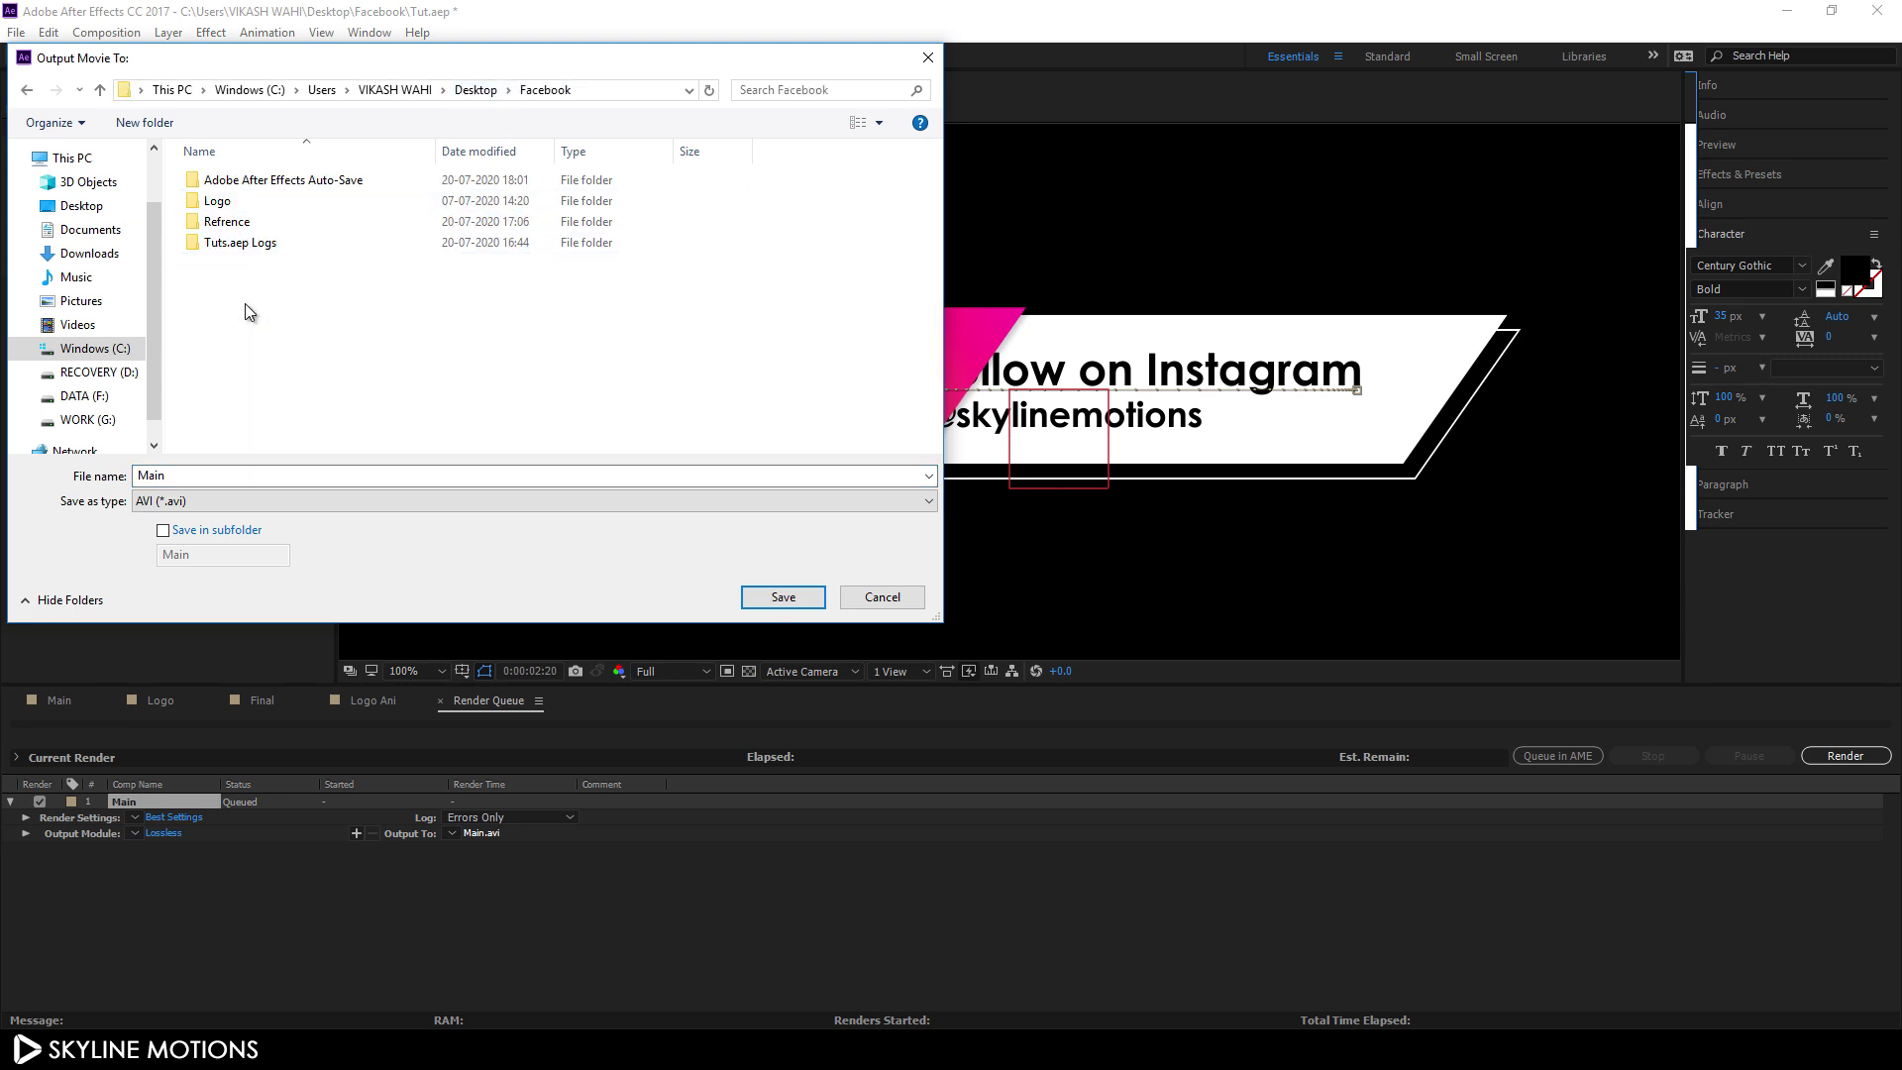
pyautogui.doubleClick(226, 475)
pyautogui.press('BackSpace')
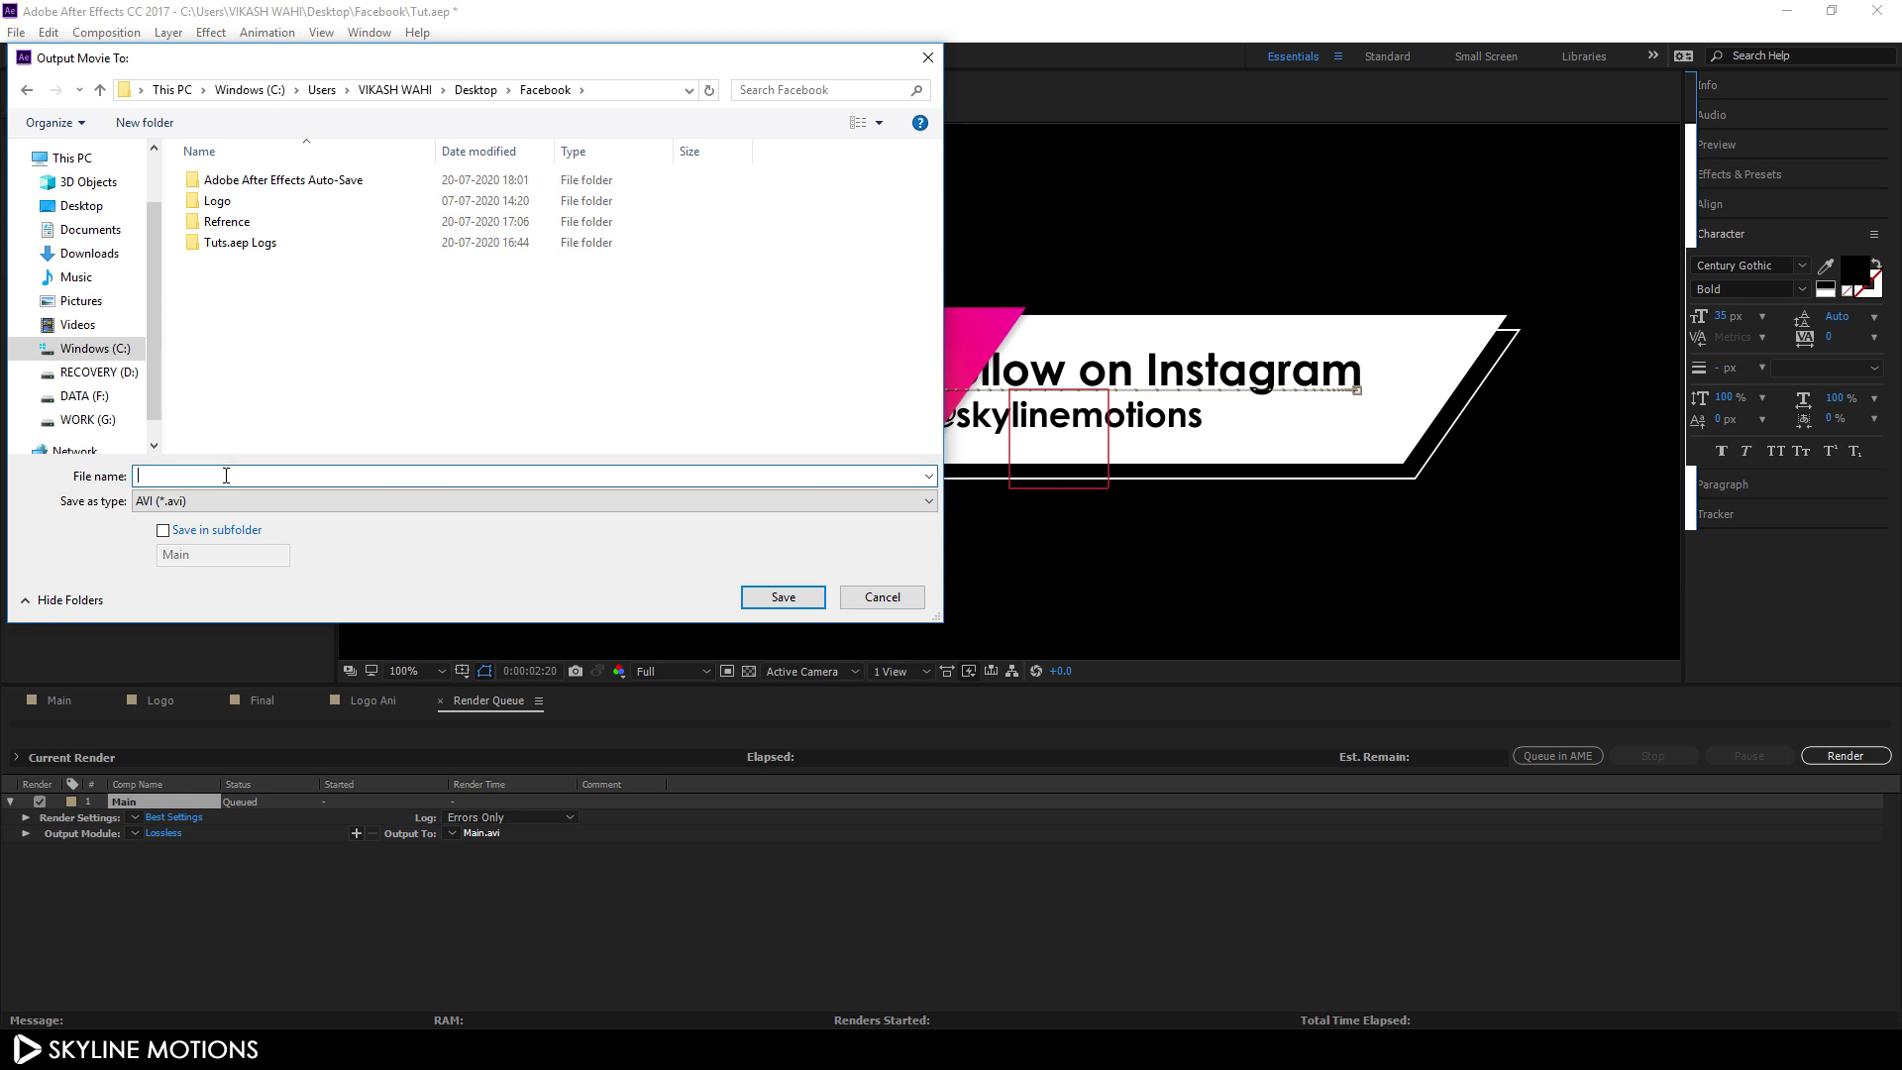
pyautogui.write('In')
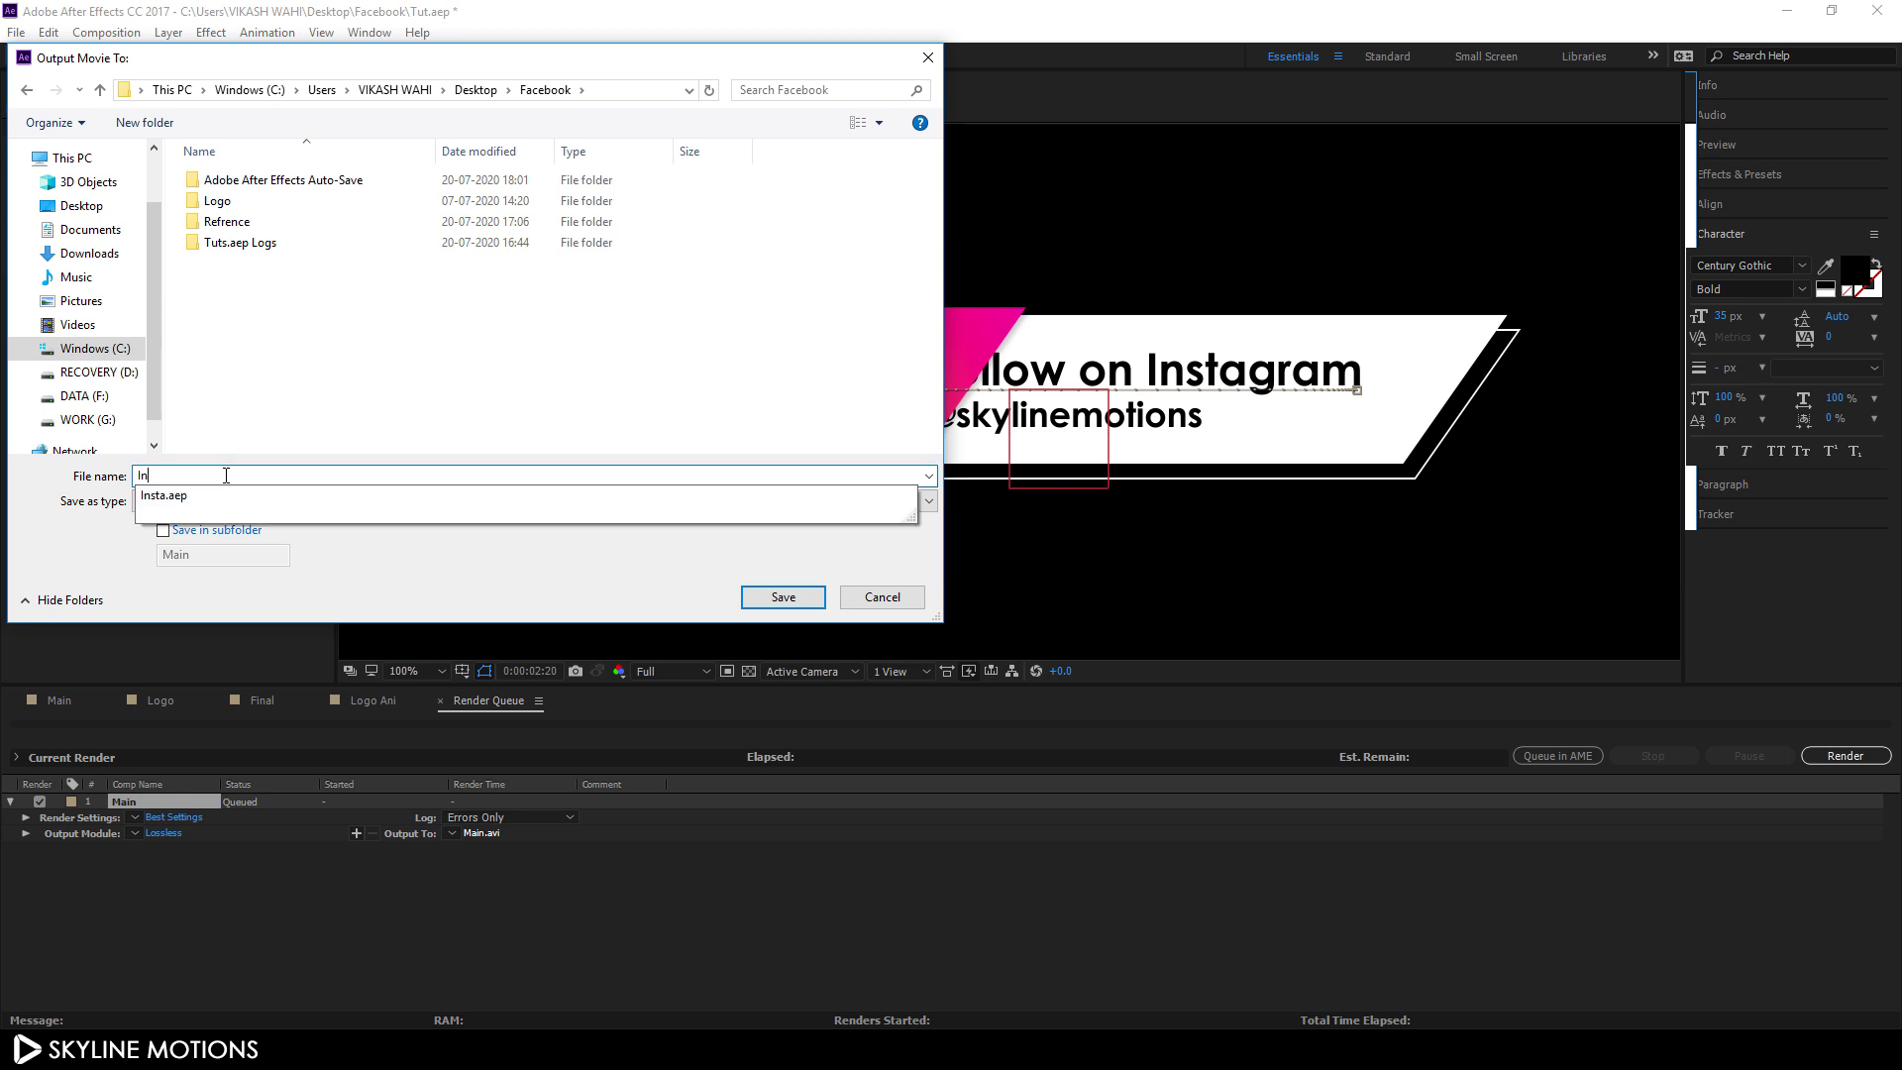
pyautogui.write('stagram')
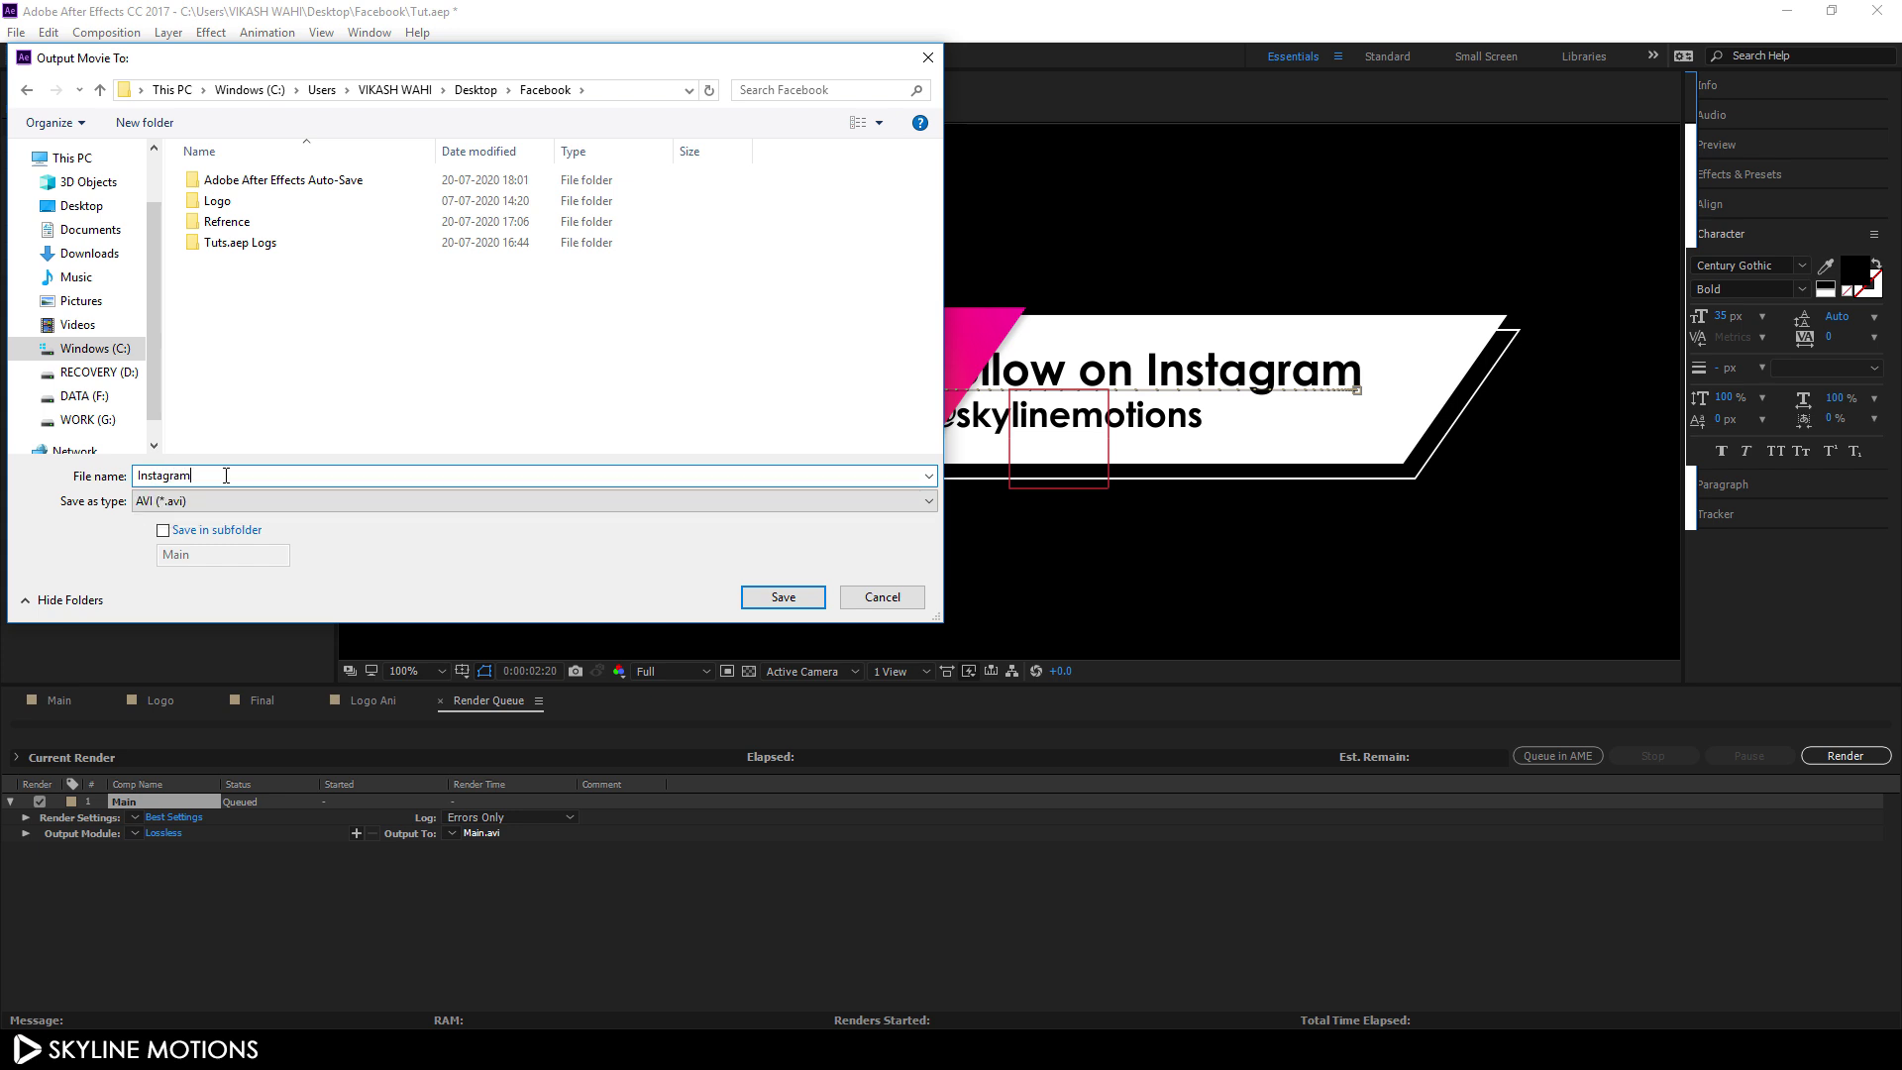
pyautogui.click(780, 598)
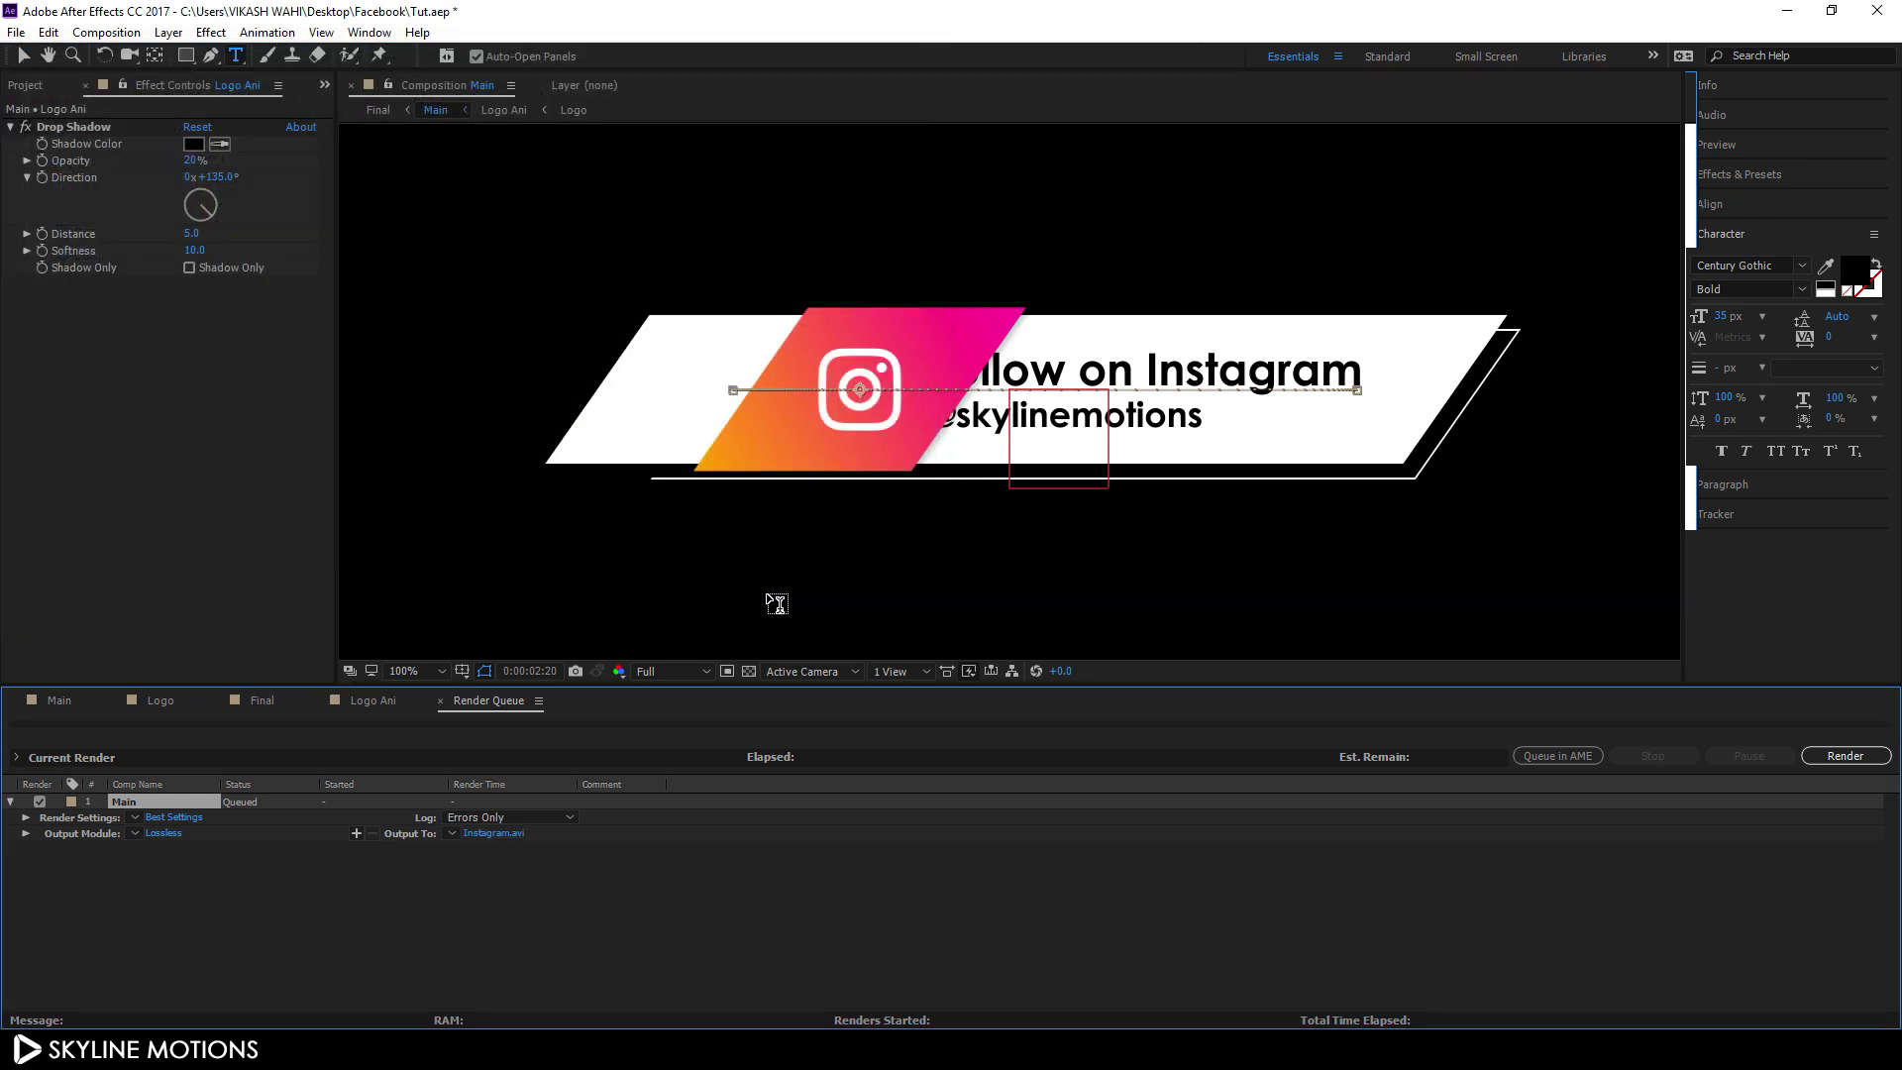
# Step: Set the output module to QuickTime with RGB + Alpha channels and audio output off, and render Main
pyautogui.click(176, 835)
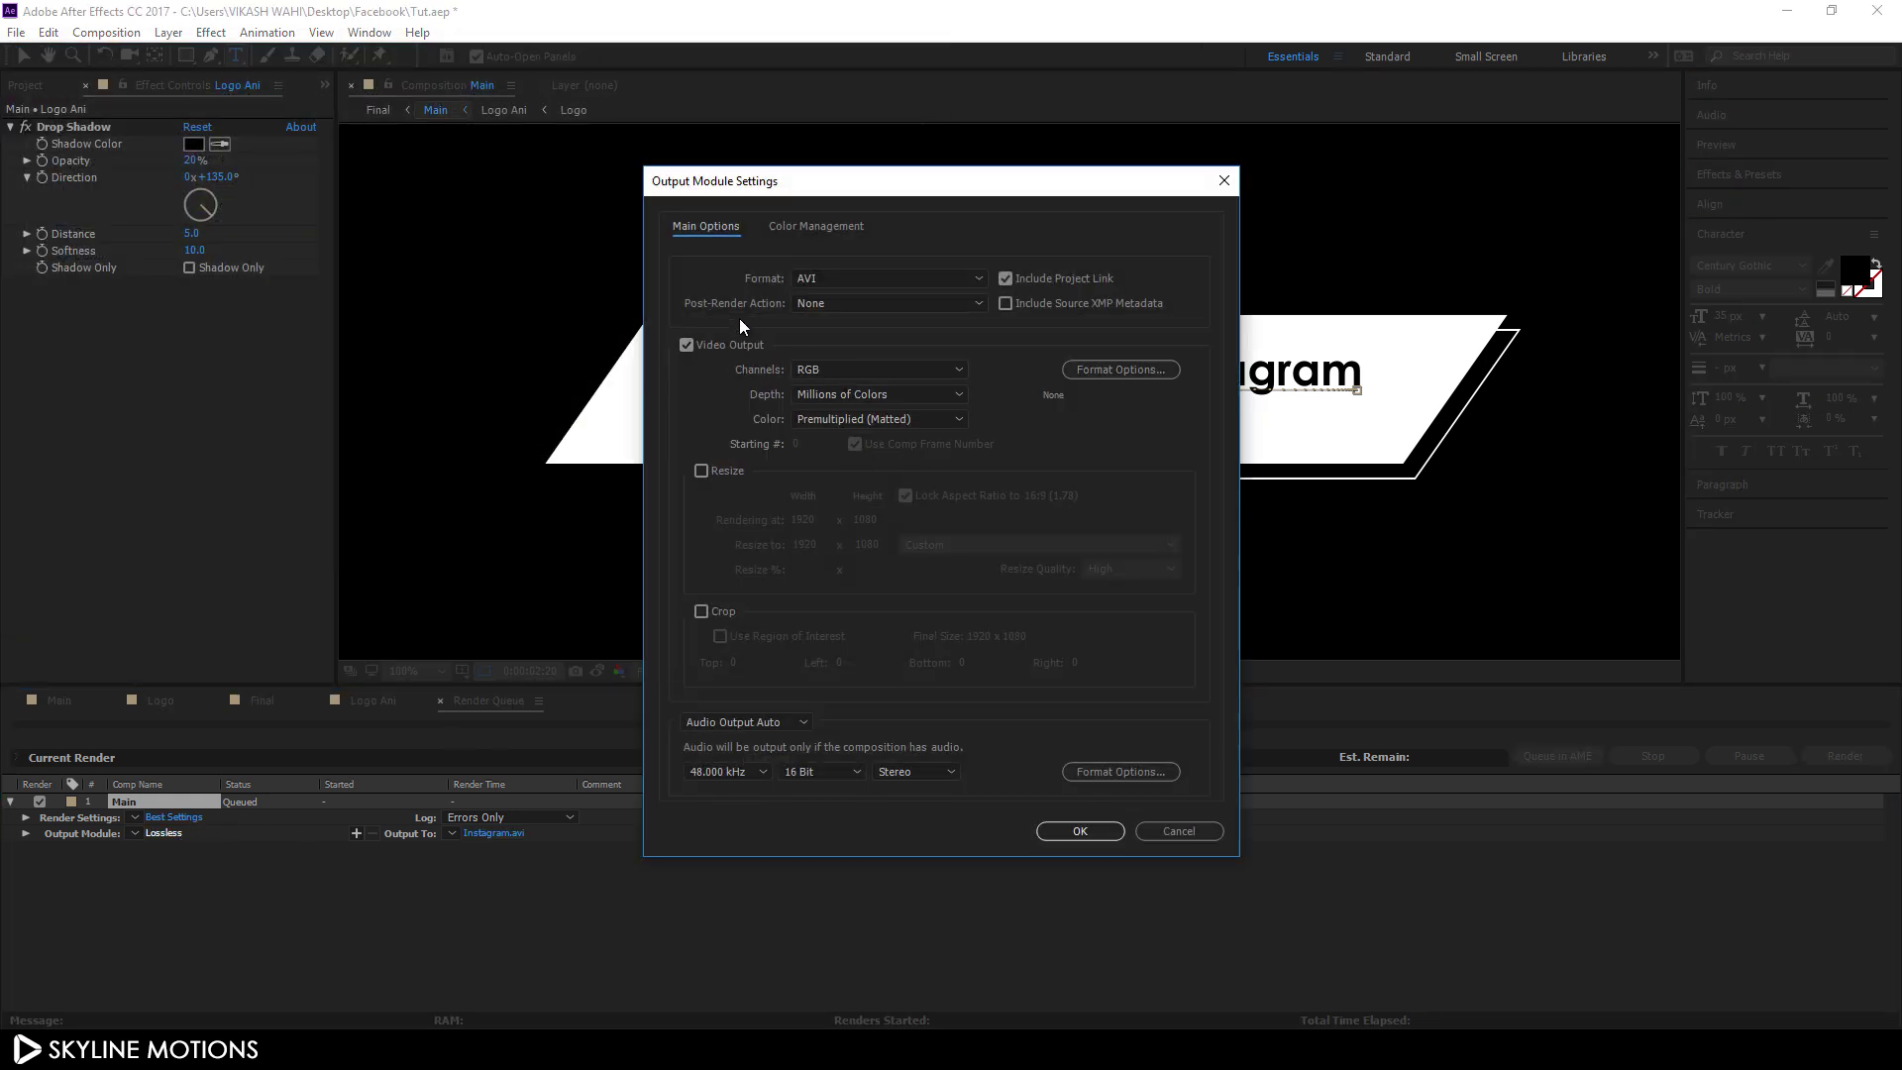
pyautogui.click(828, 280)
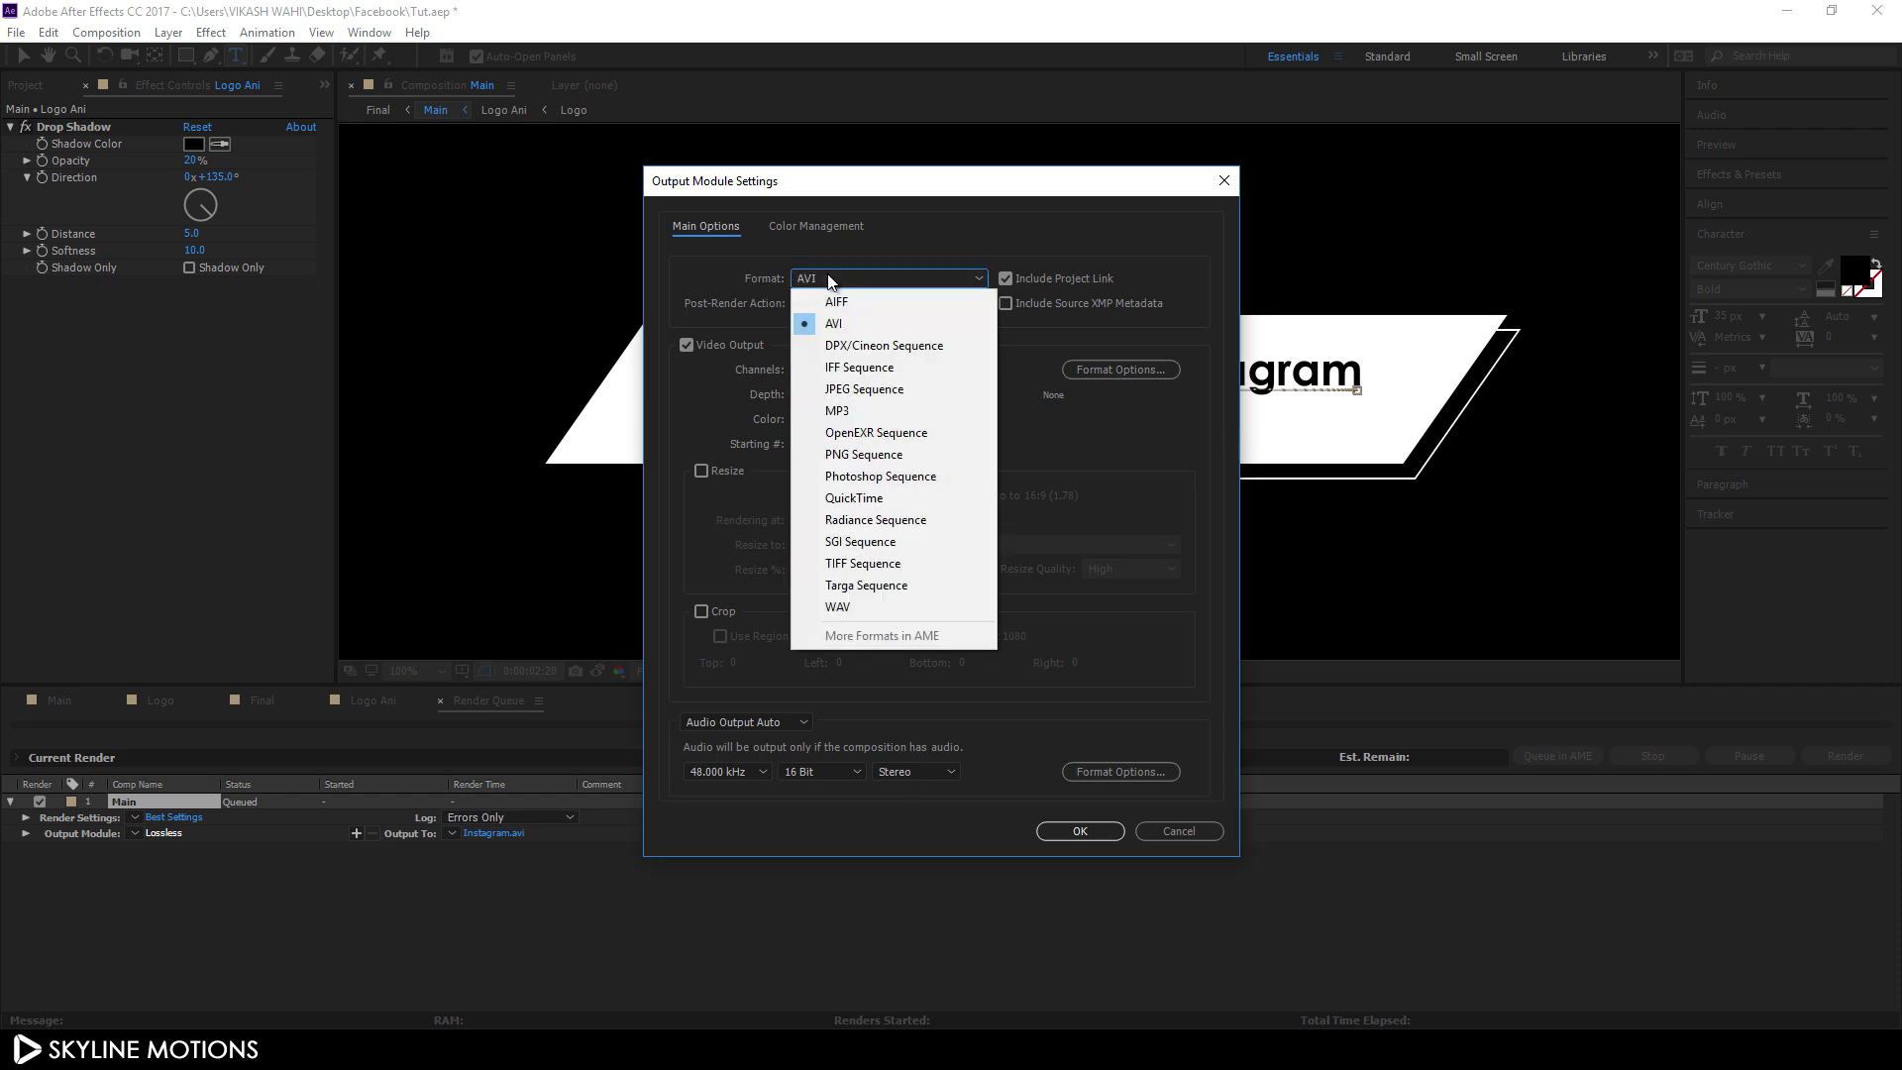
pyautogui.click(868, 500)
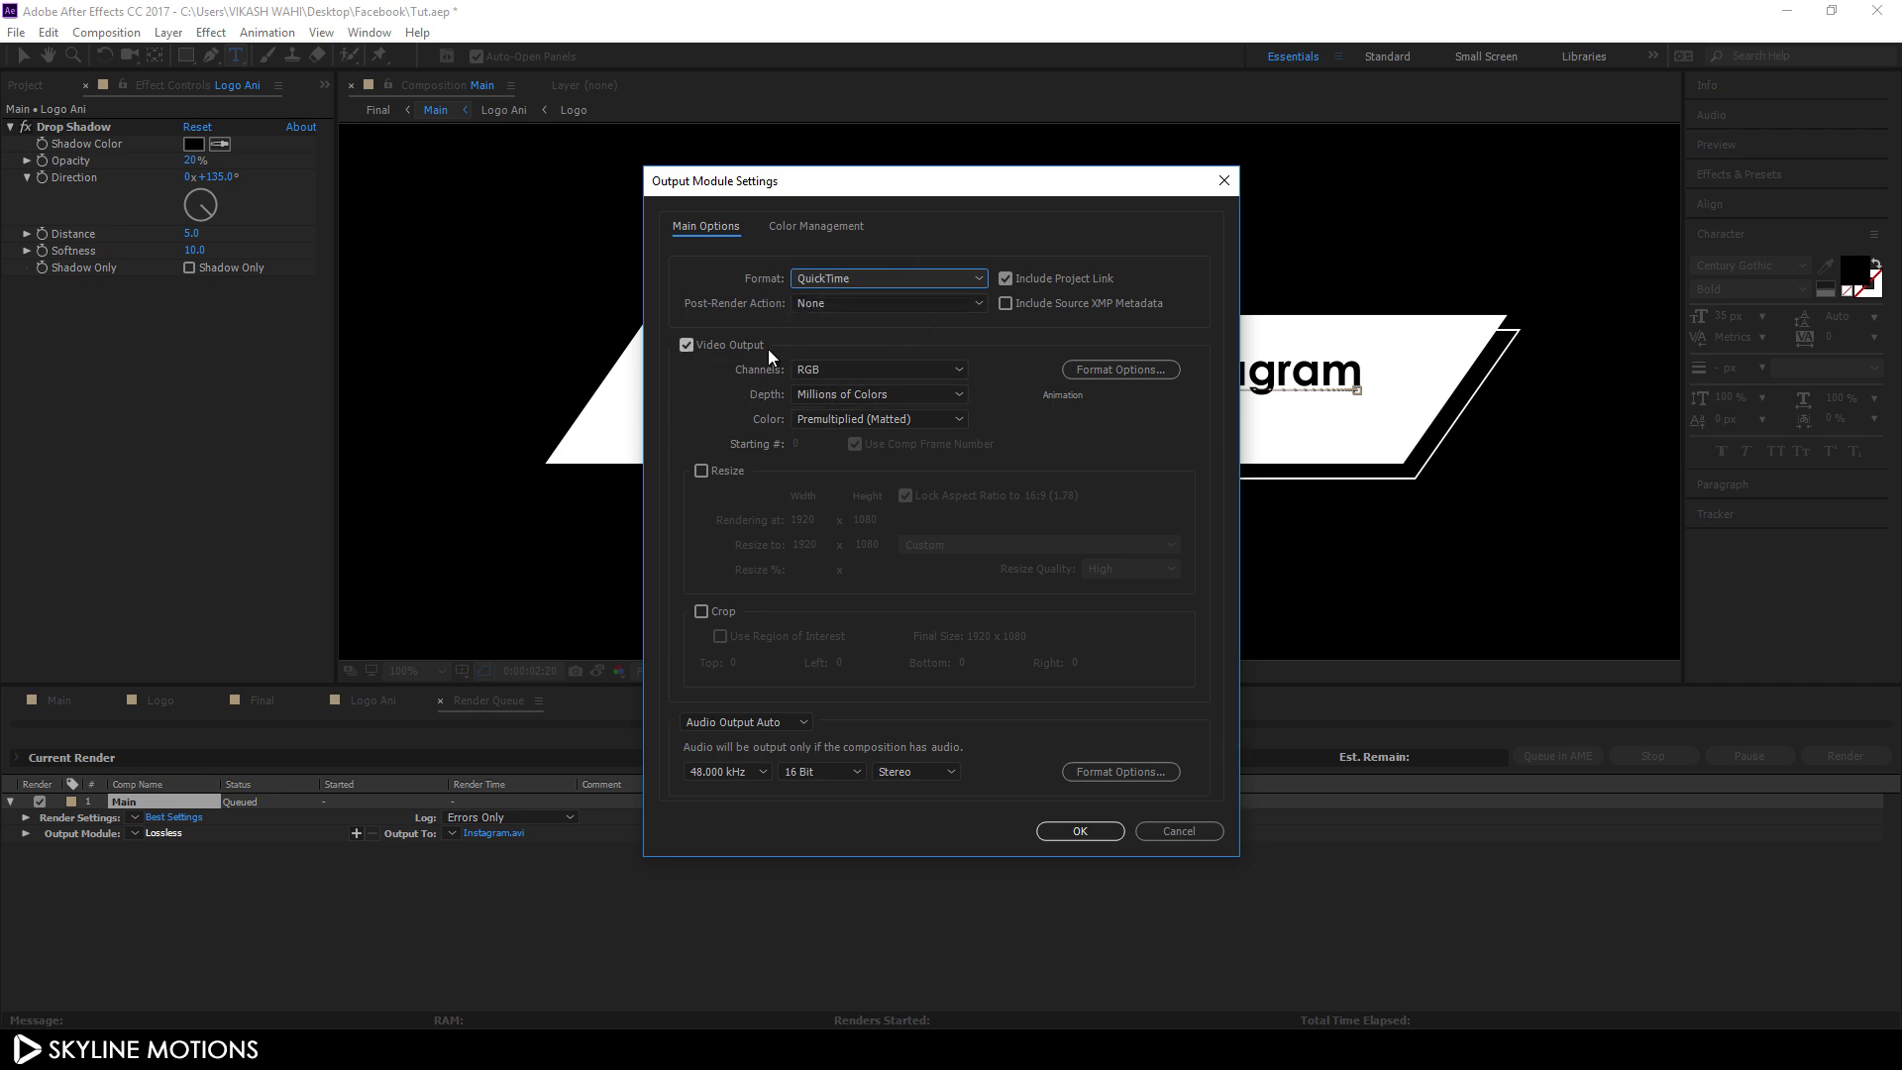
pyautogui.click(844, 369)
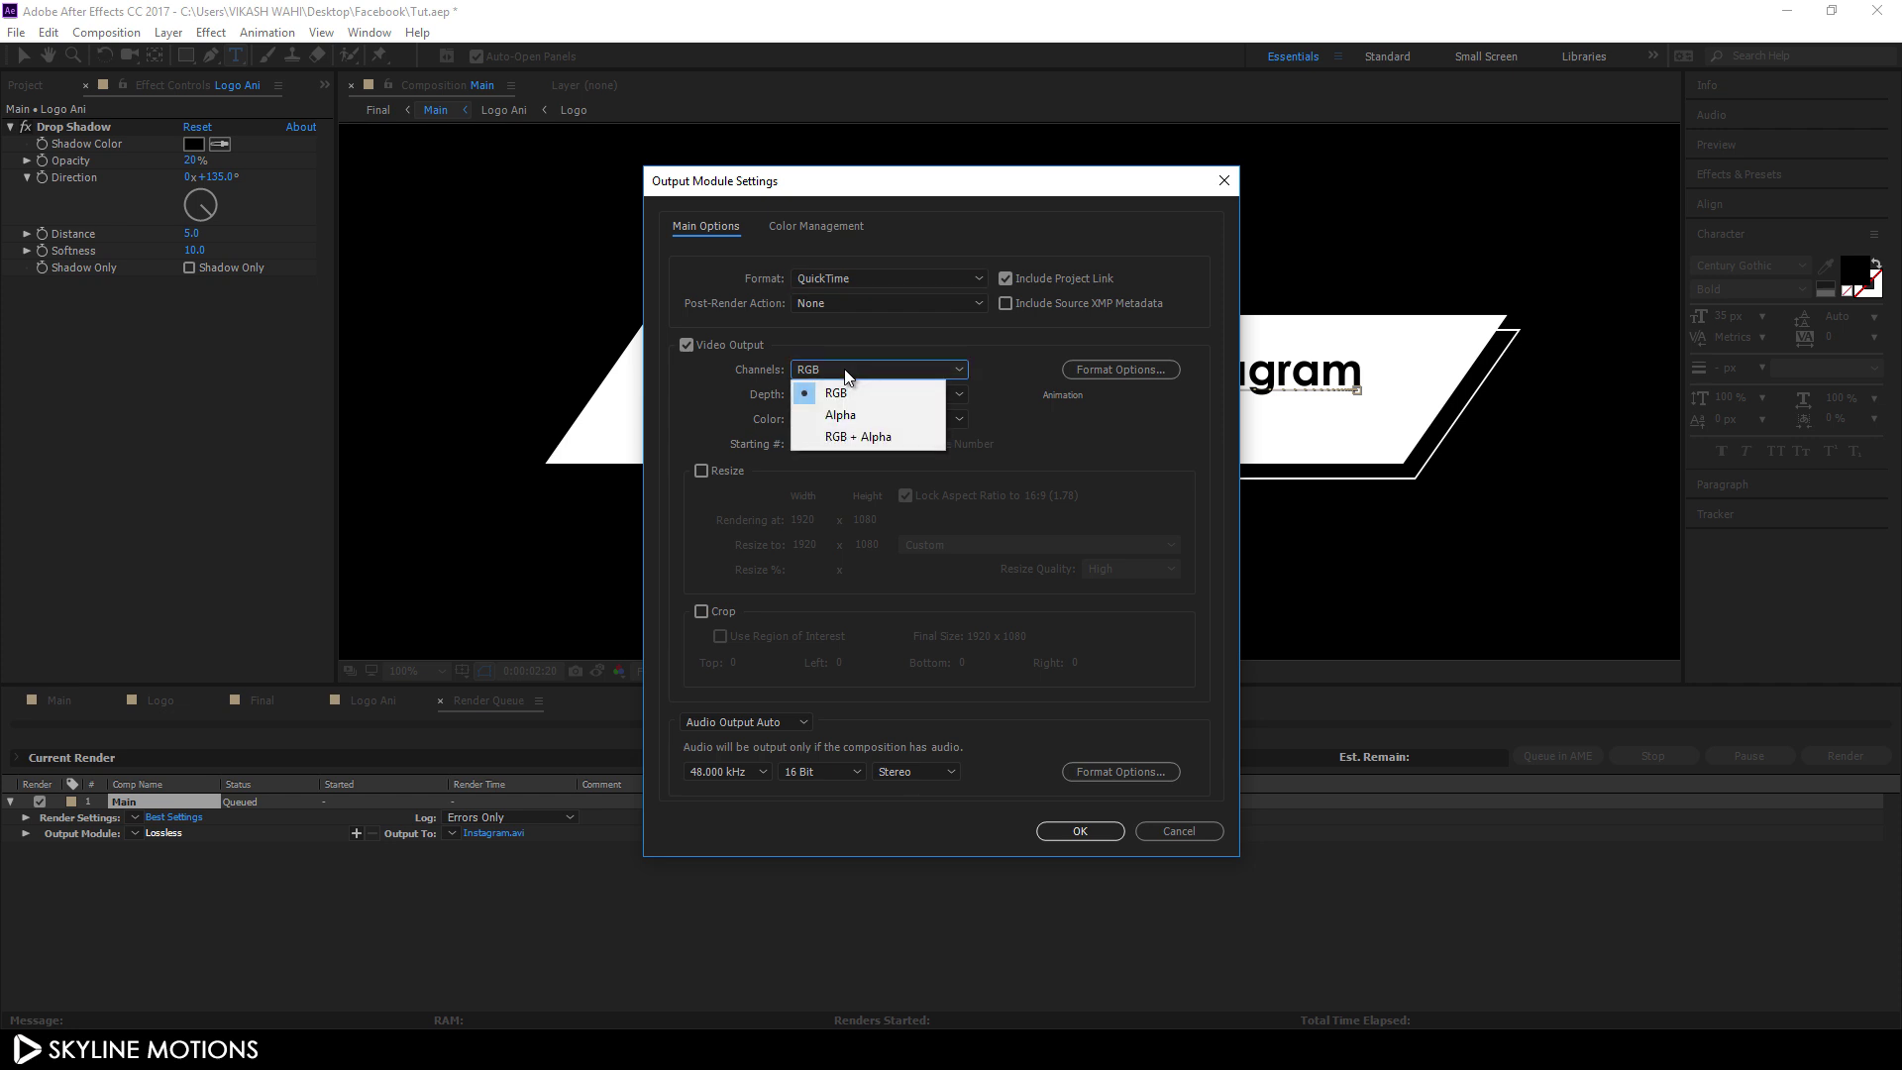
pyautogui.click(868, 437)
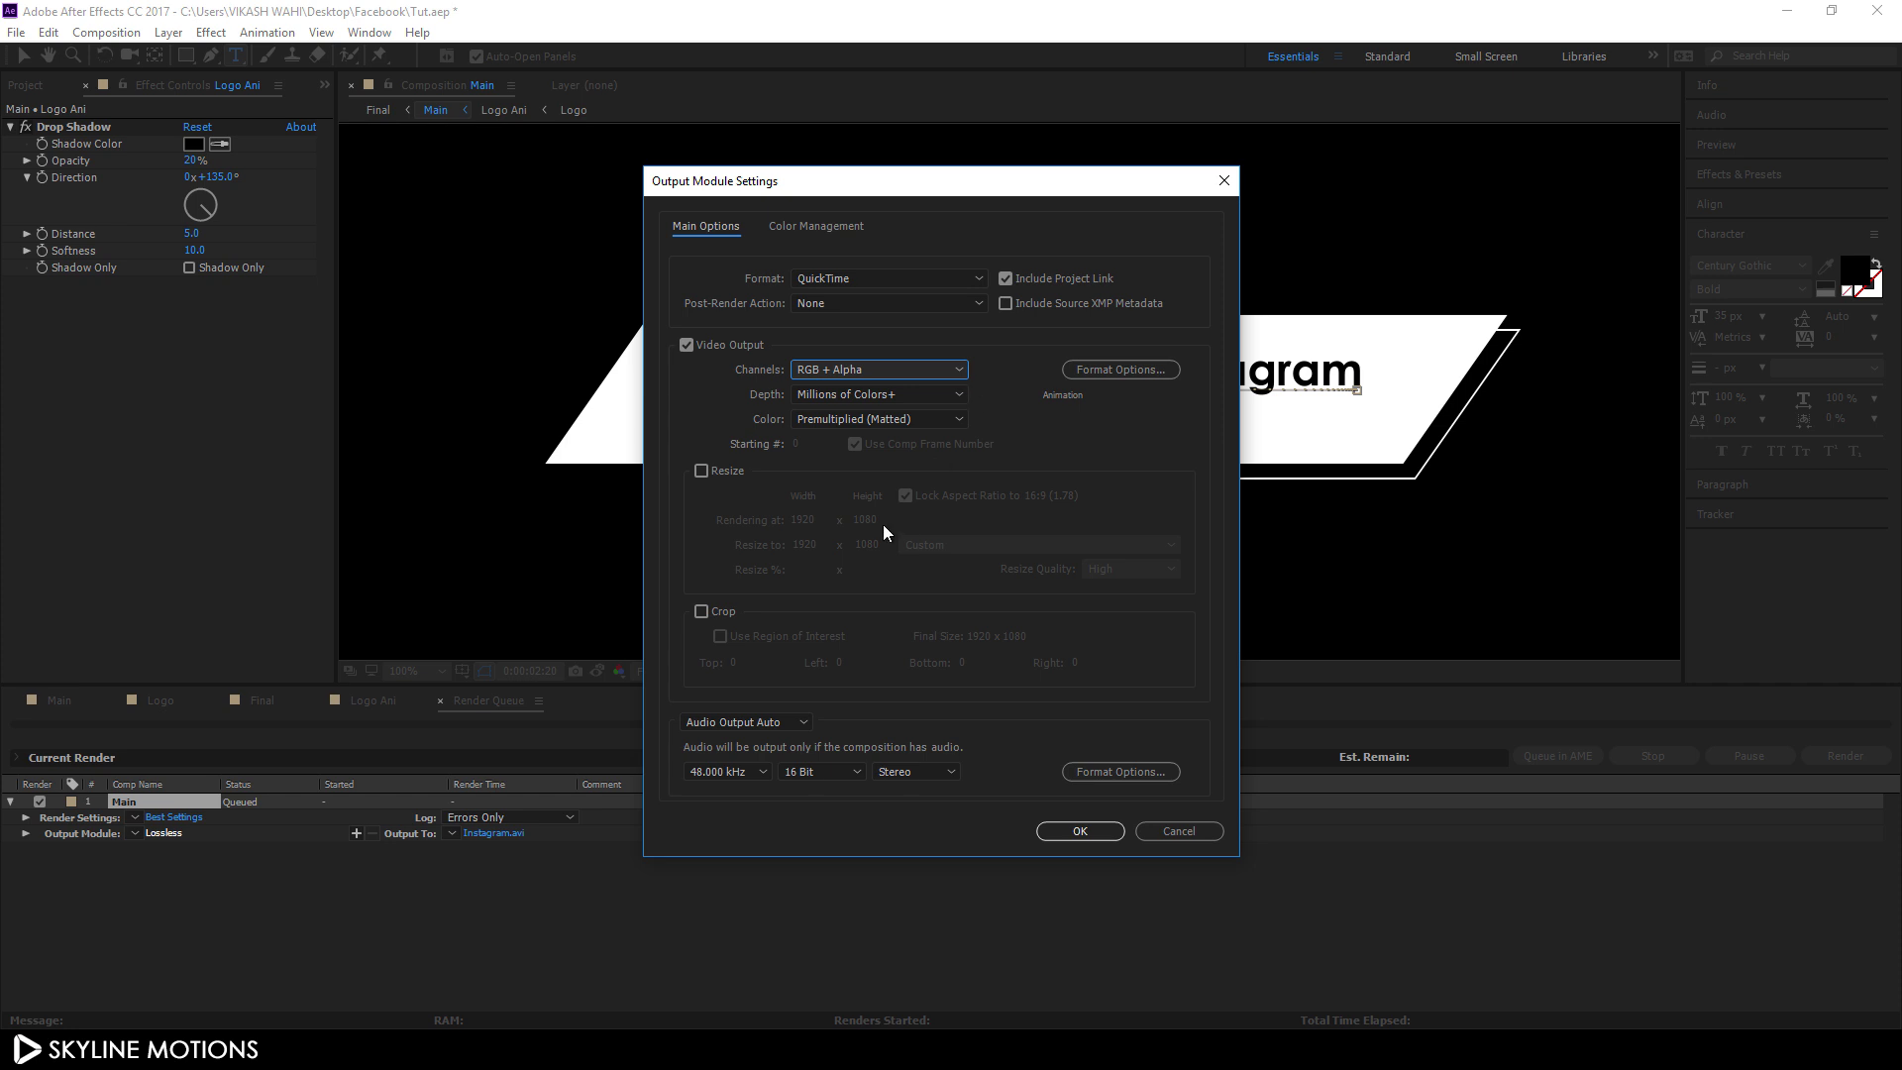
pyautogui.click(793, 717)
pyautogui.click(800, 774)
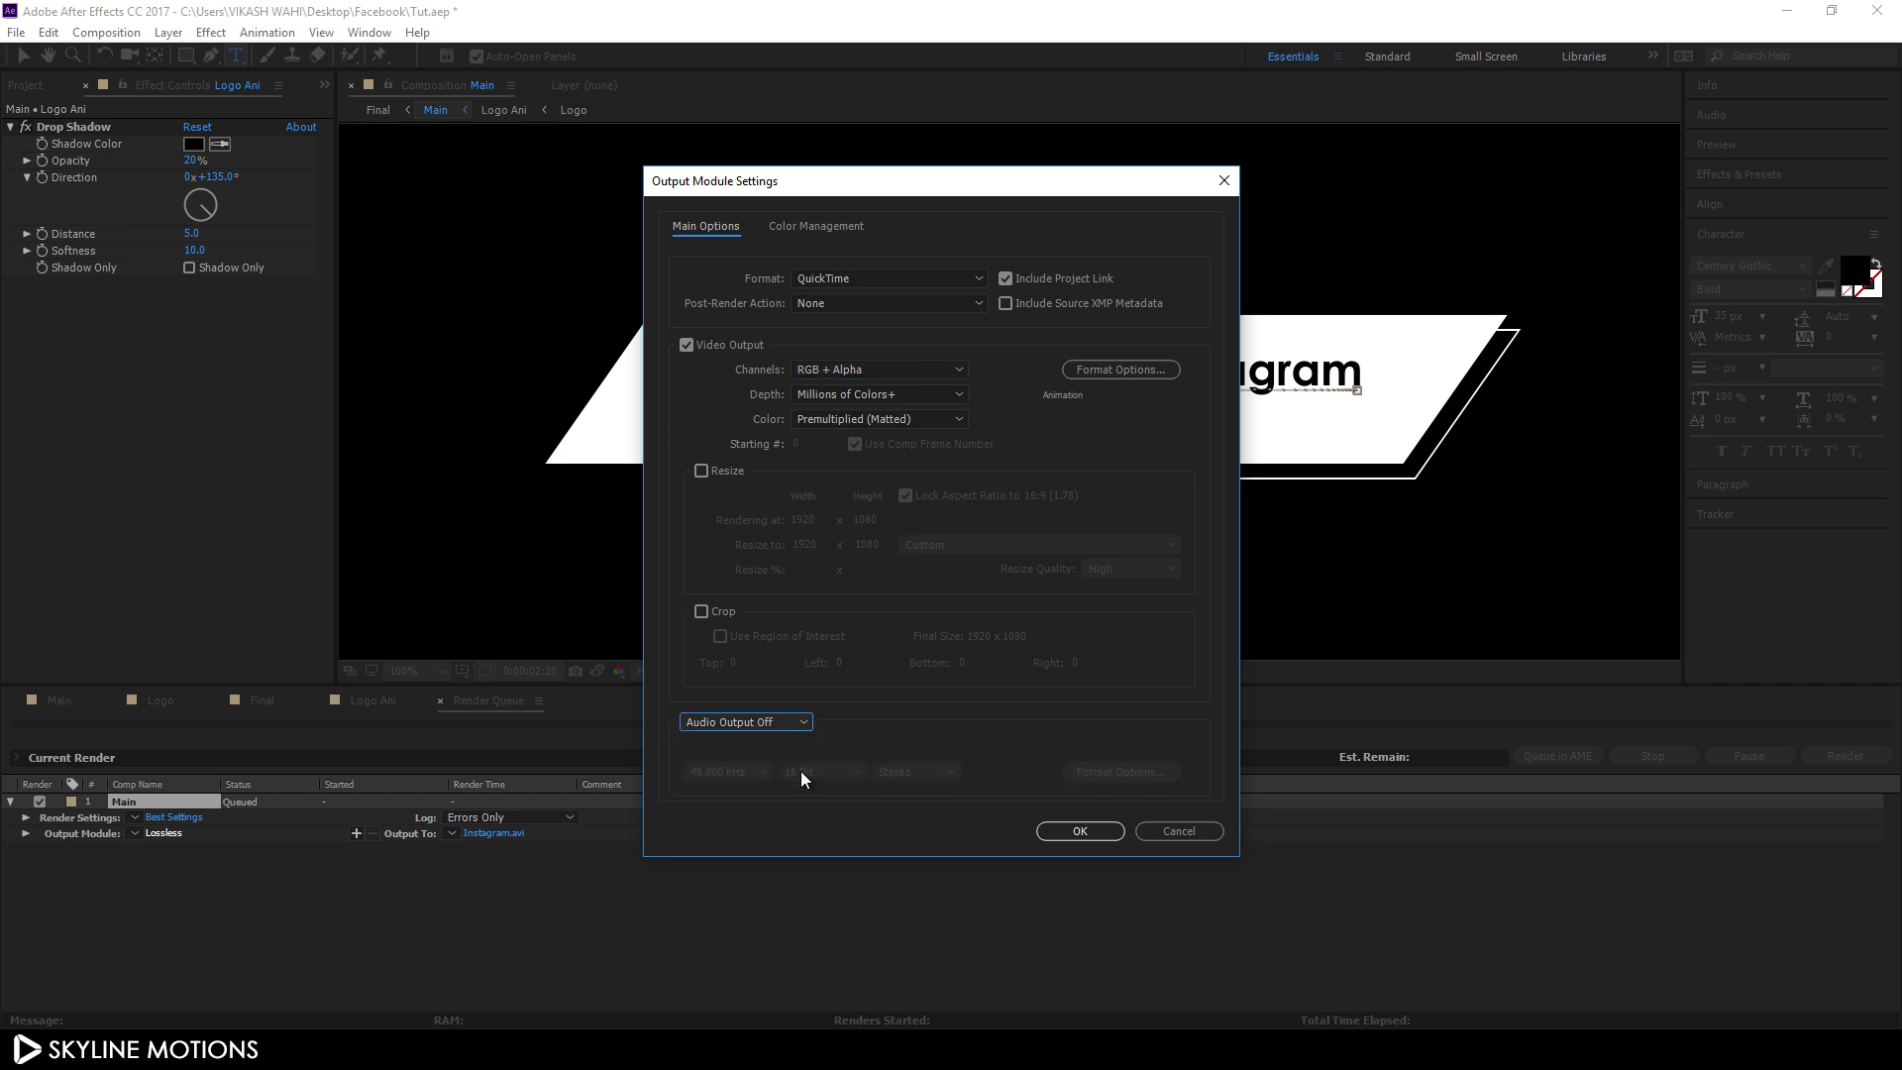
pyautogui.click(1067, 829)
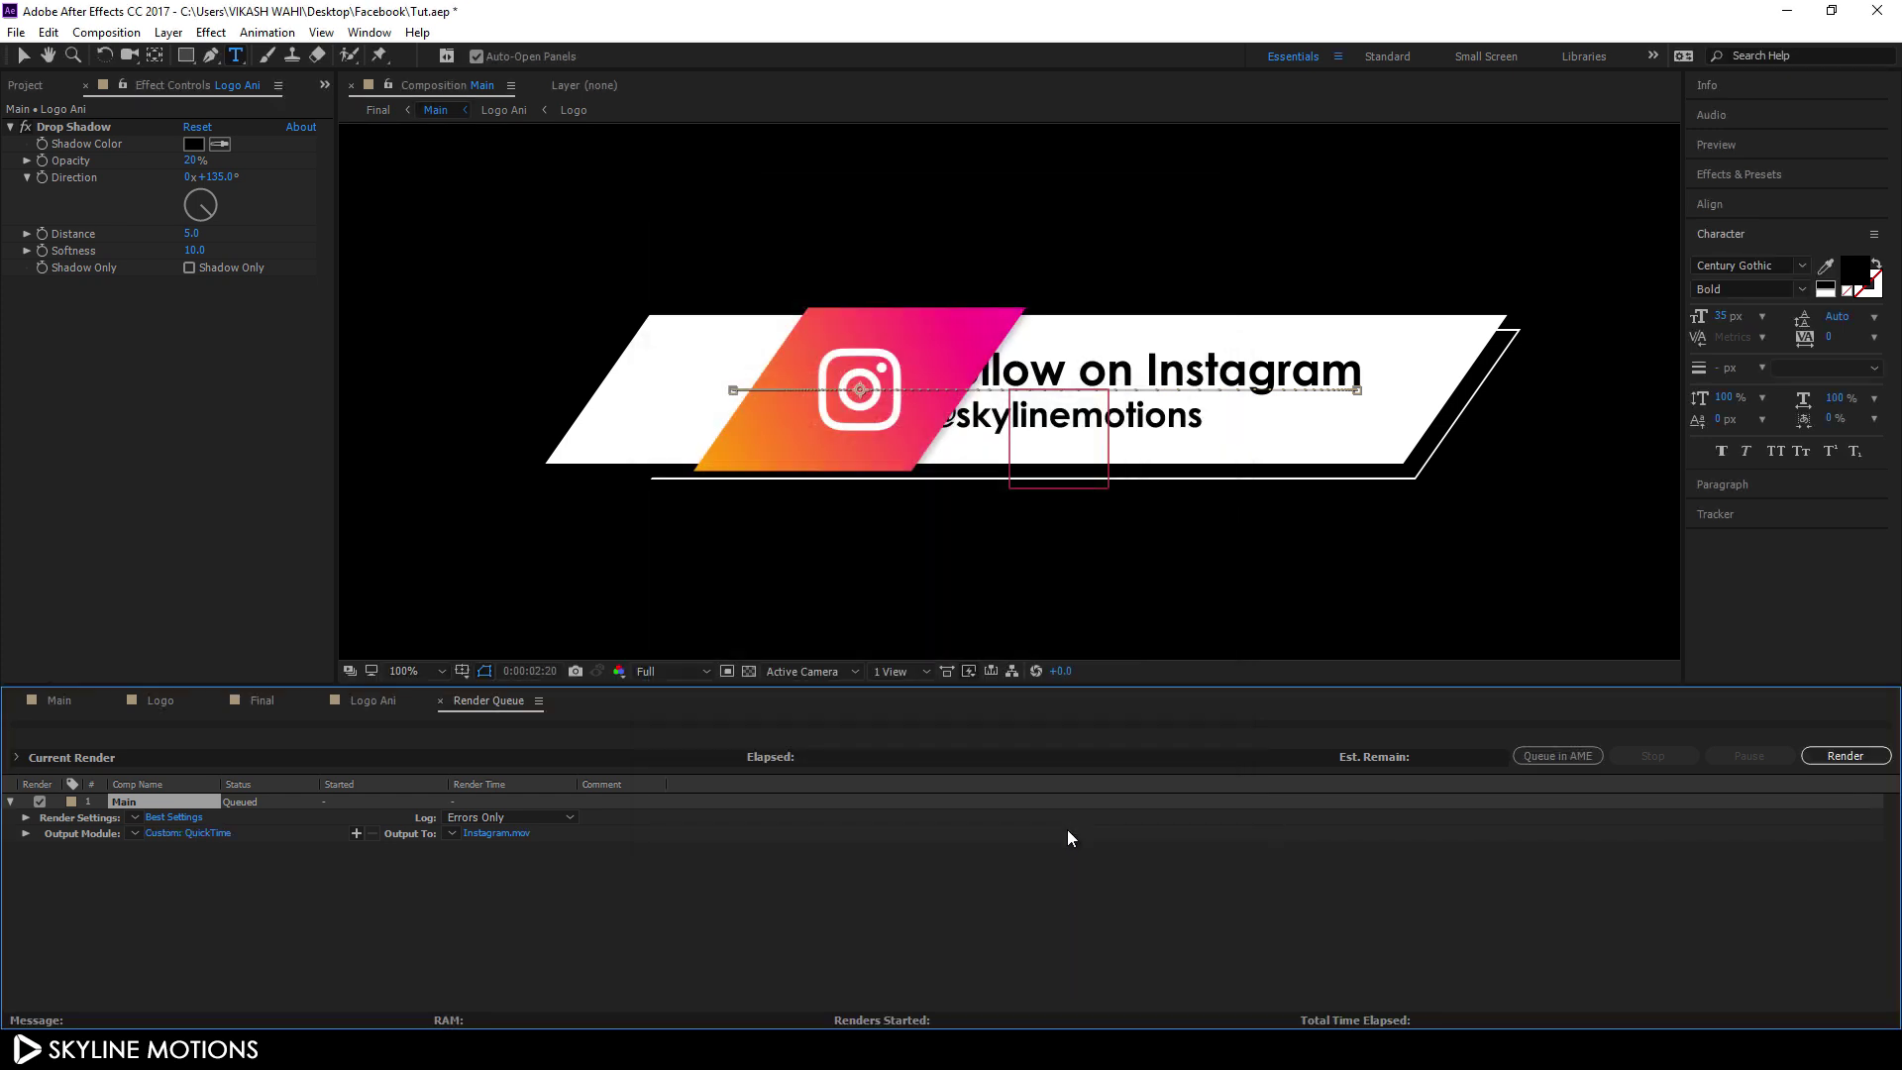
pyautogui.click(1822, 755)
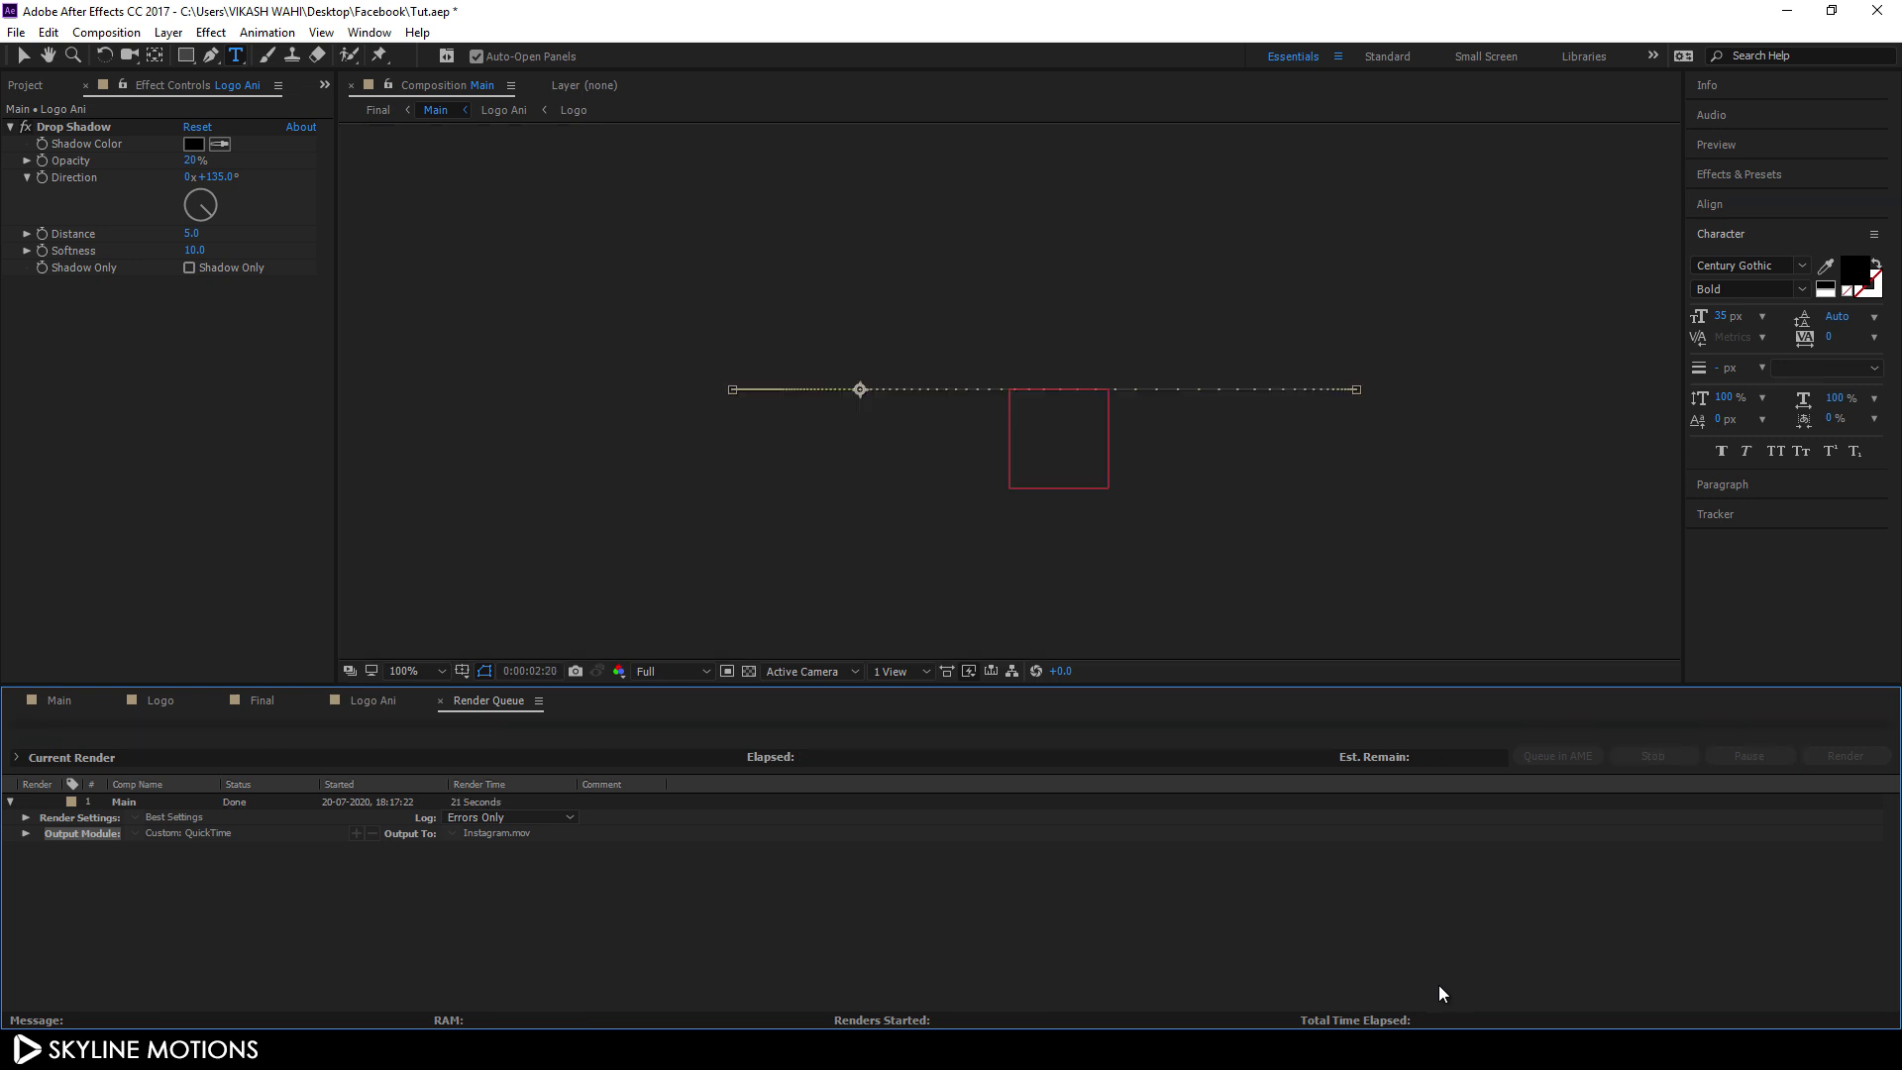
# Step: Close the render queue and create a new project
pyautogui.click(440, 701)
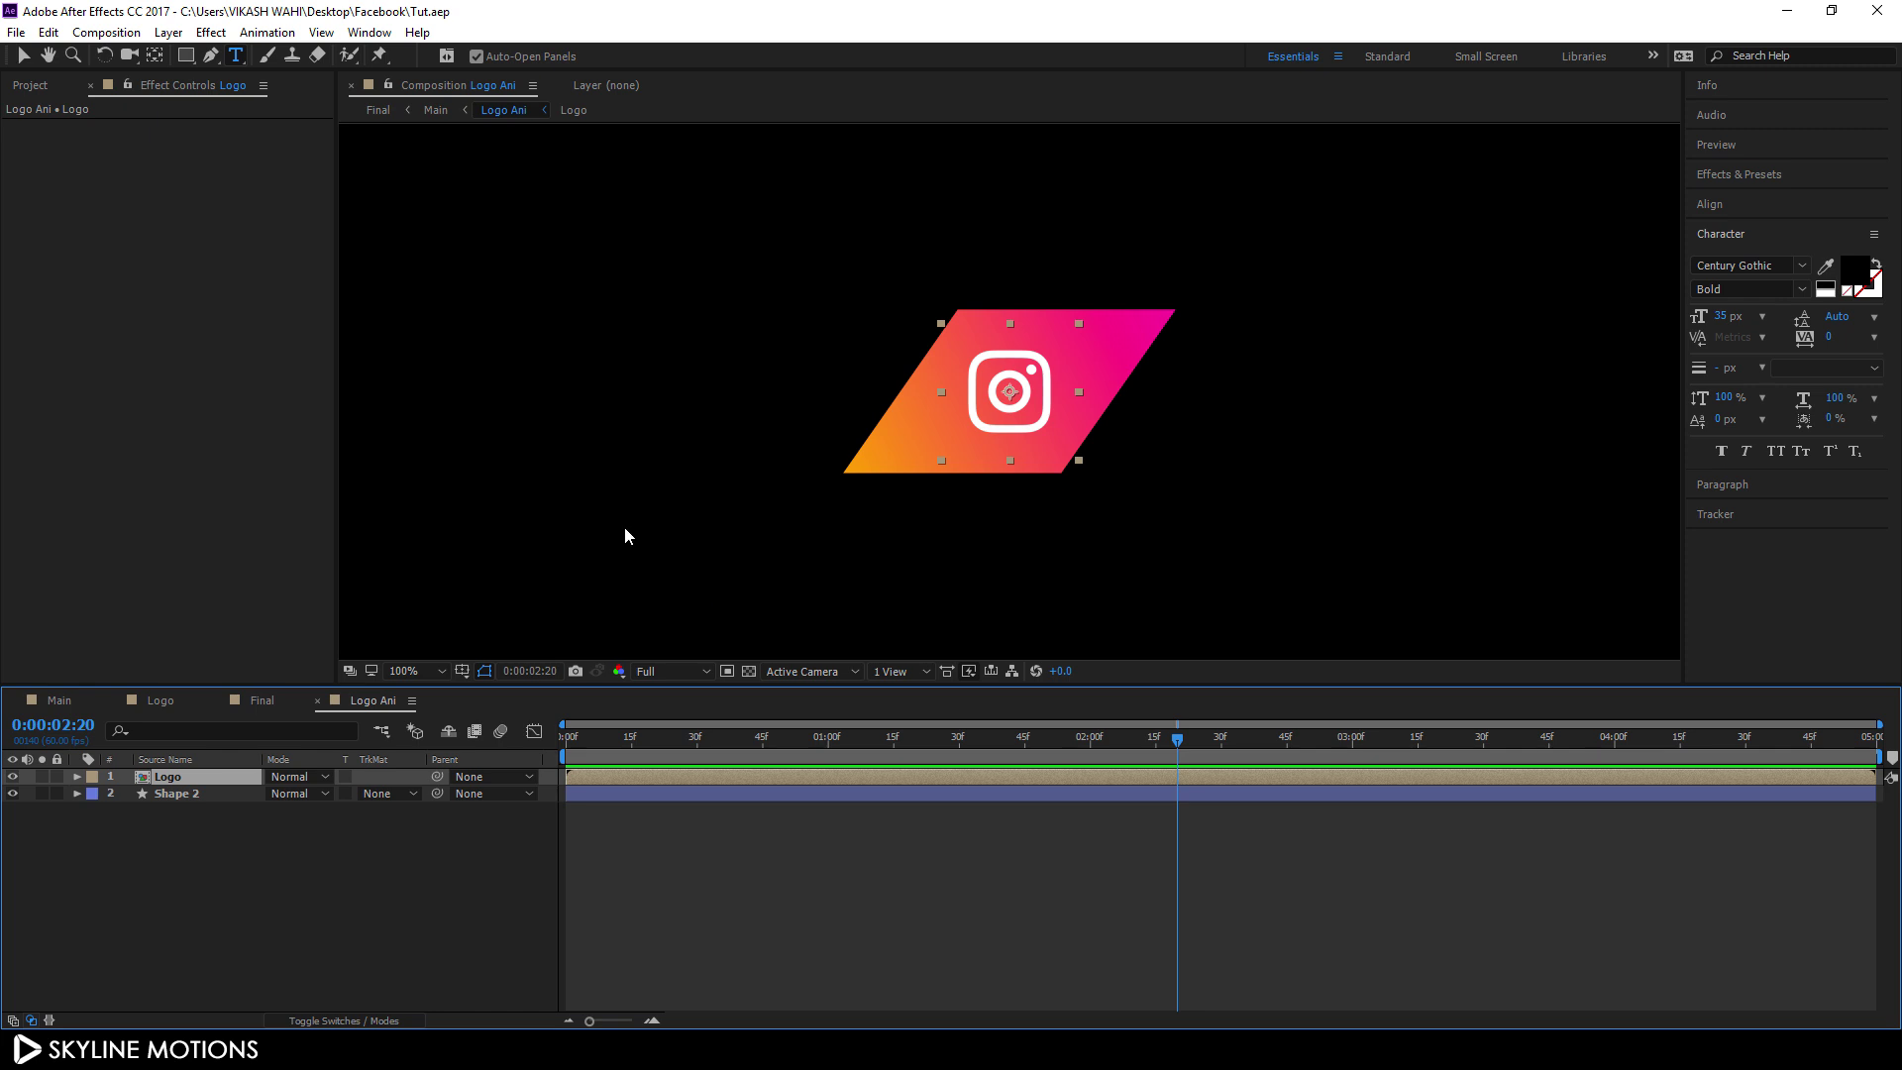
pyautogui.click(16, 32)
pyautogui.moveTo(41, 61)
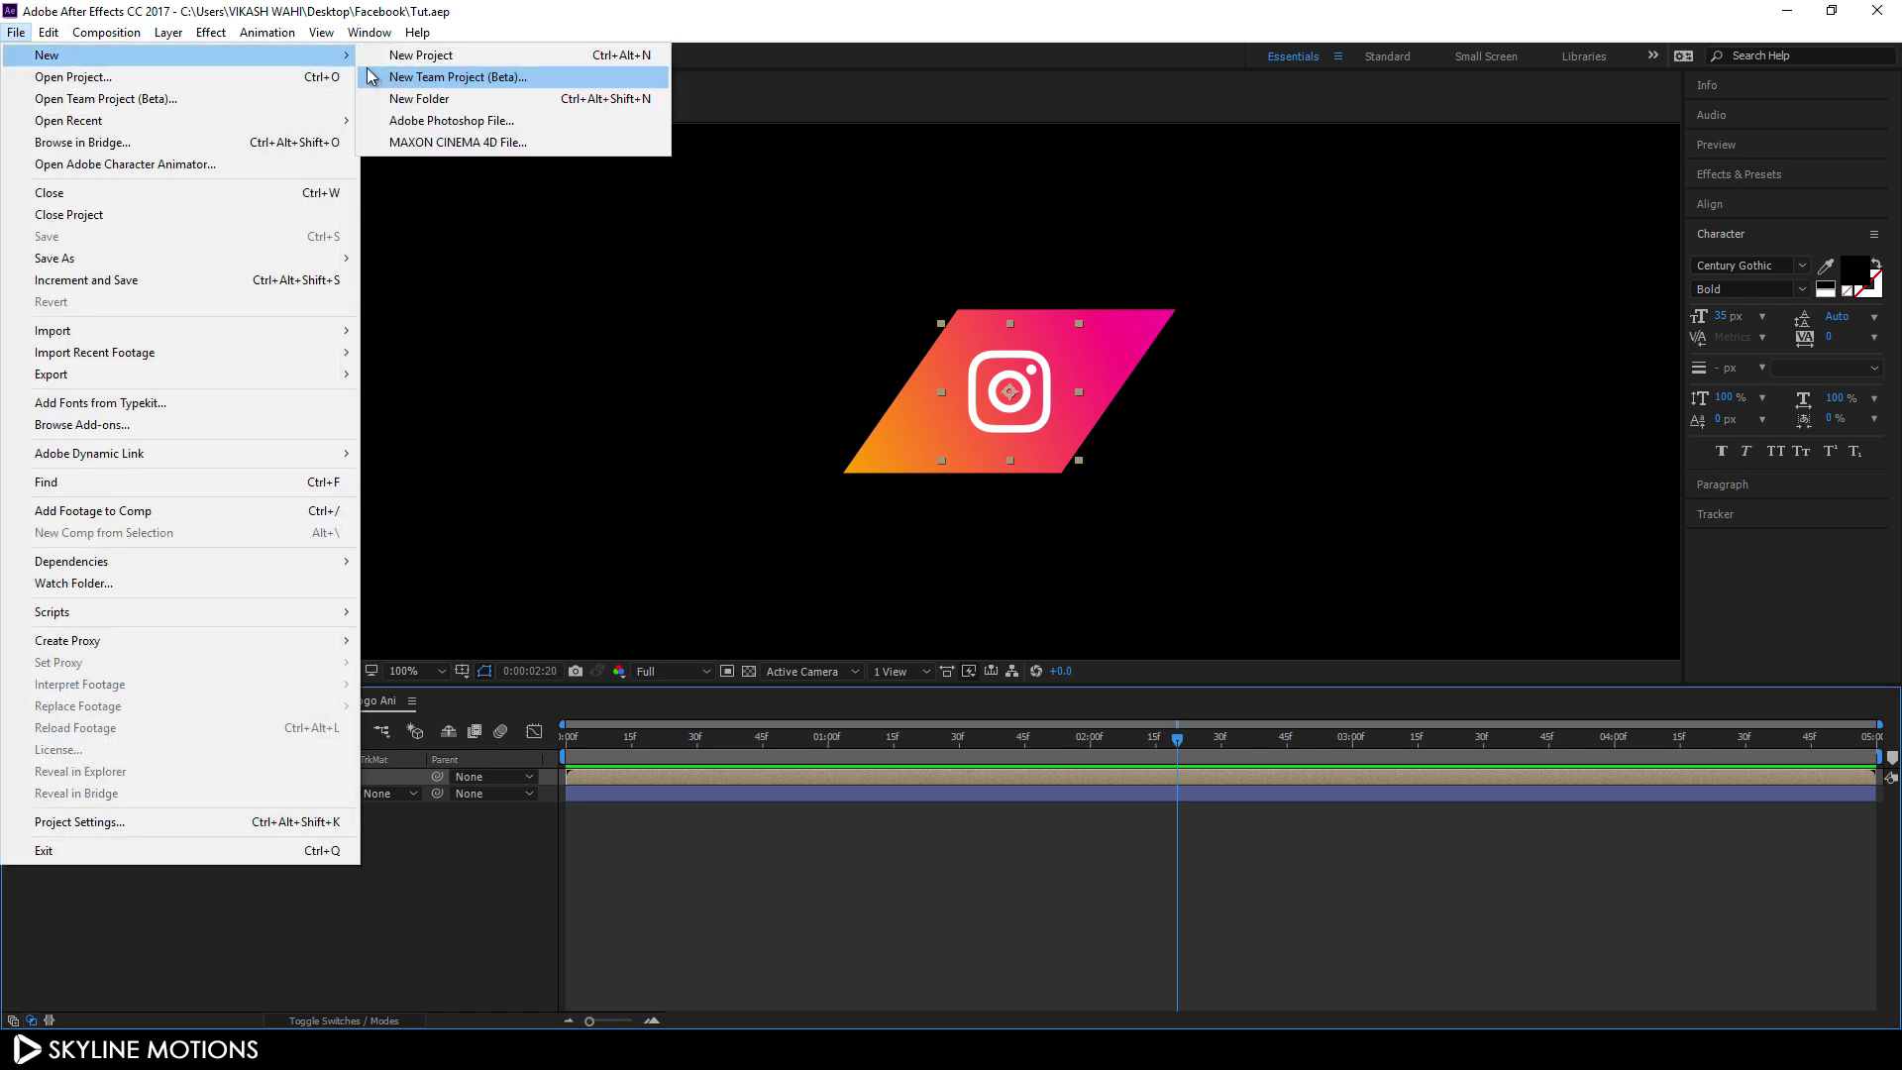
pyautogui.click(416, 55)
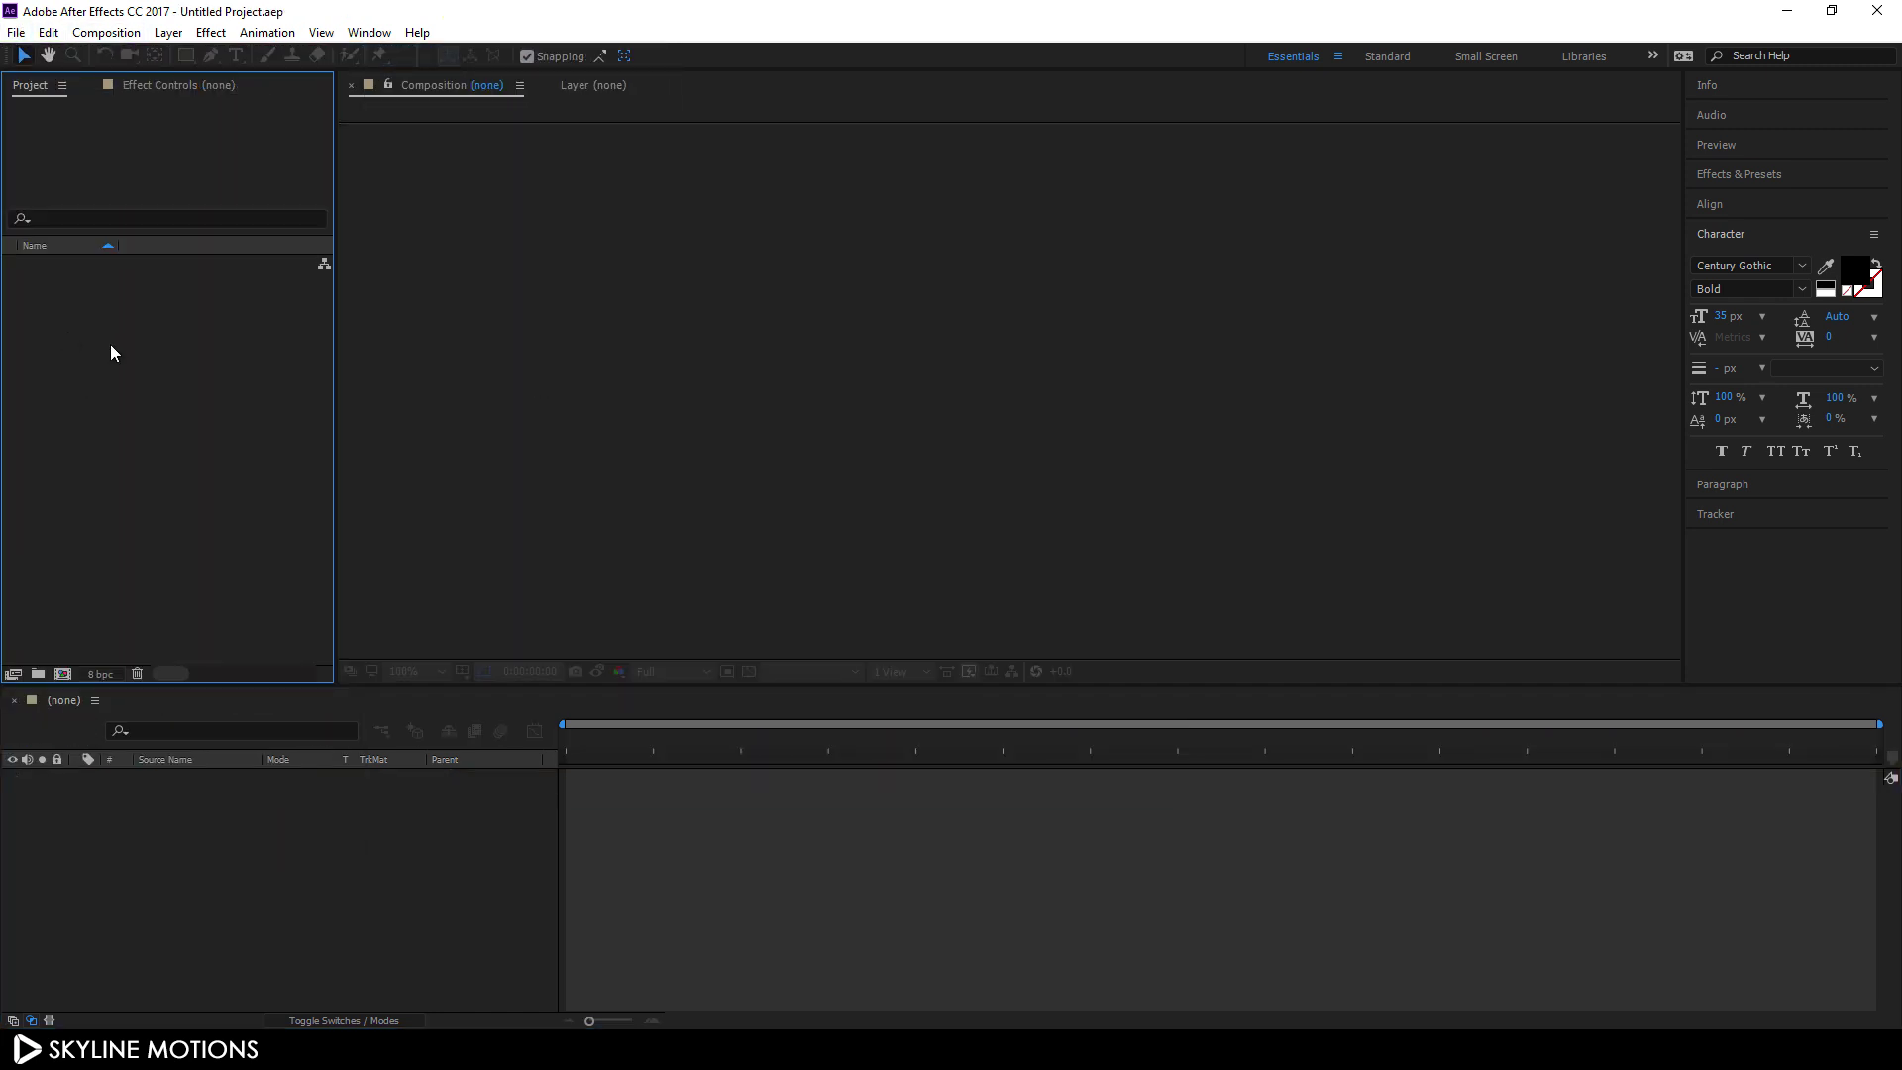
# Step: Import the Clip and Instagram movies from the Facebook folder as footage
pyautogui.rightClick(143, 363)
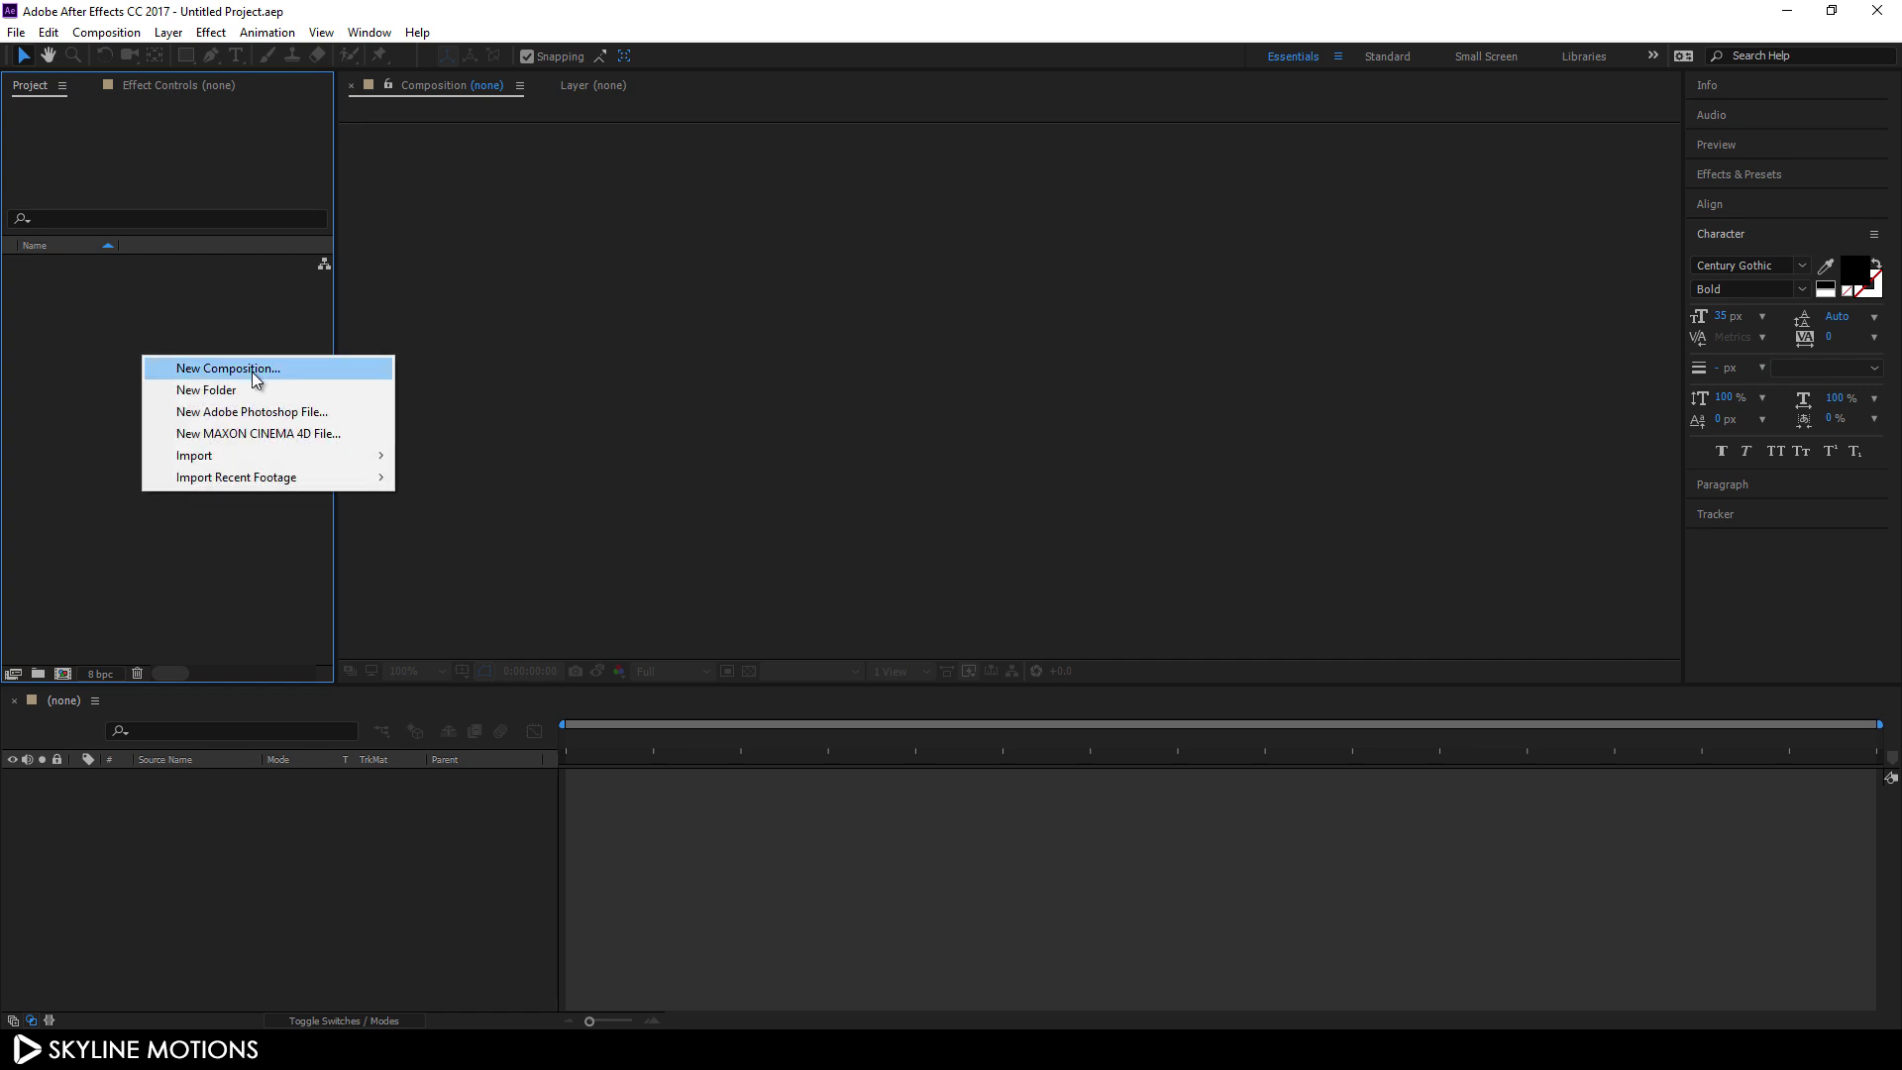
pyautogui.moveTo(208, 458)
pyautogui.click(407, 457)
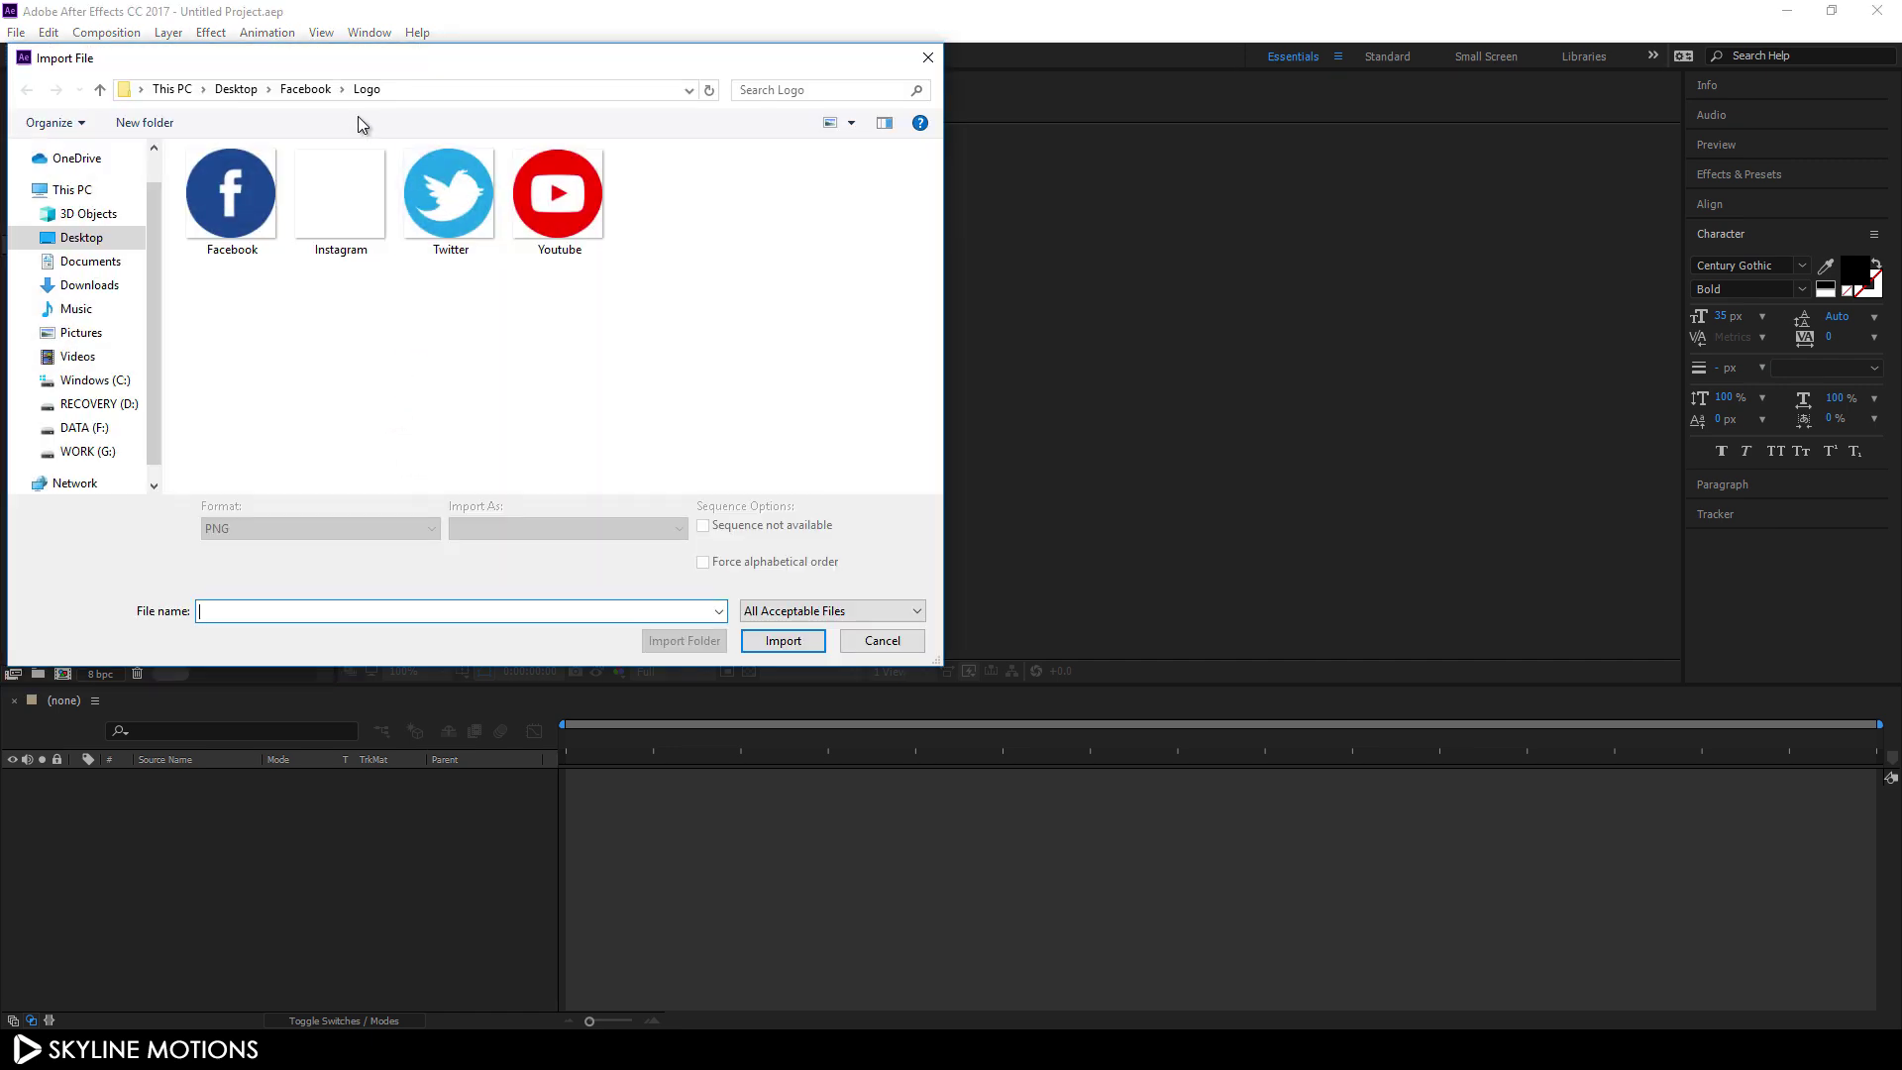
pyautogui.click(305, 89)
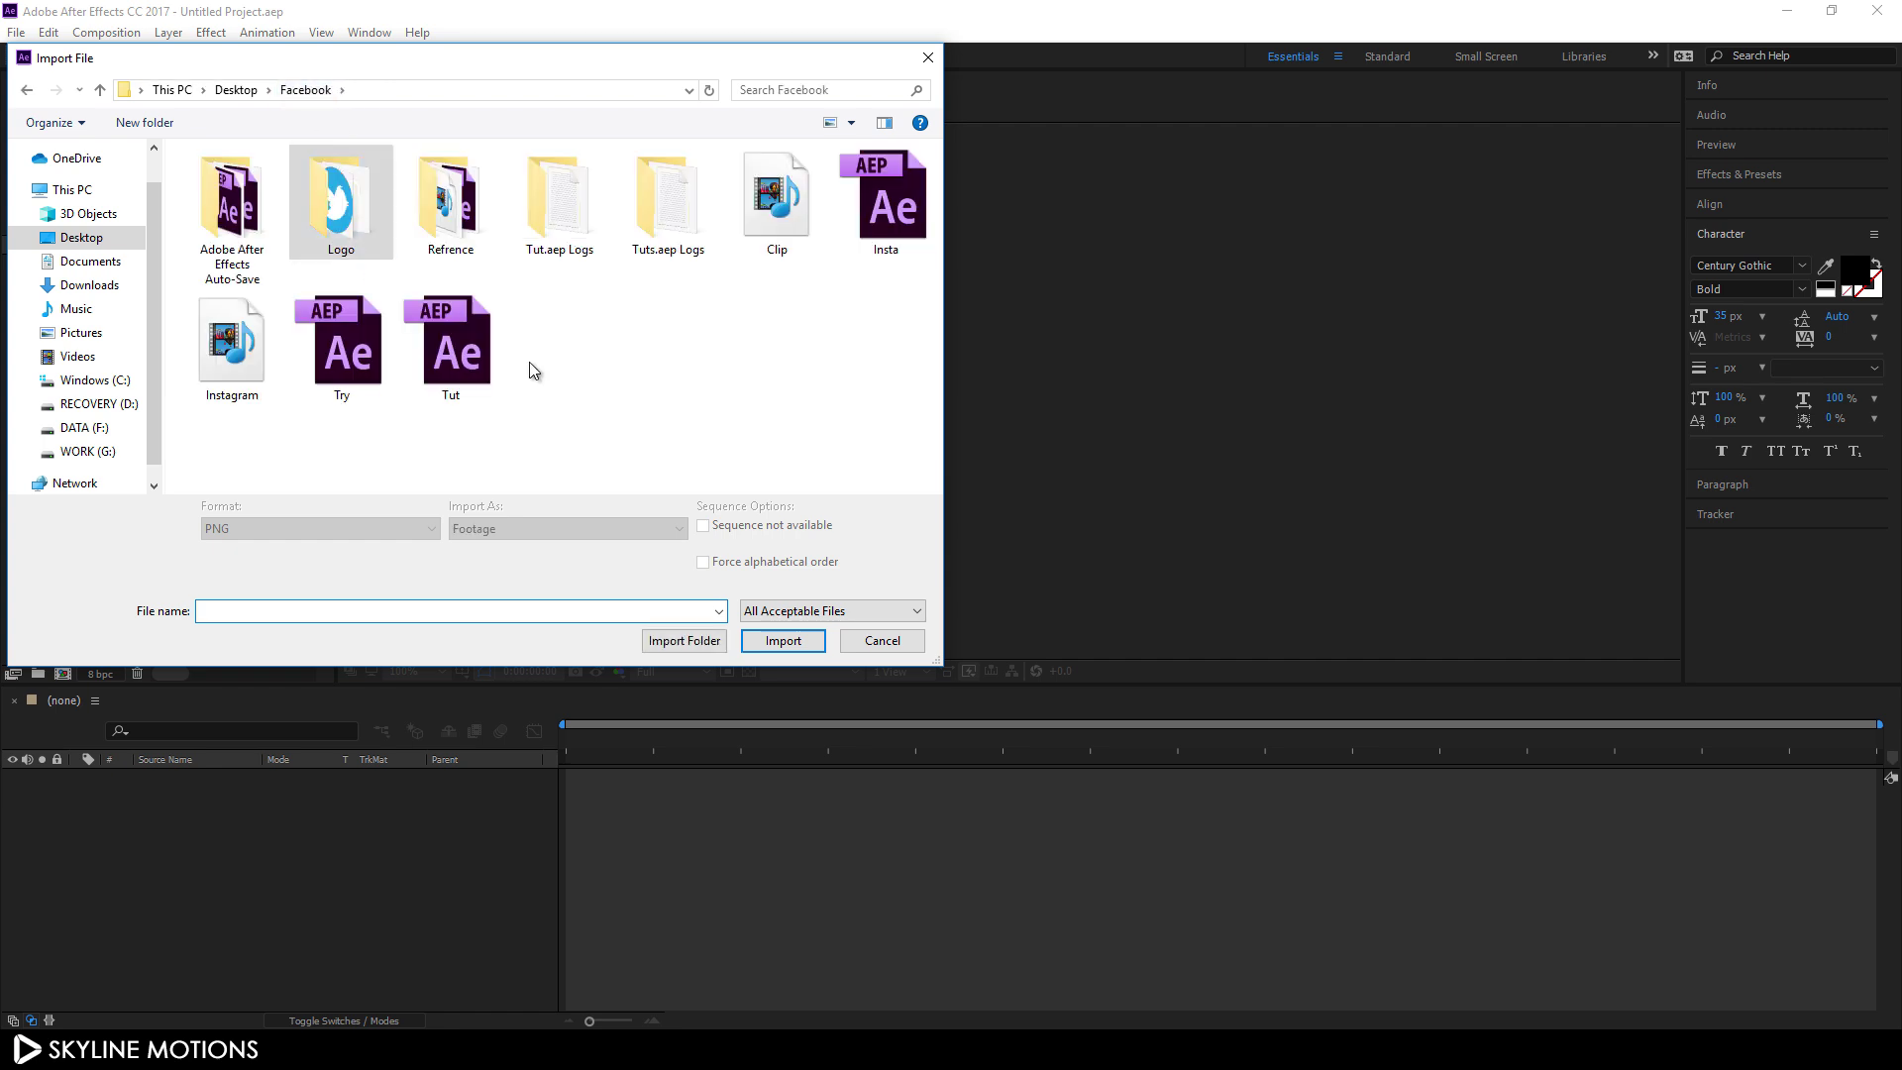
pyautogui.click(777, 238)
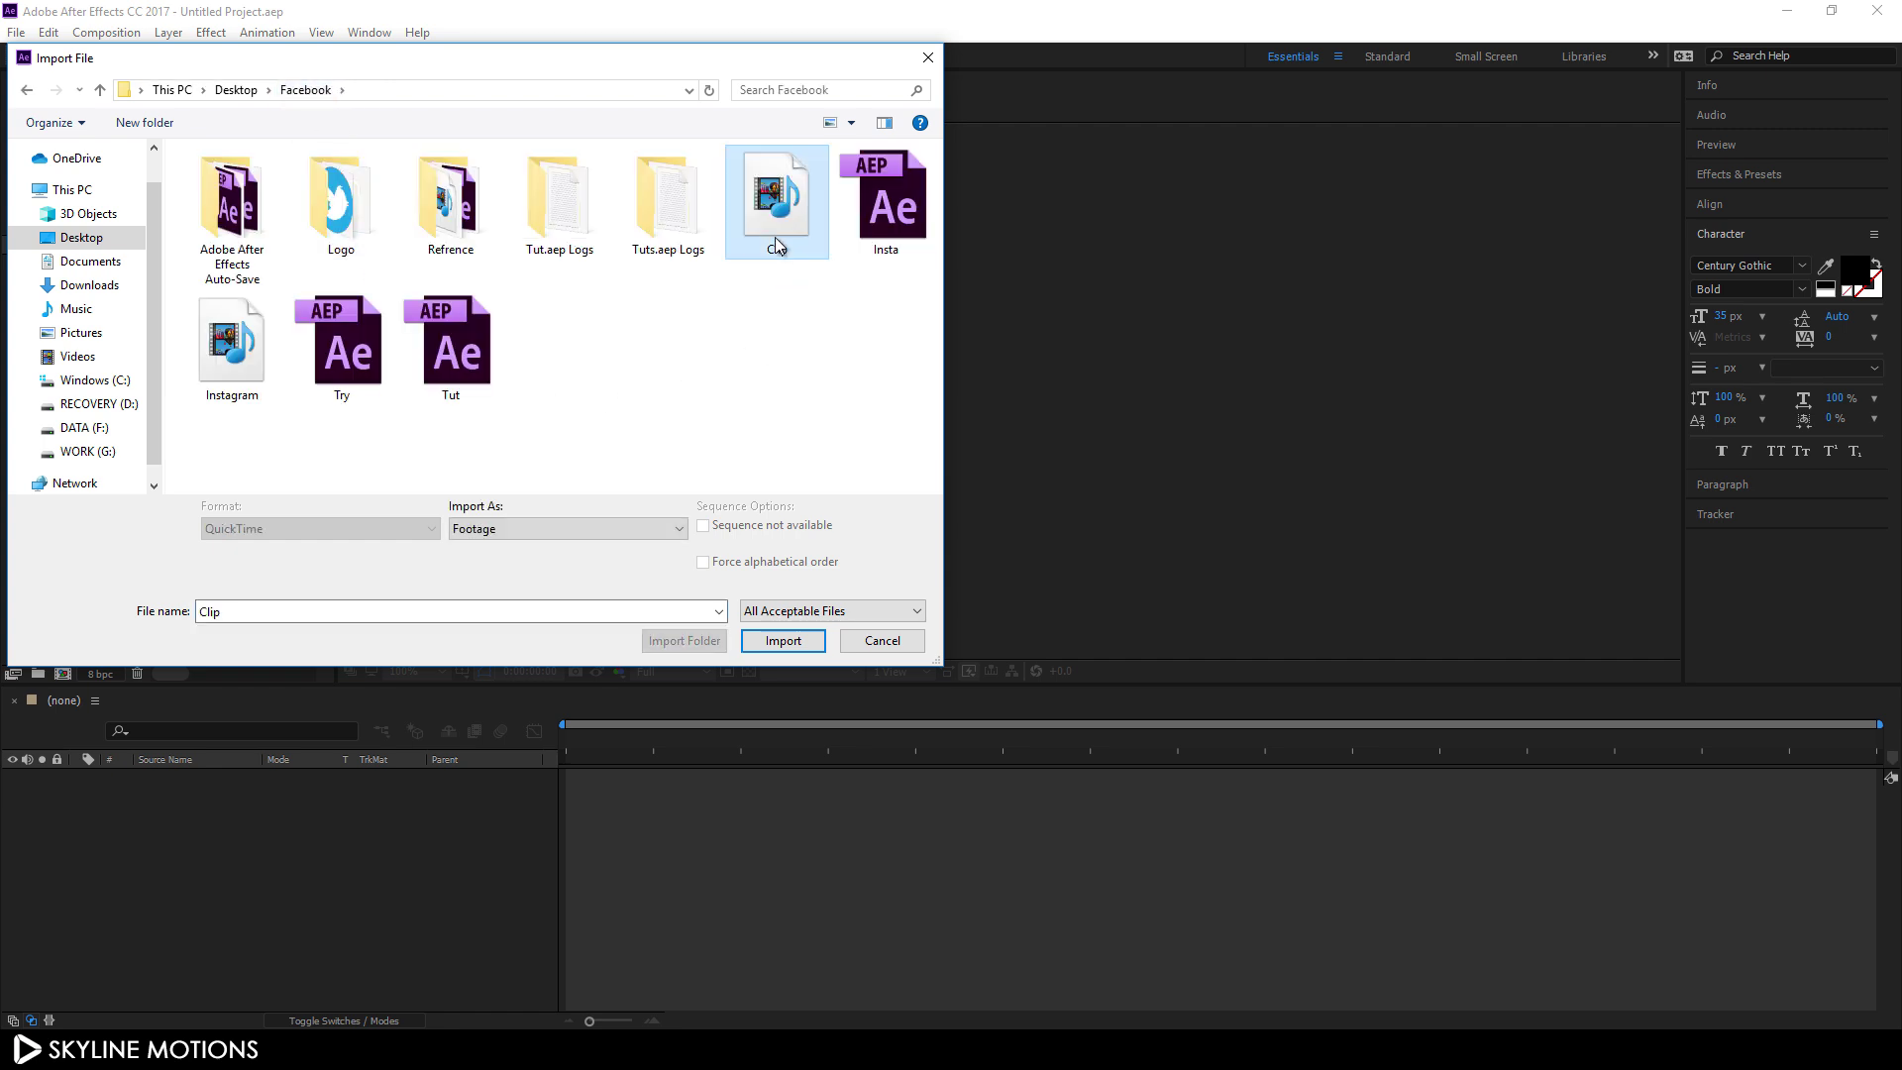
pyautogui.keyDown('ctrl'); pyautogui.click(240, 388); pyautogui.keyUp('ctrl')
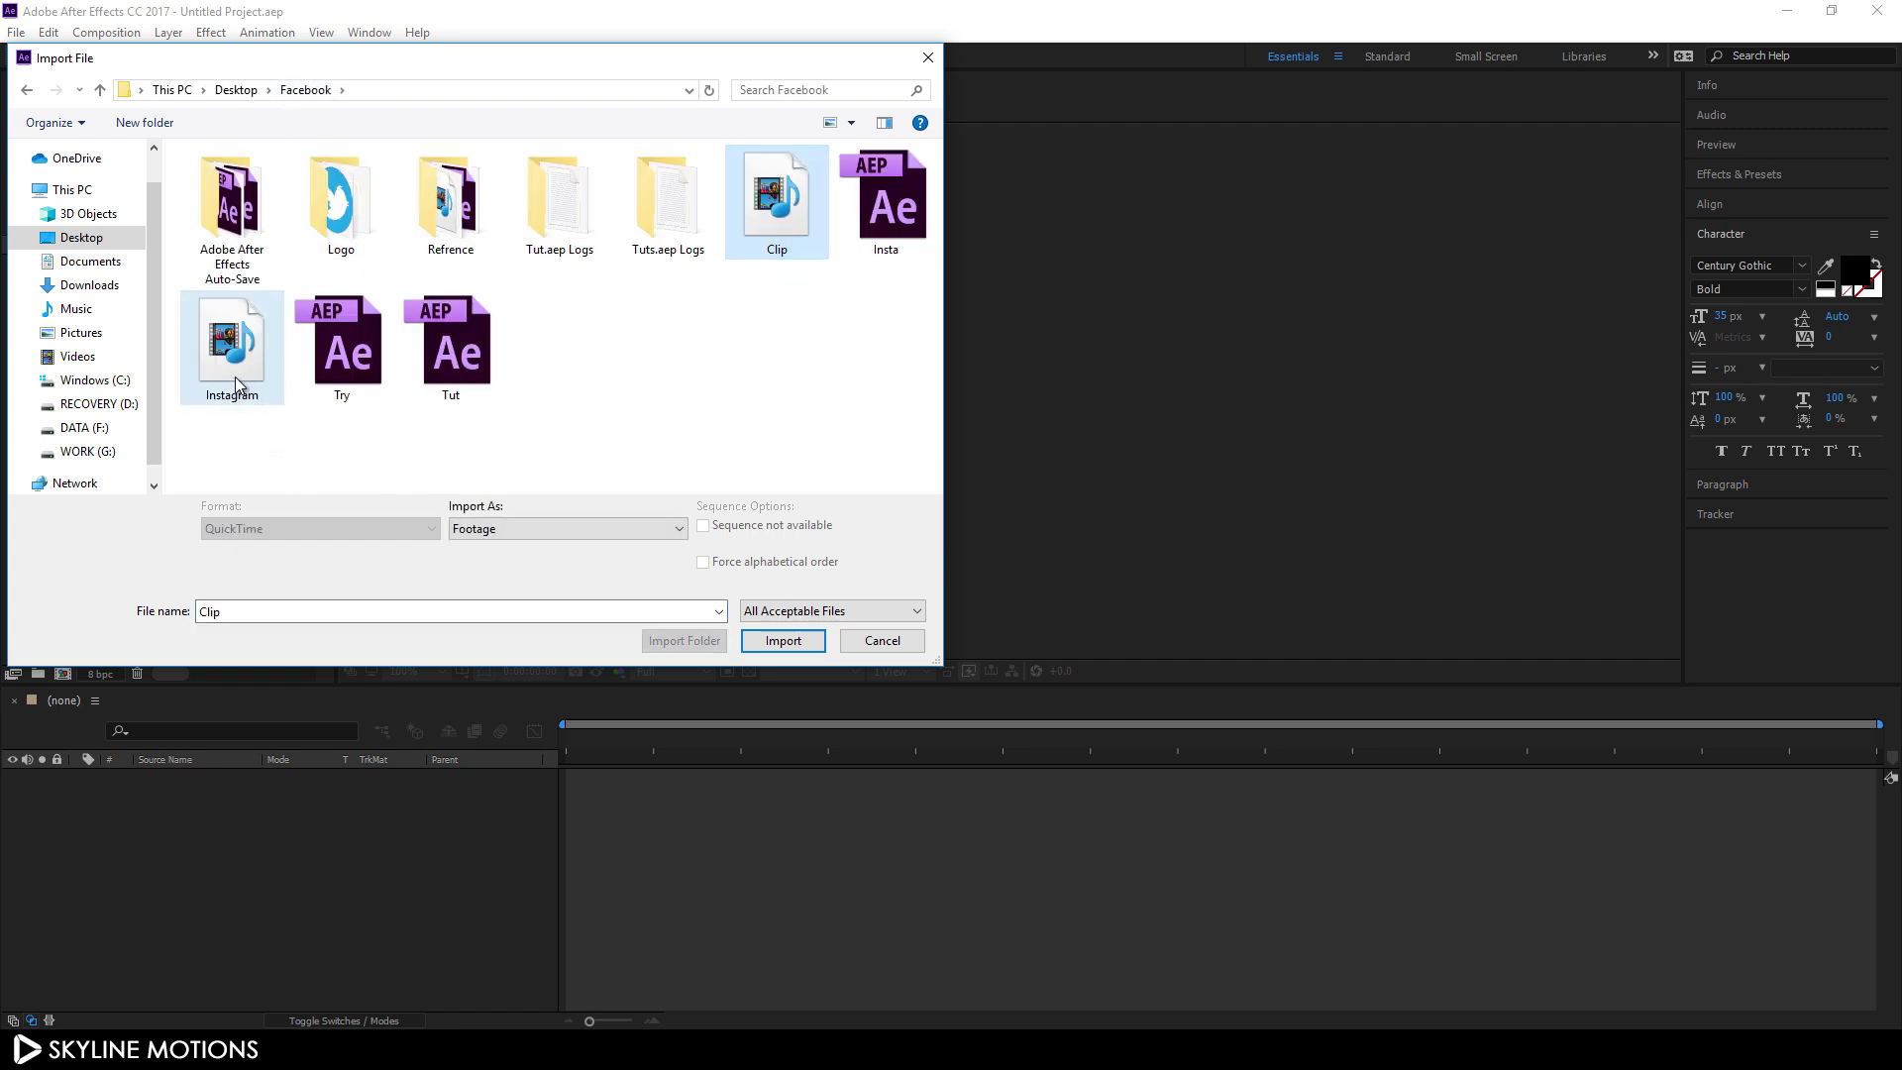
pyautogui.click(778, 641)
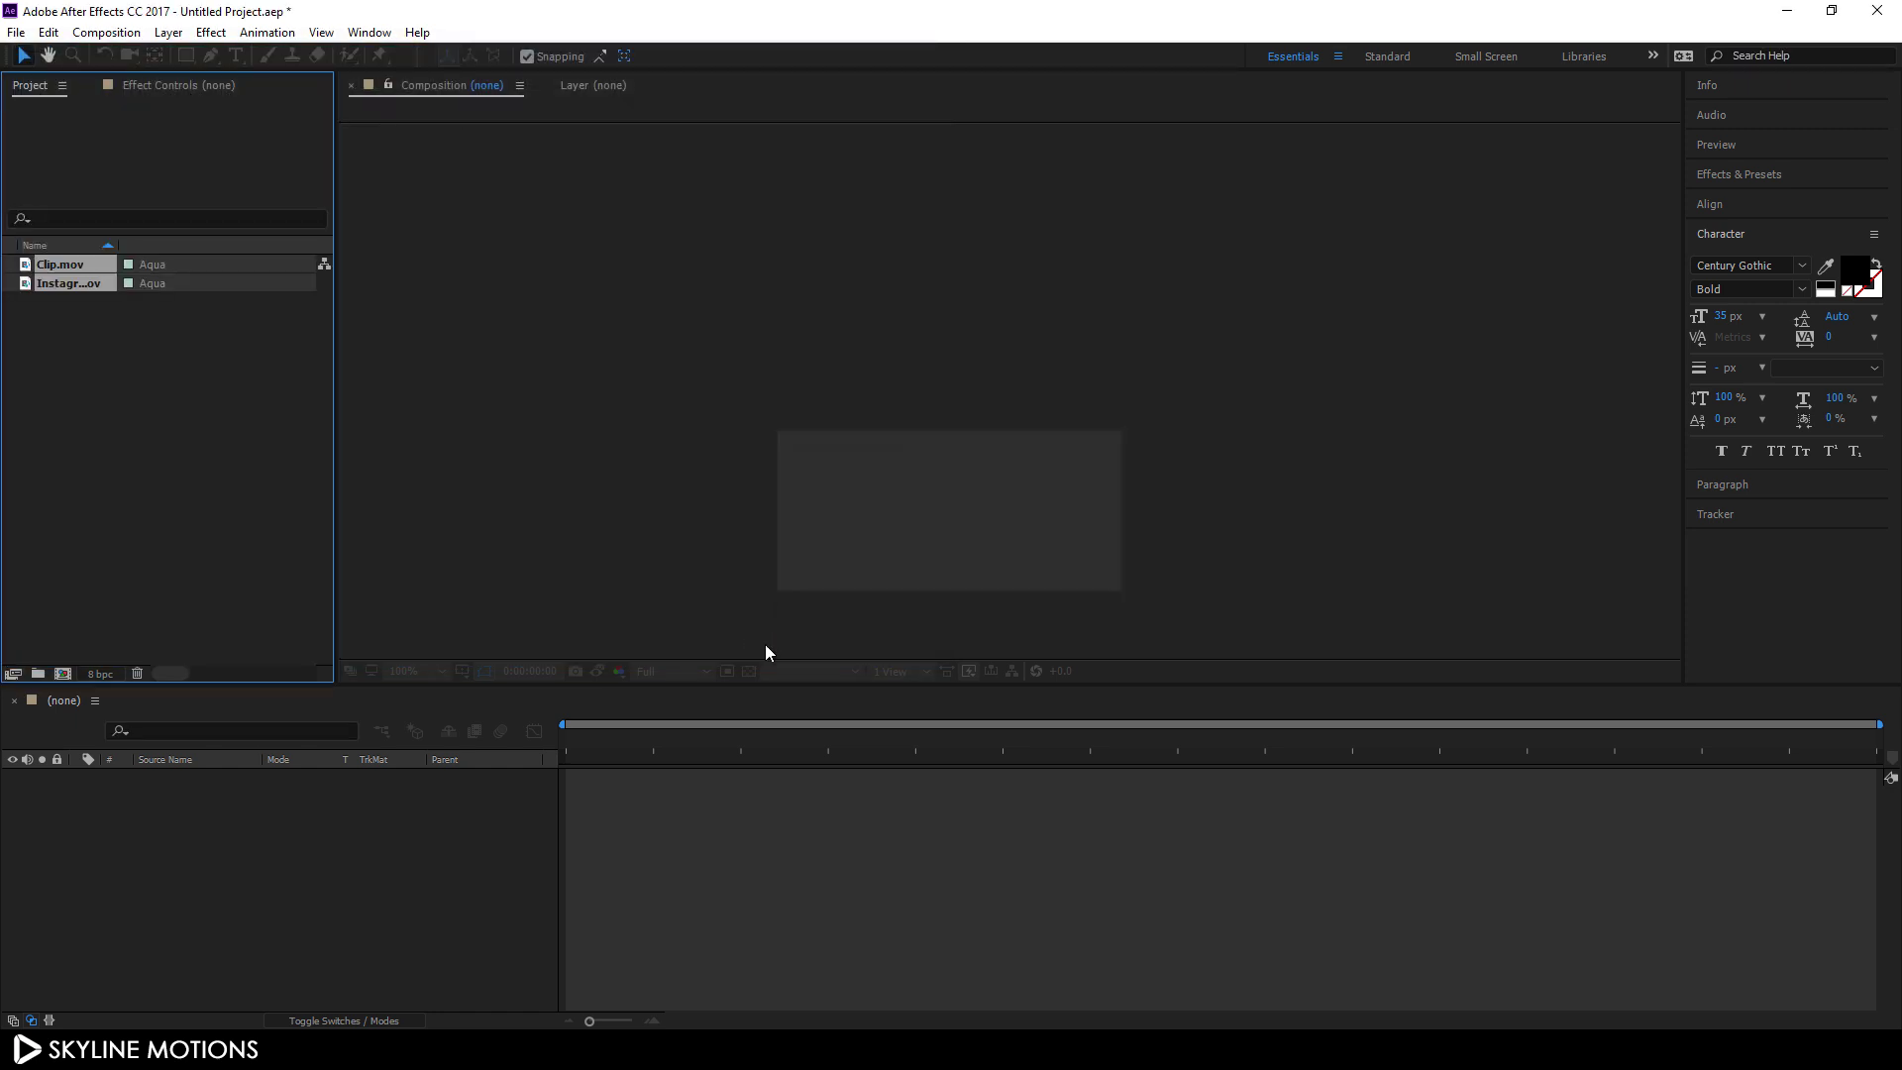
# Step: Create a composition from Clip.mov, fit the whole frame in the viewer, and scrub back to the start
pyautogui.click(248, 498)
pyautogui.moveTo(59, 270); pyautogui.dragTo(260, 852)
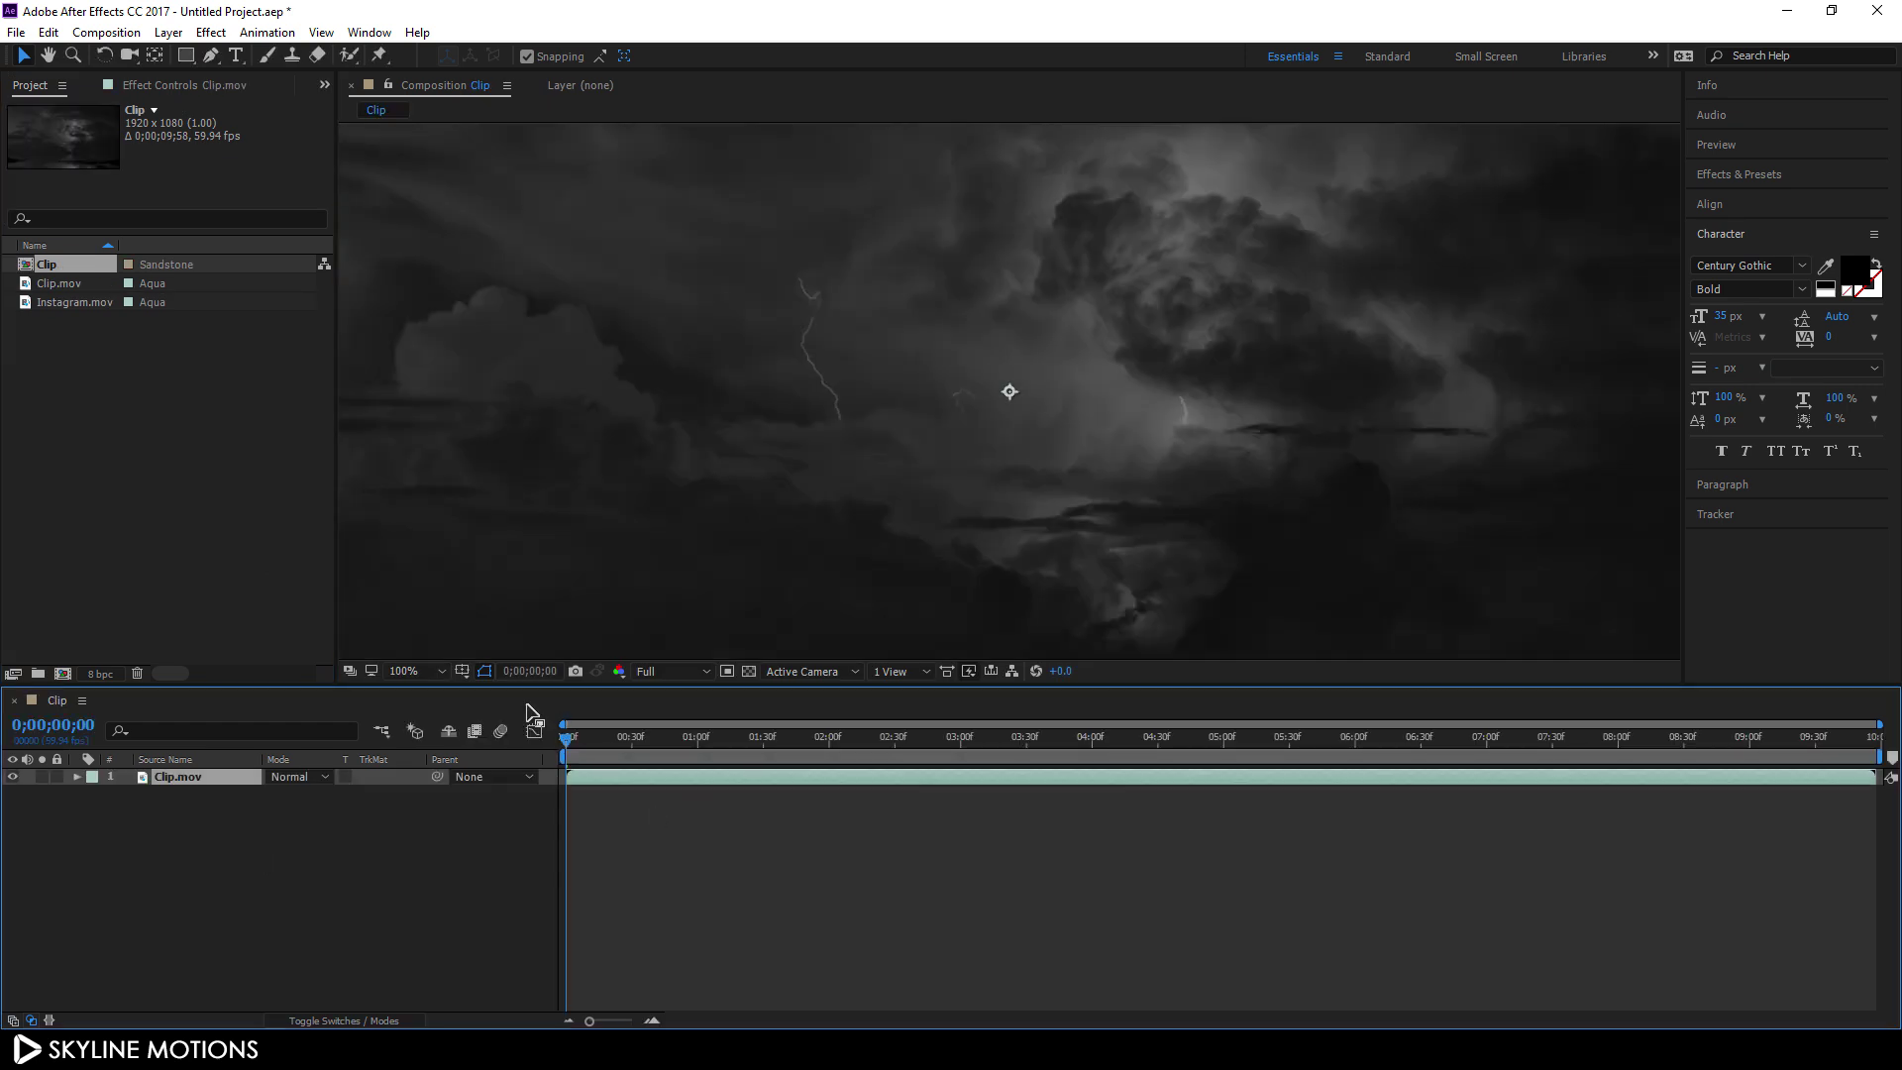
pyautogui.click(408, 672)
pyautogui.click(431, 315)
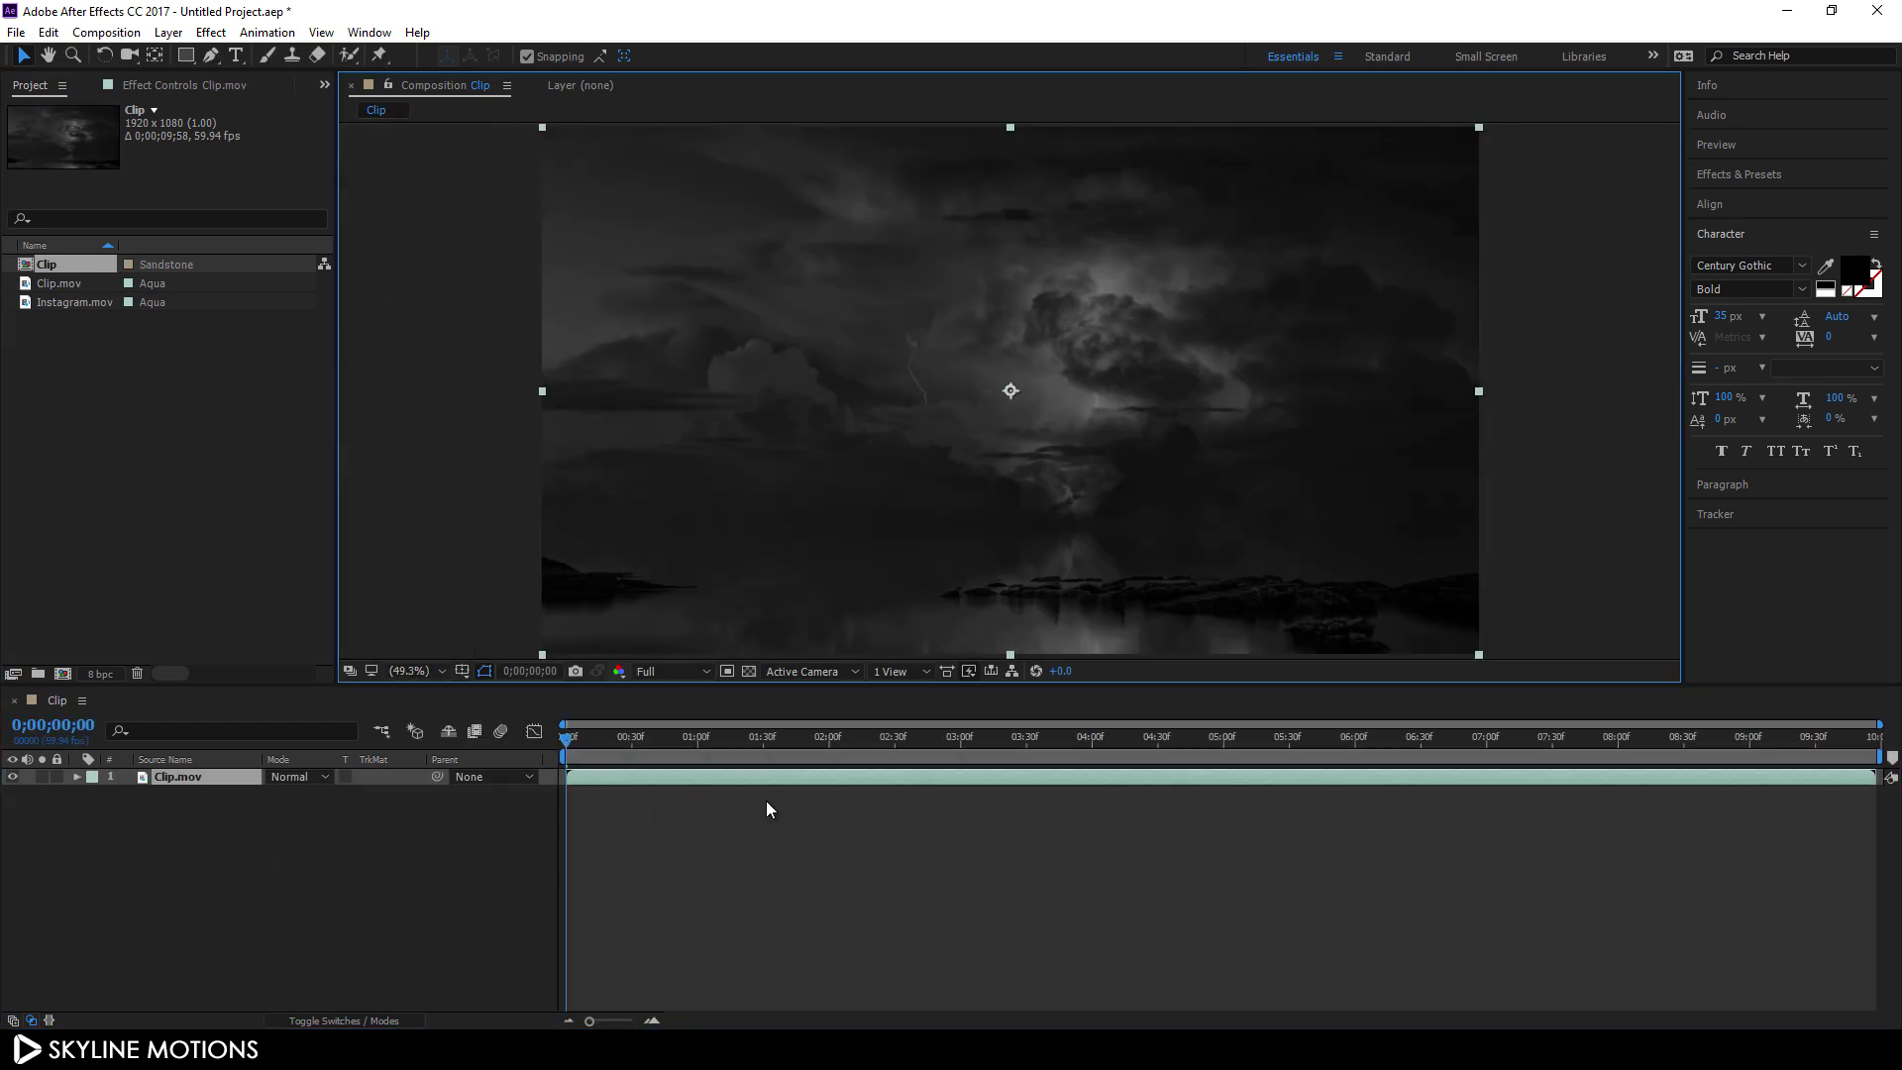
pyautogui.moveTo(792, 739); pyautogui.dragTo(550, 768)
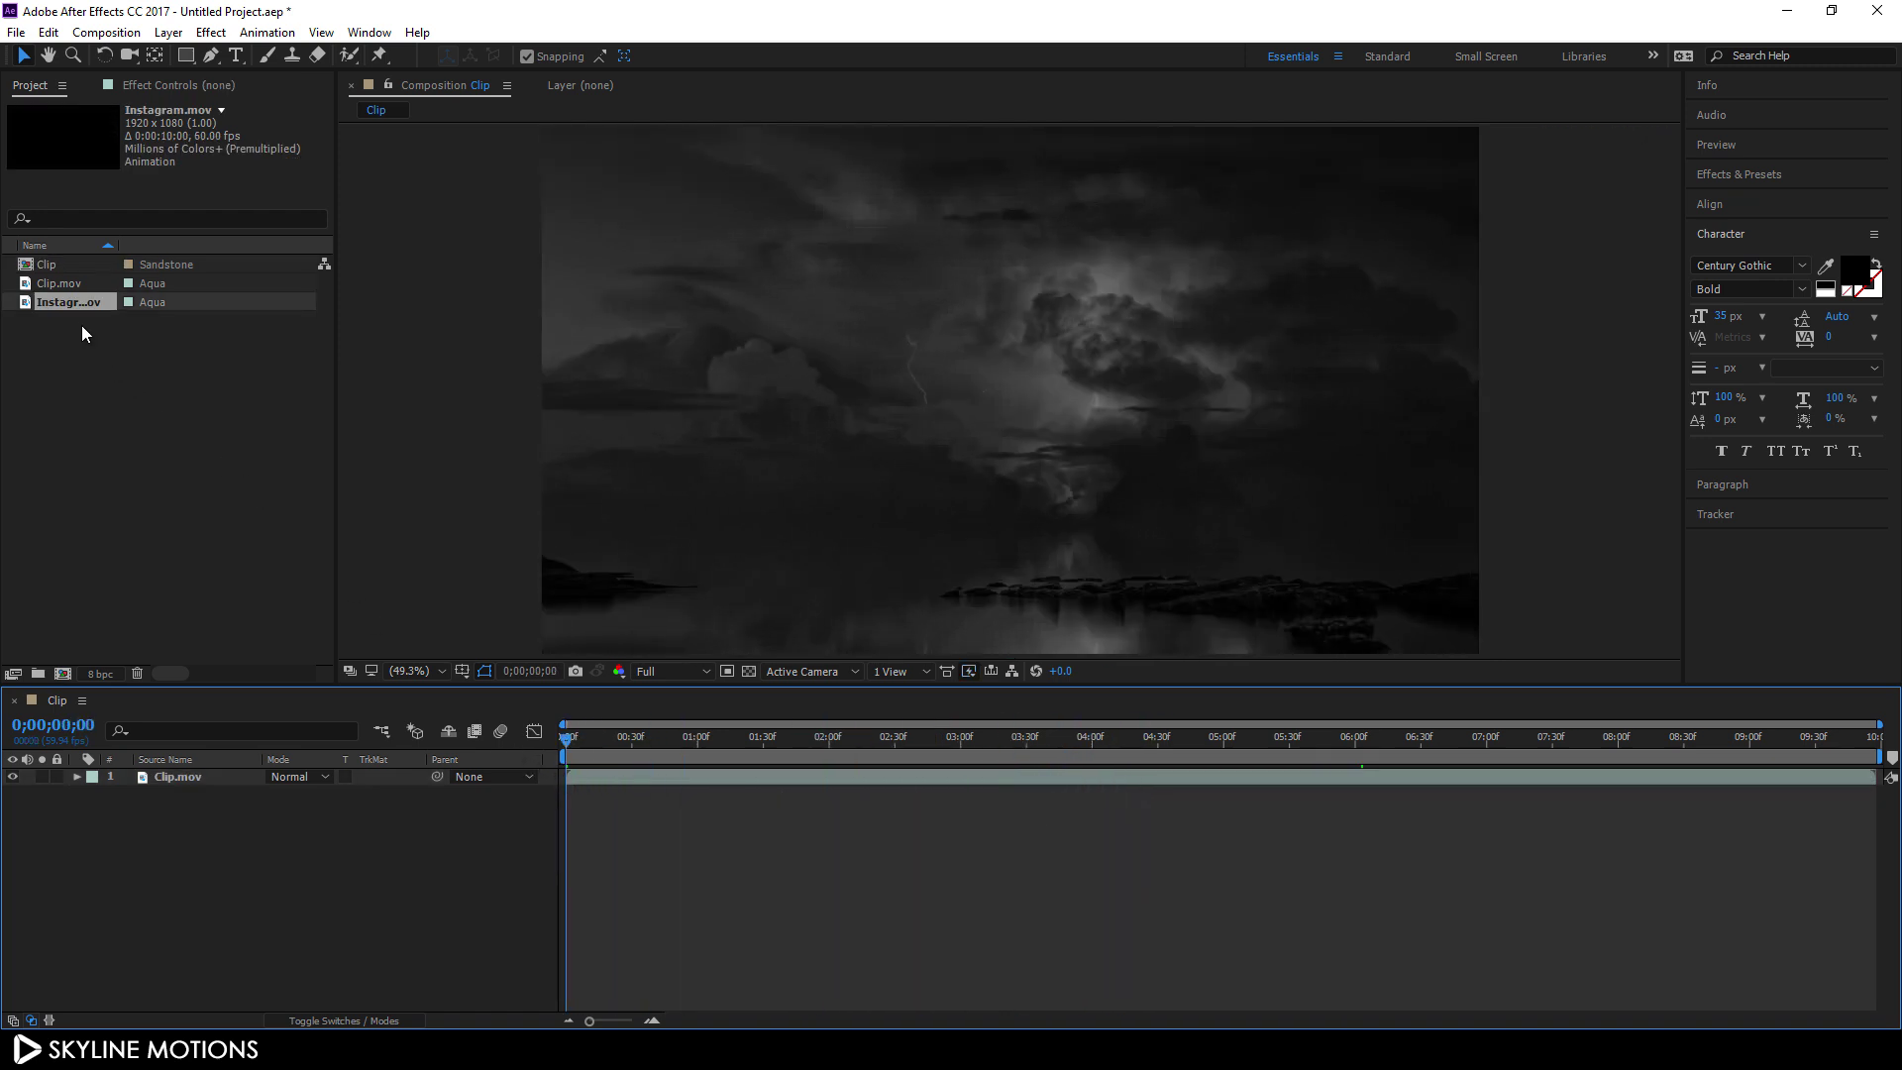
# Step: Add Instagram.mov above Clip.mov, scrub to 0;00;03;03 and scale the lower third to 56%
pyautogui.moveTo(69, 300); pyautogui.dragTo(193, 773)
pyautogui.moveTo(590, 737); pyautogui.dragTo(967, 744)
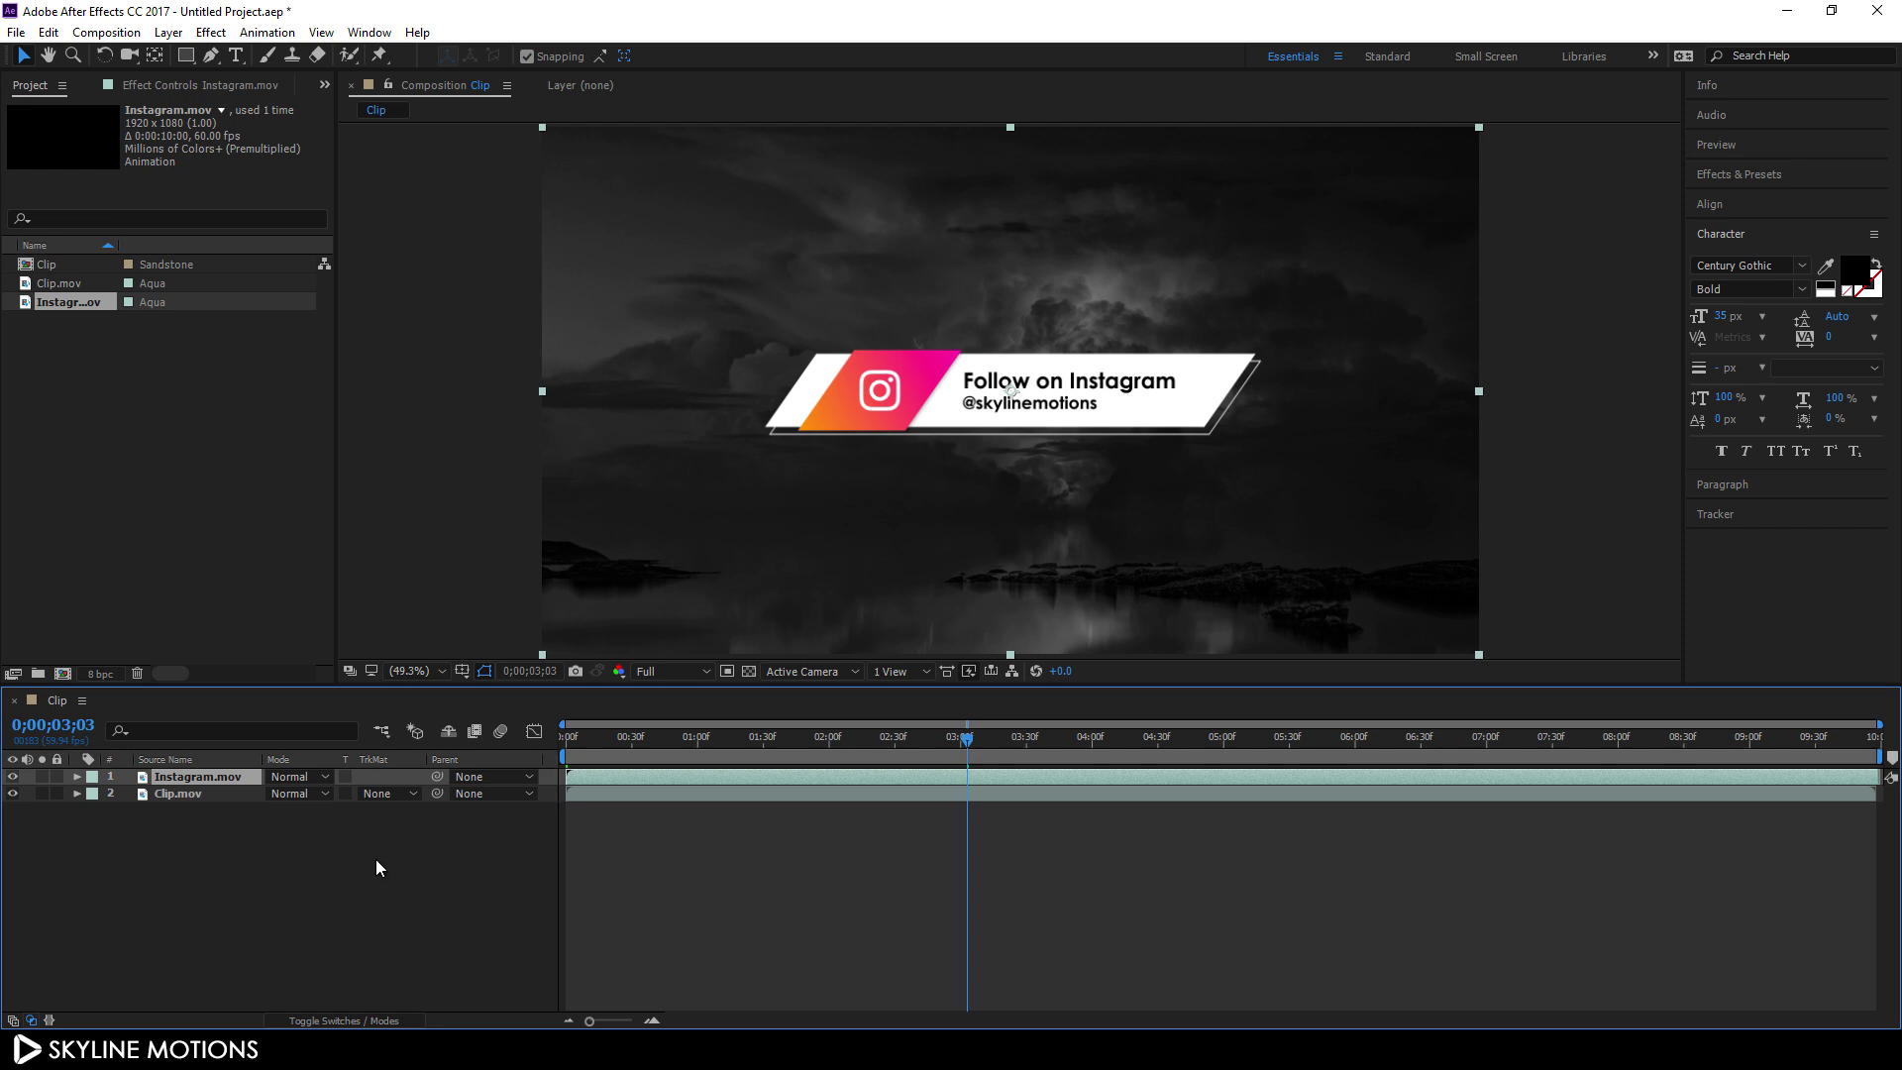
pyautogui.press('s')
pyautogui.moveTo(326, 792); pyautogui.dragTo(280, 793)
# Step: Try the Instagram lower third in the lower-left and lower-right areas of the frame, and return it to the center
pyautogui.moveTo(1073, 412); pyautogui.dragTo(776, 620)
pyautogui.moveTo(919, 618); pyautogui.dragTo(1480, 620)
pyautogui.hotkey('ctrl', 'Home')
pyautogui.hotkey('ctrl', 'alt', 'f')
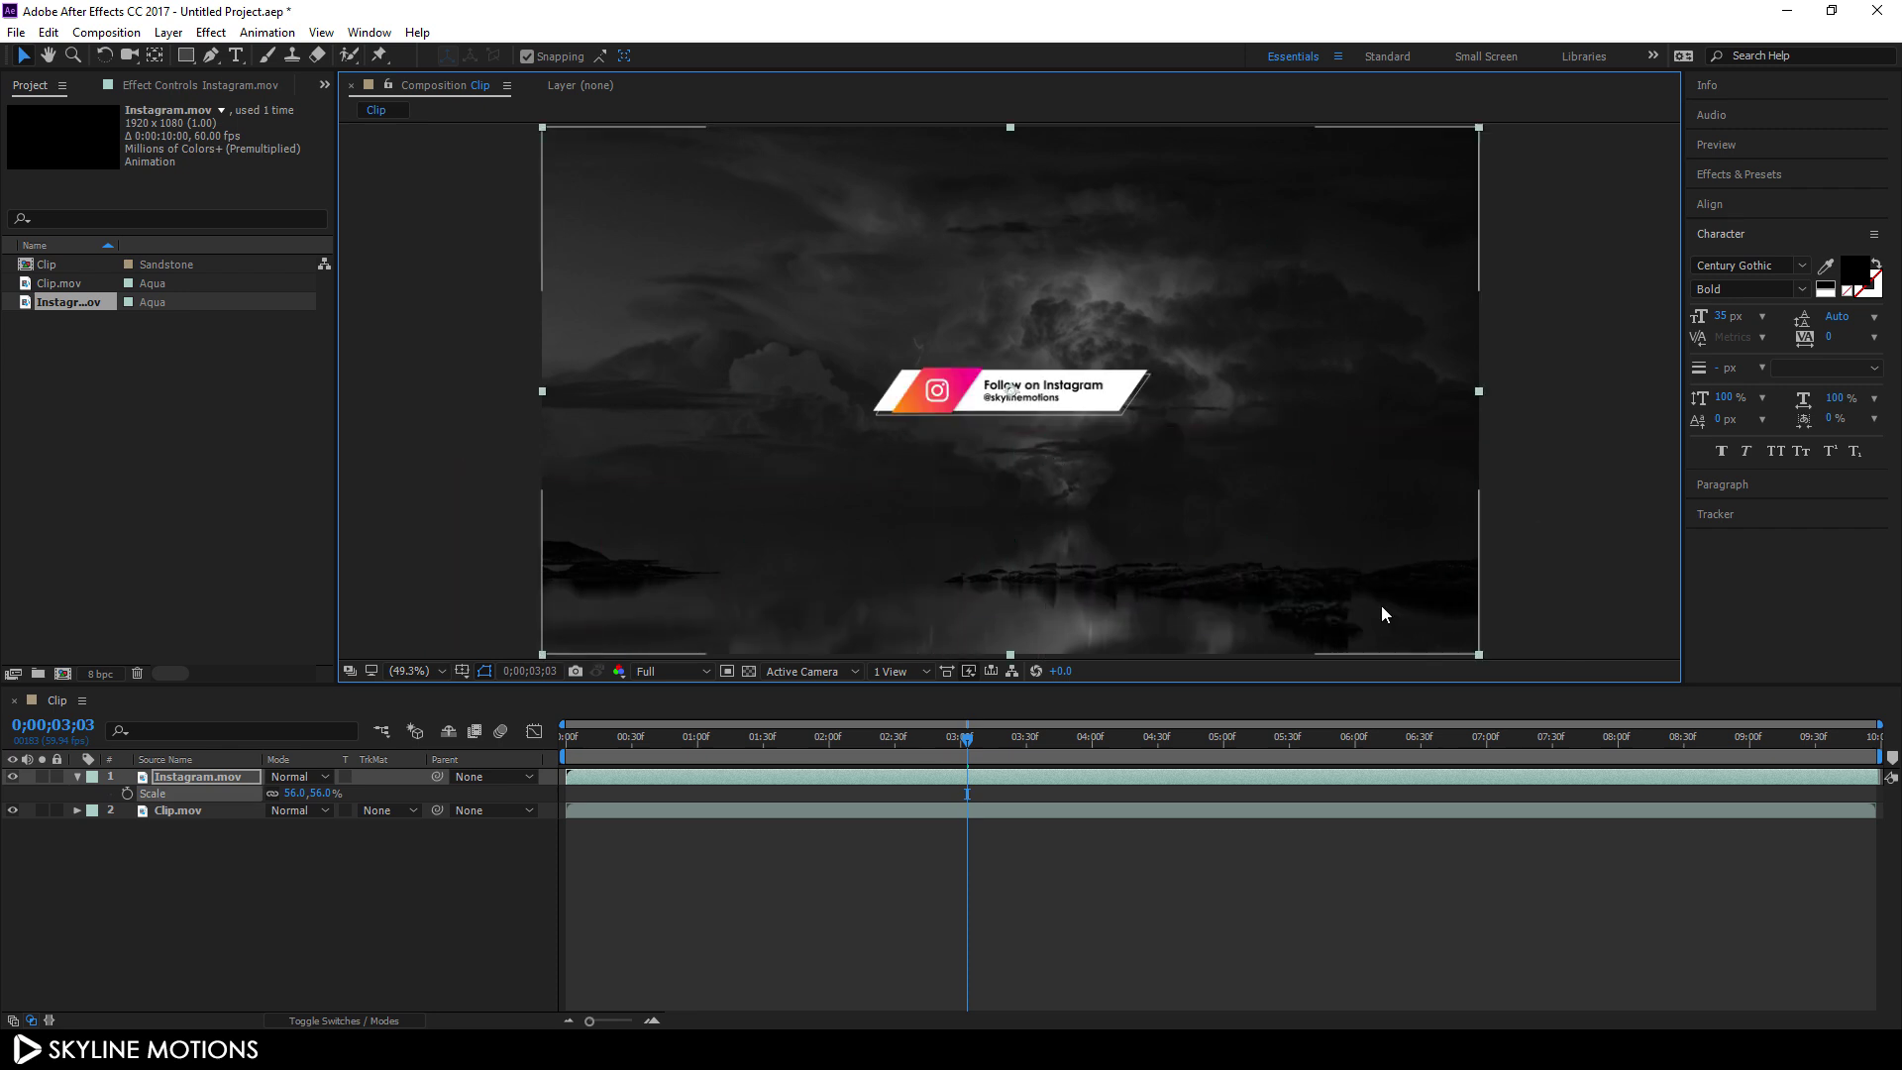